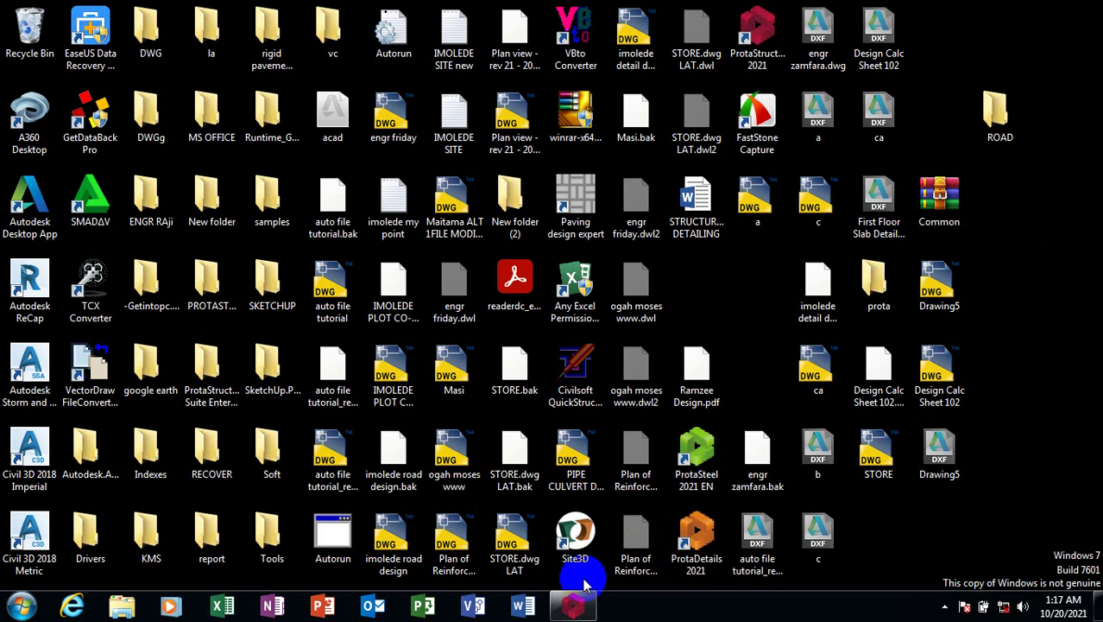
Bring back the new_design project window and zoom around the Storey 1 floor plan
left_click(577, 607)
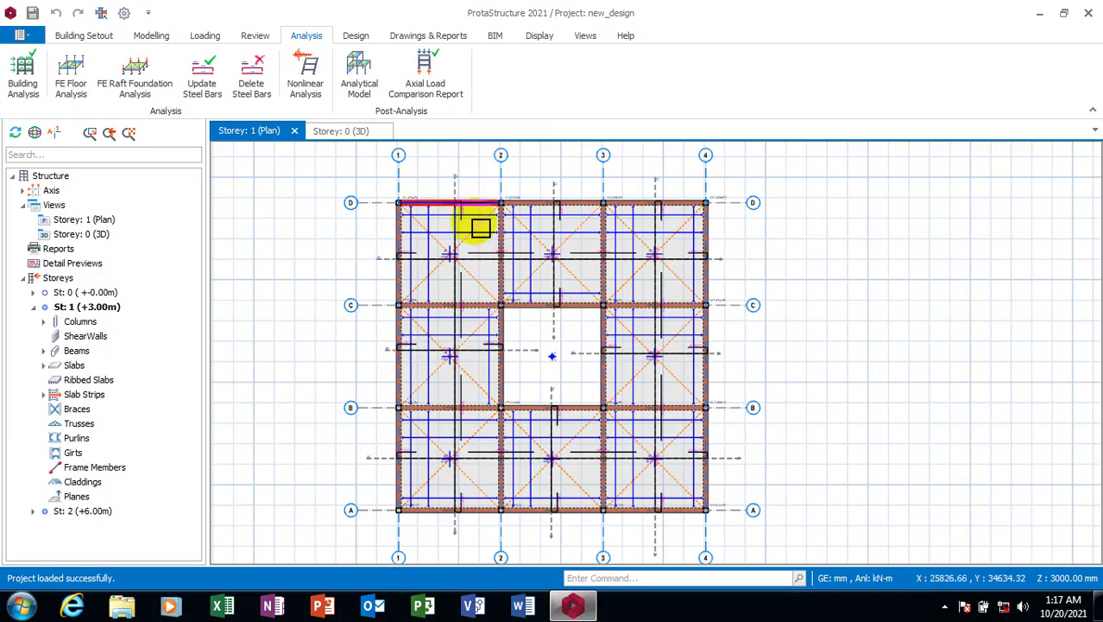
scroll(485, 259, "up", 1)
scroll(485, 259, "up", 2)
scroll(448, 246, "down", 3)
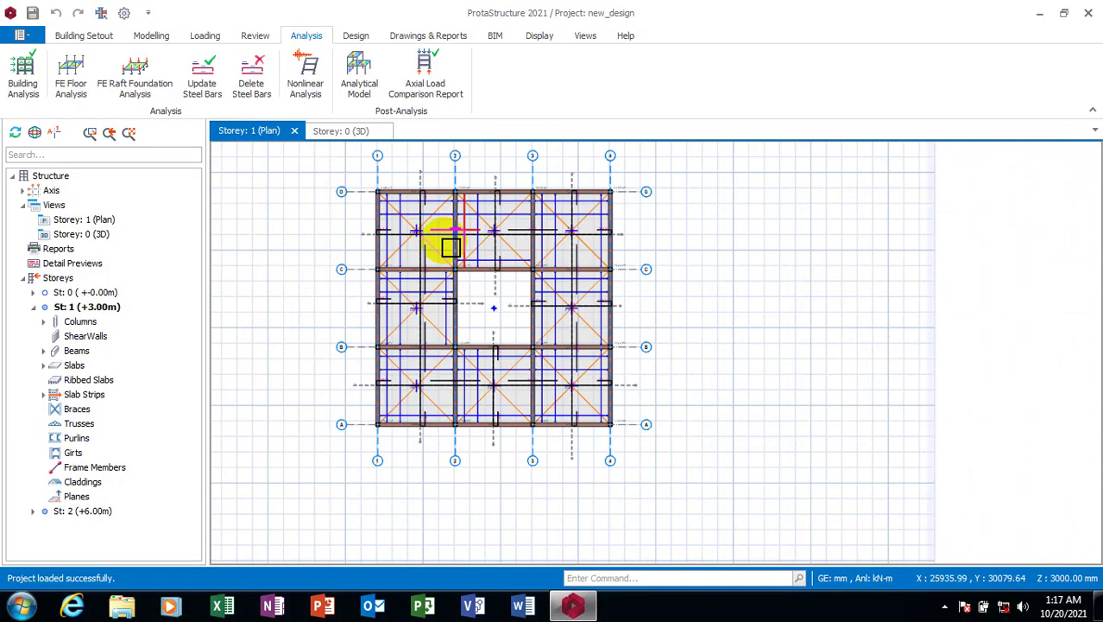
scroll(420, 302, "up", 1)
scroll(421, 302, "up", 1)
scroll(406, 259, "up", 2)
scroll(419, 266, "up", 1)
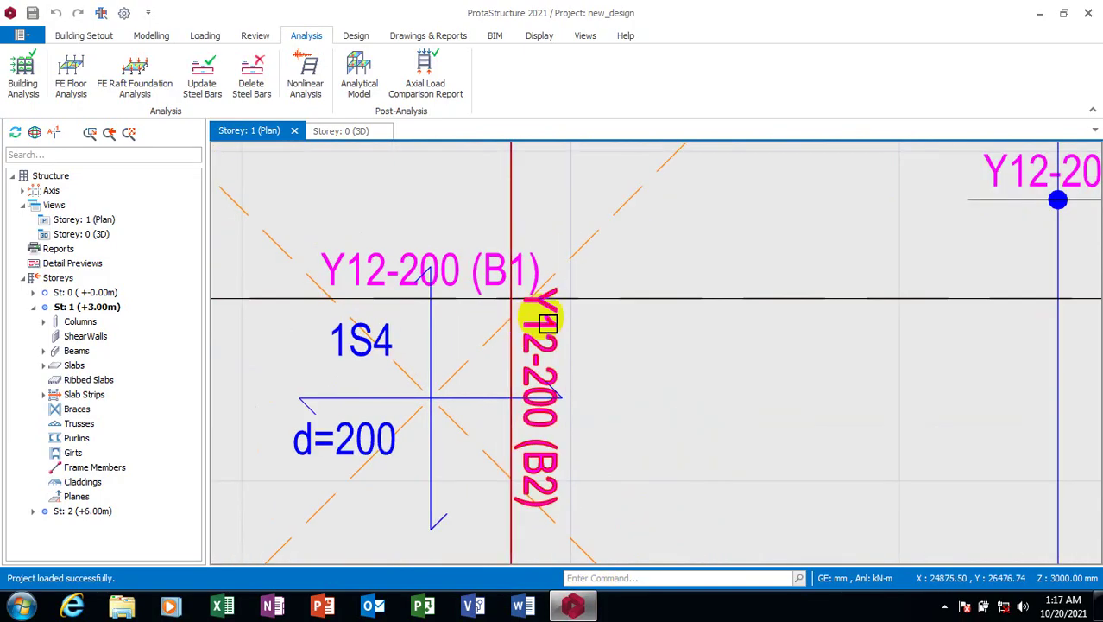
scroll(497, 320, "down", 1)
scroll(497, 321, "down", 2)
scroll(461, 299, "down", 2)
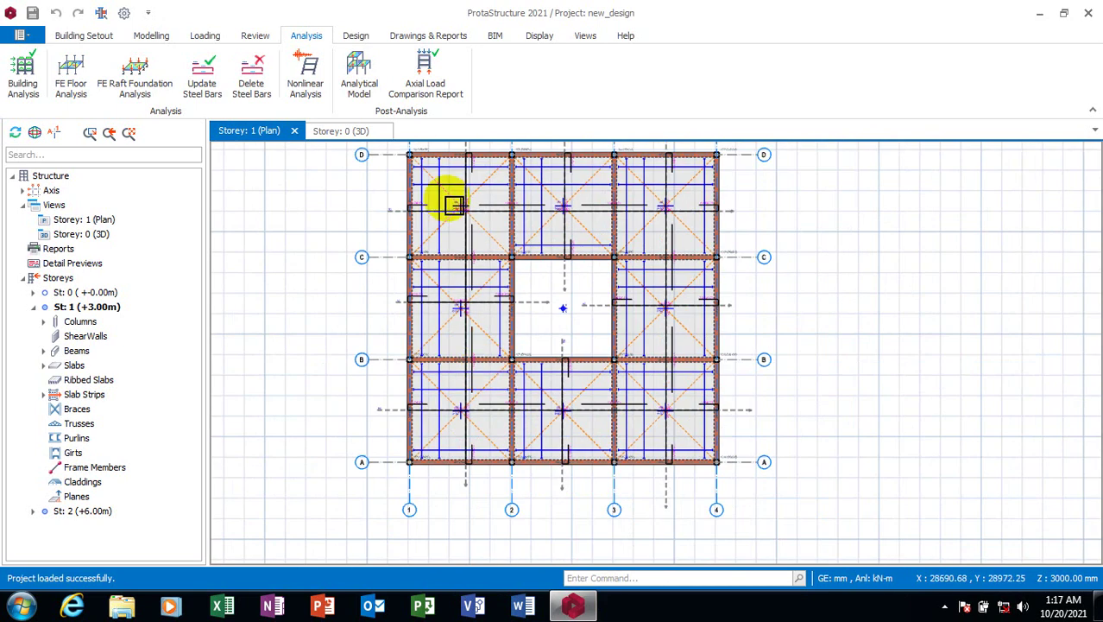
left_click(68, 39)
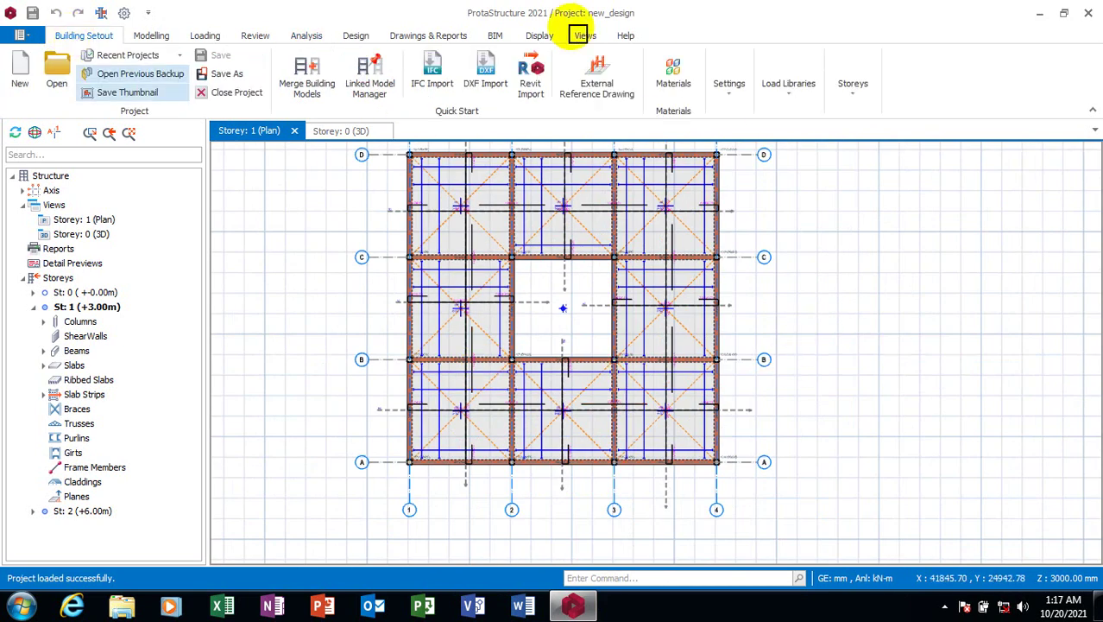
Tile the plan and 3D model windows vertically side by side
left_click(584, 35)
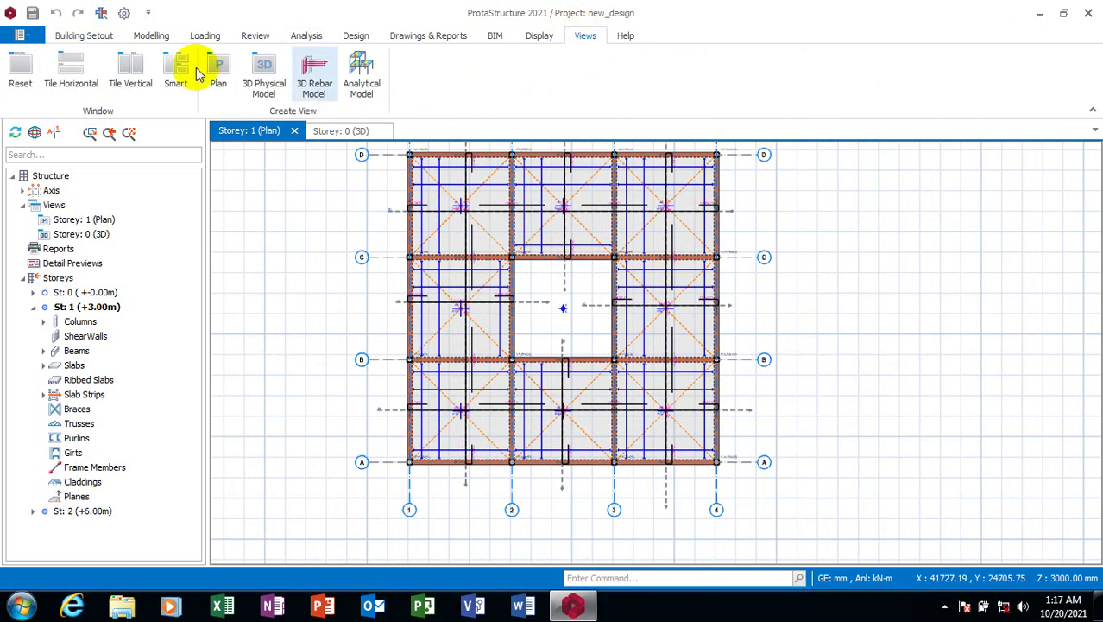
left_click(129, 76)
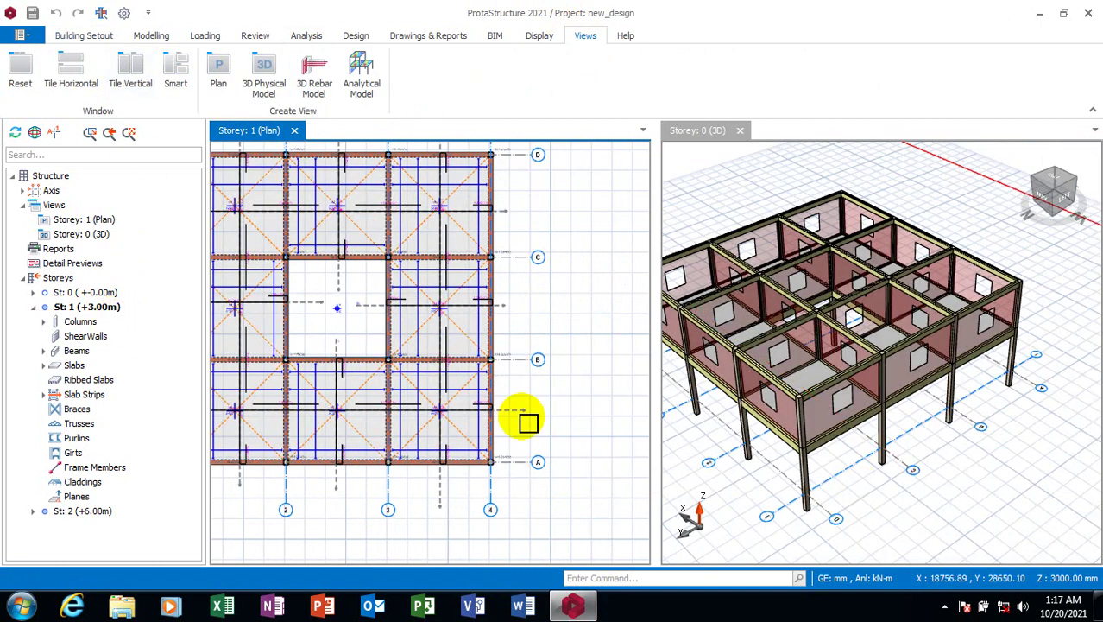
scroll(557, 419, "down", 2)
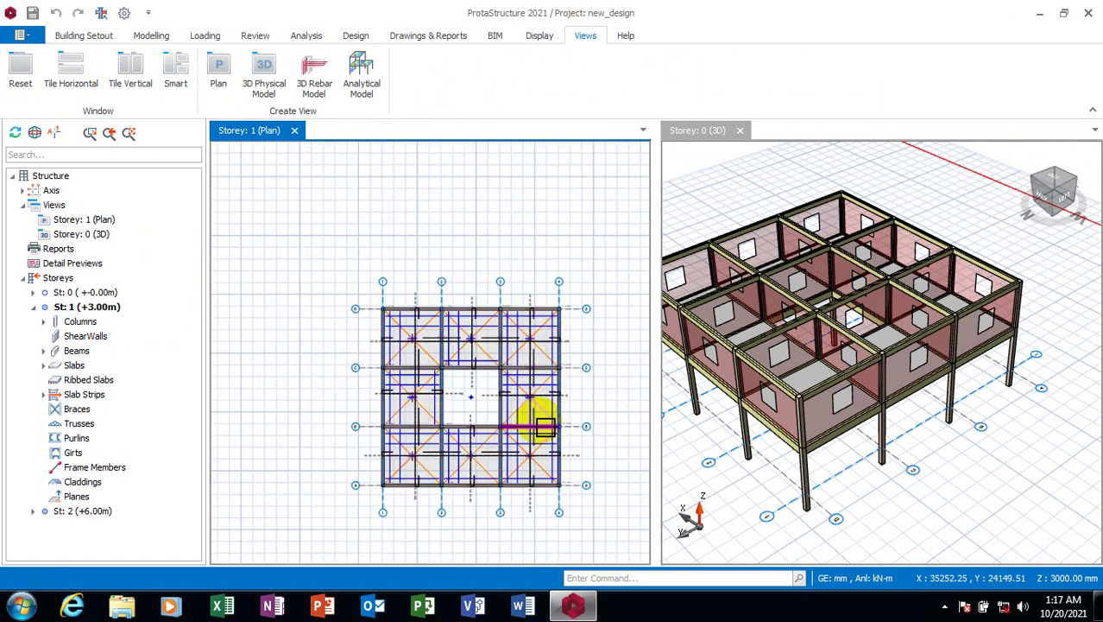
scroll(536, 420, "up", 3)
Show the Storey 0 plan from the Storeys tree
scroll(311, 259, "down", 3)
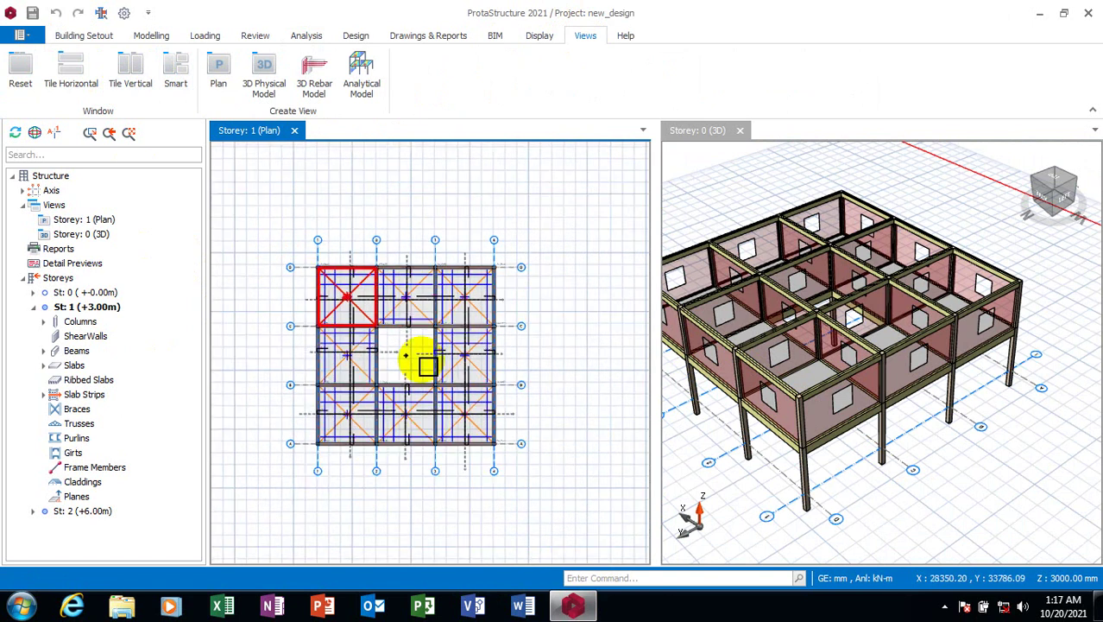
left_click(68, 42)
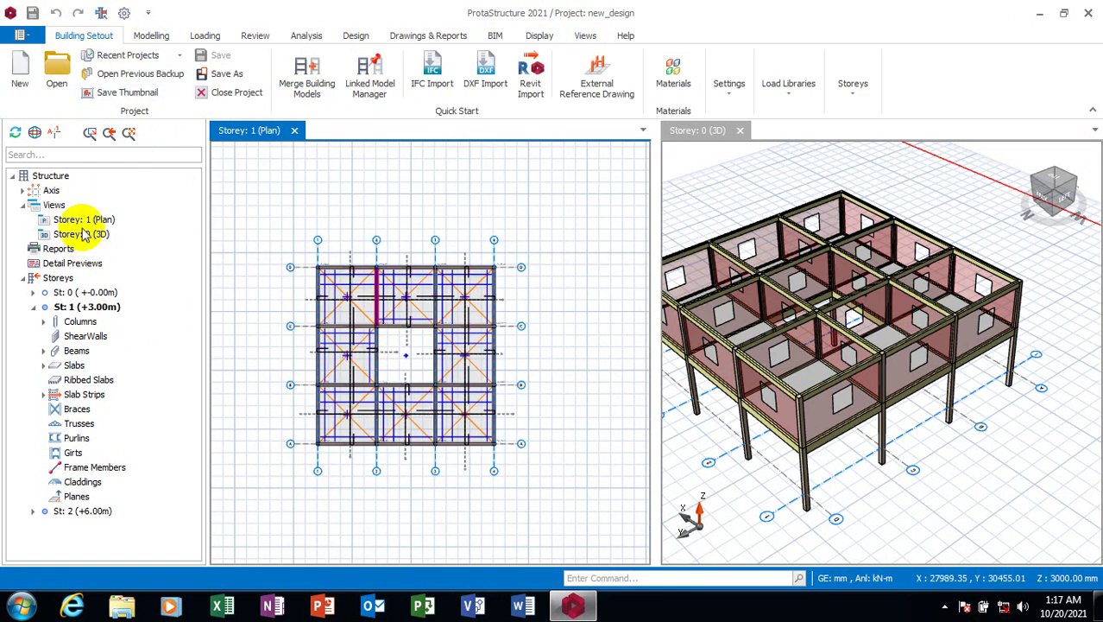
double_click(76, 292)
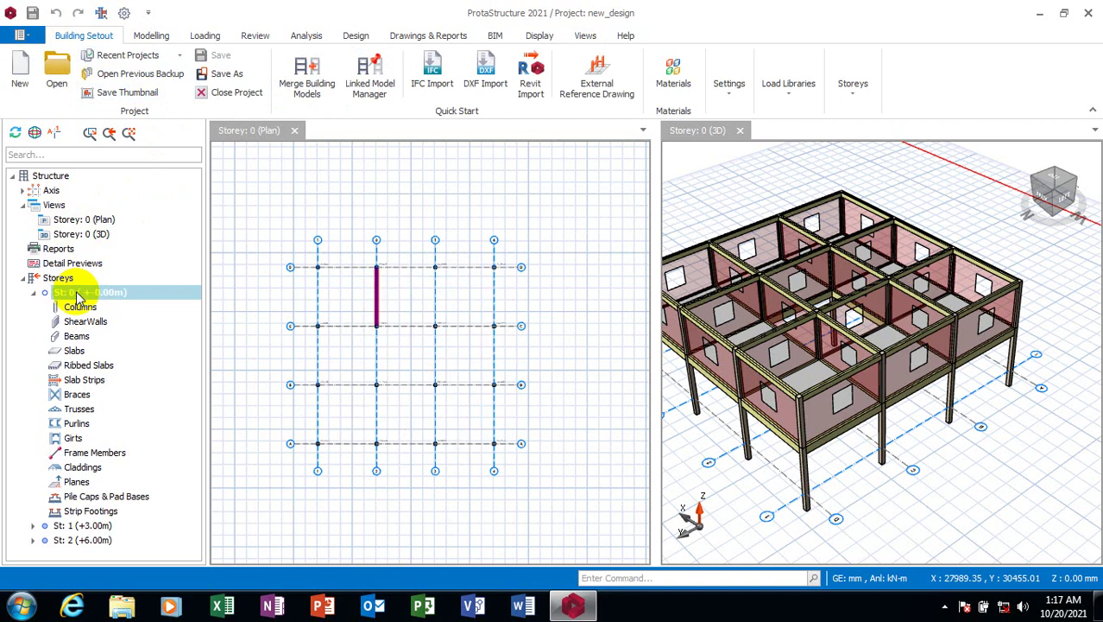
Window-select all 16 Storey 0 columns in the plan and open their context menu
left_click(332, 292)
scroll(332, 293, "up", 3)
scroll(310, 223, "down", 2)
scroll(298, 234, "down", 1)
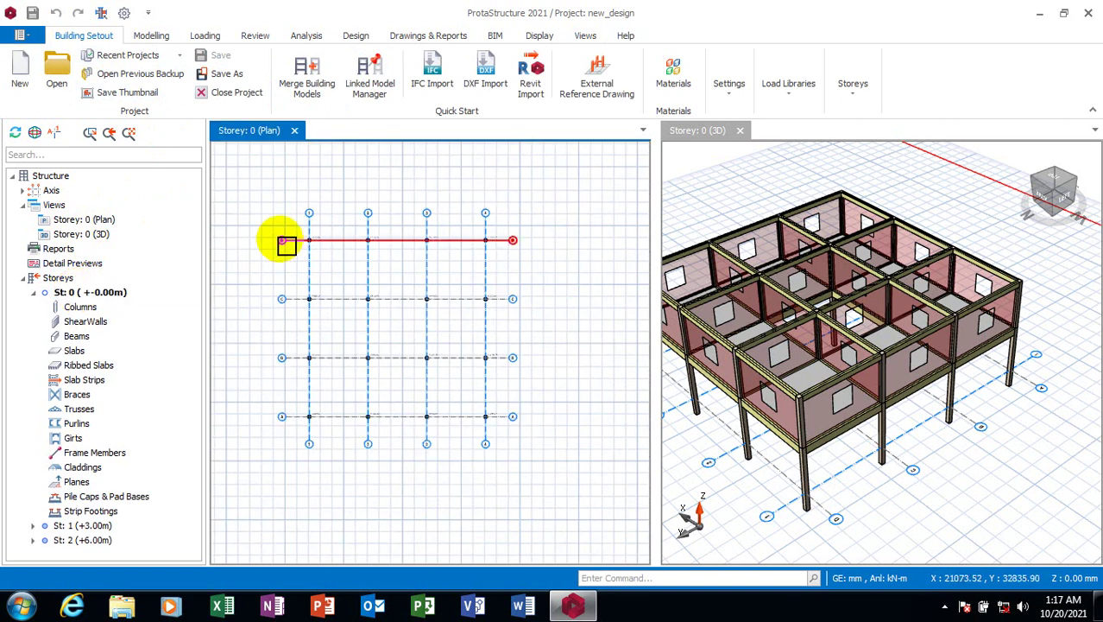
mouse_move(294, 236)
left_mouse_down()
mouse_move(499, 429)
mouse_move(504, 412)
left_mouse_up()
scroll(426, 307, "up", 3)
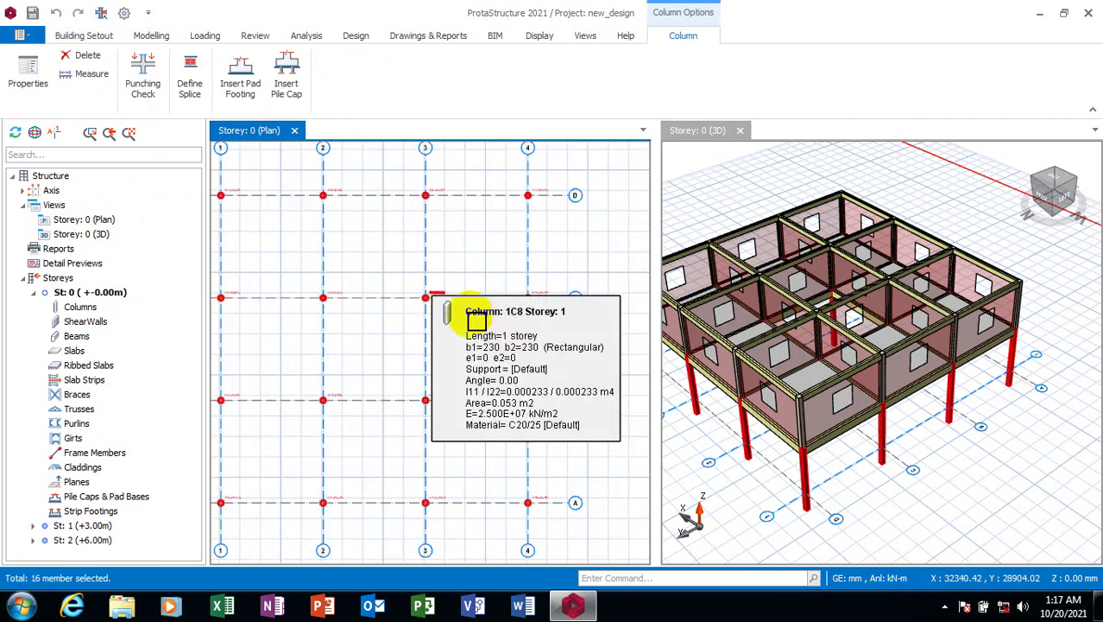
right_click(437, 302)
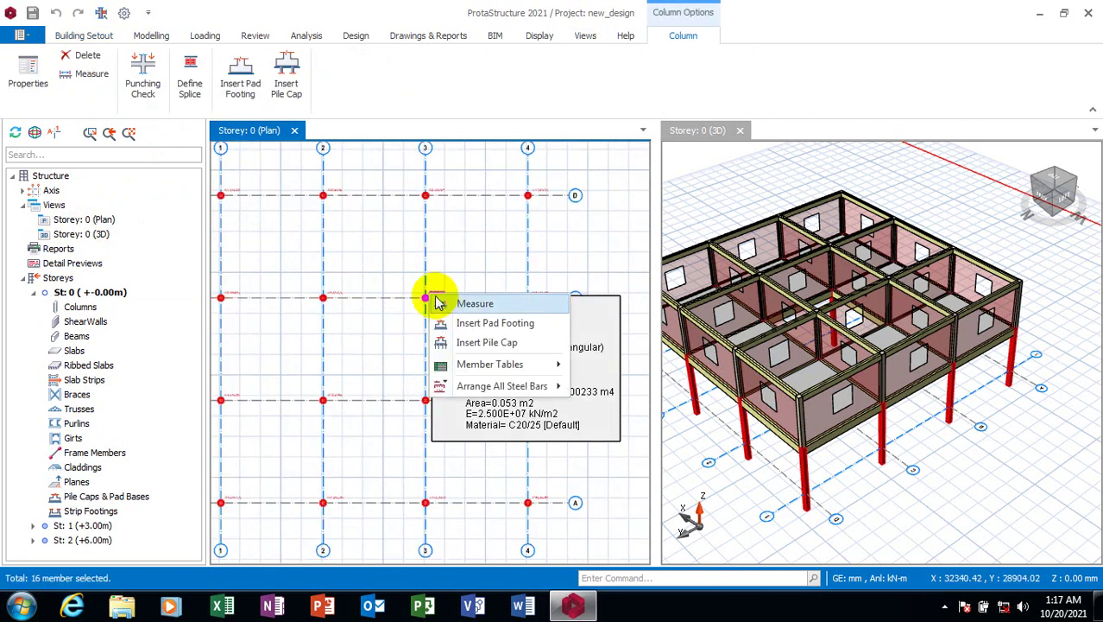
Insert pad footings under the selected columns and review the 400-deep, 3000×2000 batch table
left_click(497, 324)
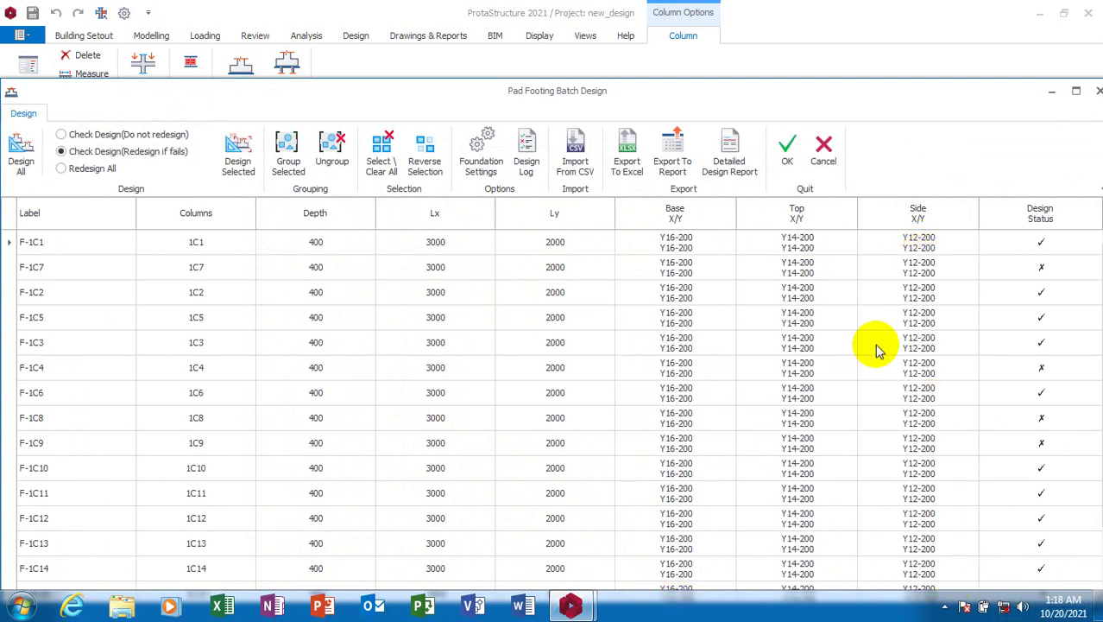
scroll(876, 348, "down", 1)
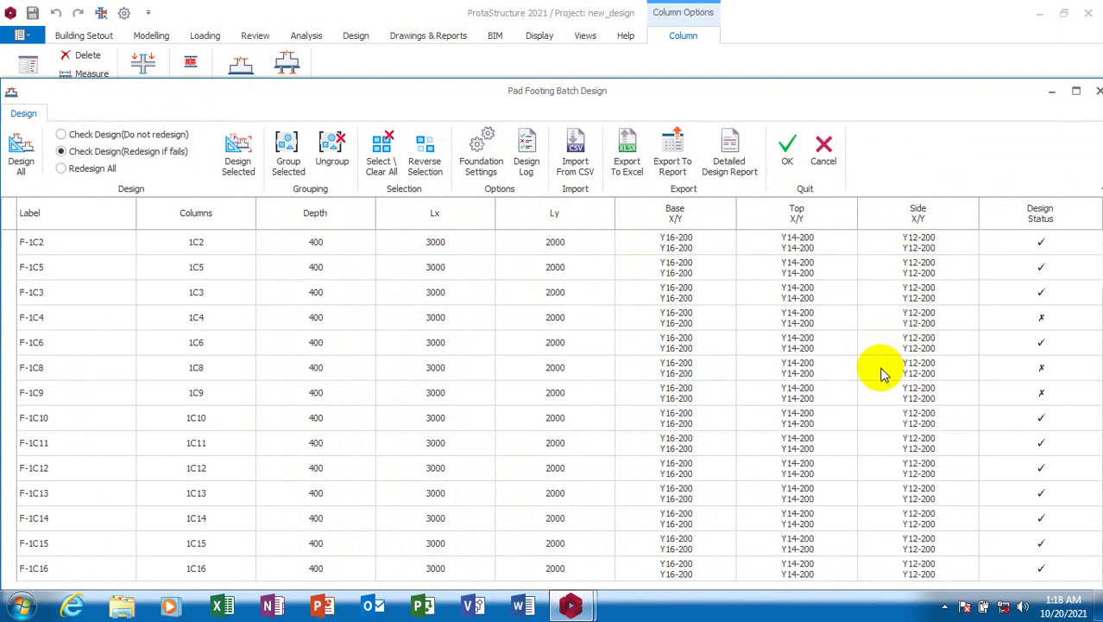
scroll(844, 557, "up", 1)
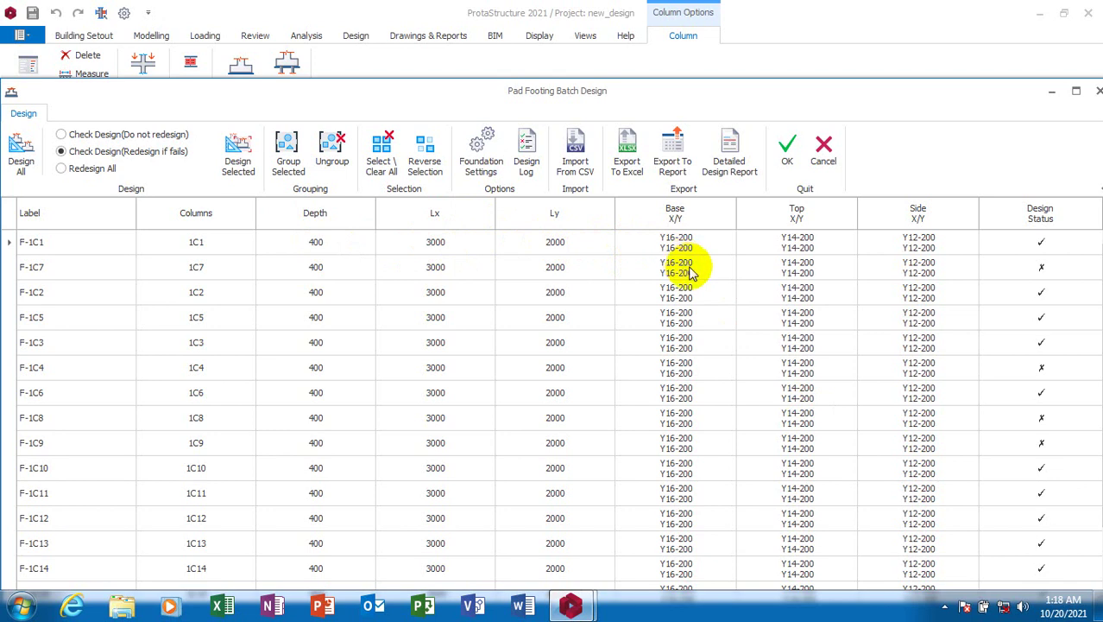
Open and dismiss the Top X/Y column options in the Pad Footing Batch Design table
left_click(799, 217)
right_click(798, 218)
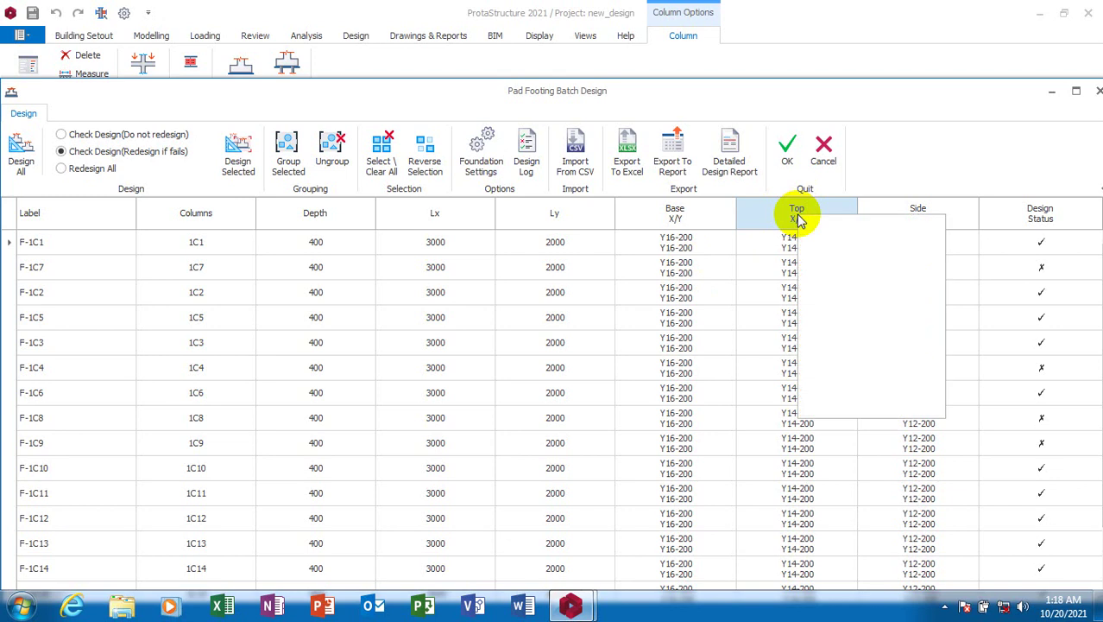
left_click(788, 219)
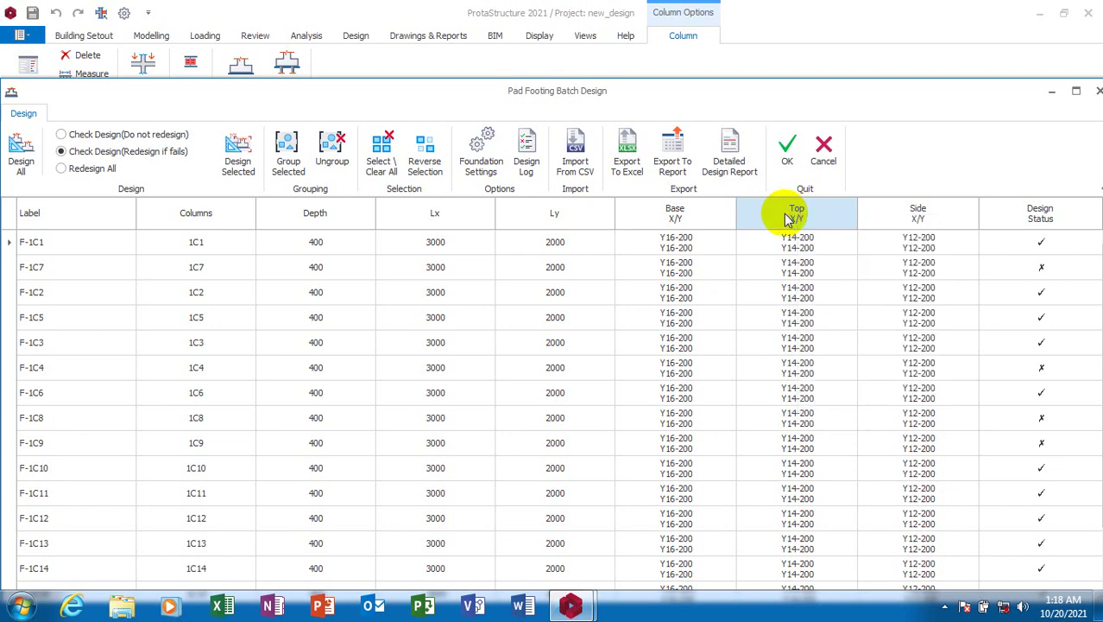
right_click(788, 219)
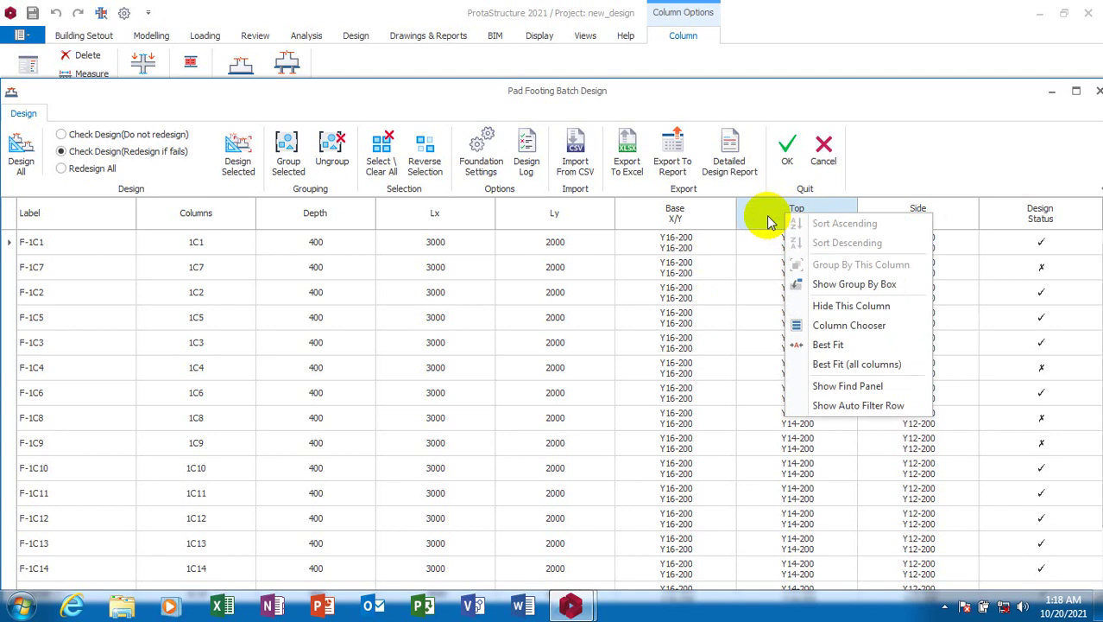
left_click(769, 218)
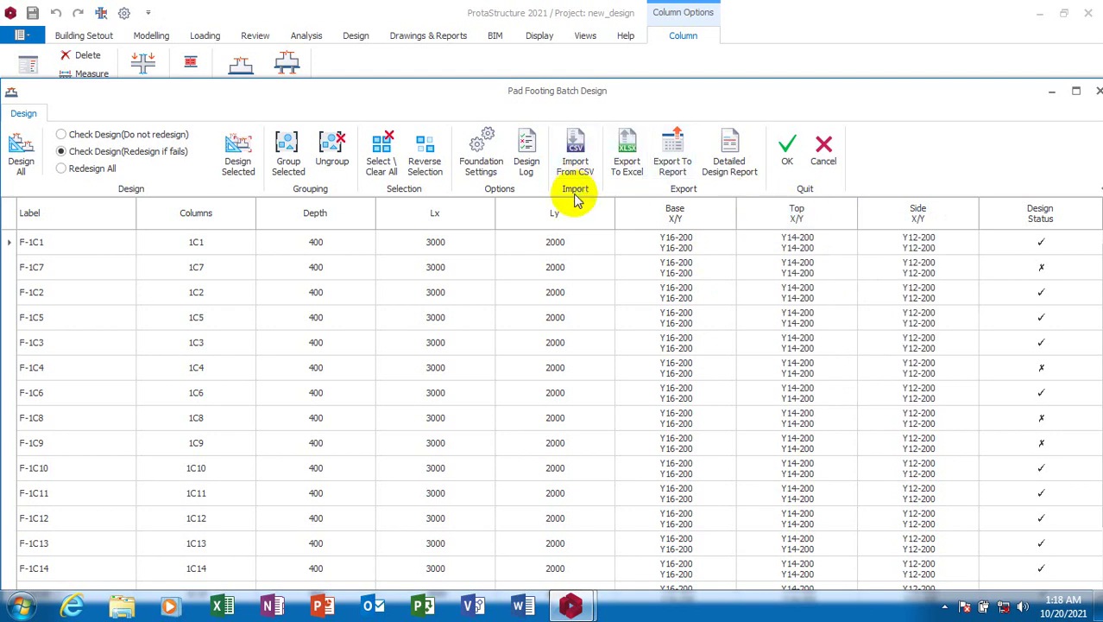
Redesign all pad footings and accept the batch design with OK
scroll(618, 259, "down", 1)
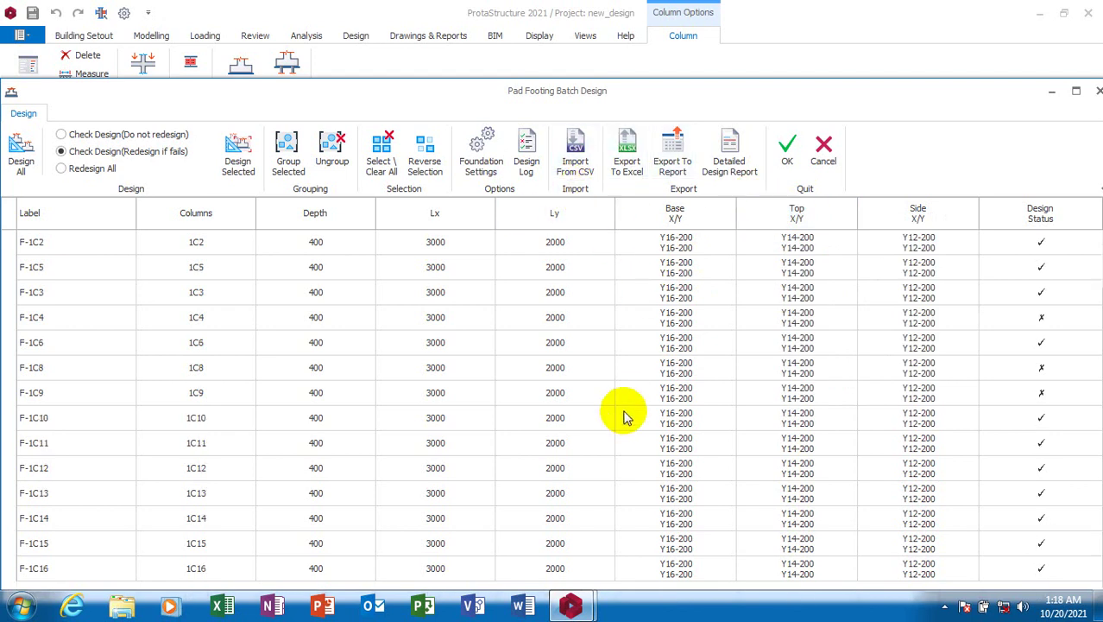
scroll(627, 415, "up", 1)
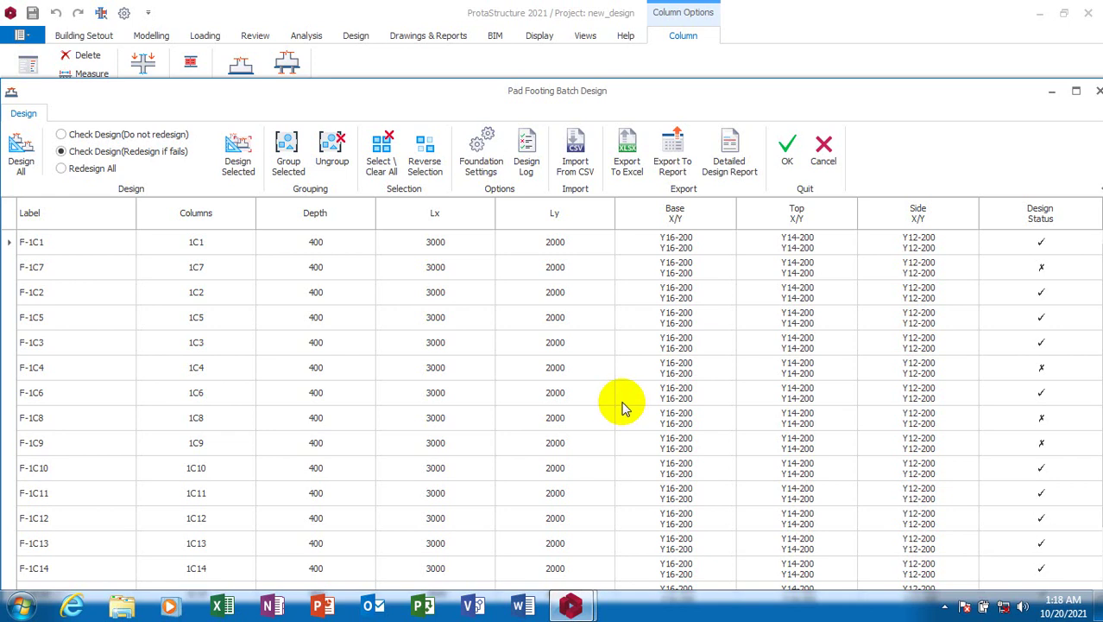
scroll(625, 409, "down", 1)
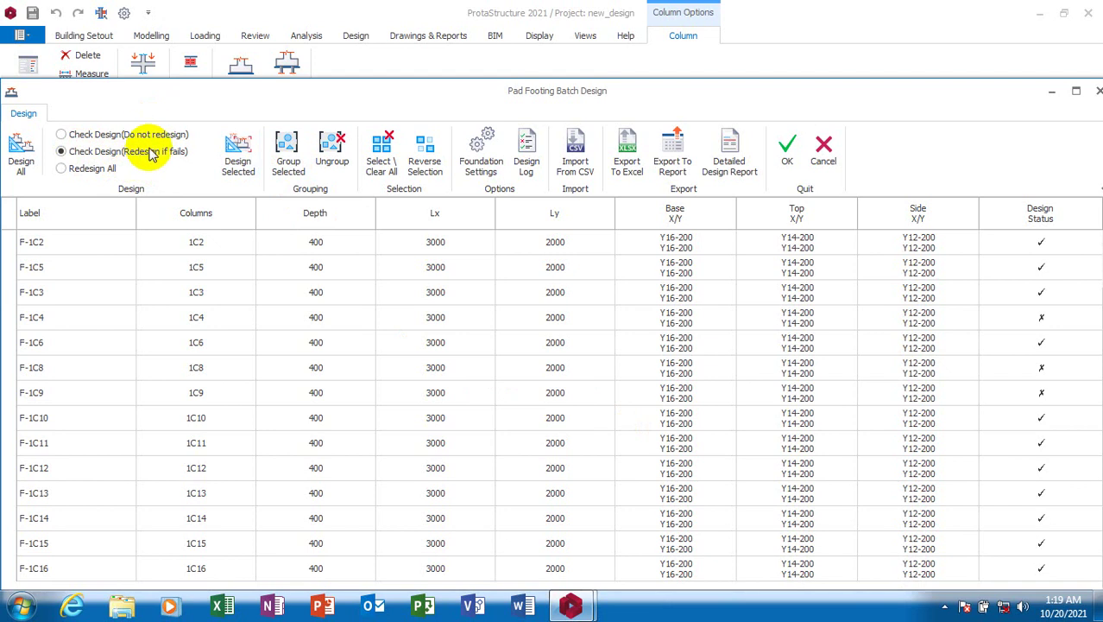
left_click(65, 170)
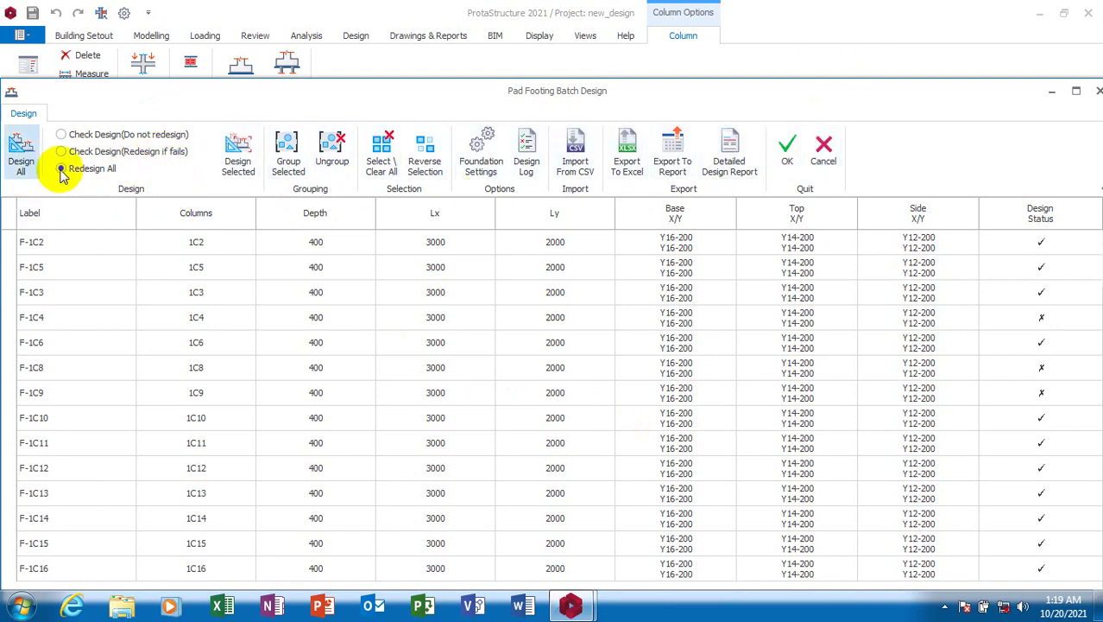
left_click(787, 155)
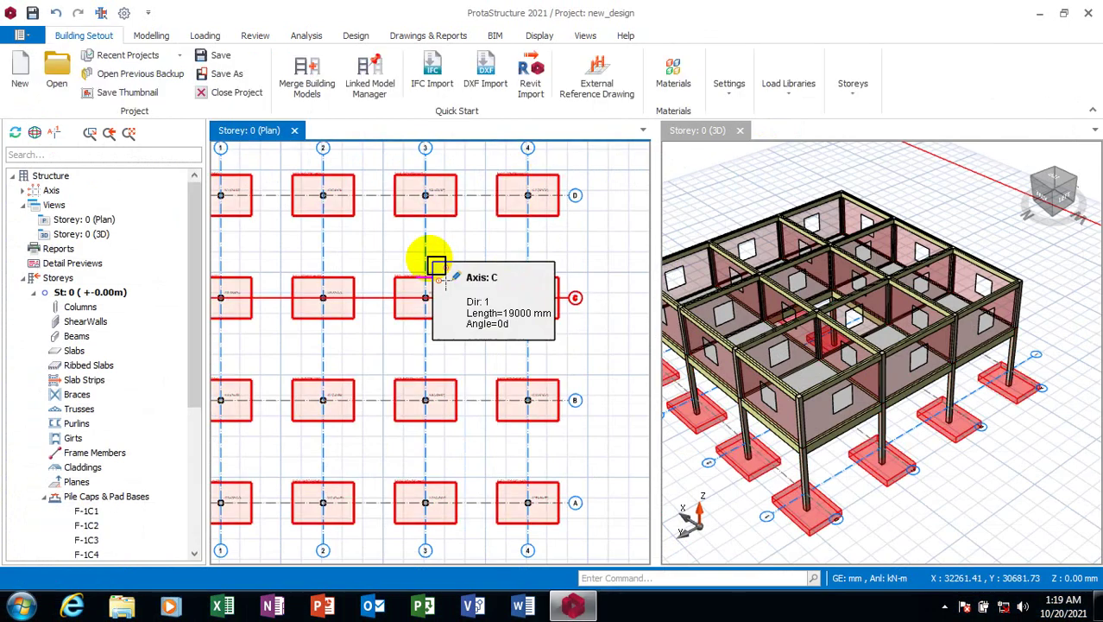
Orbit the 3D model to view the building and its footings from the right
scroll(530, 290, "down", 3)
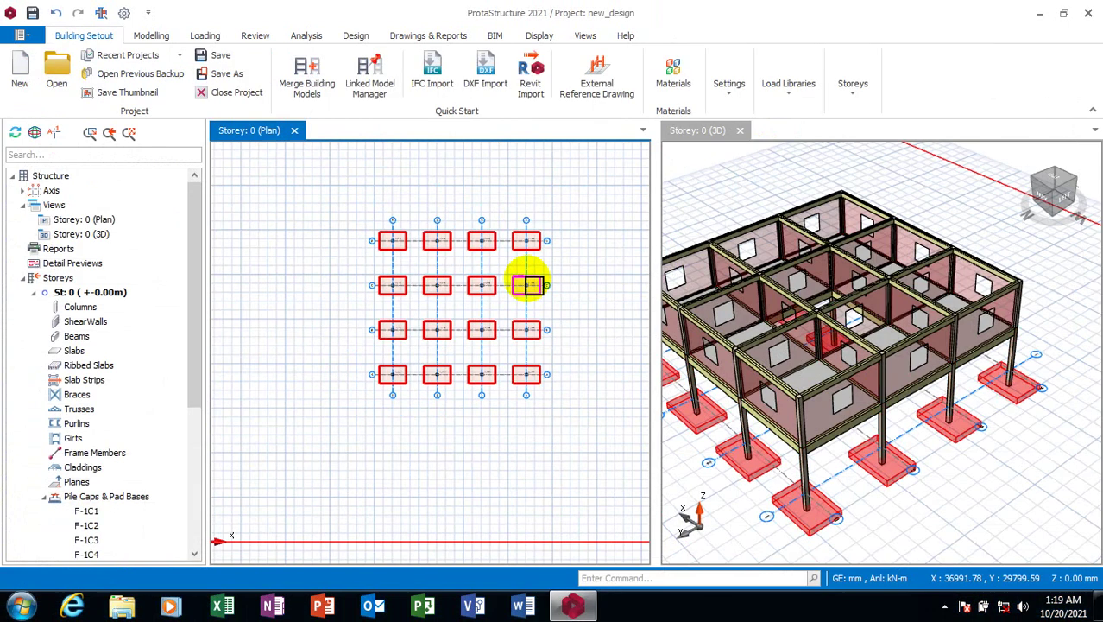
scroll(562, 229, "up", 3)
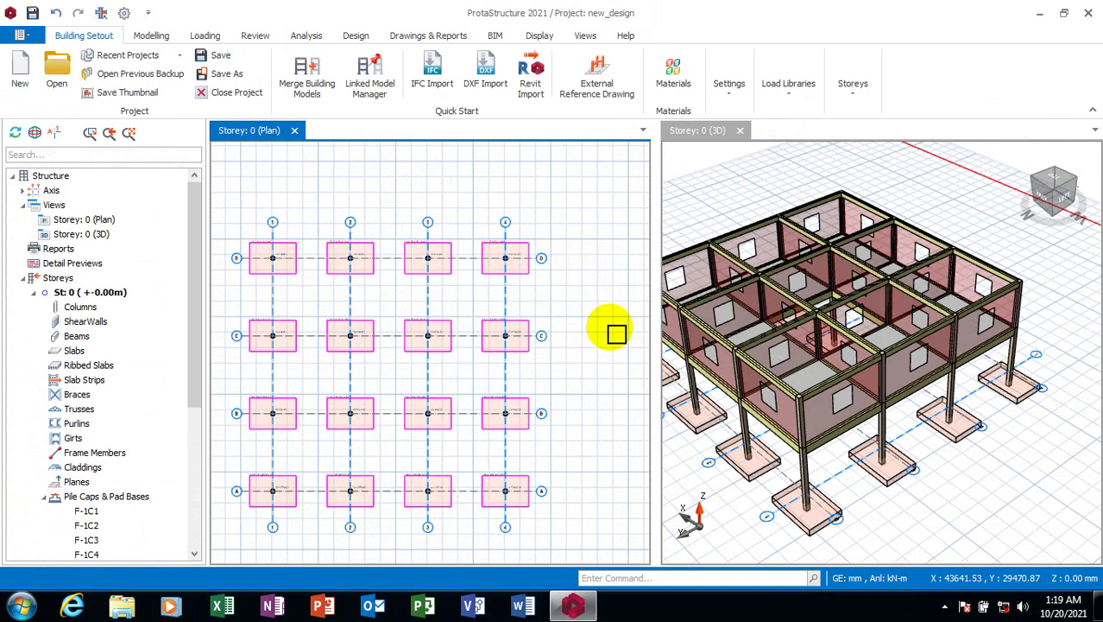
left_click(906, 510)
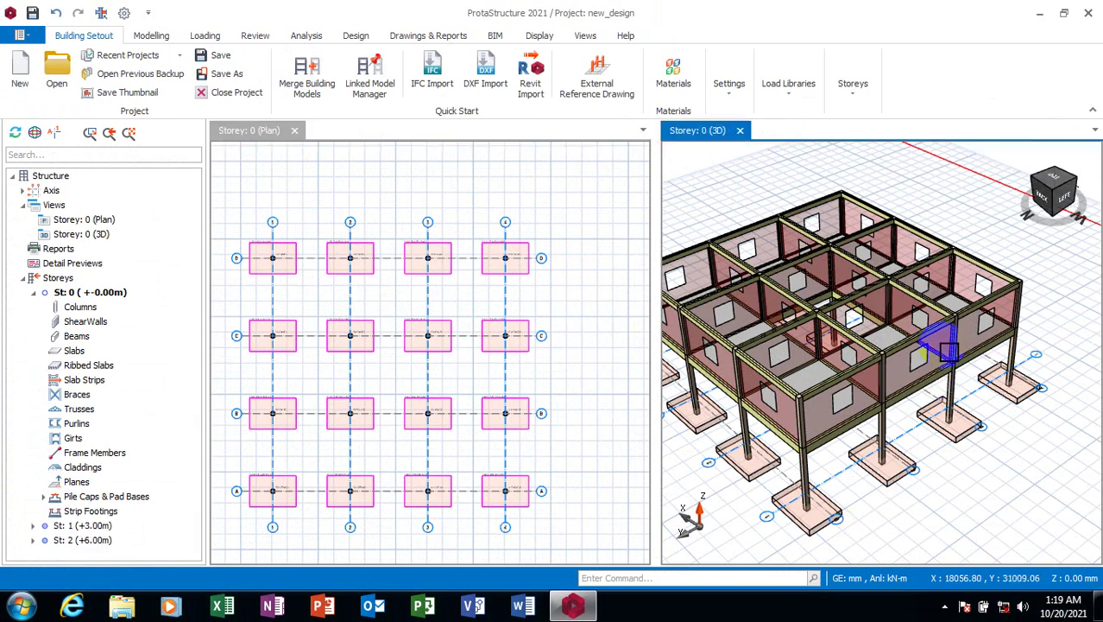
scroll(937, 346, "down", 2)
mouse_move(864, 453)
middle_mouse_down()
mouse_move(812, 474)
mouse_move(1022, 447)
mouse_move(1034, 490)
mouse_move(889, 483)
middle_mouse_up()
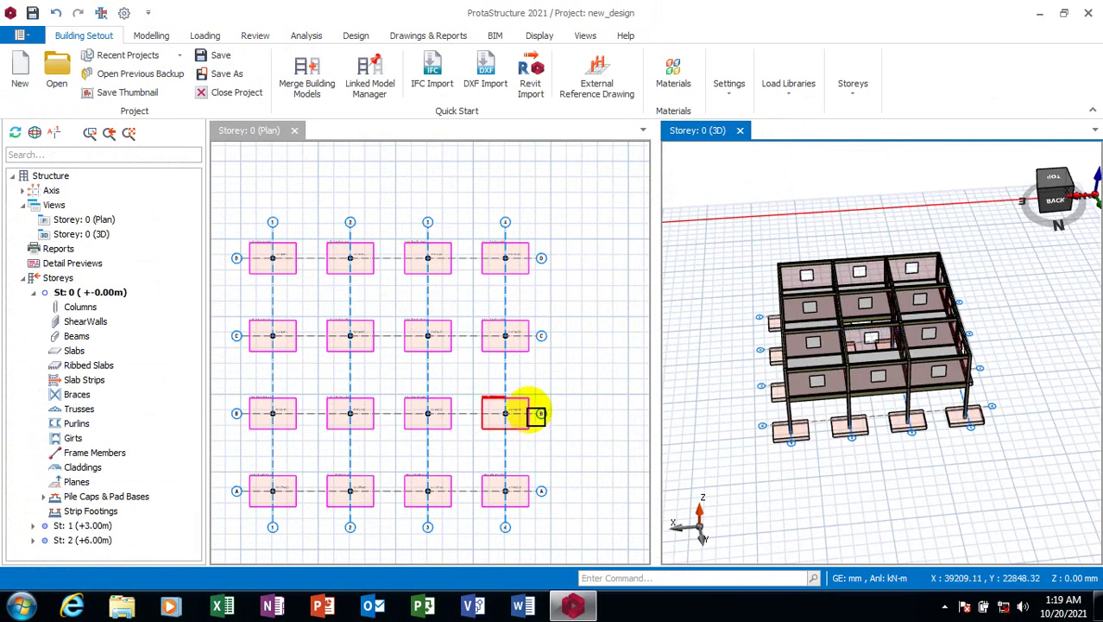
Zoom the Storey 0 plan and select the pad footing at grid C4
left_click(546, 413)
scroll(544, 406, "up", 3)
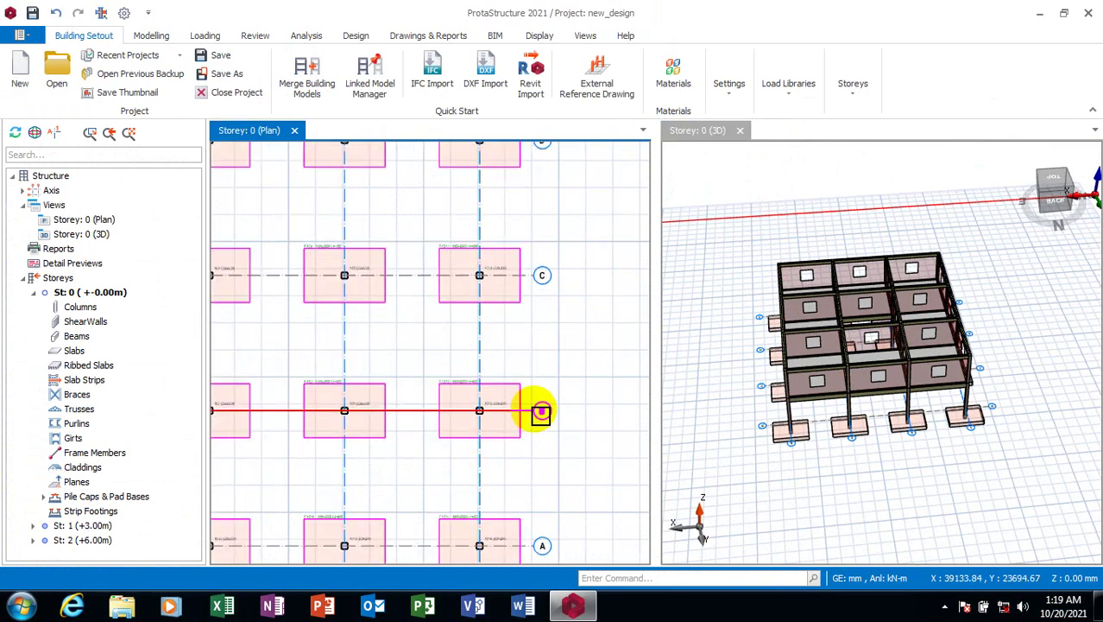
scroll(544, 399, "up", 2)
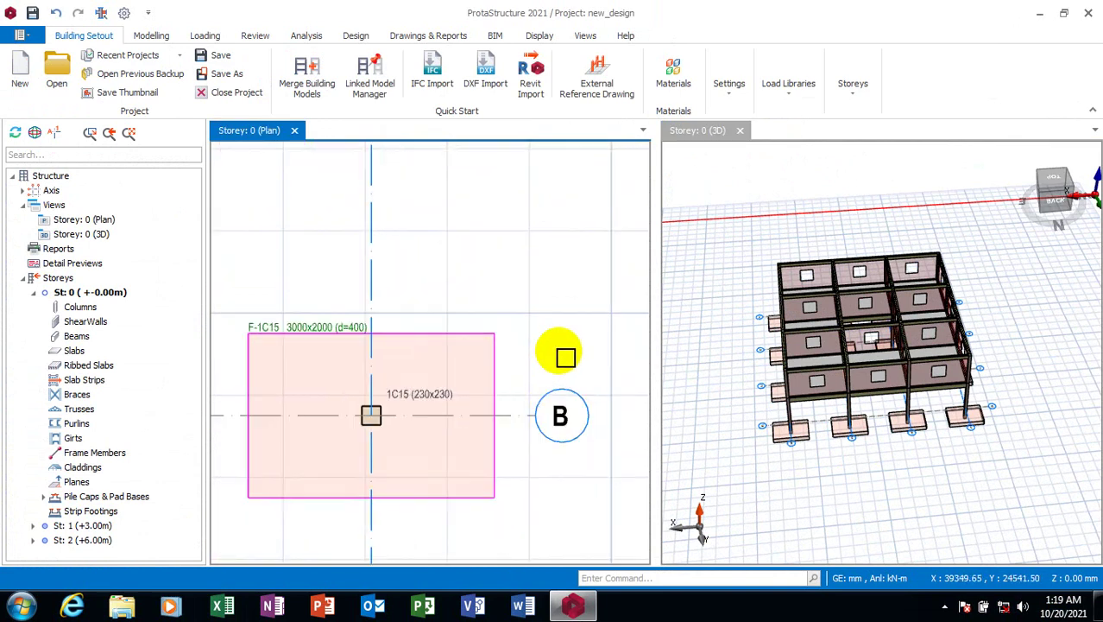
scroll(564, 355, "down", 2)
scroll(566, 356, "down", 3)
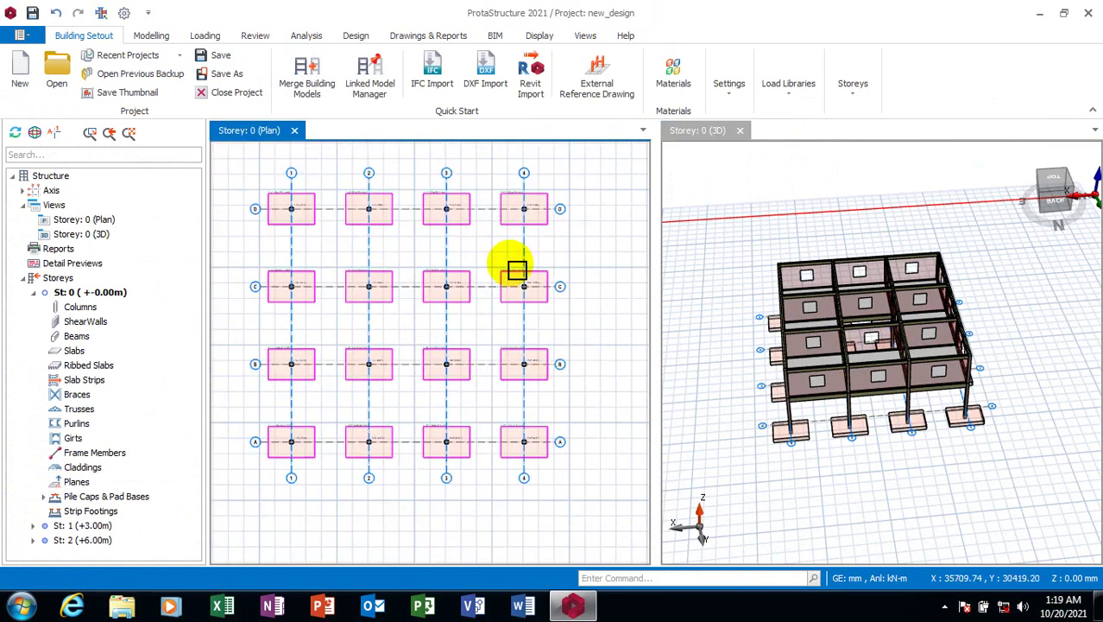
left_click(549, 309)
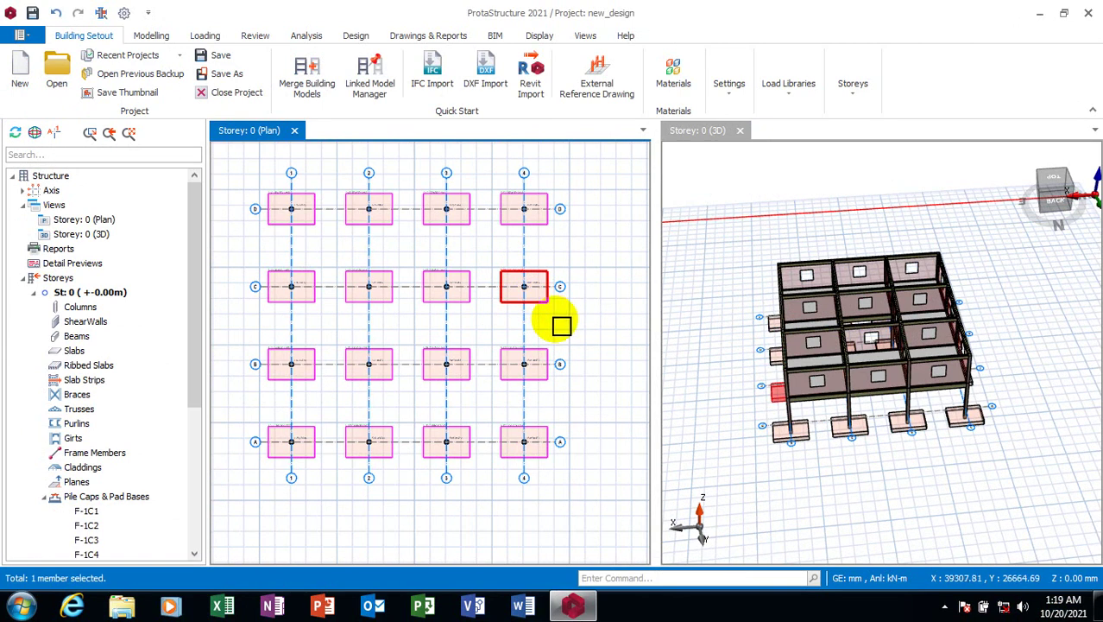
Open the Pad Footing properties for F-1C13: 3000×2000 mm, 400 mm deep, design successful
right_click(547, 308)
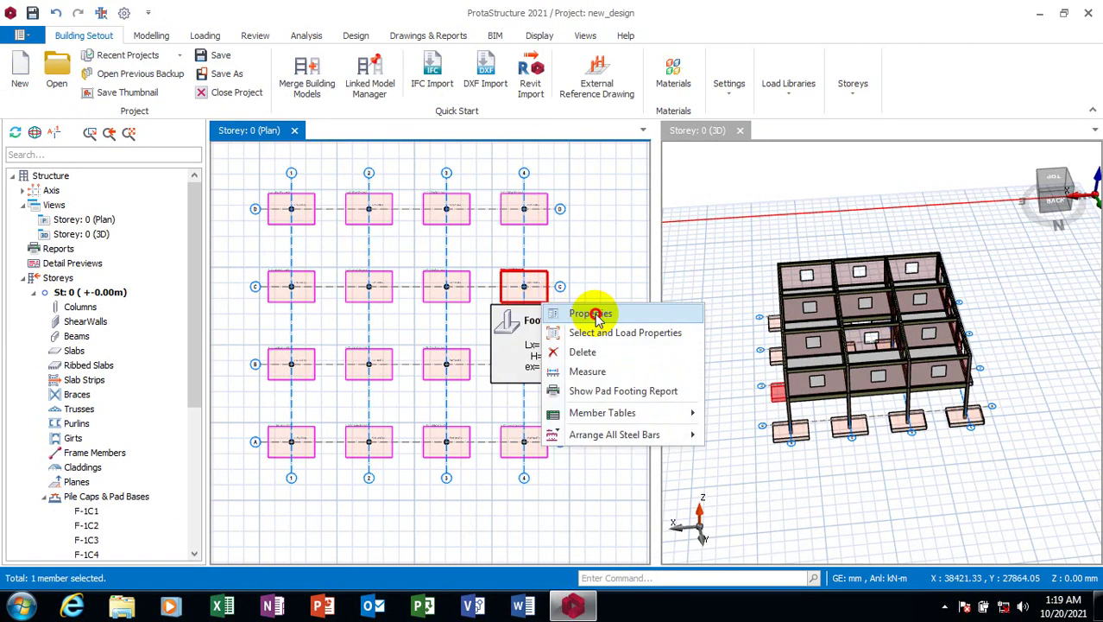
left_click(587, 313)
mouse_move(524, 286)
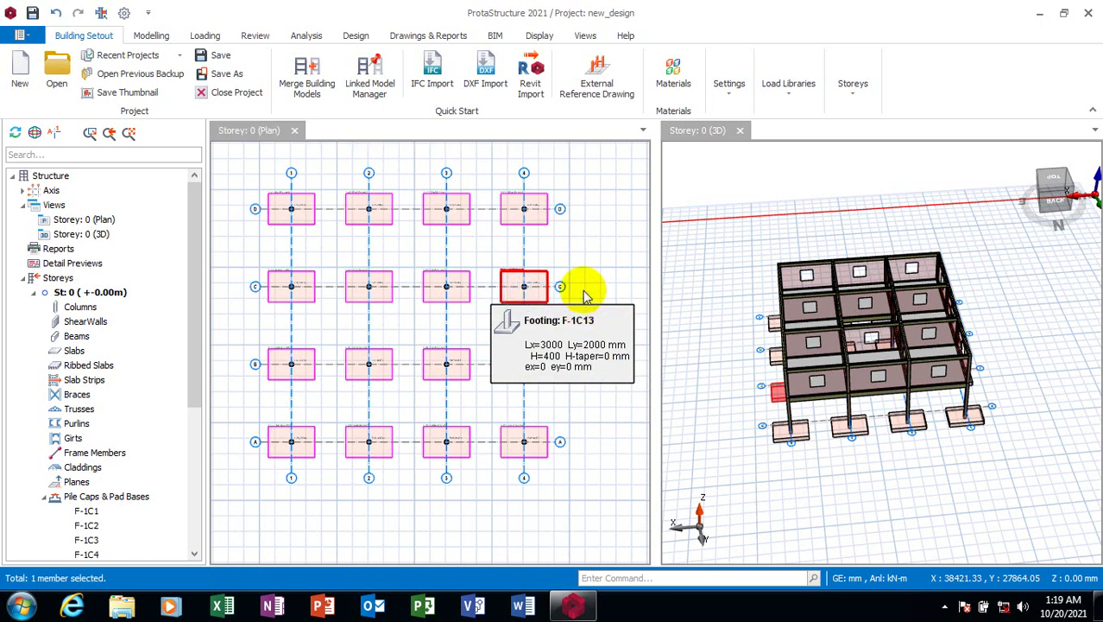
right_click(378, 394)
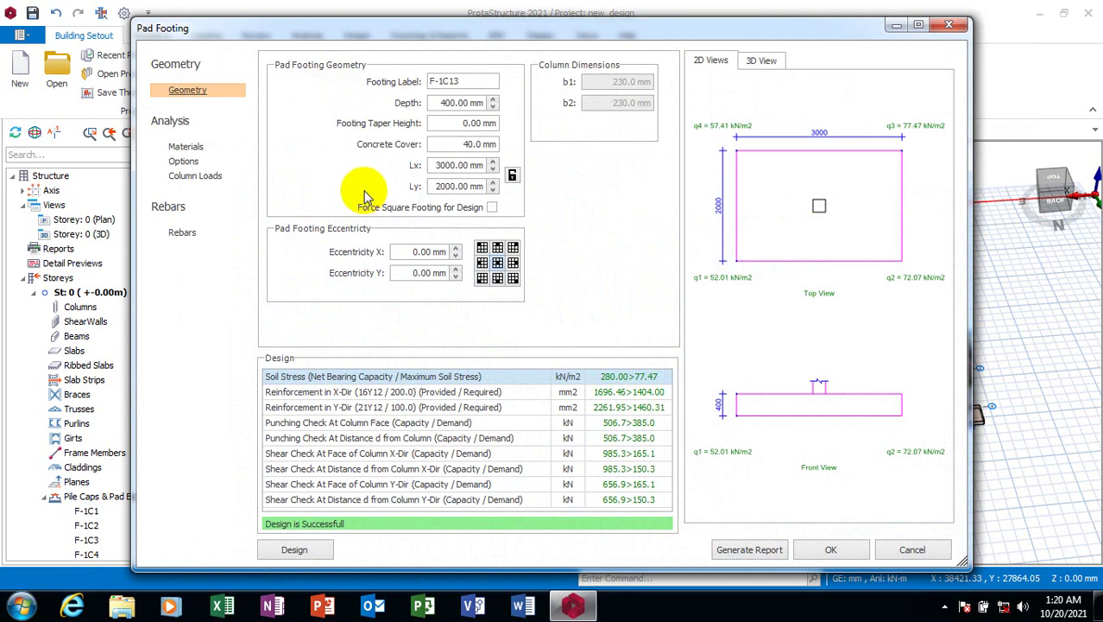
Review the footing's Materials, Options, Column Loads and Rebars pages
left_click(186, 148)
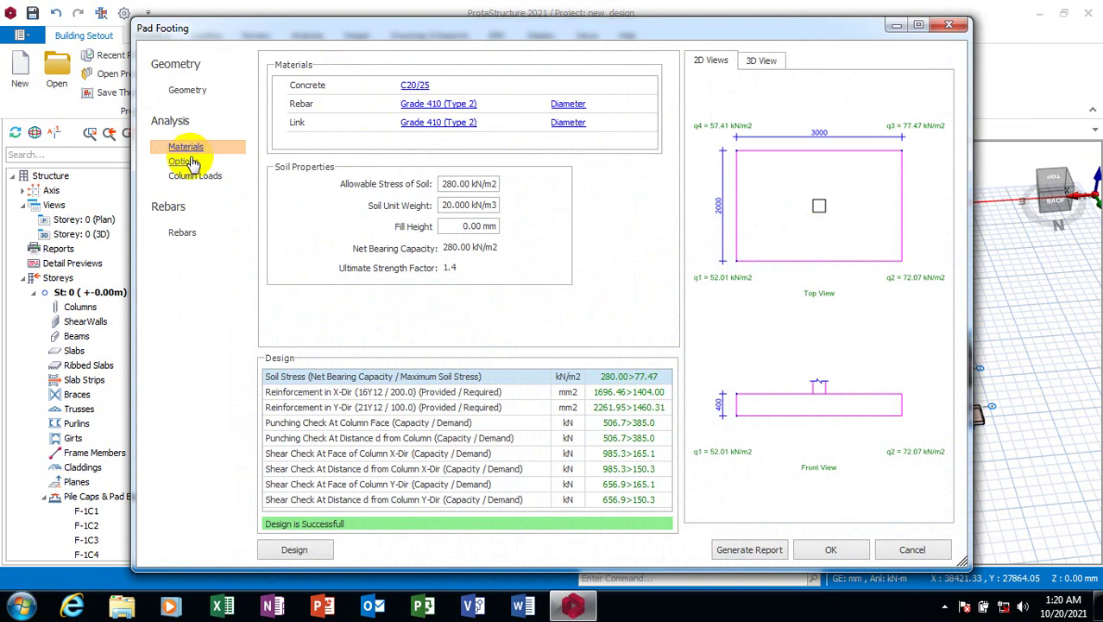
left_click(191, 163)
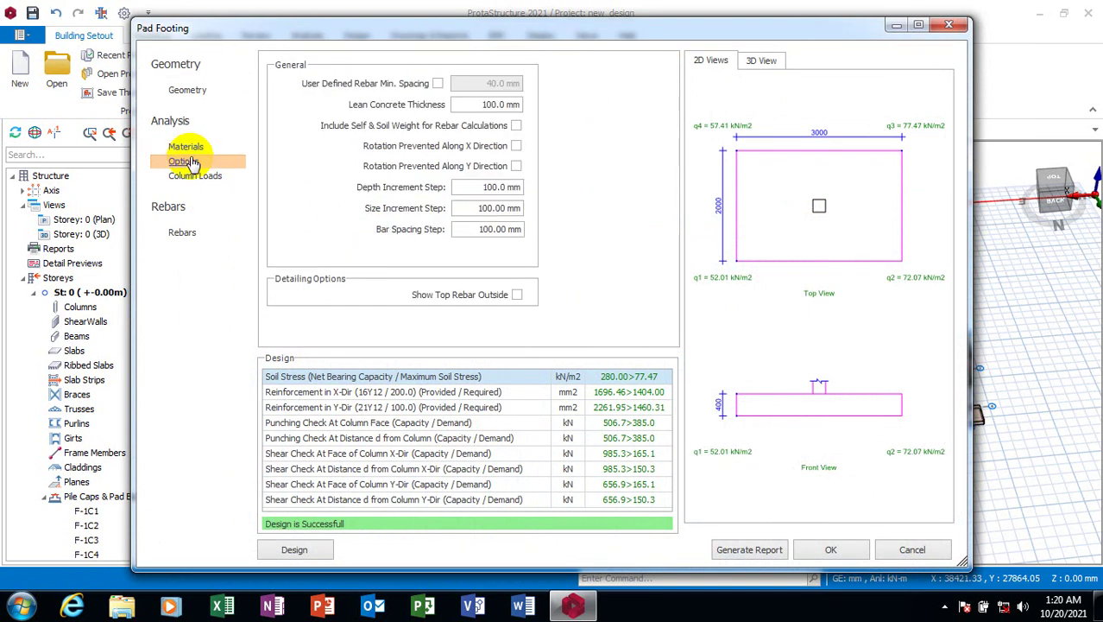
left_click(191, 177)
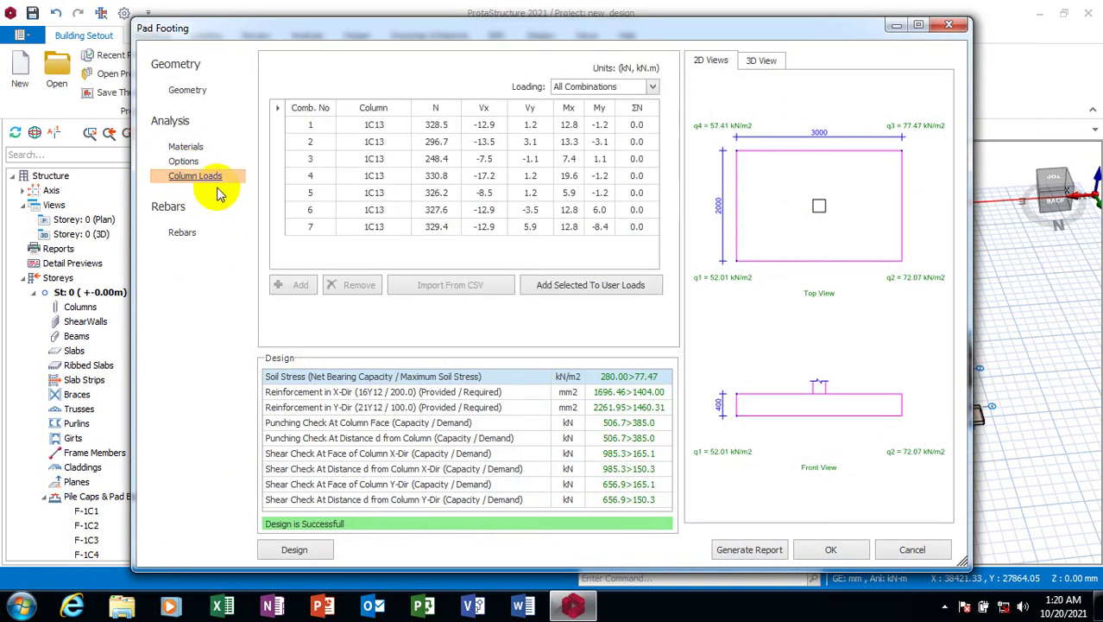
left_click(191, 238)
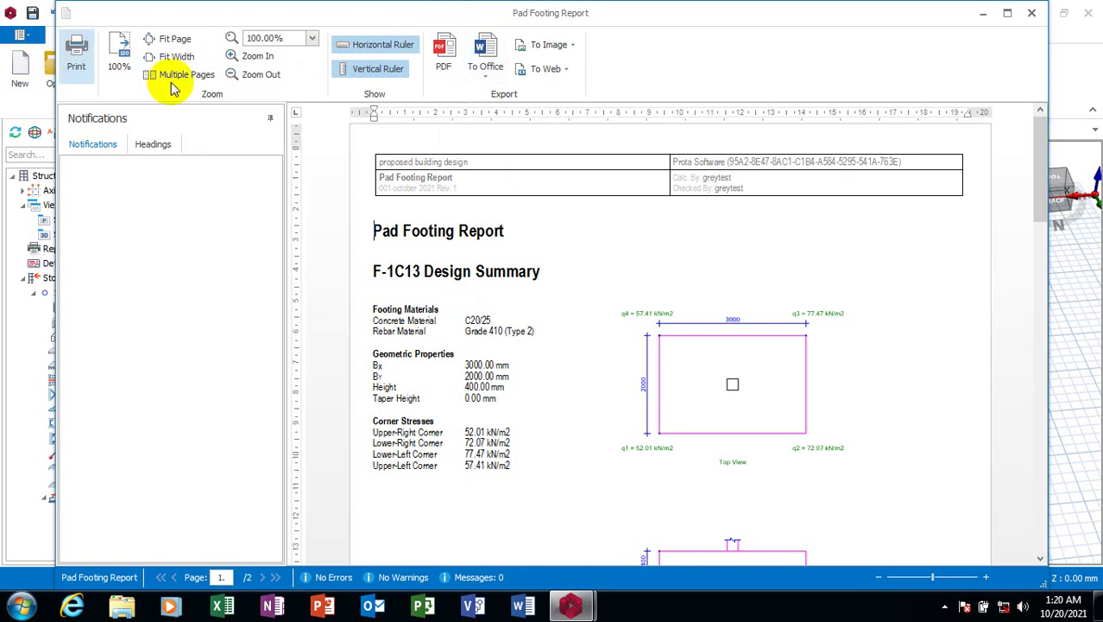
Scroll through the F-1C13 Pad Footing Report down to the bending reinforcement check
scroll(546, 449, "down", 3)
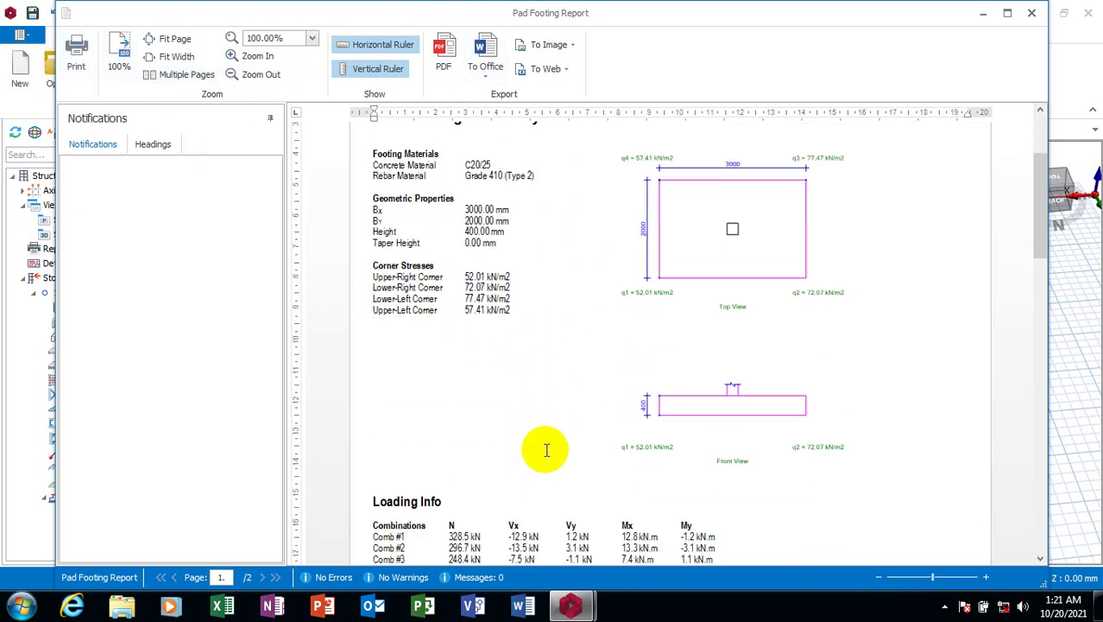
scroll(546, 449, "down", 2)
scroll(546, 449, "down", 4)
scroll(549, 448, "down", 3)
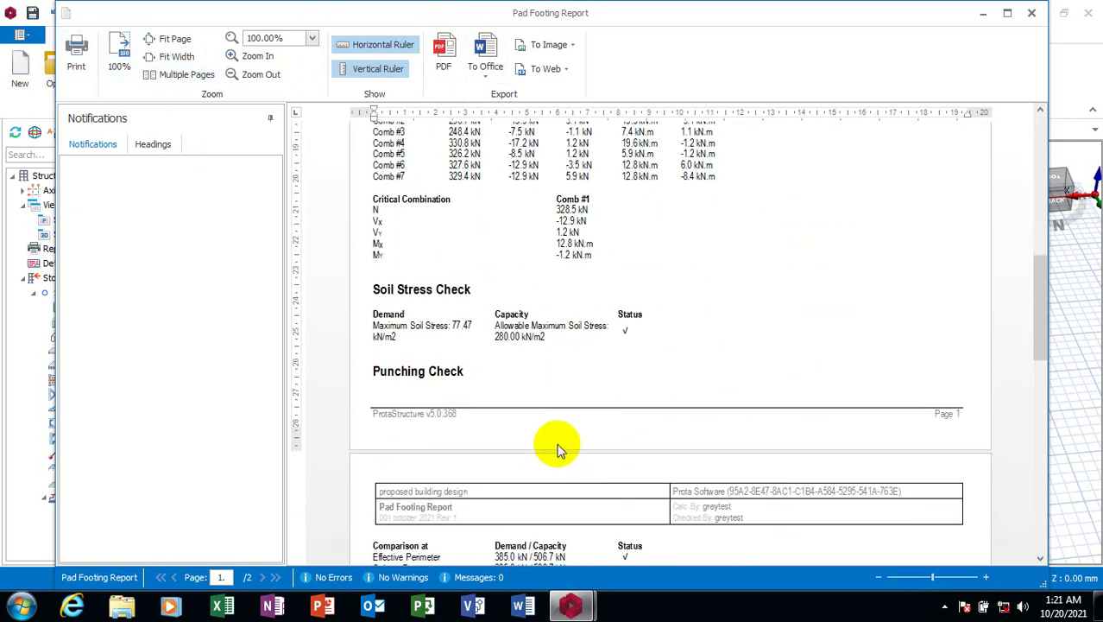
scroll(647, 289, "down", 3)
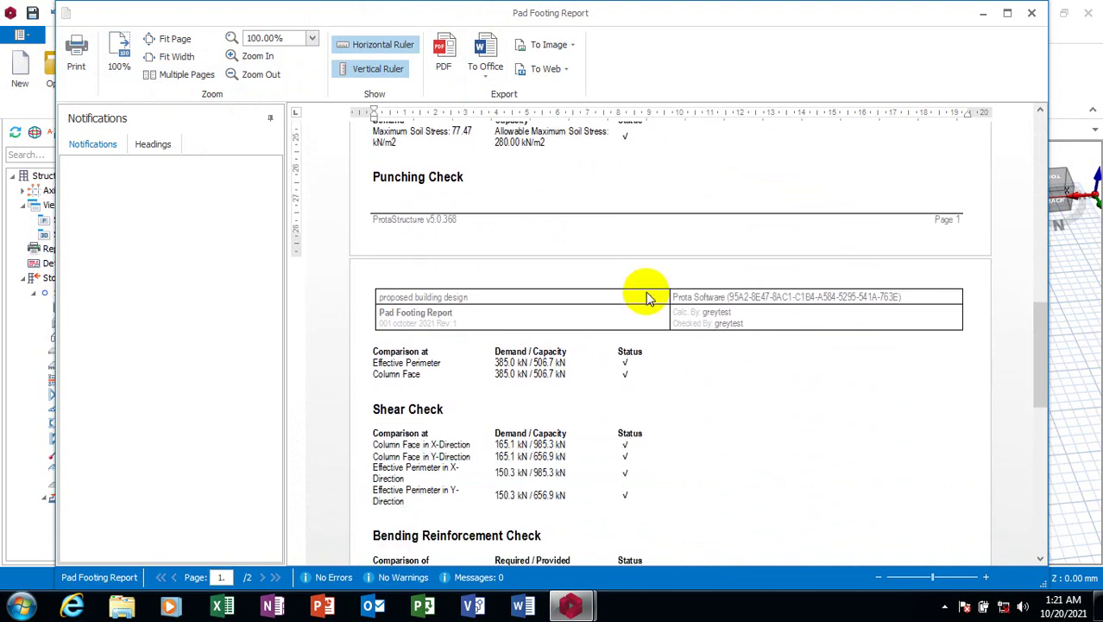
scroll(691, 289, "down", 3)
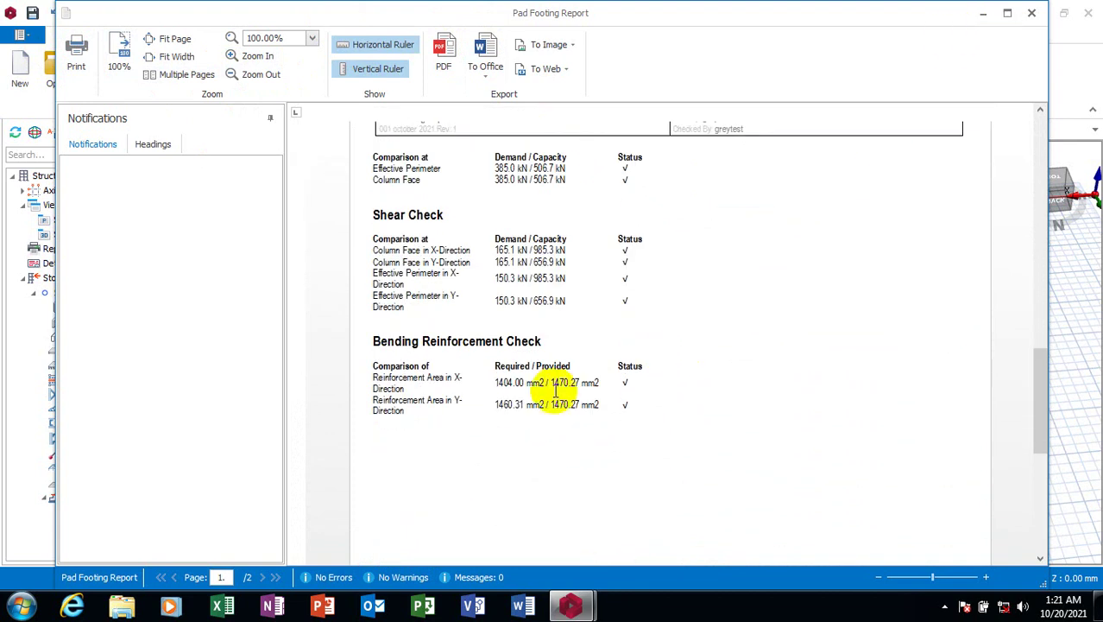
Close the footing report and Pad Footing dialog and clear the selection
left_click(1033, 13)
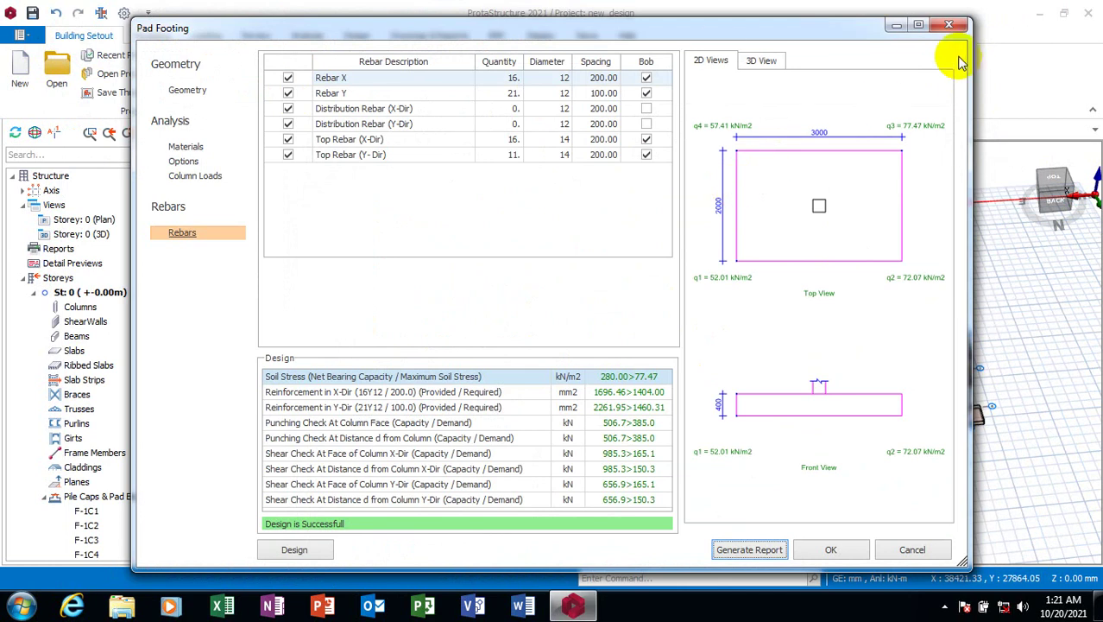
left_click(952, 25)
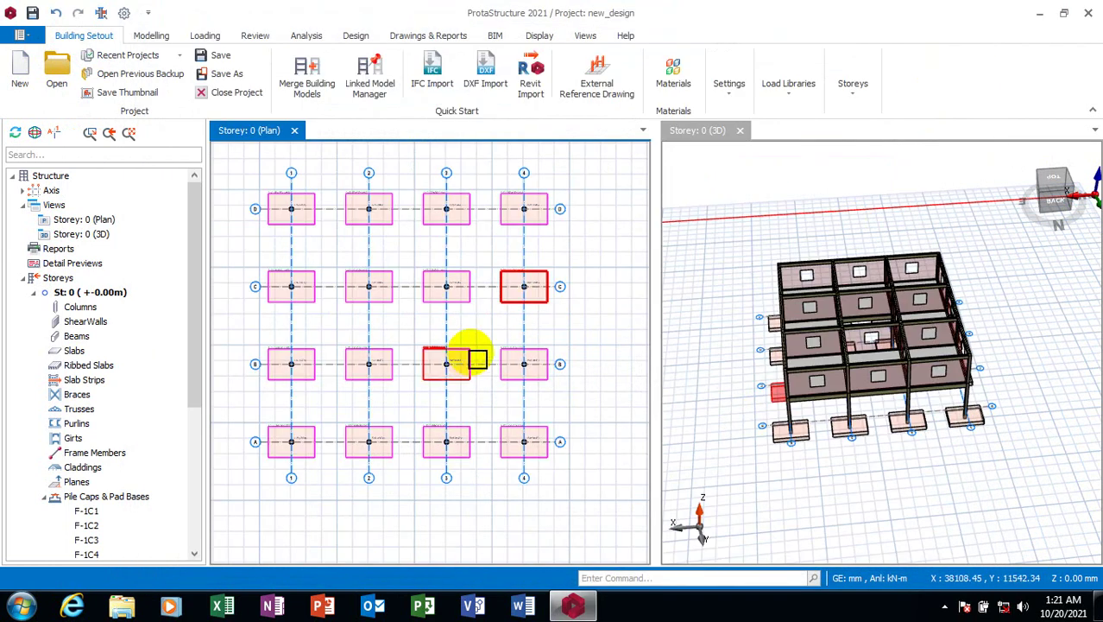
left_click(589, 311)
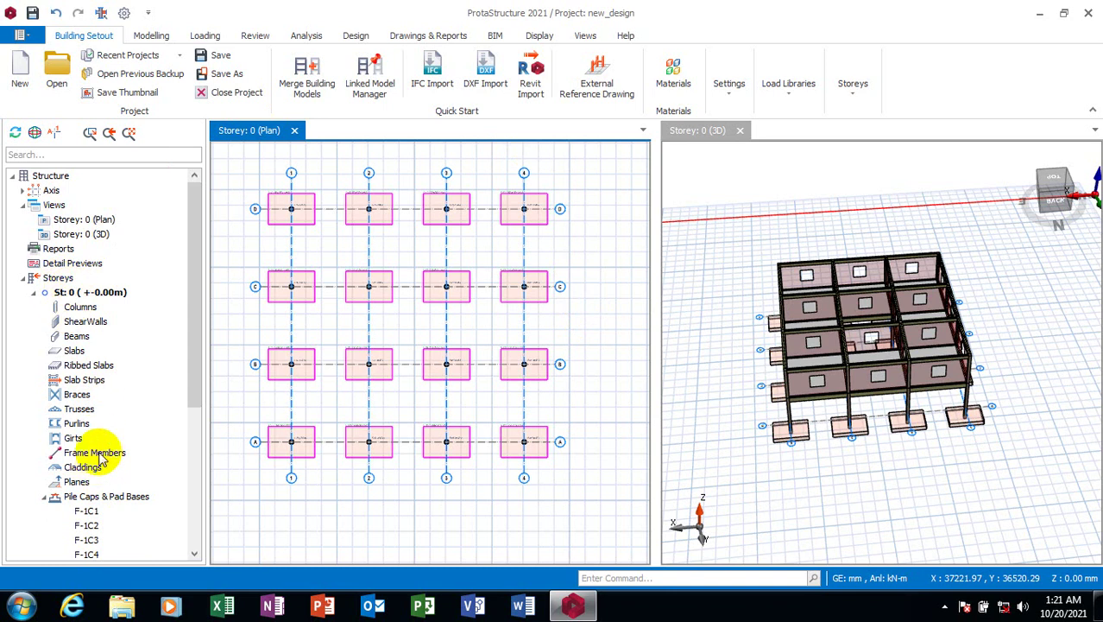
Collapse the pad base list in the tree and display the Storey 1 plan
left_click_drag(195, 341, 214, 510)
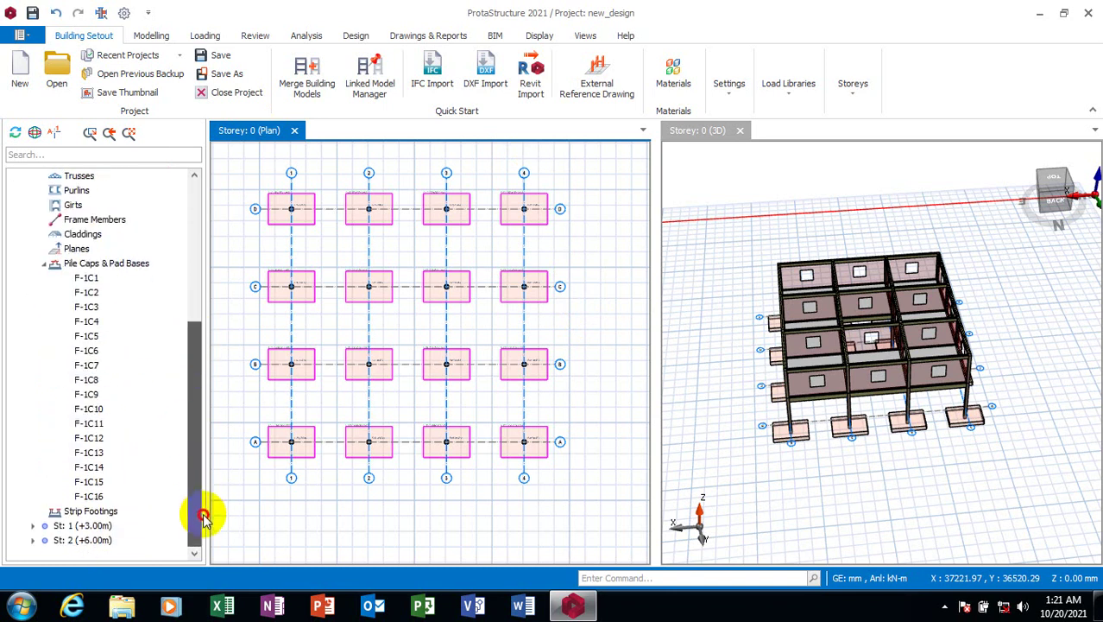
left_click(44, 265)
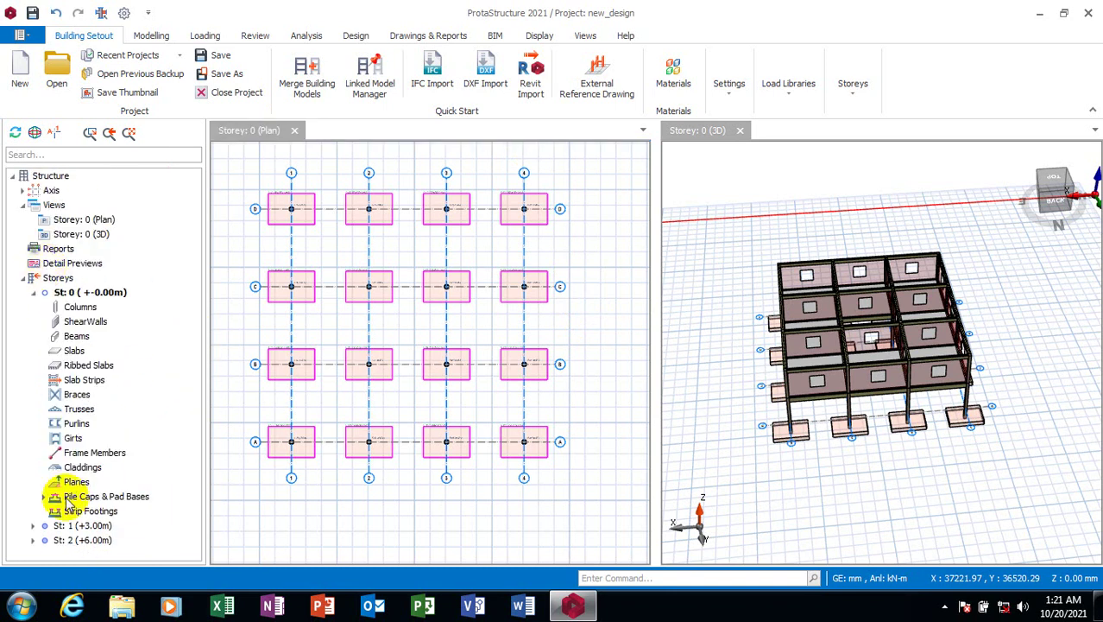
left_click(63, 529)
double_click(66, 525)
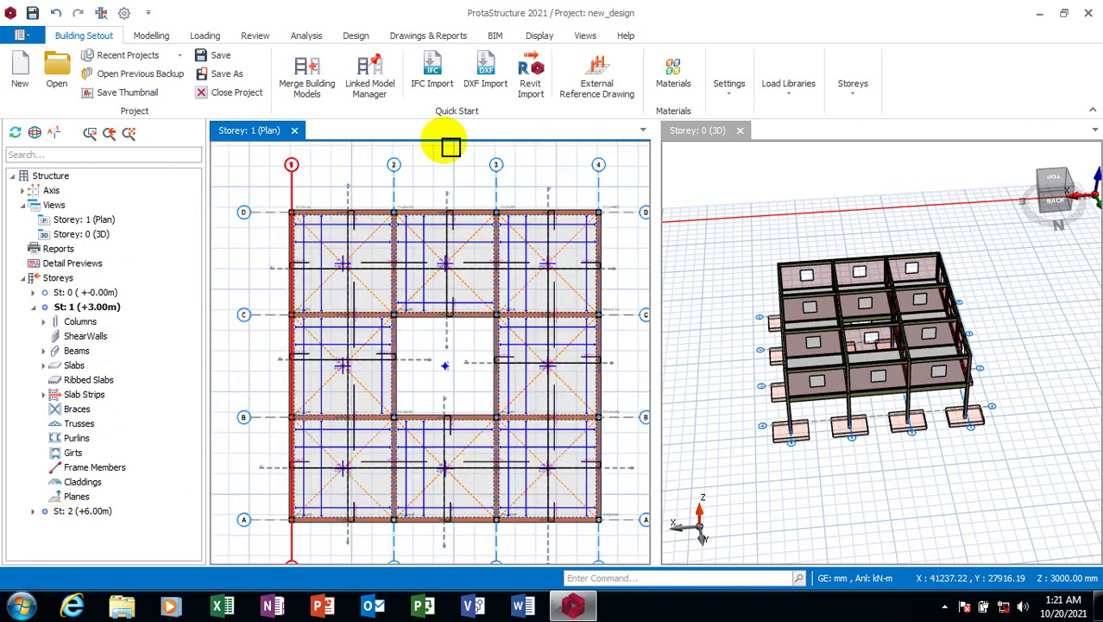
left_click(151, 37)
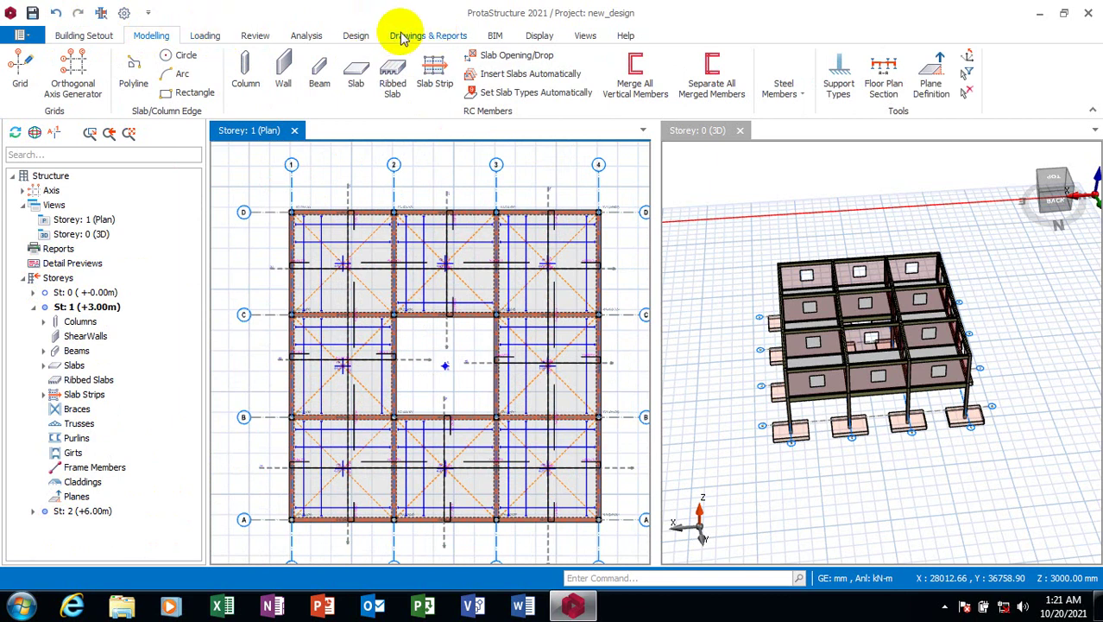
Generate Column Application drawings for storeys St: 1 and St: 2
left_click(432, 40)
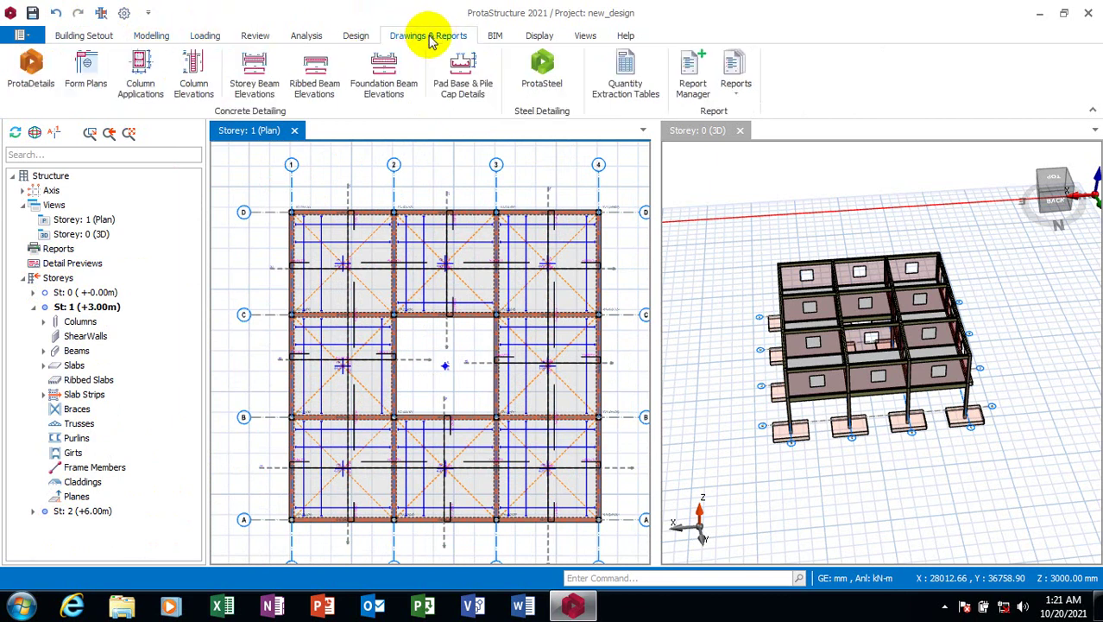
left_click(147, 76)
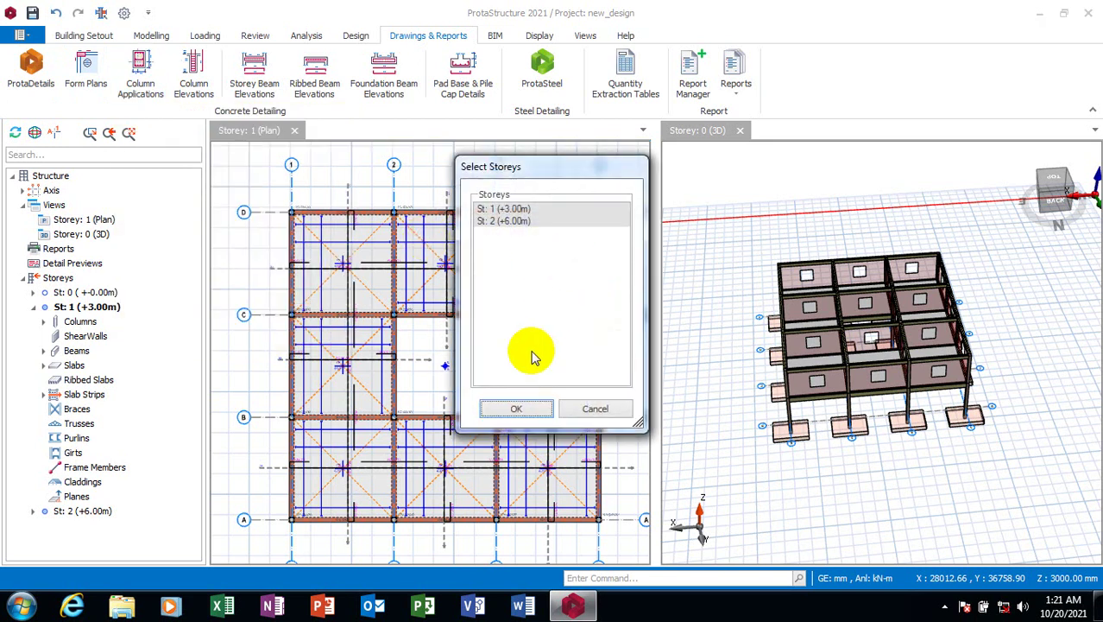
left_click(515, 411)
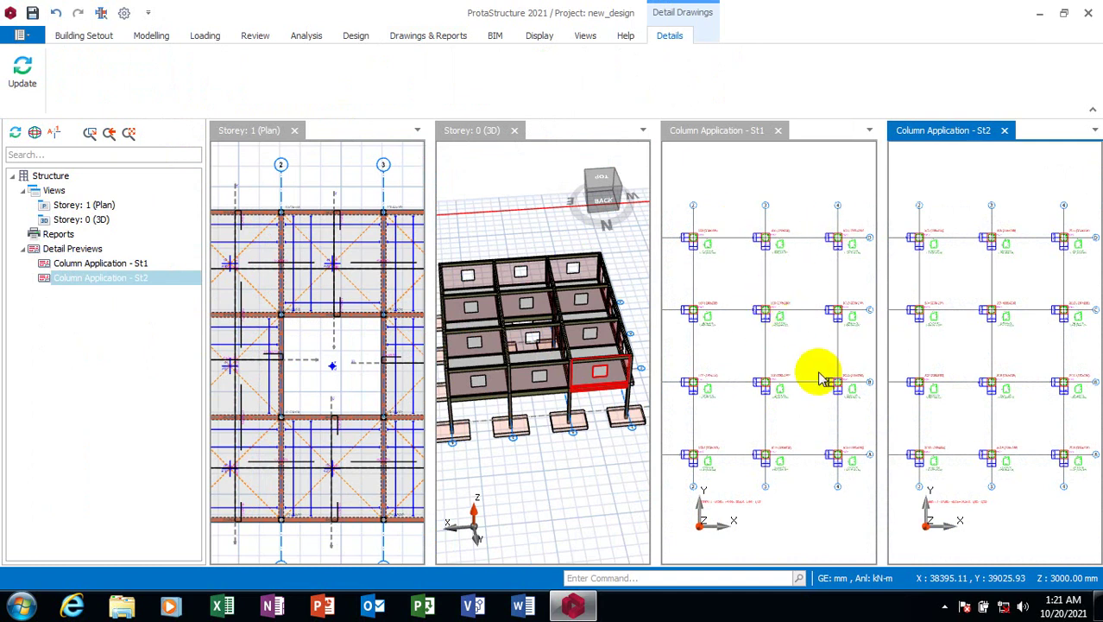
Zoom in and out across the storey 1 column application drawing
left_click(771, 354)
scroll(710, 246, "up", 2)
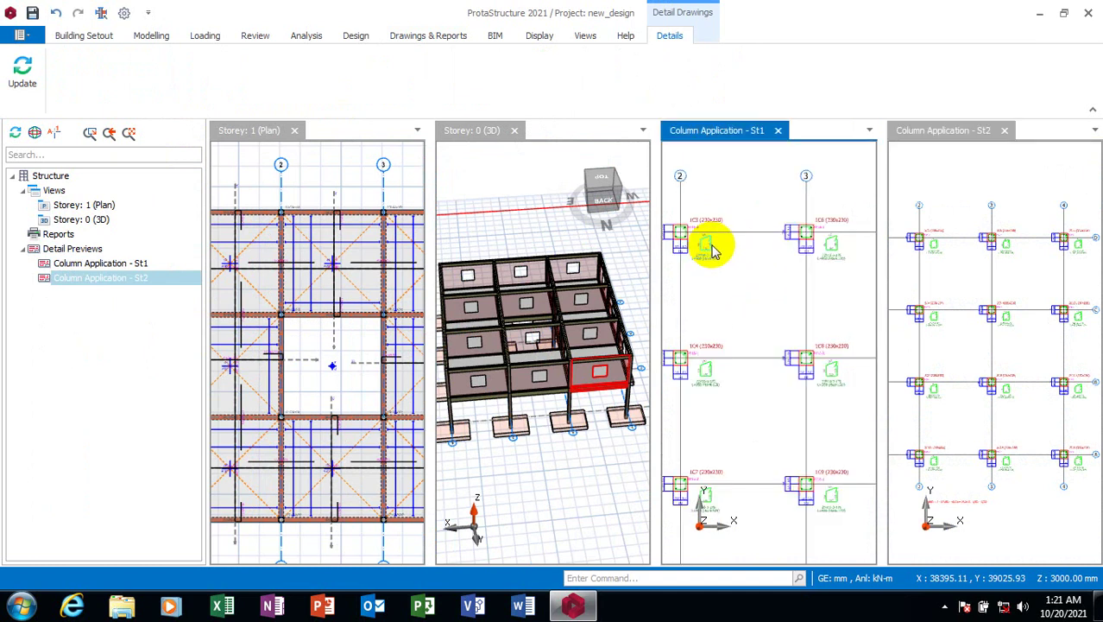
scroll(734, 241, "up", 1)
scroll(734, 241, "down", 1)
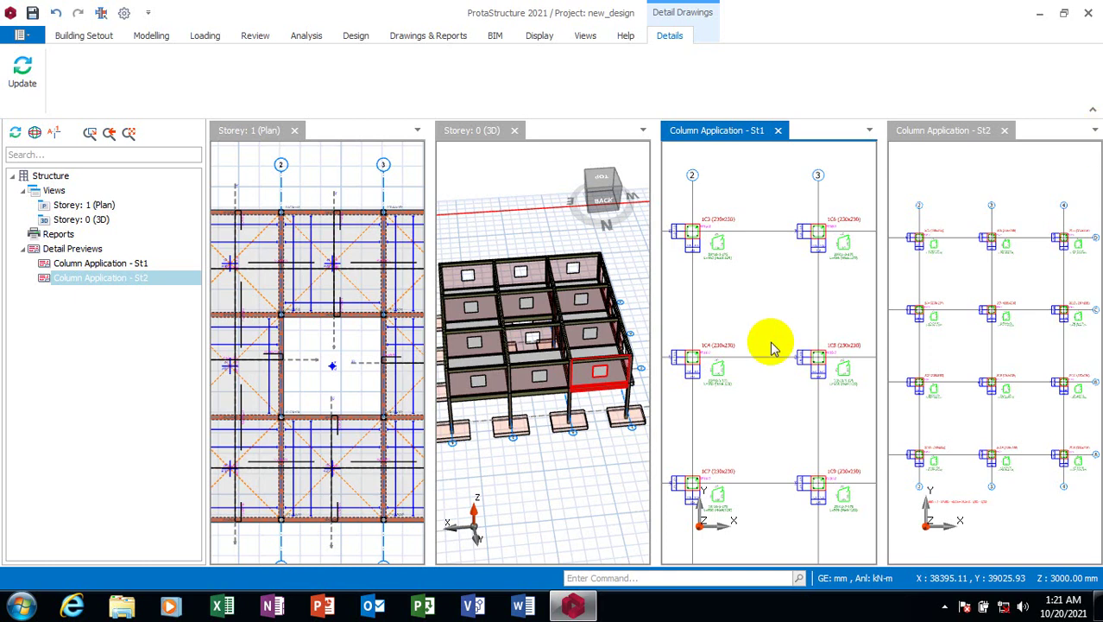
scroll(731, 309, "up", 2)
scroll(794, 338, "down", 2)
scroll(771, 332, "down", 2)
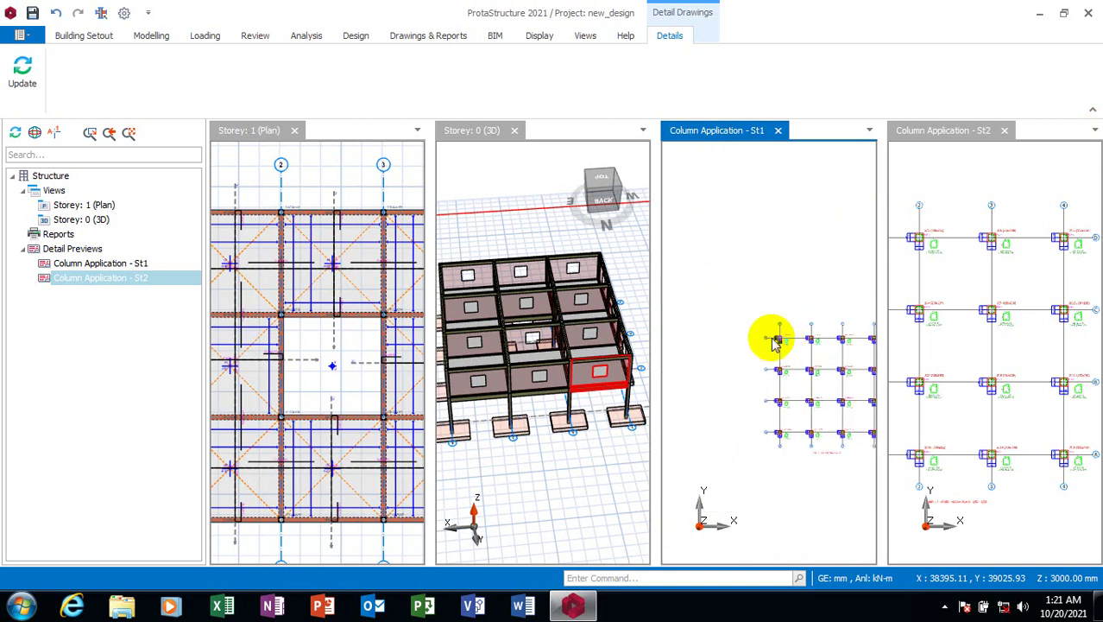
scroll(793, 337, "up", 3)
scroll(818, 363, "up", 2)
scroll(746, 326, "down", 2)
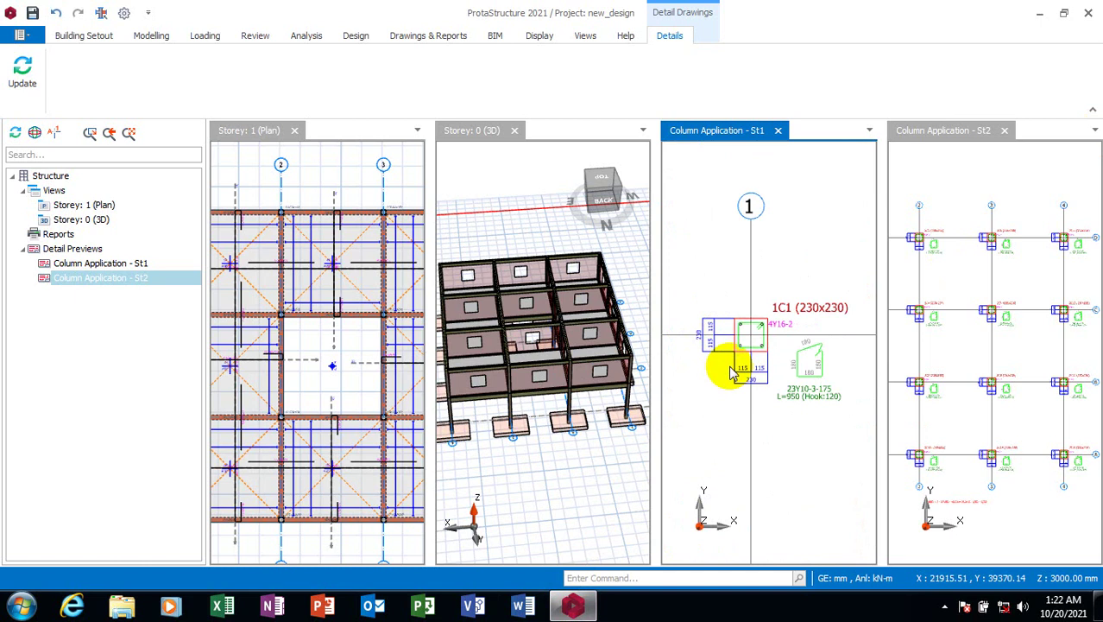
scroll(739, 354, "down", 2)
scroll(714, 444, "up", 1)
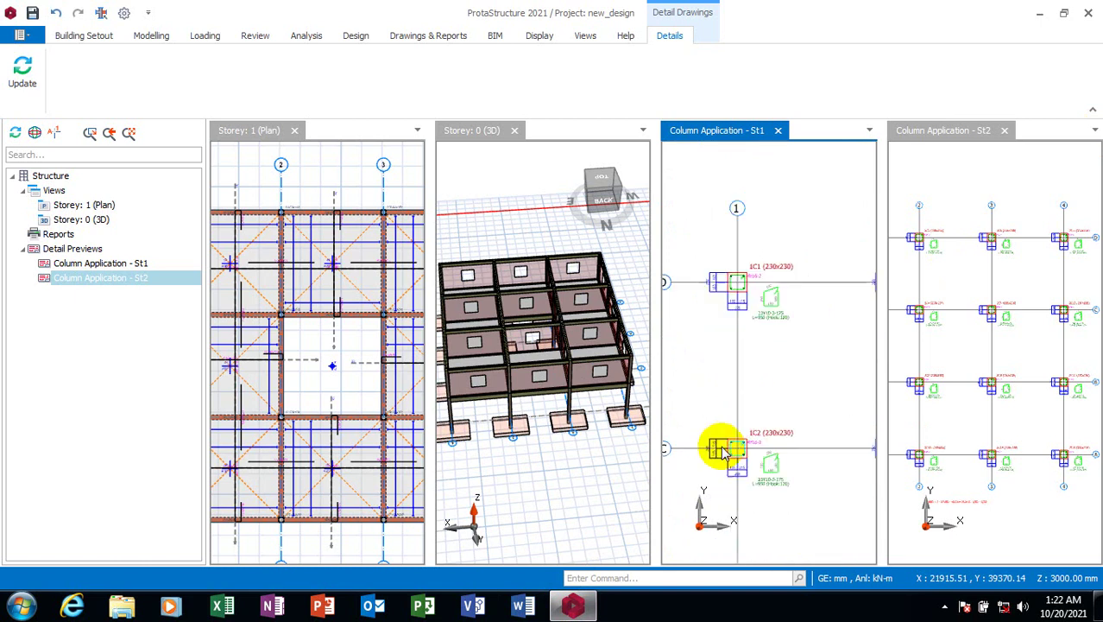
scroll(751, 458, "up", 2)
scroll(725, 404, "up", 1)
scroll(730, 393, "down", 1)
scroll(740, 373, "down", 1)
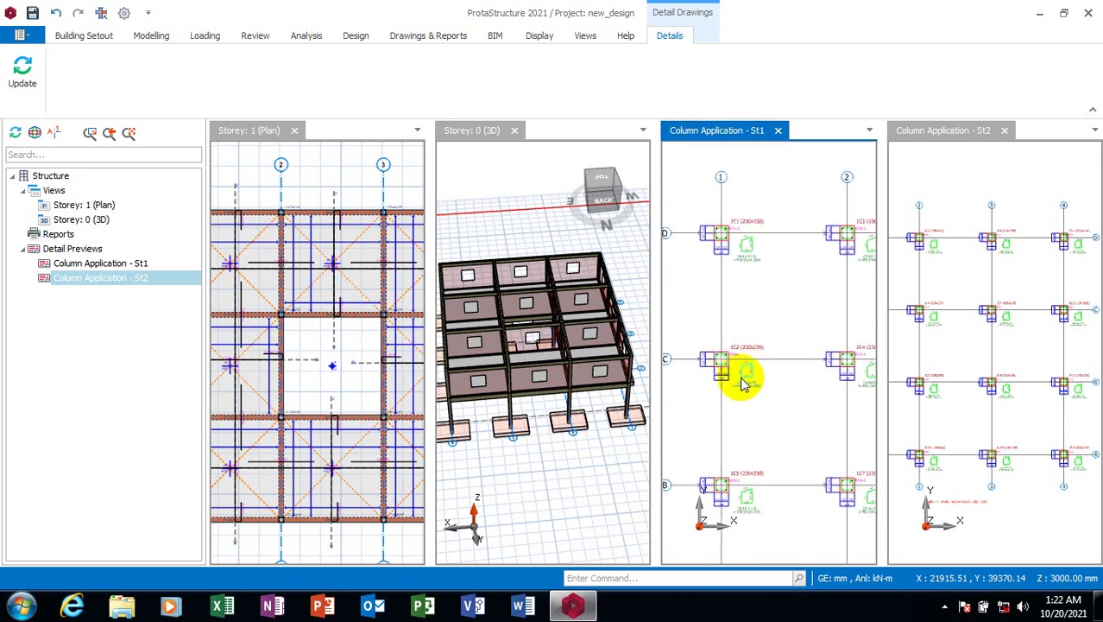
scroll(739, 384, "down", 1)
scroll(798, 430, "down", 1)
scroll(816, 406, "up", 1)
scroll(833, 376, "up", 1)
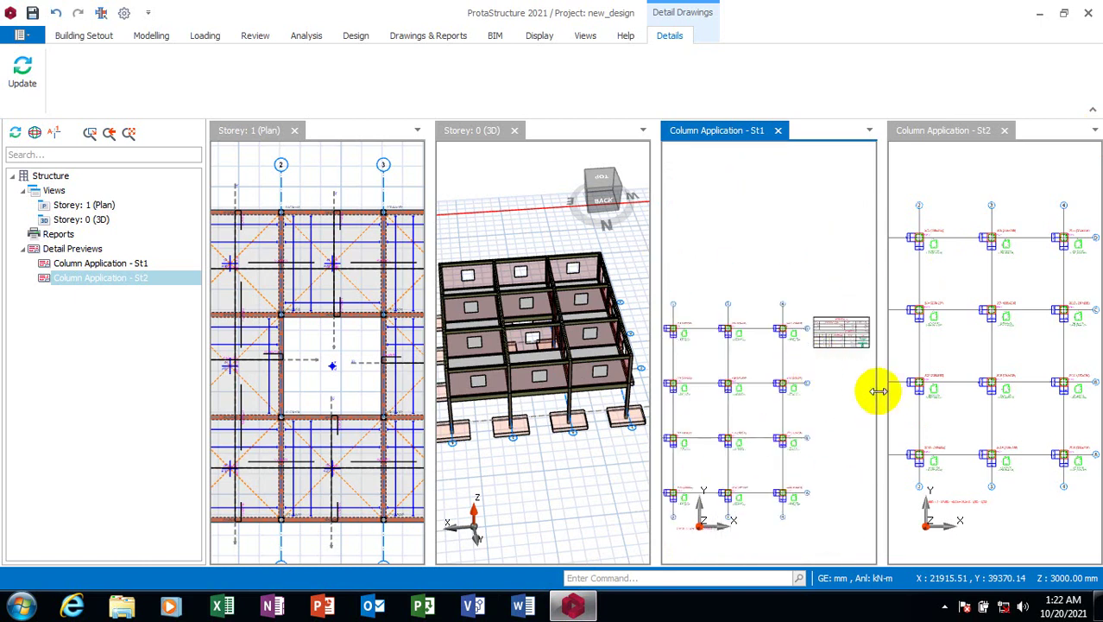
scroll(695, 289, "up", 1)
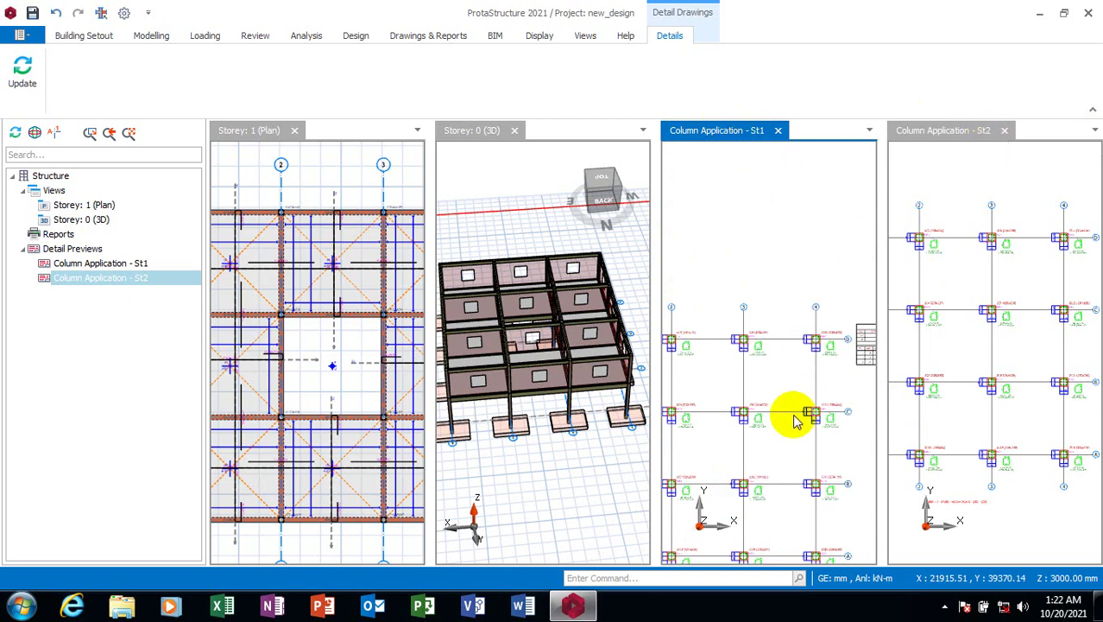
scroll(781, 371, "down", 1)
scroll(797, 389, "down", 1)
scroll(799, 411, "up", 1)
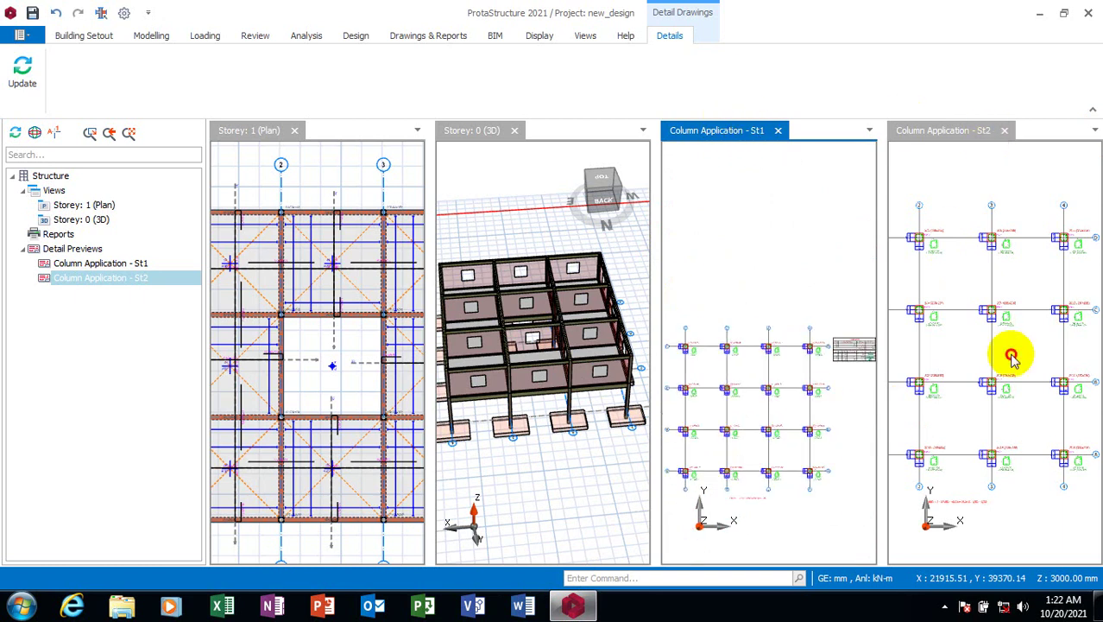
Switch to the storey 2 column application drawing and zoom around it
left_click(984, 354)
scroll(928, 380, "down", 3)
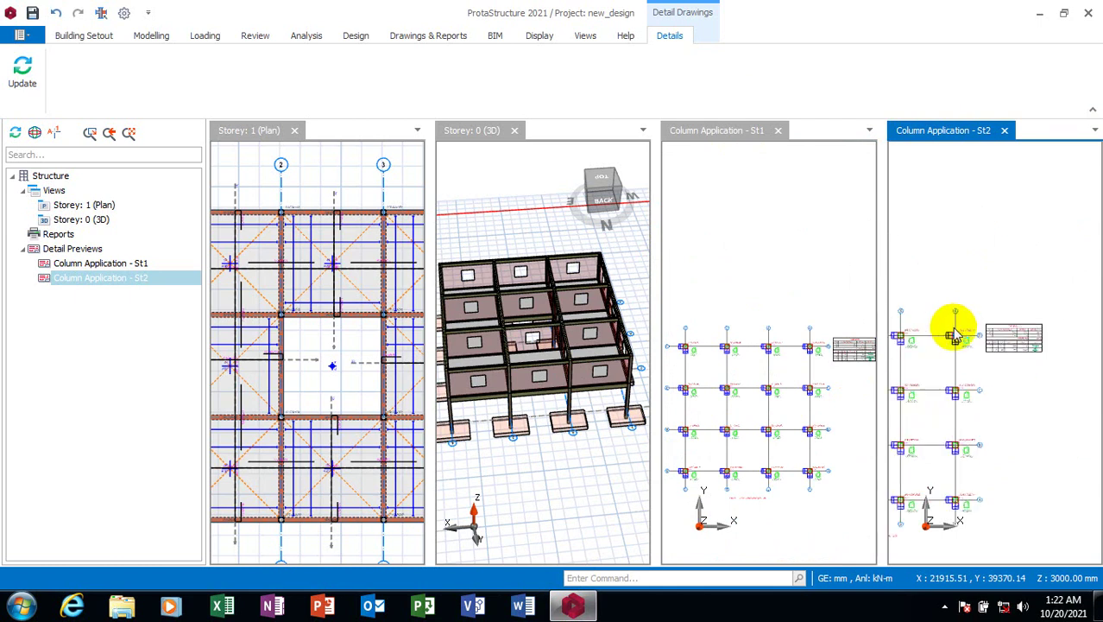
scroll(950, 332, "up", 4)
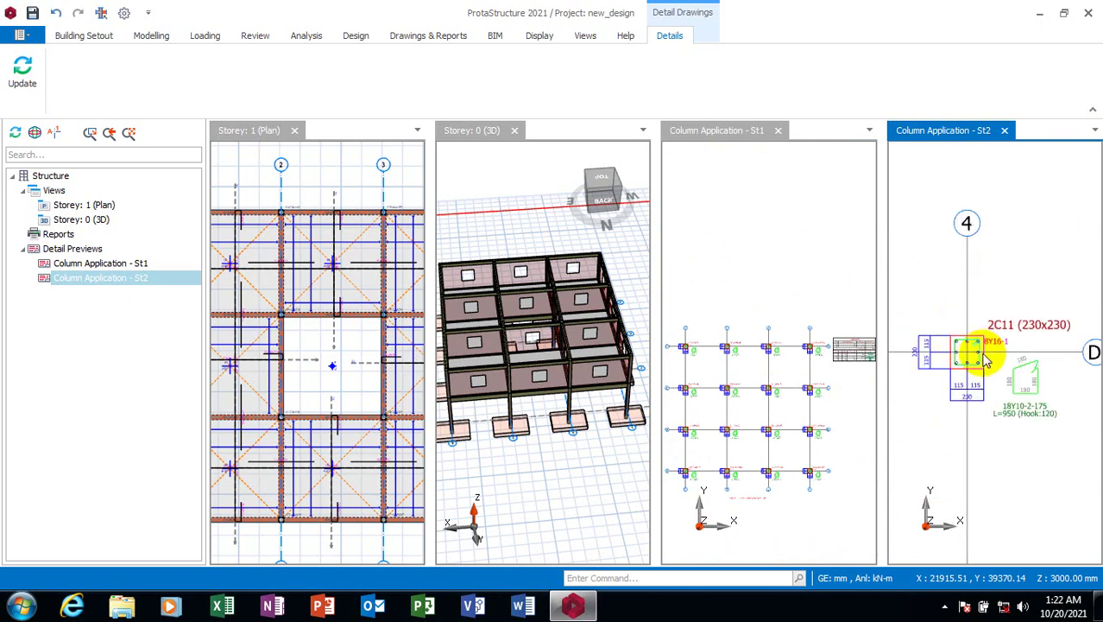
scroll(993, 354, "down", 2)
scroll(1003, 340, "down", 1)
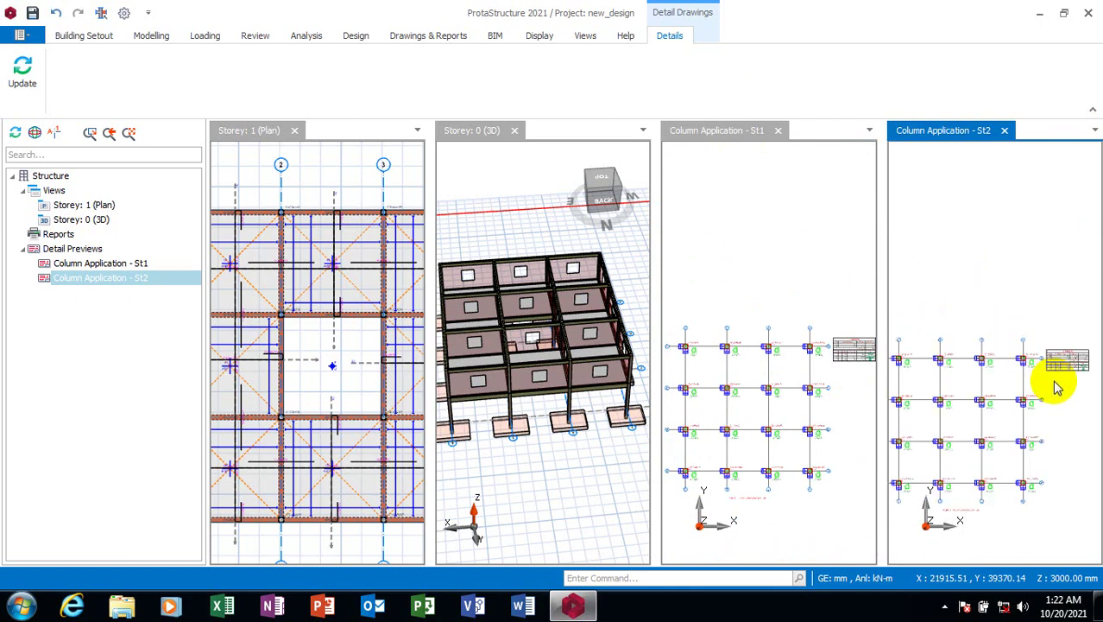
scroll(992, 407, "down", 1)
scroll(1002, 399, "up", 2)
scroll(1036, 397, "up", 2)
scroll(1019, 412, "down", 2)
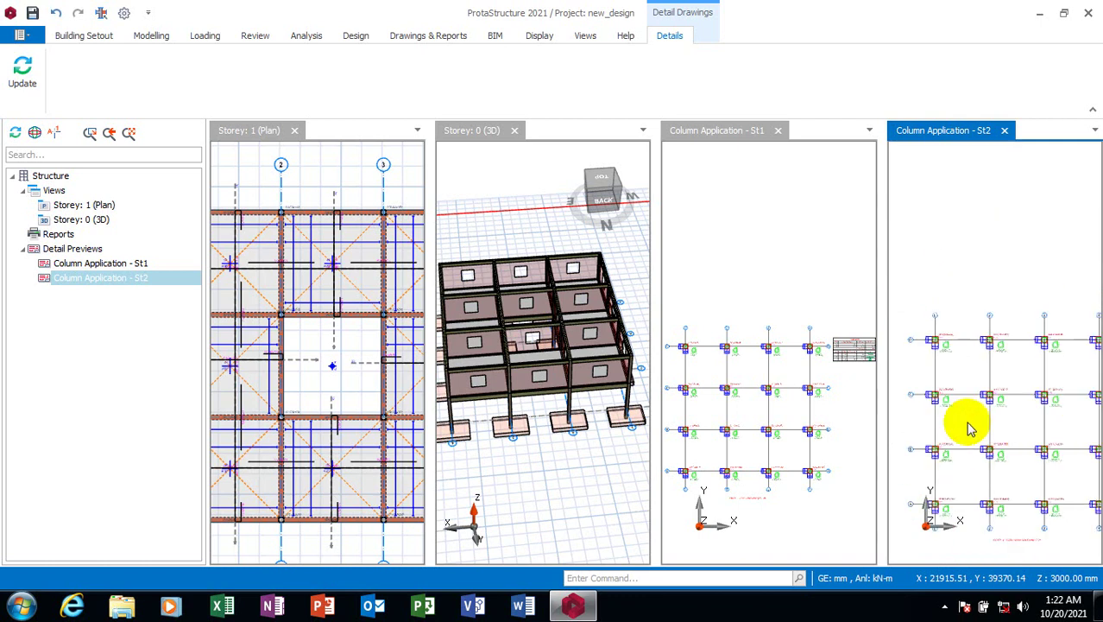
scroll(980, 407, "up", 2)
scroll(1036, 384, "down", 1)
scroll(993, 415, "down", 1)
scroll(997, 357, "down", 1)
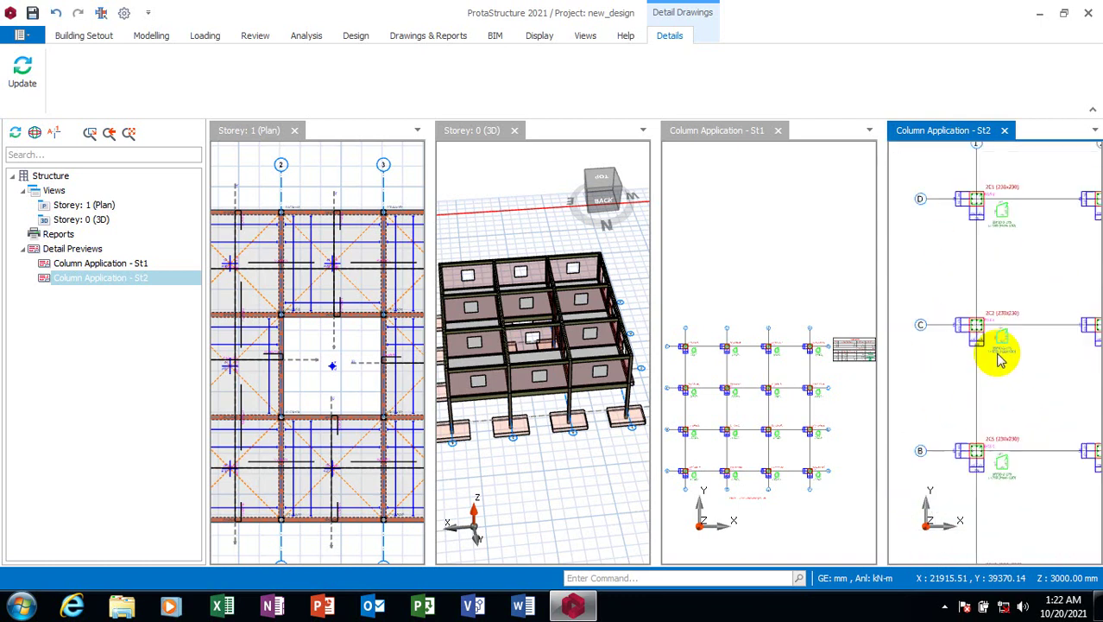
scroll(997, 357, "down", 2)
Review the storey 1 column application drawing once more, then close it
left_click(751, 447)
scroll(771, 432, "up", 1)
scroll(755, 417, "up", 2)
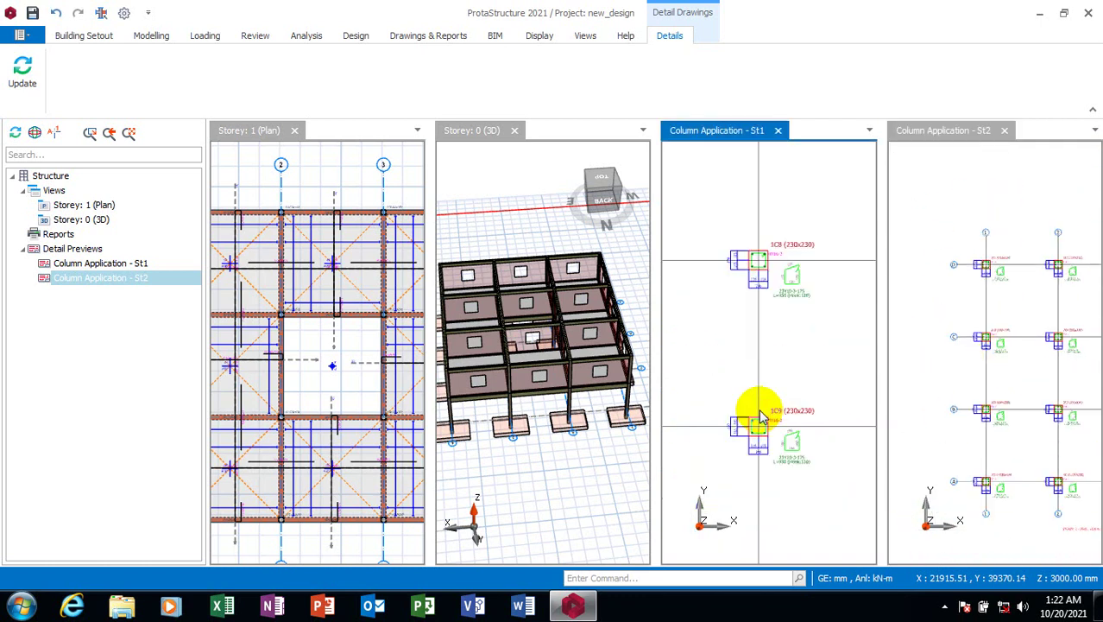
scroll(773, 464, "up", 2)
scroll(772, 464, "down", 3)
scroll(825, 371, "down", 1)
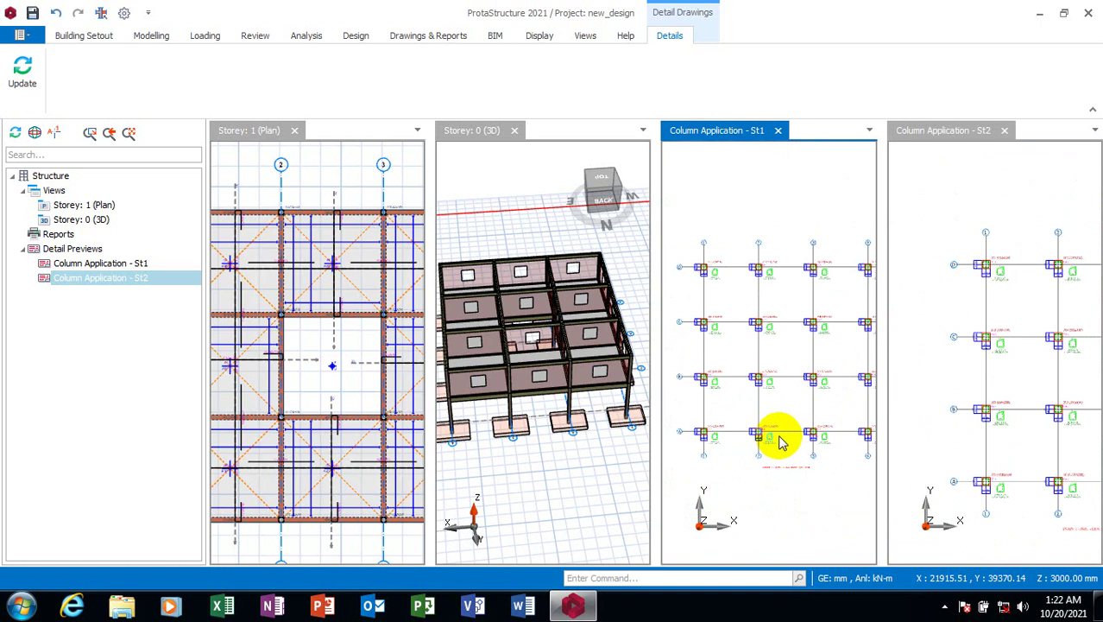
scroll(780, 435, "down", 1)
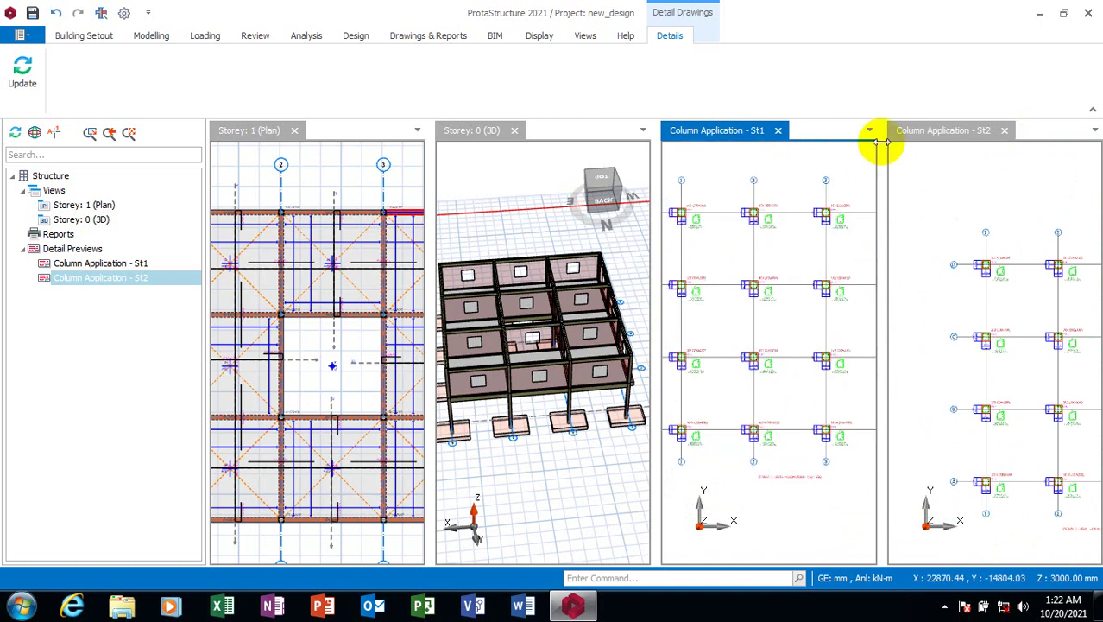
left_click(780, 131)
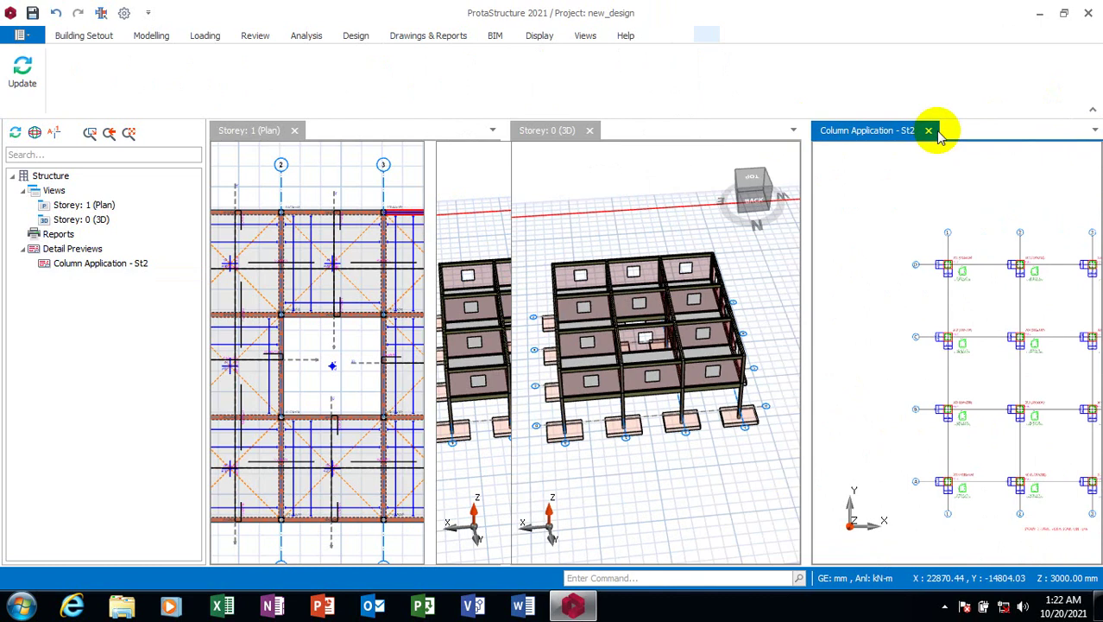
Close the storey 2 column application preview and generate column elevations for storeys 1 and 2
left_click(928, 130)
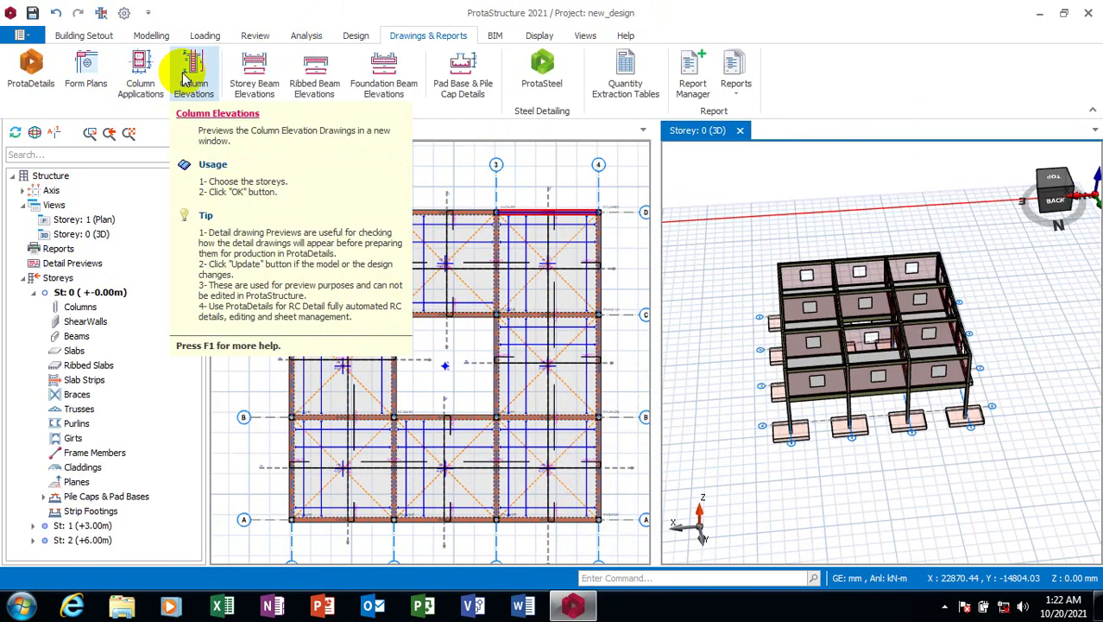
left_click(184, 80)
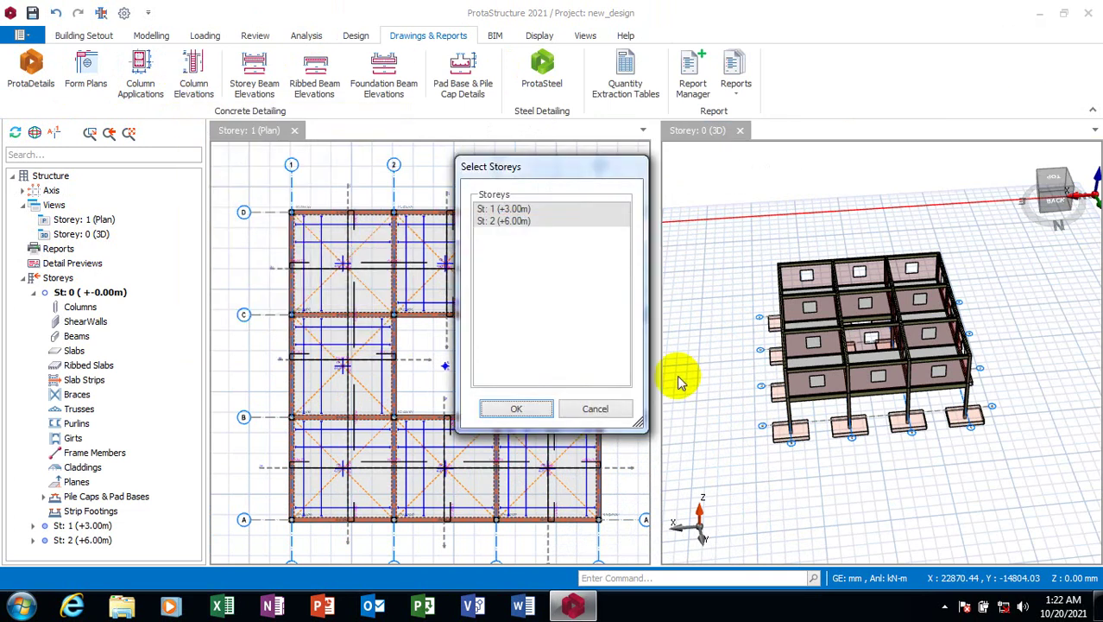
left_click(531, 406)
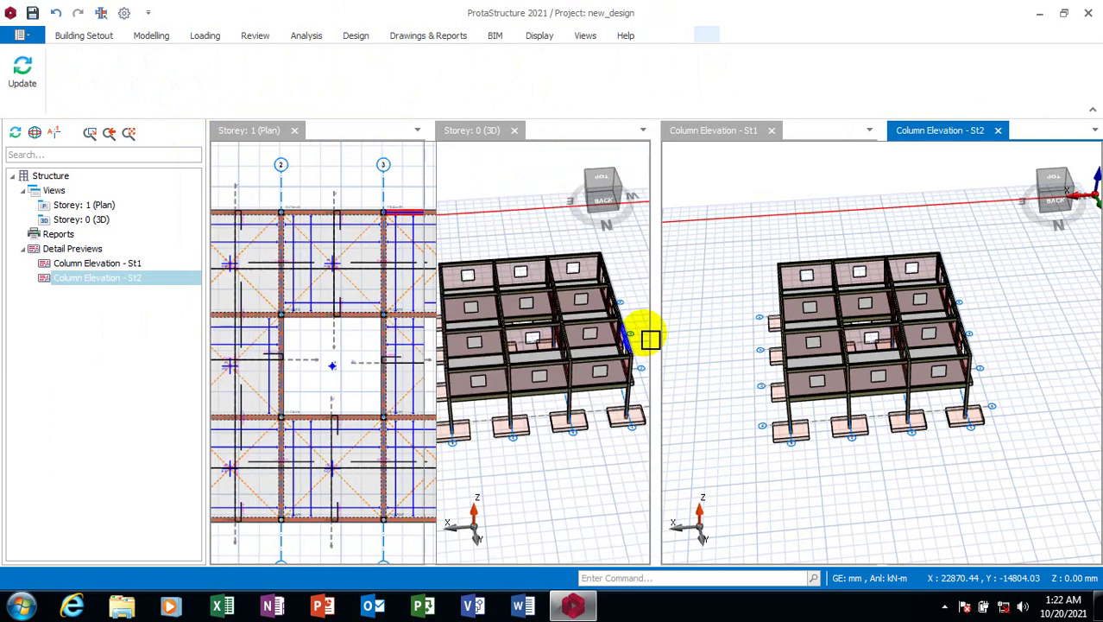
Zoom through the storey 1 column elevation drawing to inspect its reinforcement
left_click(777, 399)
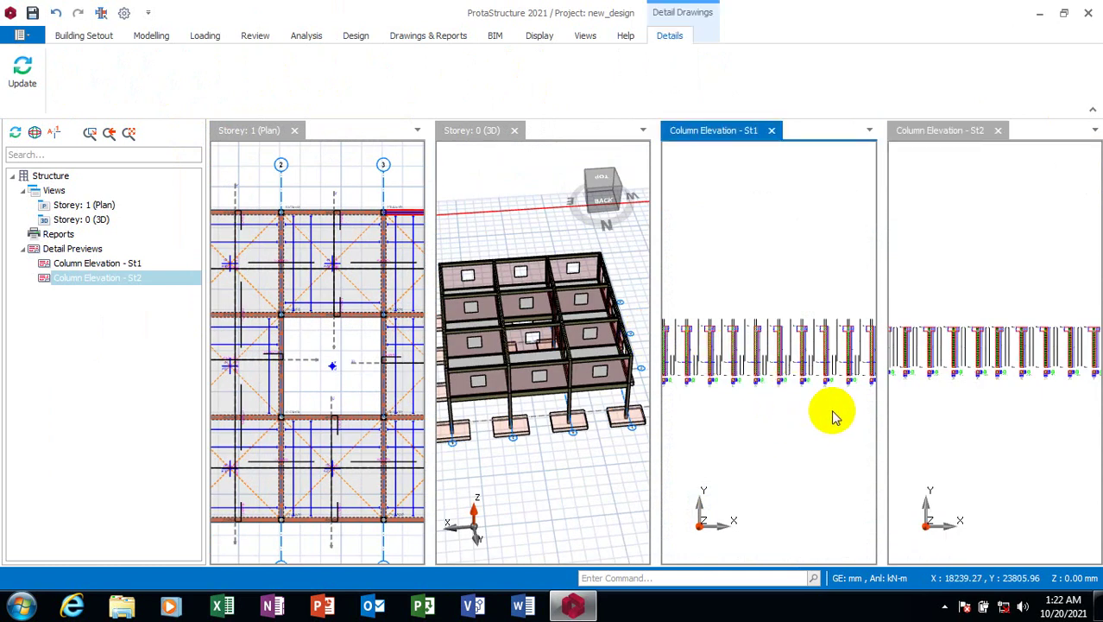
scroll(836, 410, "down", 2)
scroll(678, 387, "up", 2)
scroll(678, 387, "up", 2)
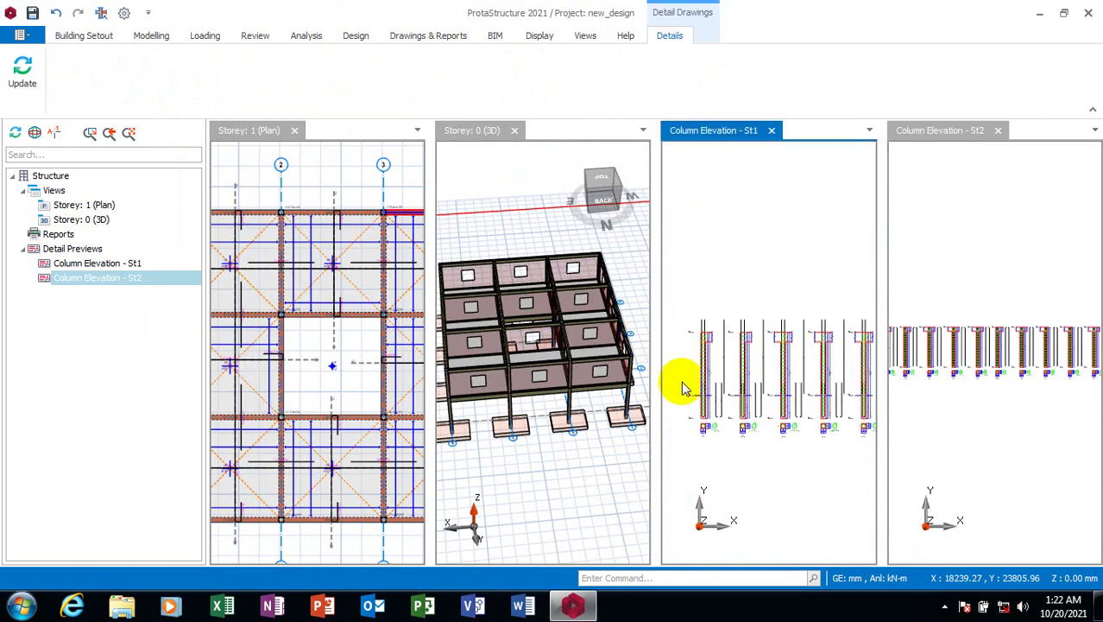
scroll(687, 383, "up", 3)
scroll(725, 440, "up", 2)
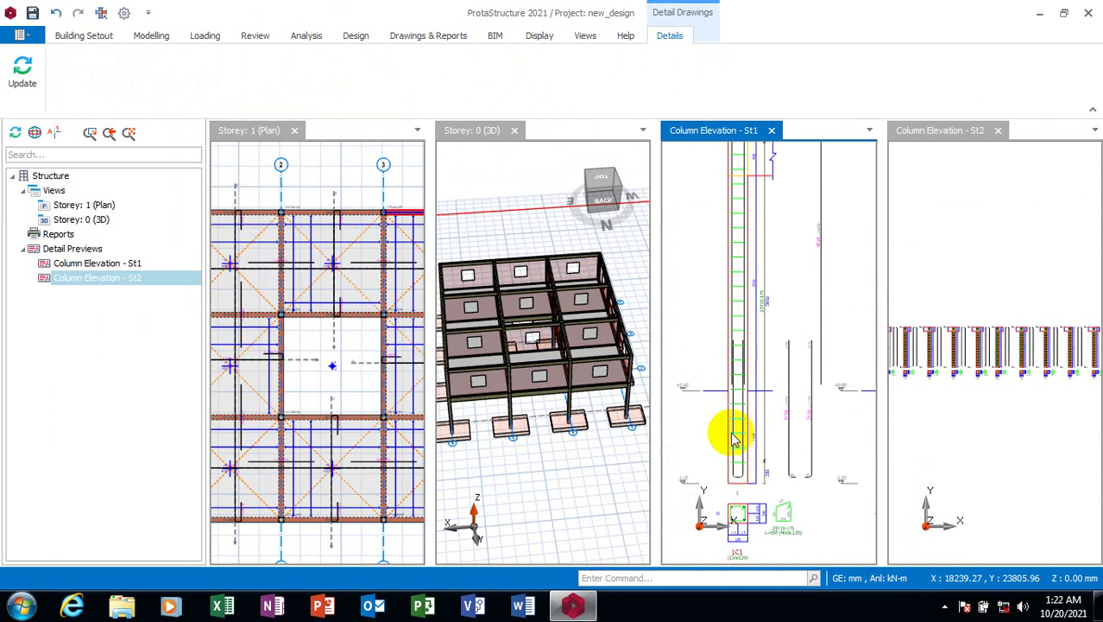
scroll(741, 413, "up", 3)
scroll(790, 427, "up", 1)
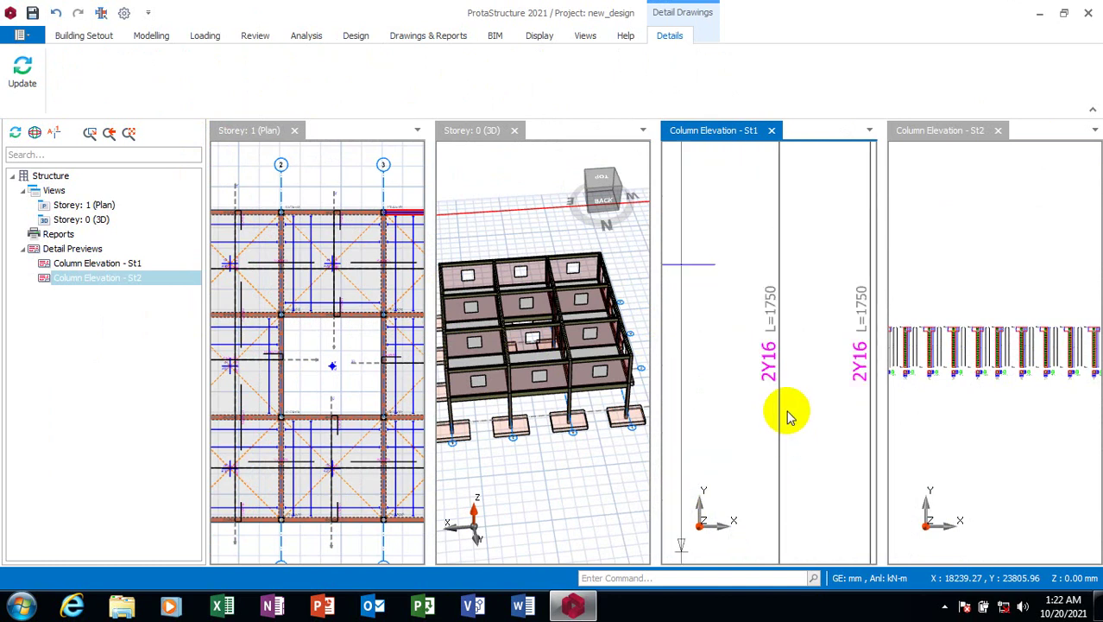
scroll(787, 417, "down", 2)
scroll(771, 452, "down", 1)
scroll(783, 434, "down", 2)
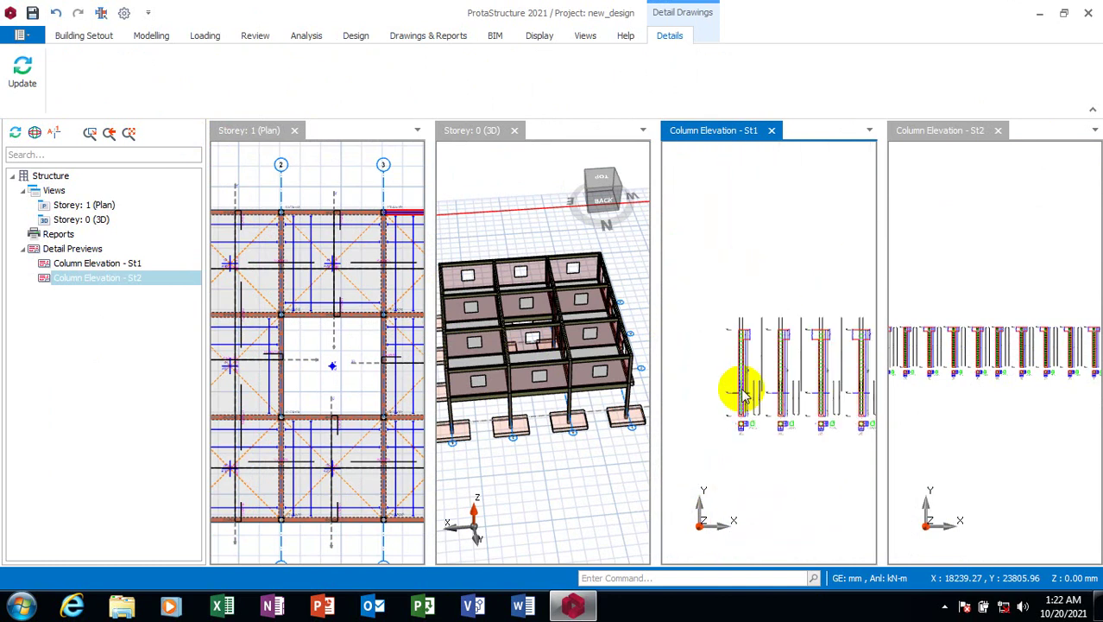
scroll(739, 388, "down", 1)
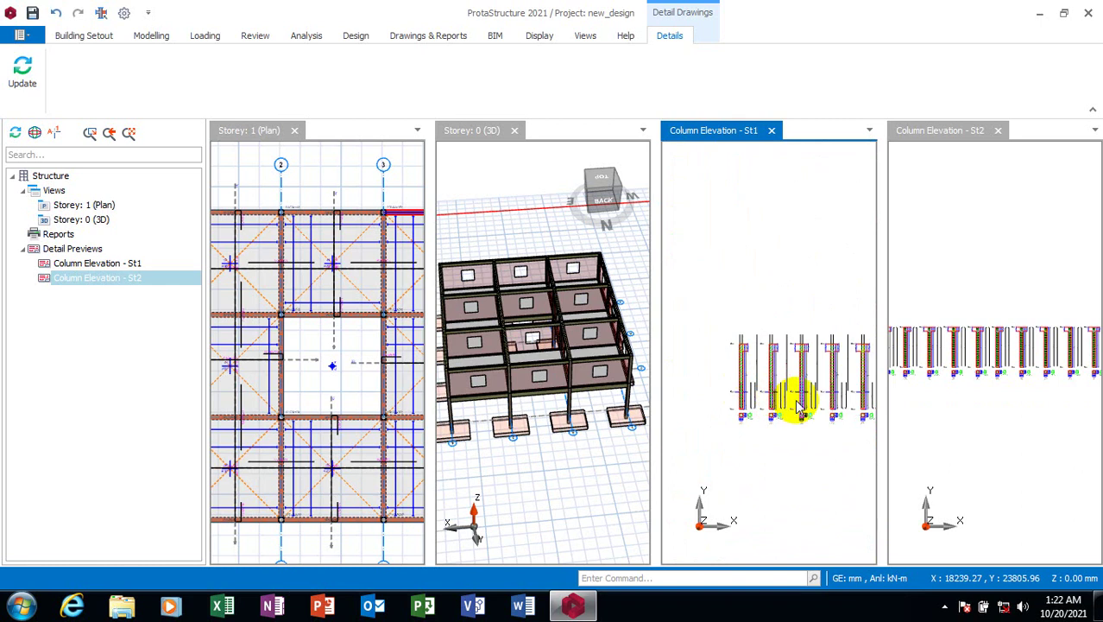
scroll(801, 408, "up", 2)
scroll(707, 365, "down", 1)
scroll(708, 369, "down", 2)
scroll(758, 393, "down", 2)
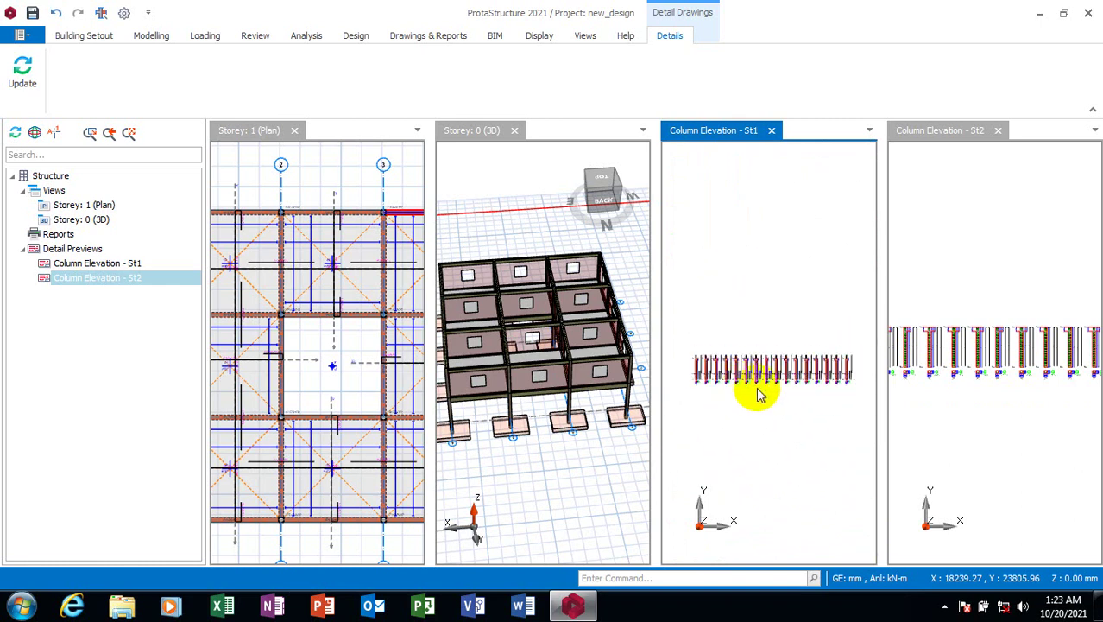
scroll(835, 376, "up", 1)
scroll(819, 370, "up", 1)
scroll(816, 373, "up", 1)
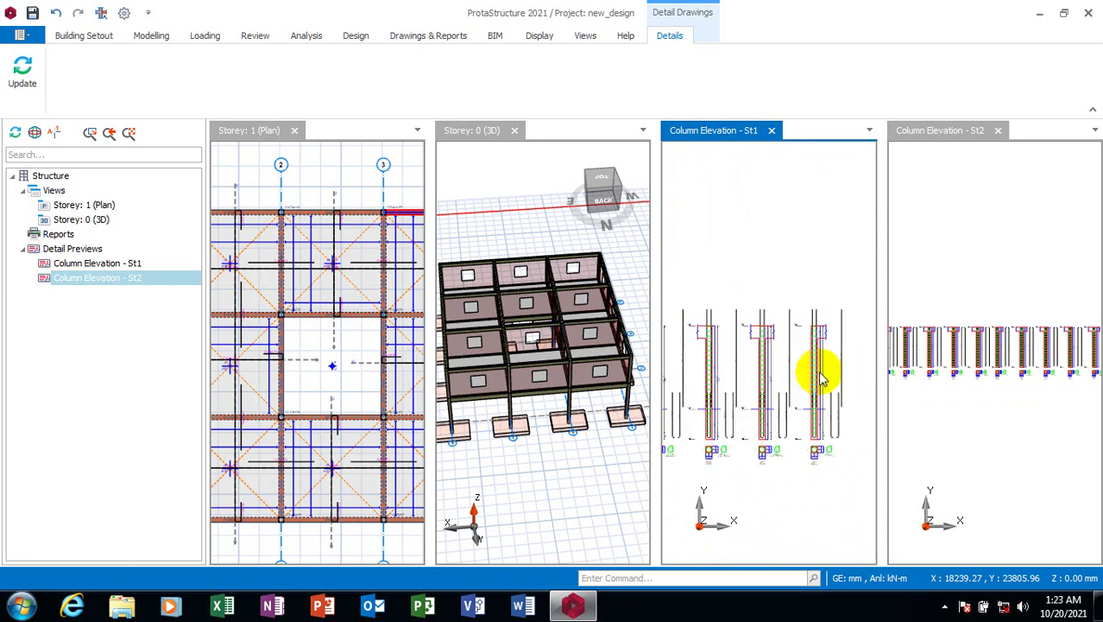
scroll(822, 376, "up", 1)
scroll(820, 337, "up", 2)
scroll(834, 337, "up", 1)
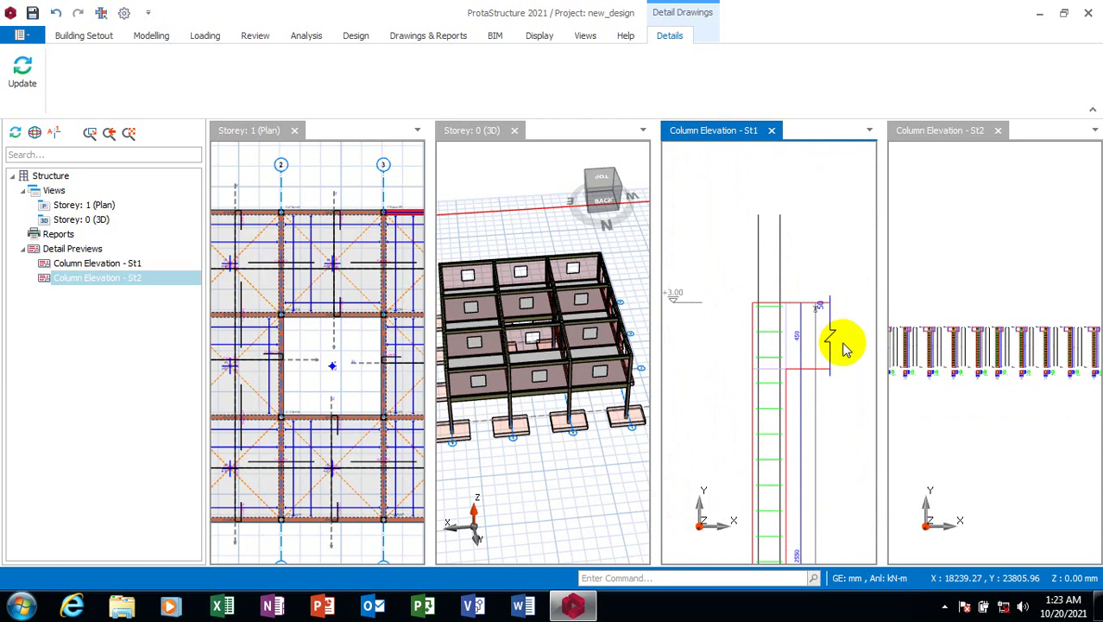
scroll(818, 291, "down", 1)
scroll(816, 467, "up", 1)
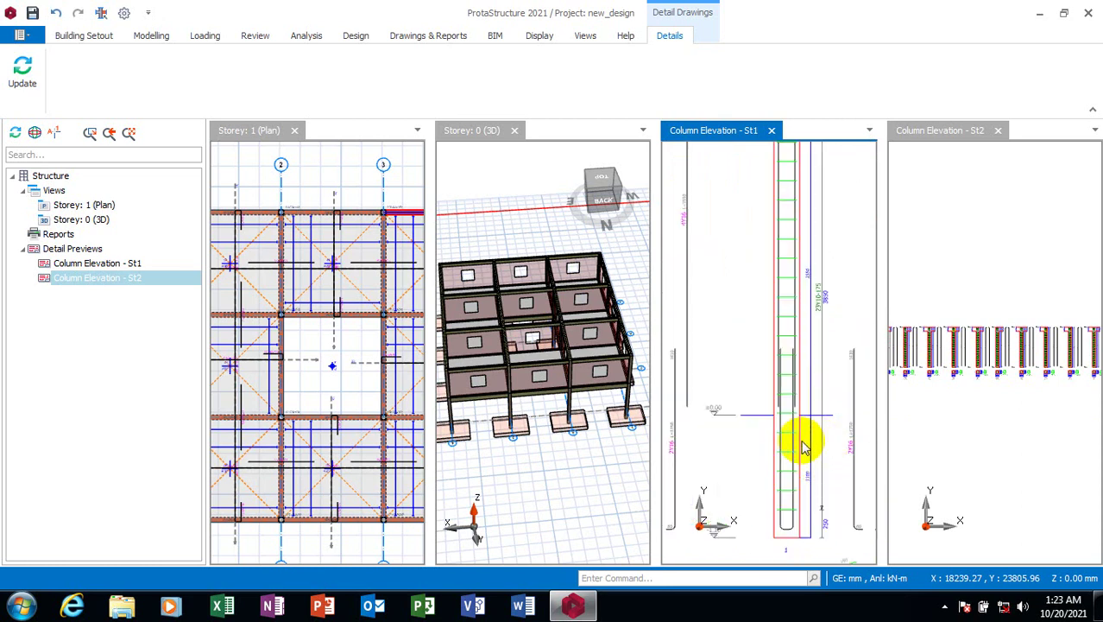
scroll(820, 462, "down", 1)
scroll(827, 456, "down", 1)
scroll(830, 453, "down", 2)
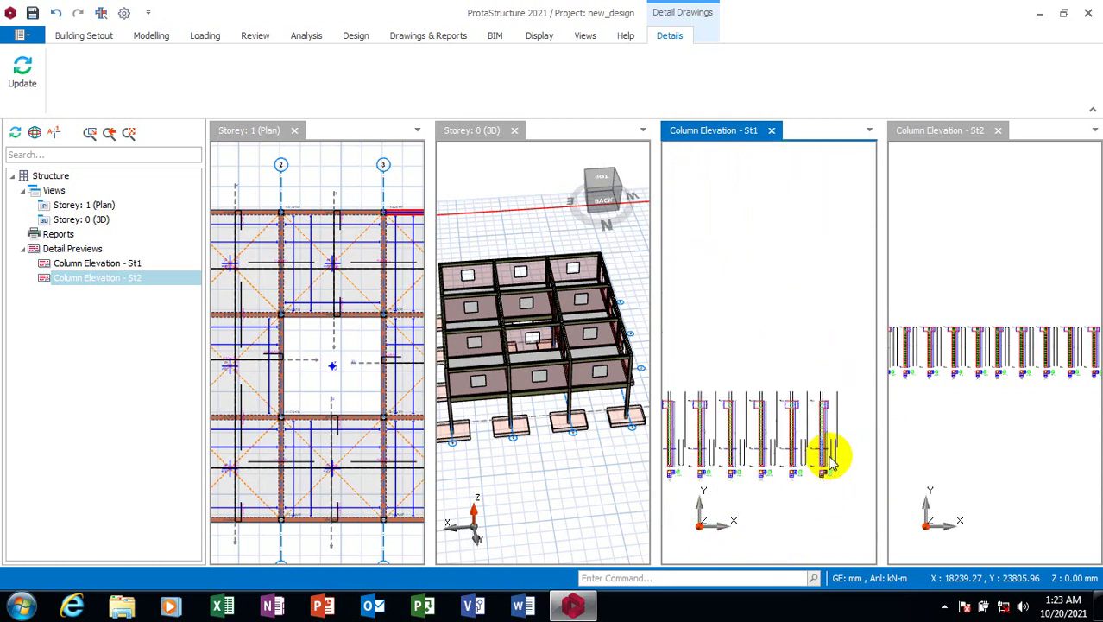
scroll(777, 471, "down", 1)
scroll(777, 466, "down", 1)
scroll(773, 458, "down", 1)
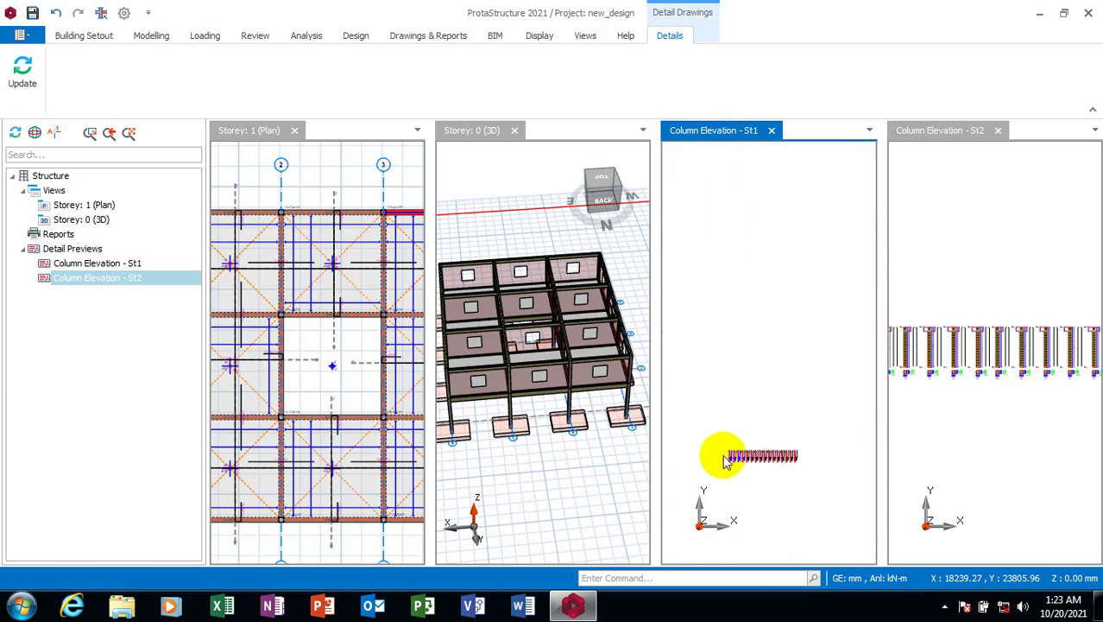
scroll(760, 462, "up", 1)
scroll(785, 473, "up", 1)
scroll(741, 460, "up", 1)
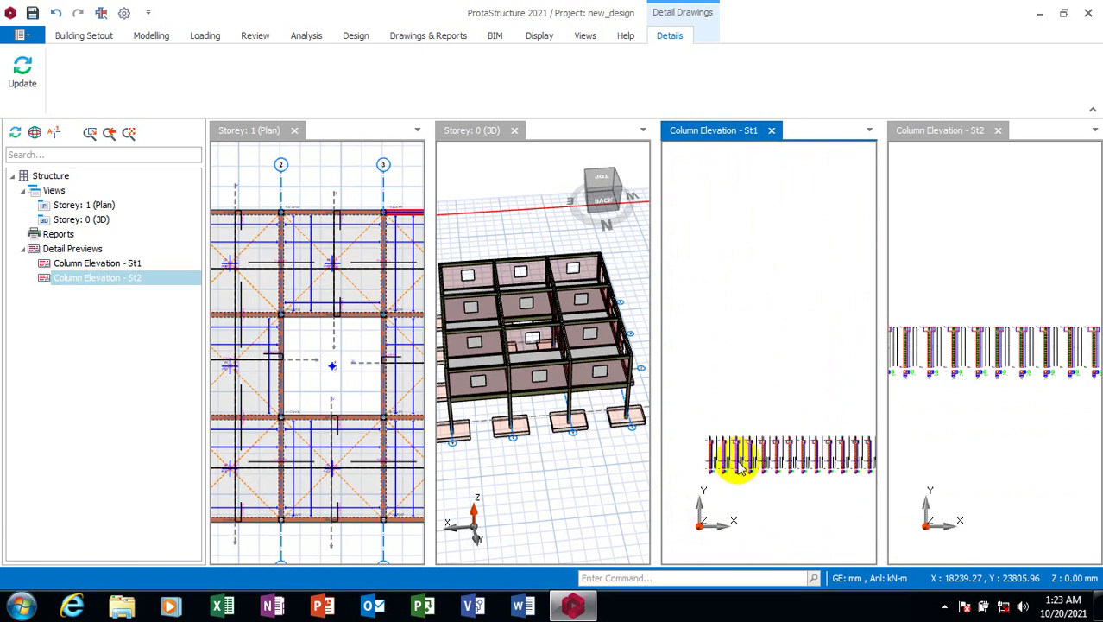
scroll(733, 456, "up", 1)
scroll(751, 464, "up", 2)
Zoom through the storey 2 column elevation drawing's vertical bars and cross-section details
left_click(967, 429)
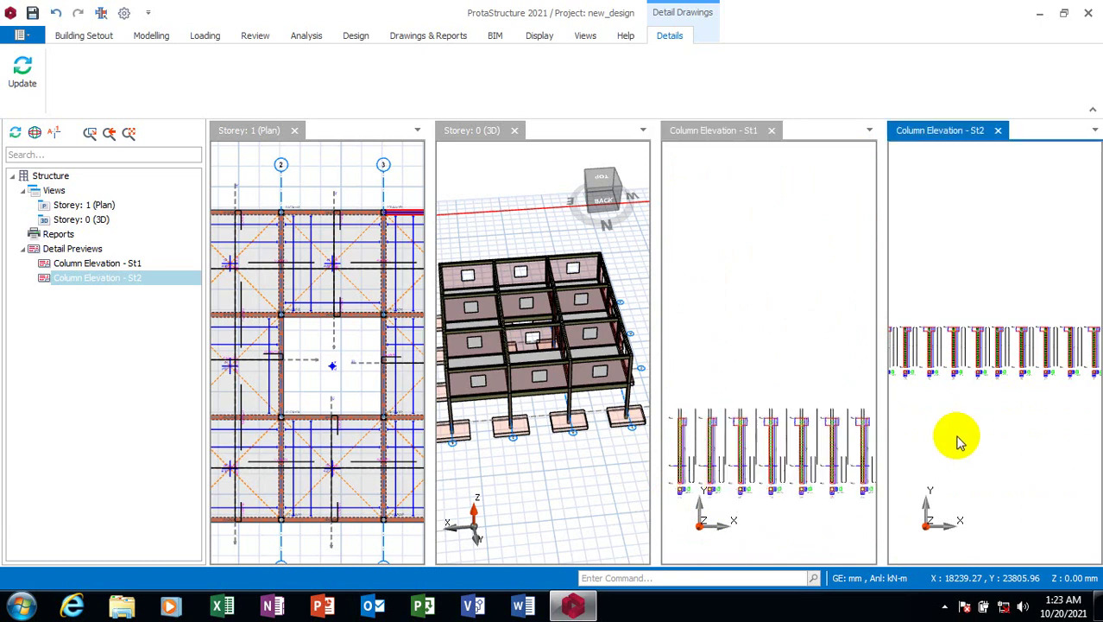
scroll(960, 438, "down", 1)
scroll(965, 438, "down", 2)
scroll(967, 438, "down", 1)
scroll(918, 411, "up", 1)
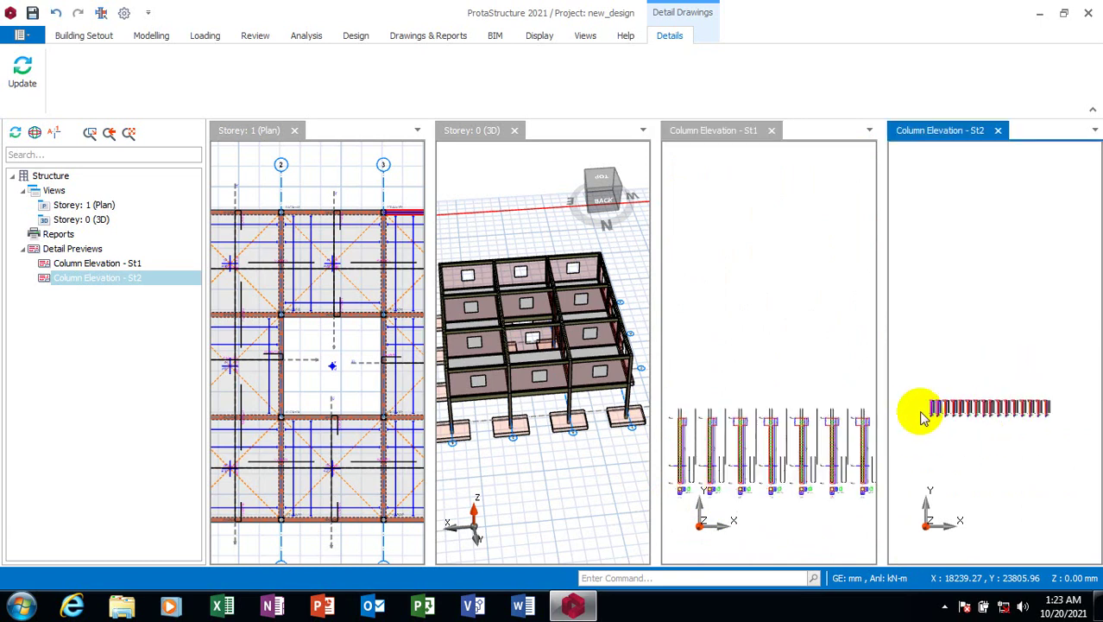
scroll(953, 387, "up", 1)
scroll(980, 382, "up", 1)
scroll(950, 432, "up", 2)
scroll(948, 445, "up", 1)
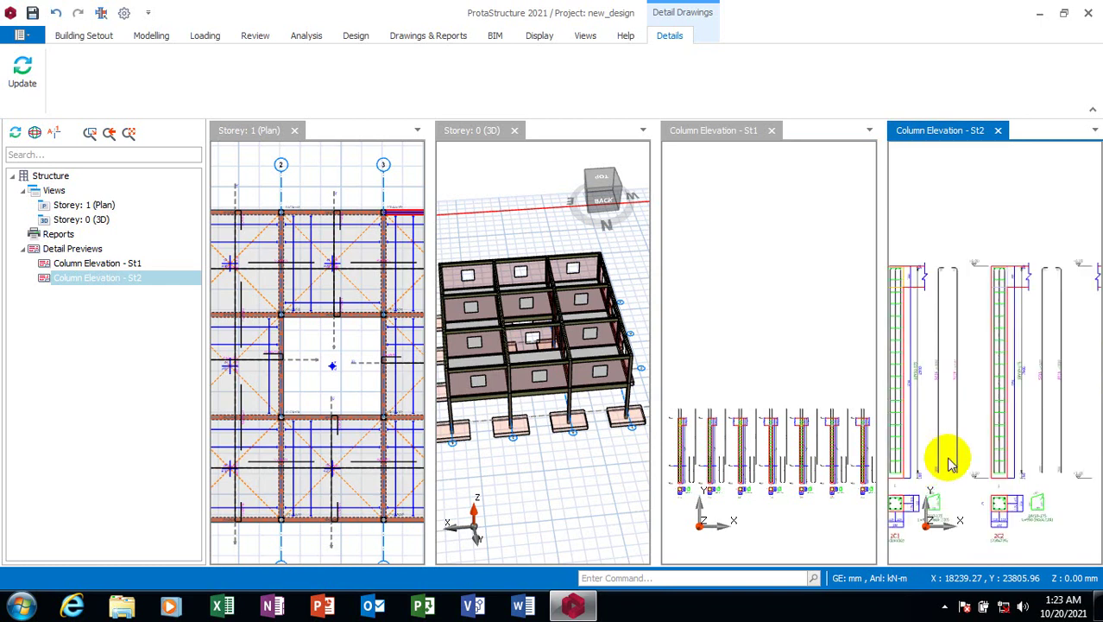
scroll(967, 460, "up", 1)
scroll(967, 462, "up", 1)
scroll(957, 471, "up", 1)
scroll(967, 354, "up", 1)
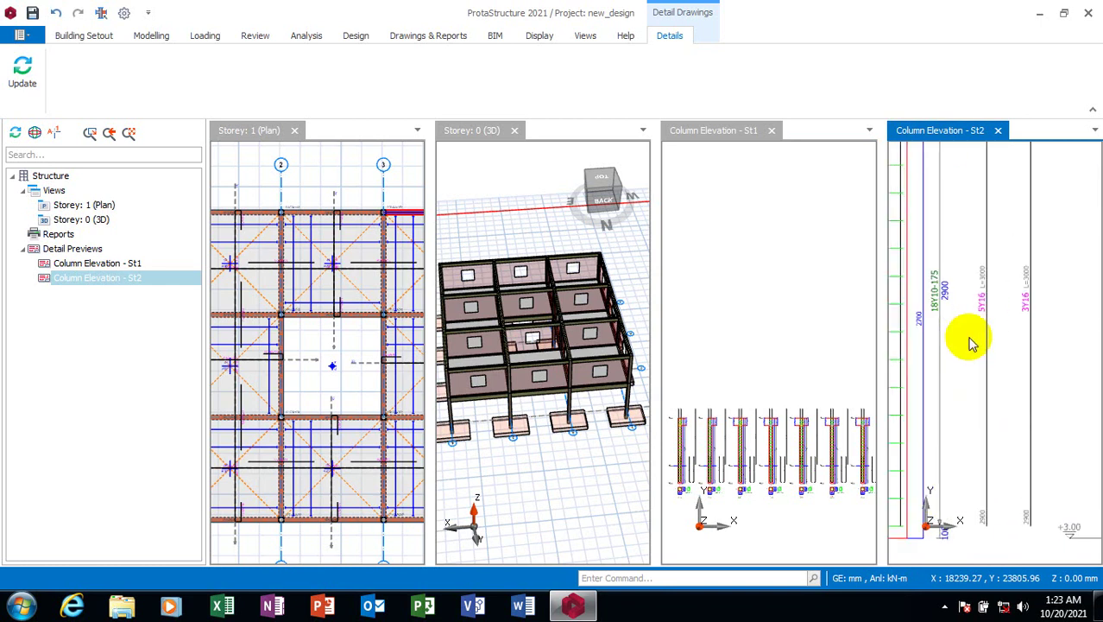
scroll(976, 415, "down", 2)
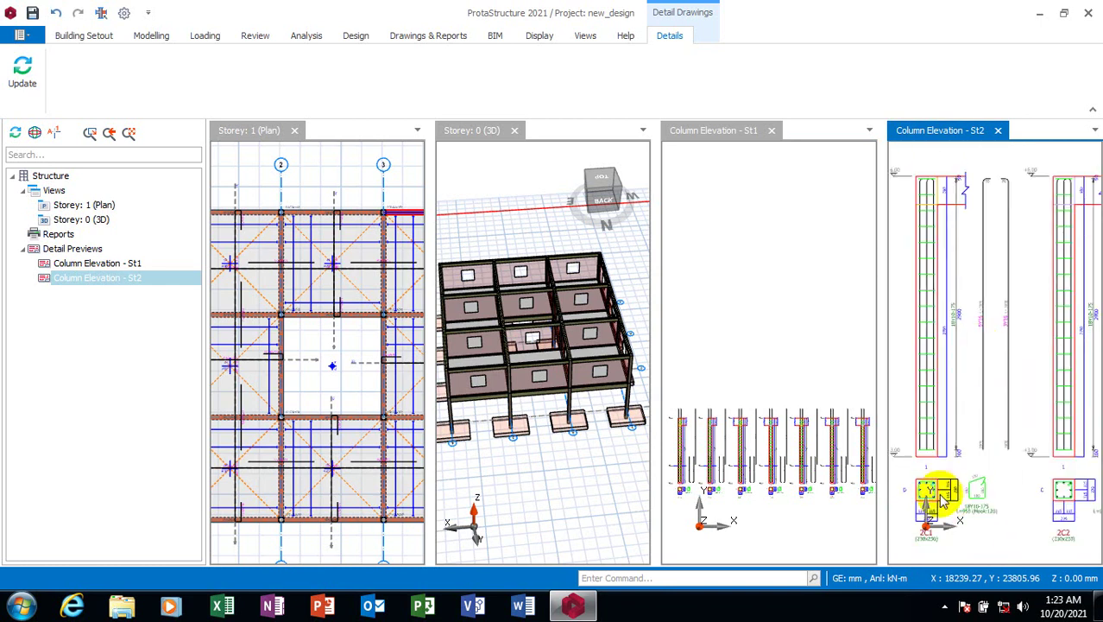
scroll(945, 458, "up", 1)
scroll(954, 458, "down", 1)
scroll(950, 488, "up", 1)
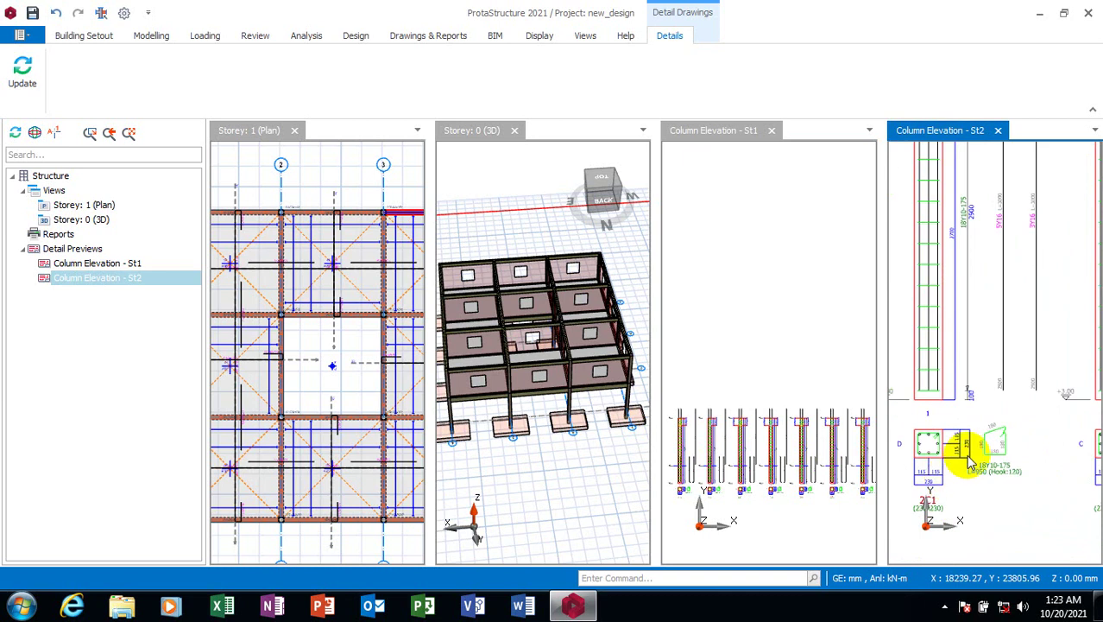
scroll(970, 465, "up", 1)
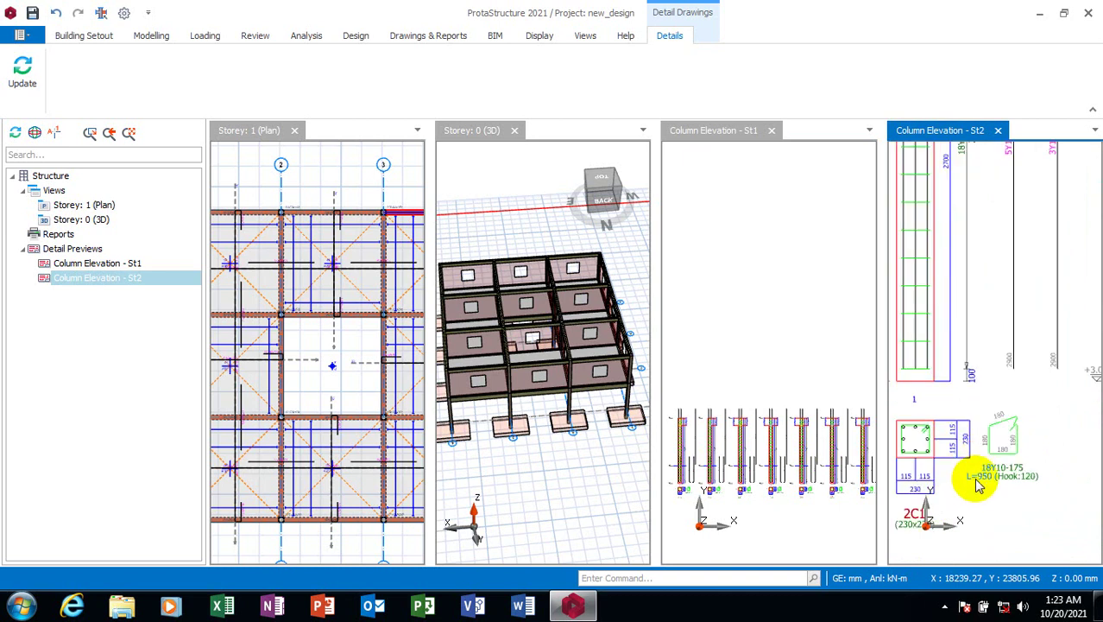
scroll(949, 458, "down", 1)
scroll(932, 475, "down", 1)
scroll(944, 469, "down", 1)
scroll(942, 474, "down", 1)
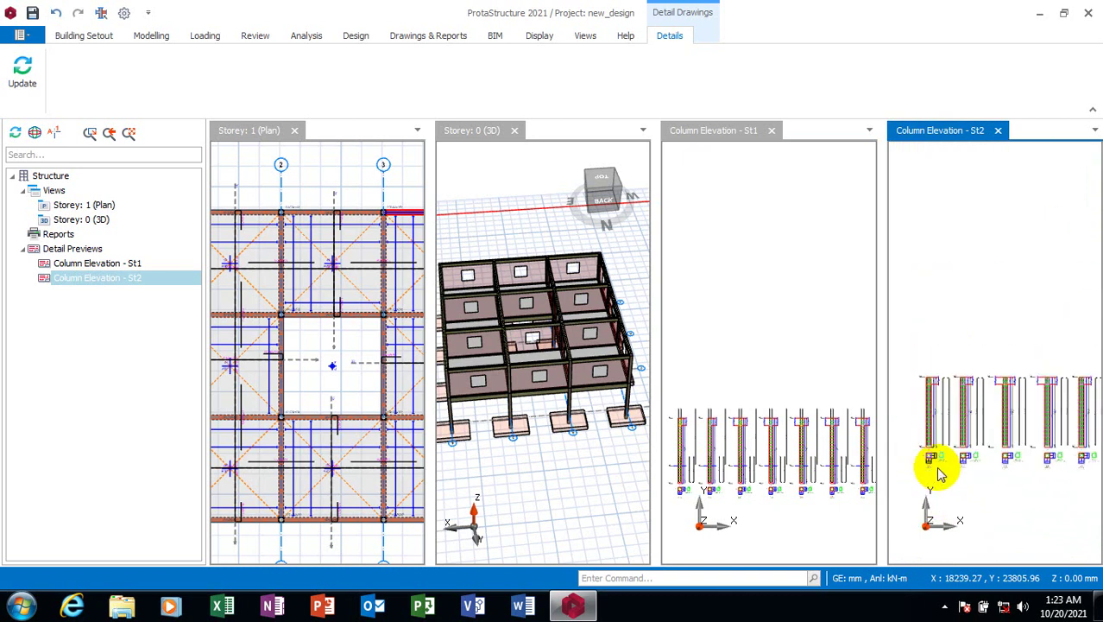
scroll(965, 384, "down", 1)
scroll(972, 432, "down", 1)
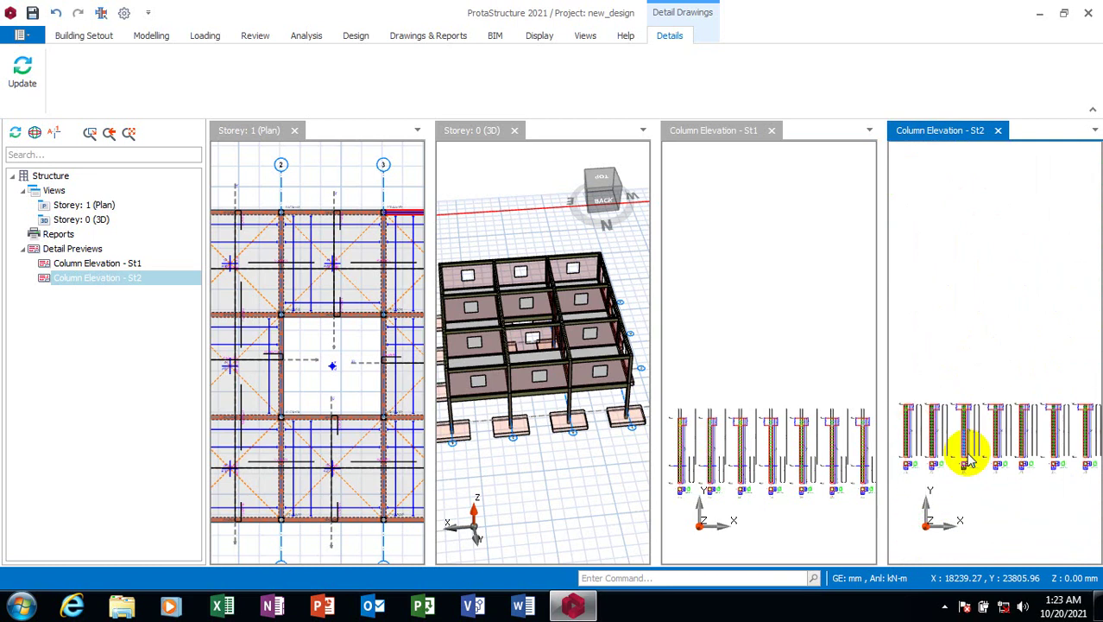
scroll(1030, 406, "up", 1)
scroll(967, 427, "down", 1)
scroll(914, 410, "down", 1)
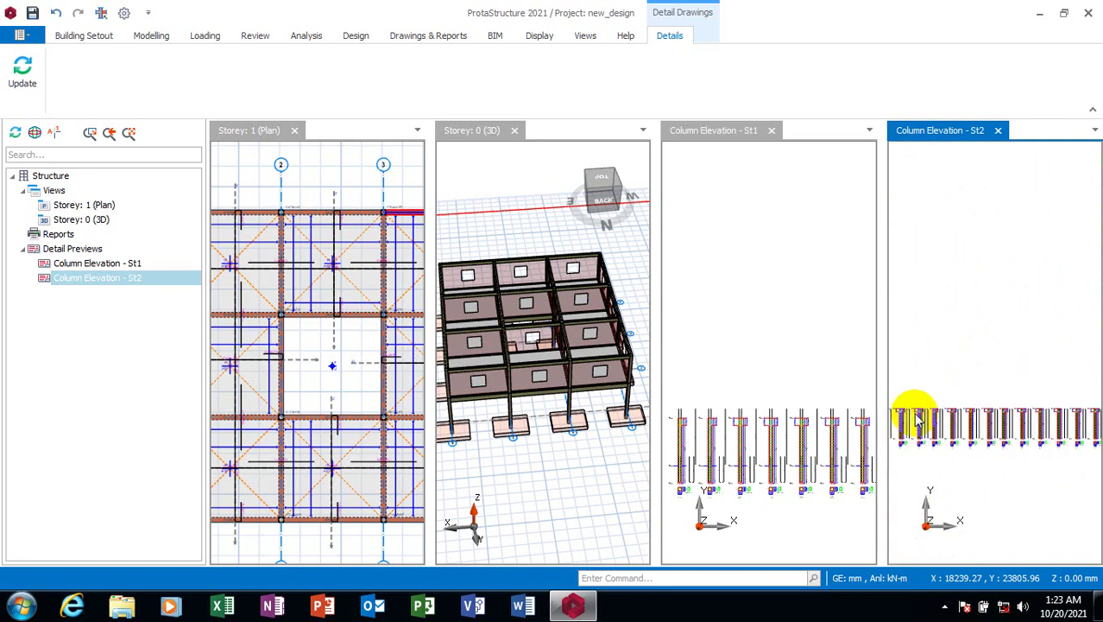
scroll(1036, 439, "down", 1)
scroll(980, 420, "up", 1)
scroll(980, 432, "up", 1)
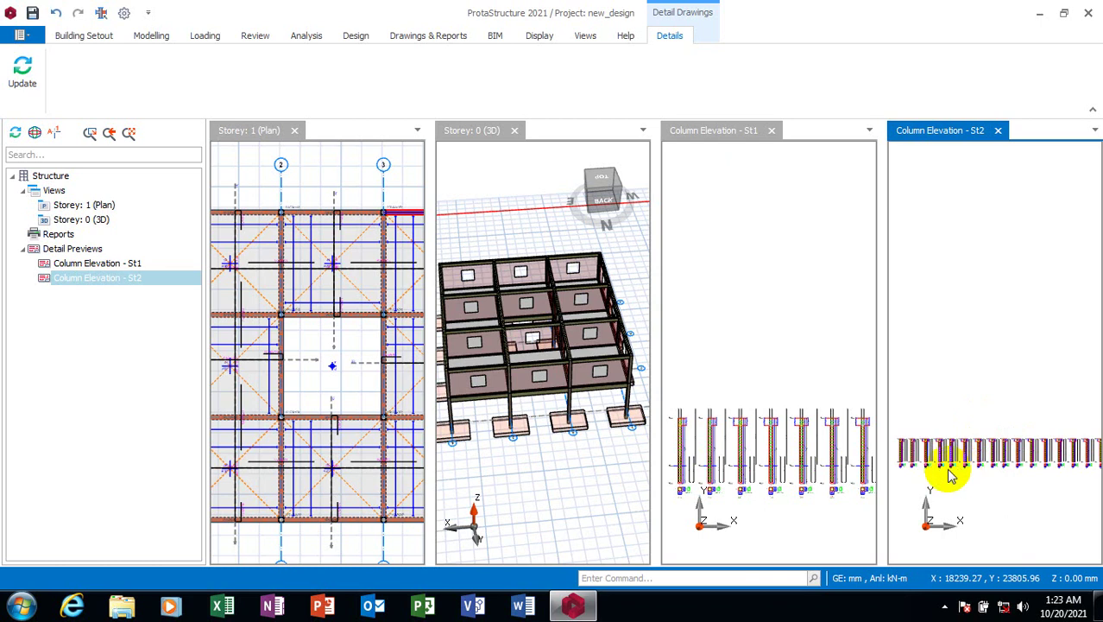
scroll(902, 449, "up", 1)
scroll(905, 450, "up", 1)
scroll(906, 451, "up", 1)
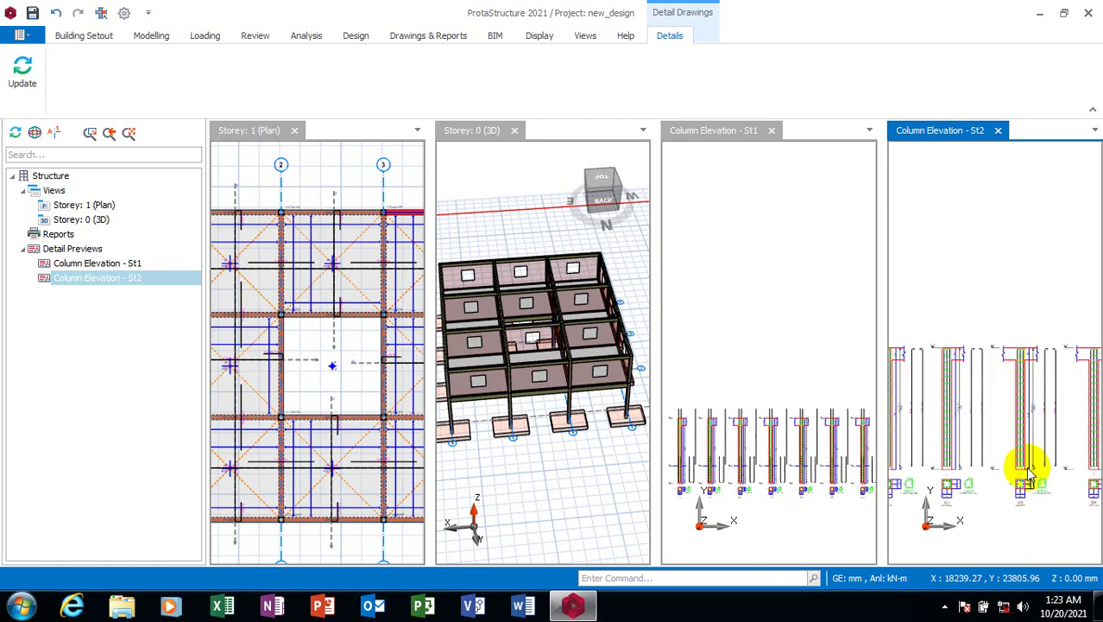
scroll(1023, 473, "up", 1)
scroll(929, 479, "down", 1)
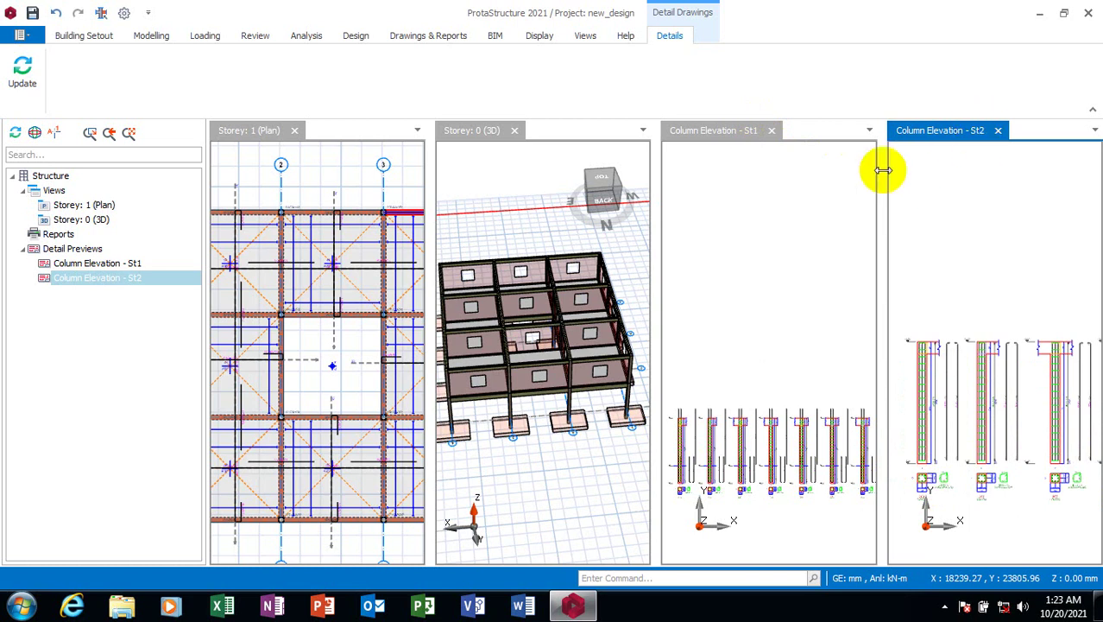
Close the storey 1 and storey 2 column elevation previews
left_click(772, 130)
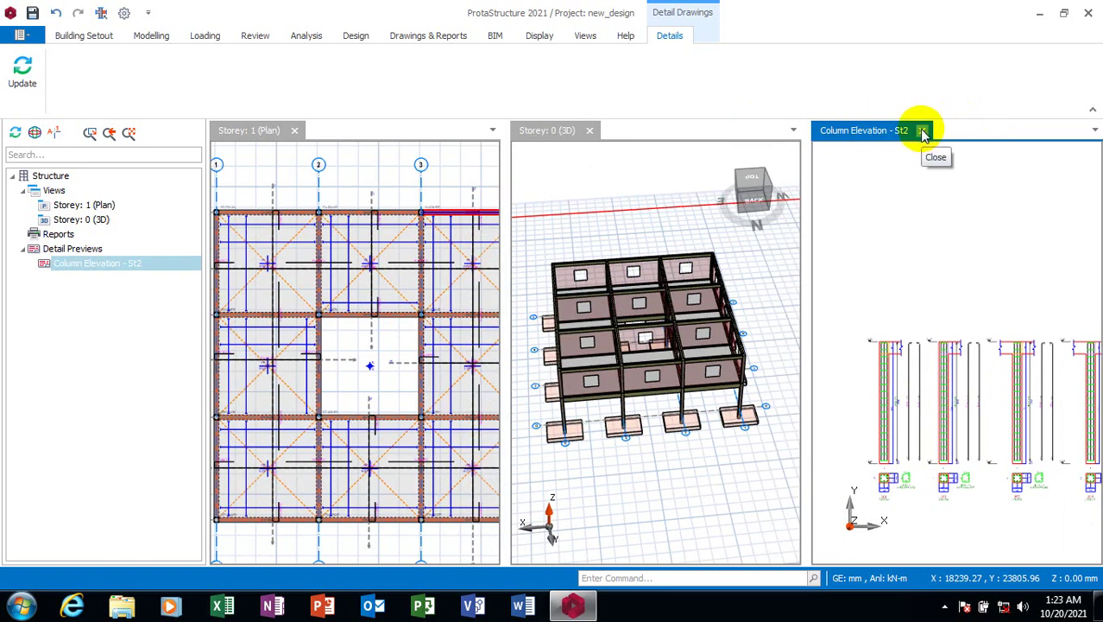
left_click(923, 131)
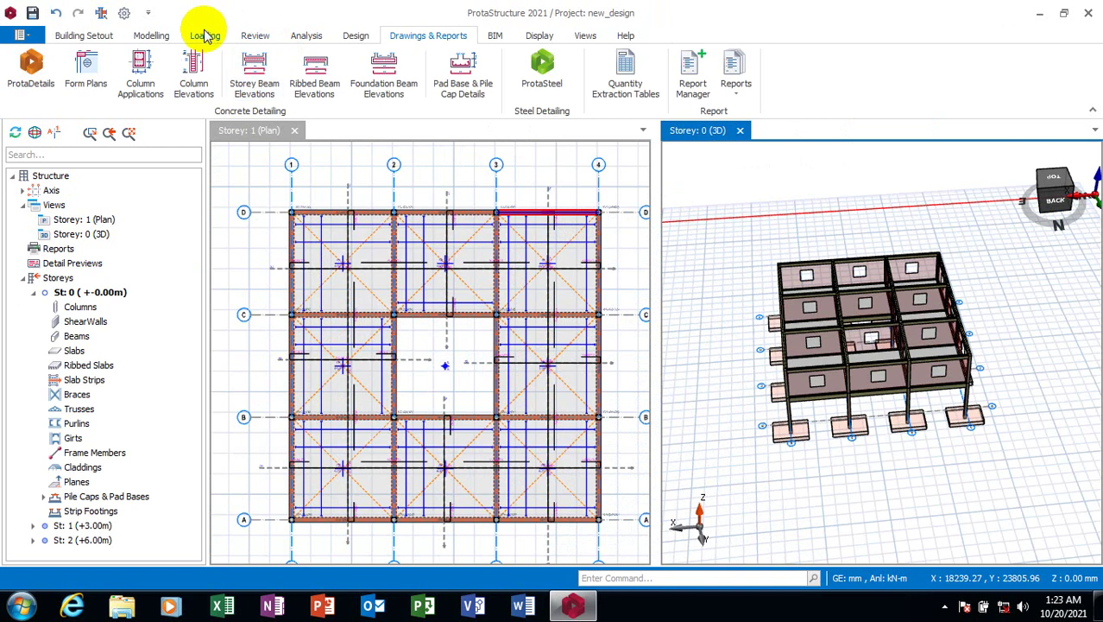
Generate storey beam elevation drawings for St 1 and St 2
left_click(253, 76)
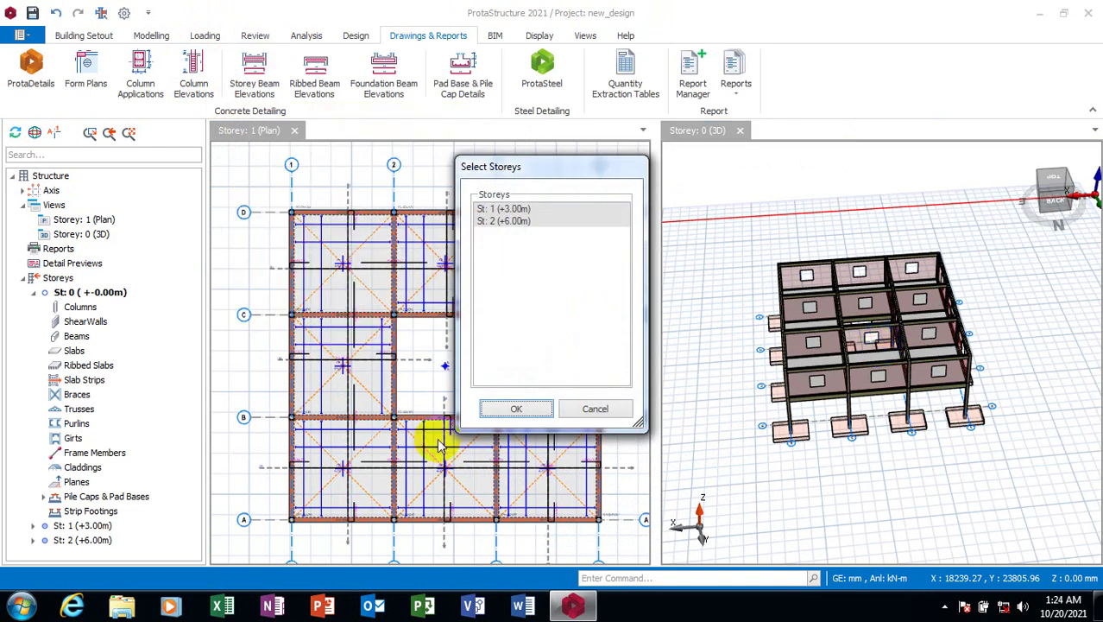
left_click(495, 412)
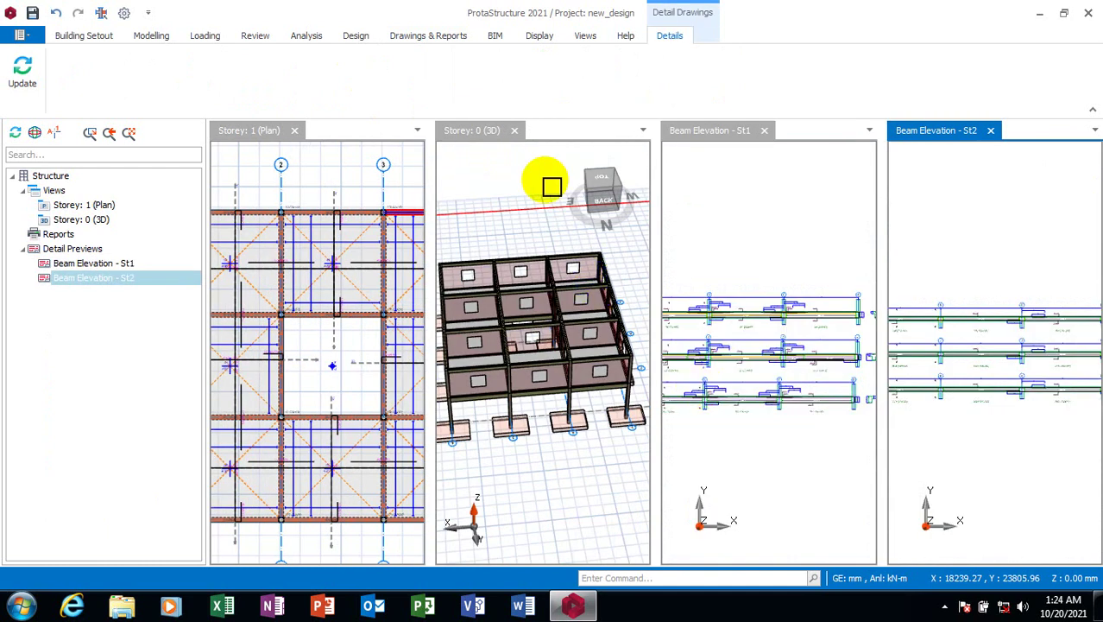
Bring up the Storey 1 beam elevation preview and zoom in and out across it
left_click(816, 451)
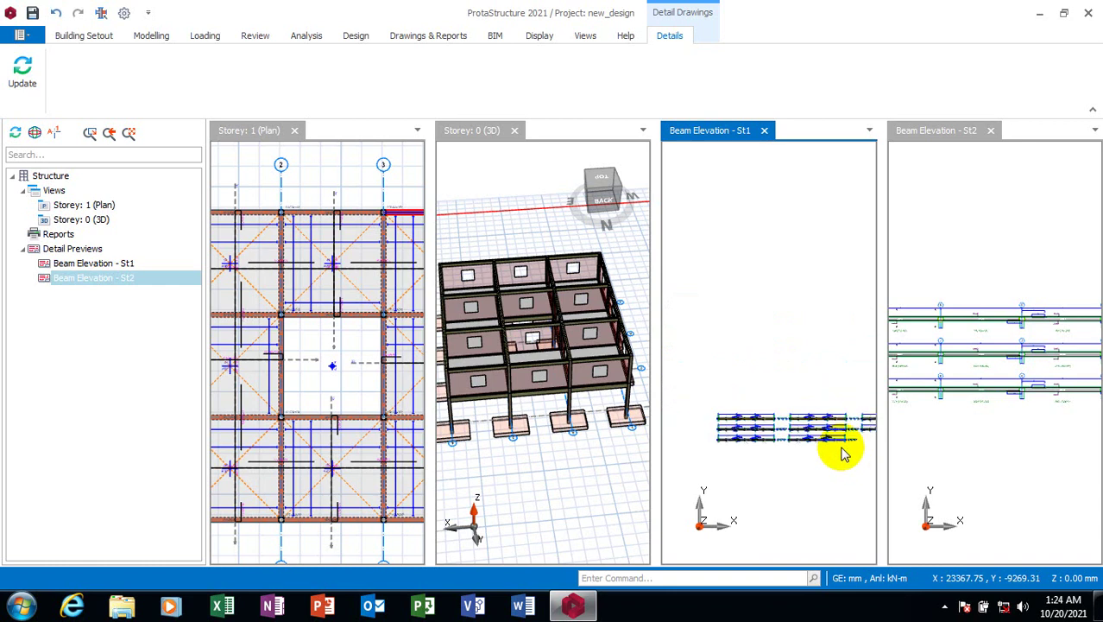
scroll(752, 424, "up", 2)
scroll(713, 384, "up", 3)
scroll(717, 380, "up", 3)
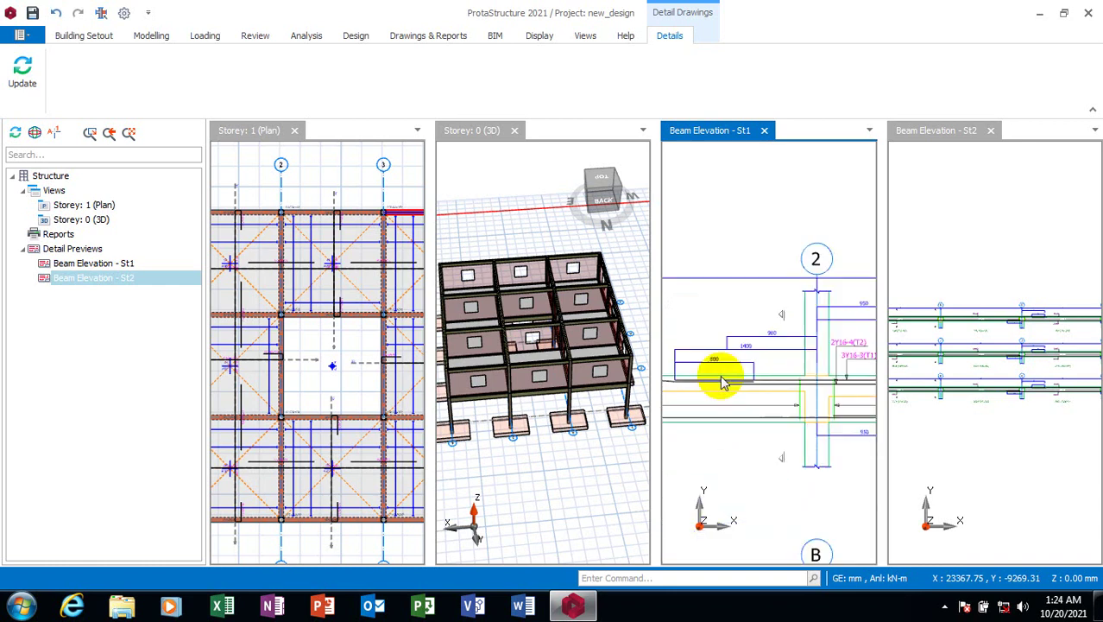
scroll(751, 389, "down", 2)
scroll(777, 385, "up", 2)
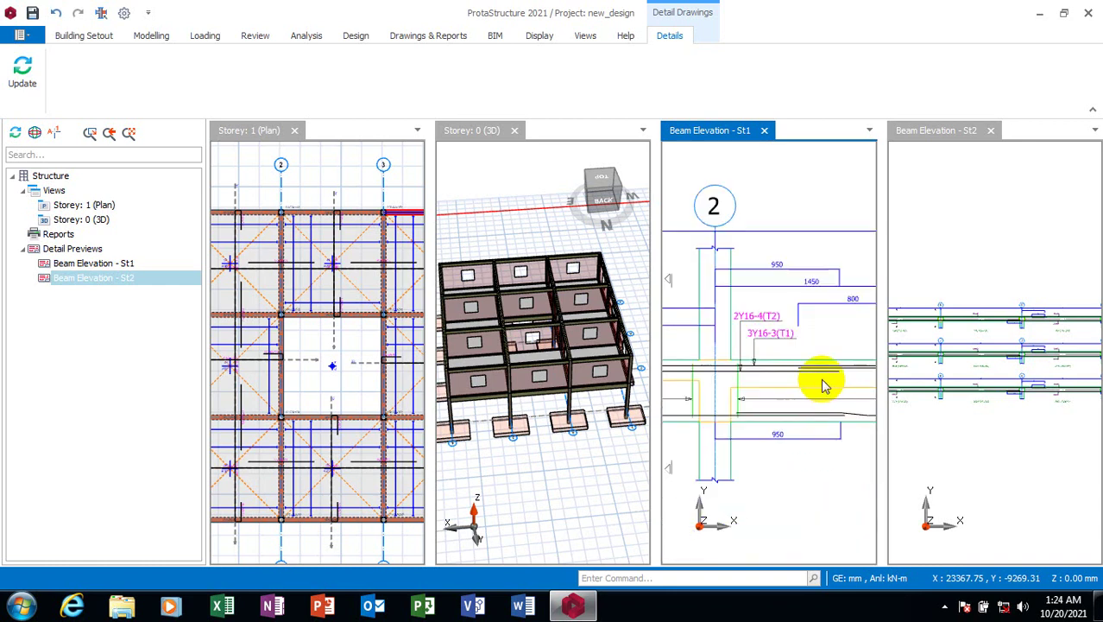
scroll(837, 376, "down", 3)
scroll(777, 402, "up", 2)
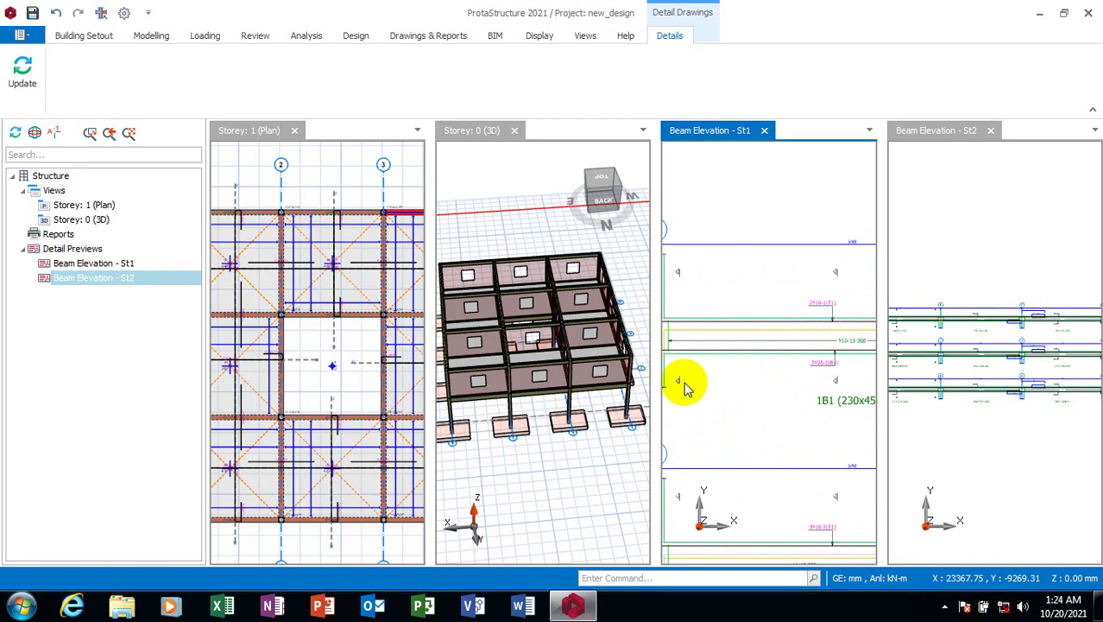
scroll(716, 406, "down", 2)
scroll(729, 409, "down", 2)
scroll(755, 421, "down", 2)
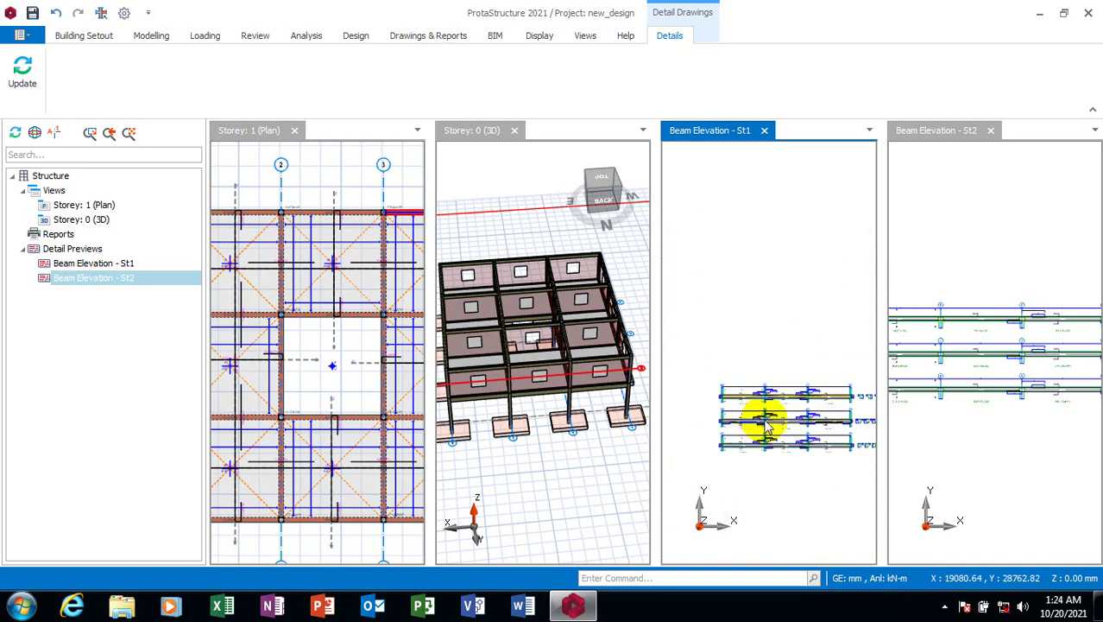
scroll(786, 440, "up", 1)
scroll(800, 453, "up", 2)
scroll(807, 471, "up", 2)
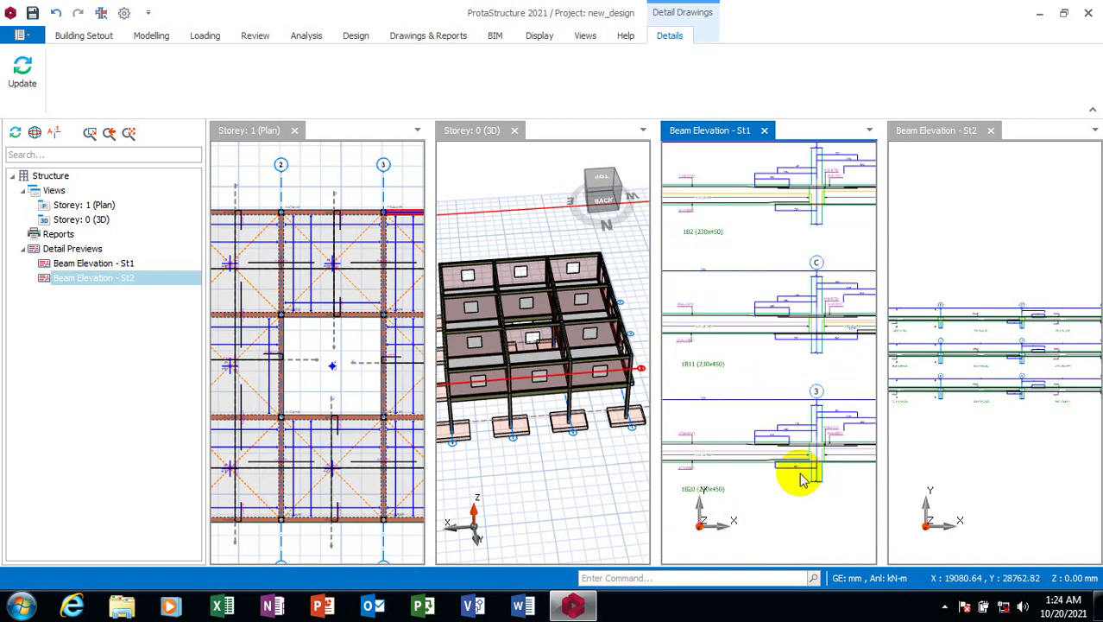
scroll(734, 423, "down", 2)
Switch to the St2 beam elevation preview and zoom in on its beam reinforcement labels
left_click(1006, 453)
scroll(993, 446, "down", 2)
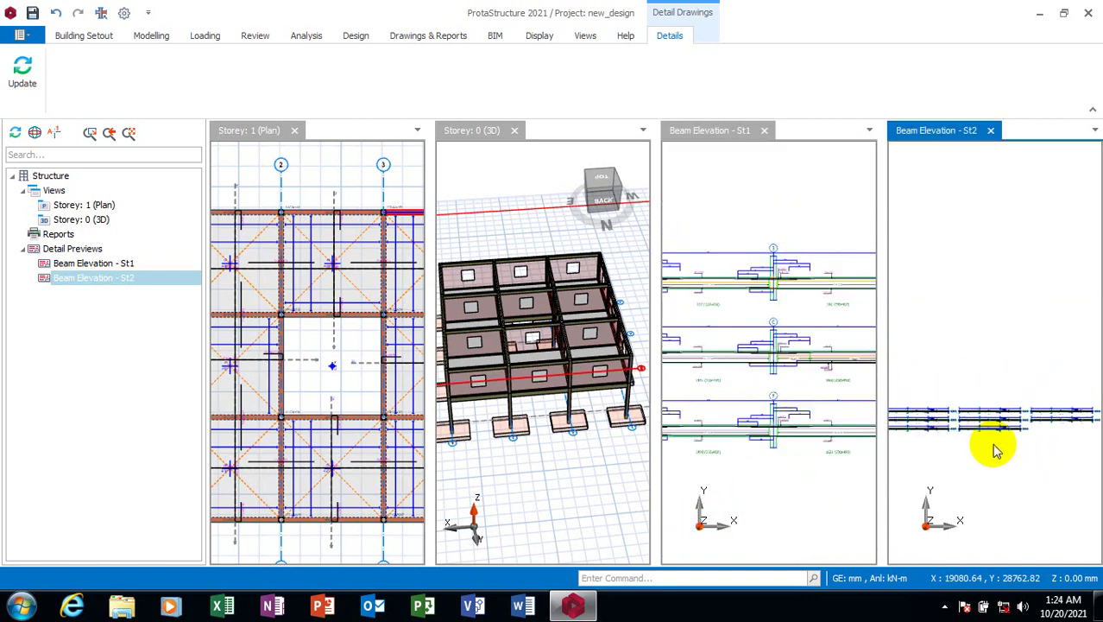
scroll(1010, 446, "up", 1)
scroll(967, 427, "up", 1)
scroll(993, 419, "up", 1)
scroll(980, 429, "up", 1)
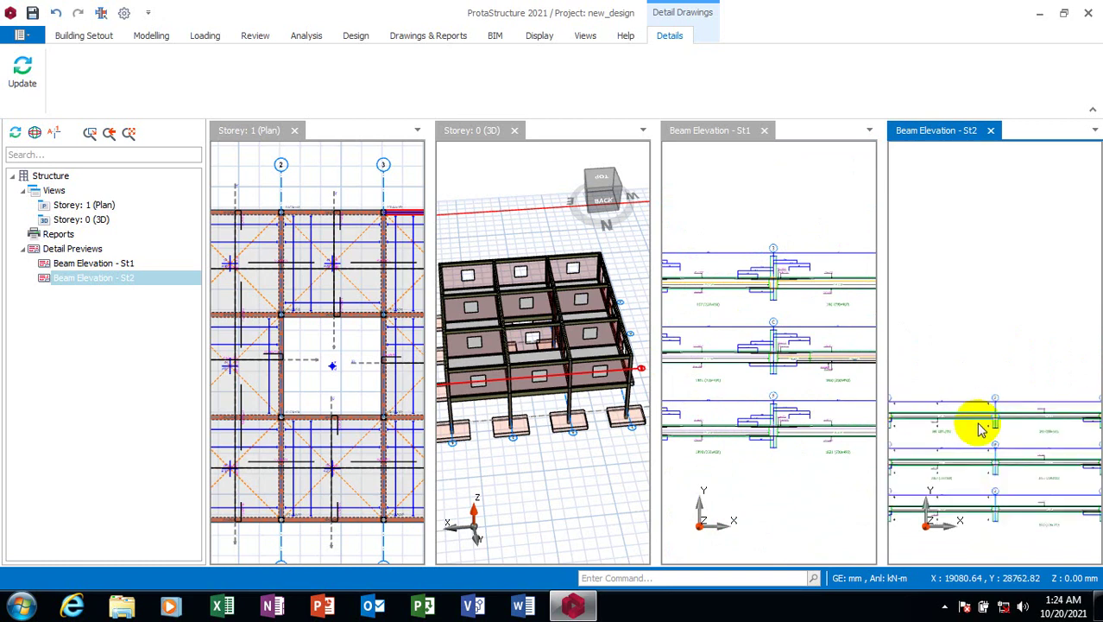
scroll(993, 423, "up", 1)
scroll(993, 422, "up", 1)
scroll(950, 406, "up", 1)
scroll(945, 406, "up", 1)
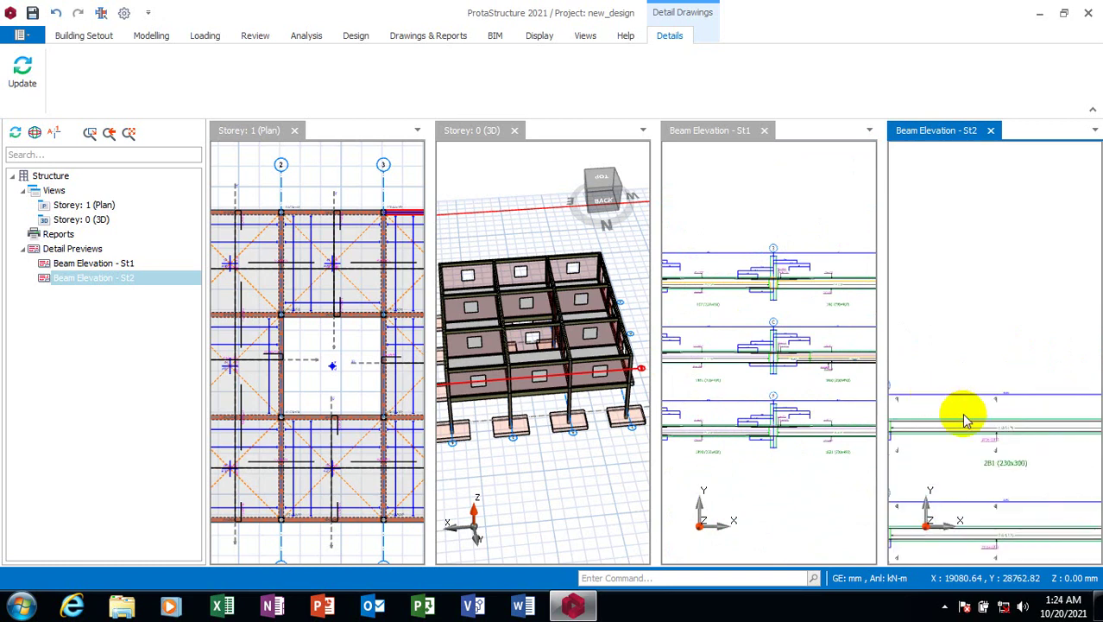
scroll(941, 406, "up", 1)
scroll(976, 419, "up", 1)
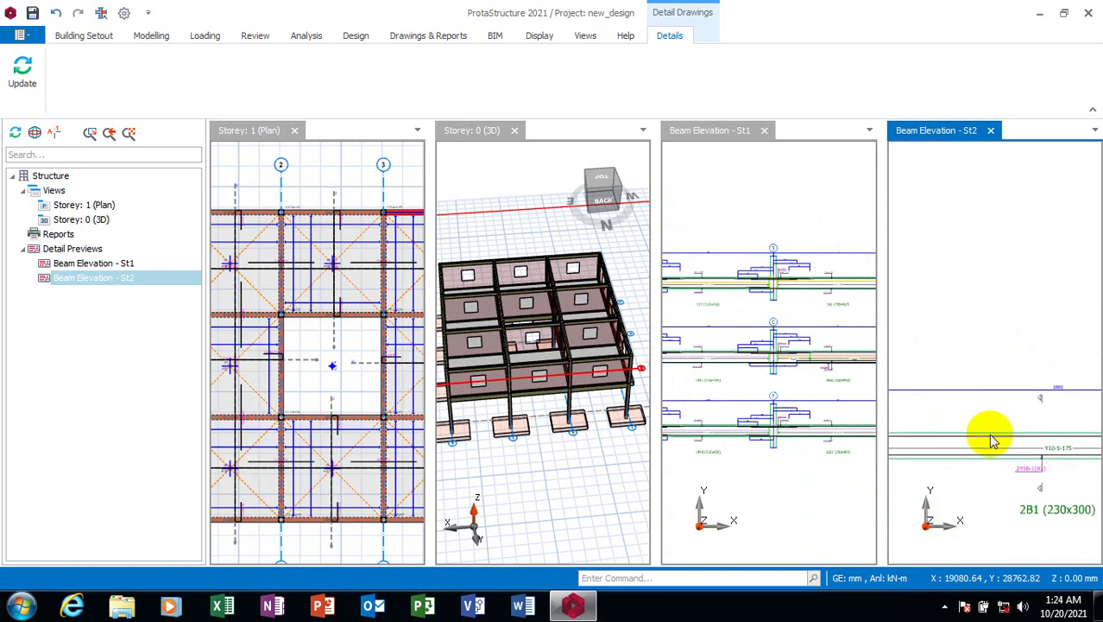
scroll(961, 420, "down", 1)
scroll(993, 439, "down", 1)
scroll(980, 436, "down", 1)
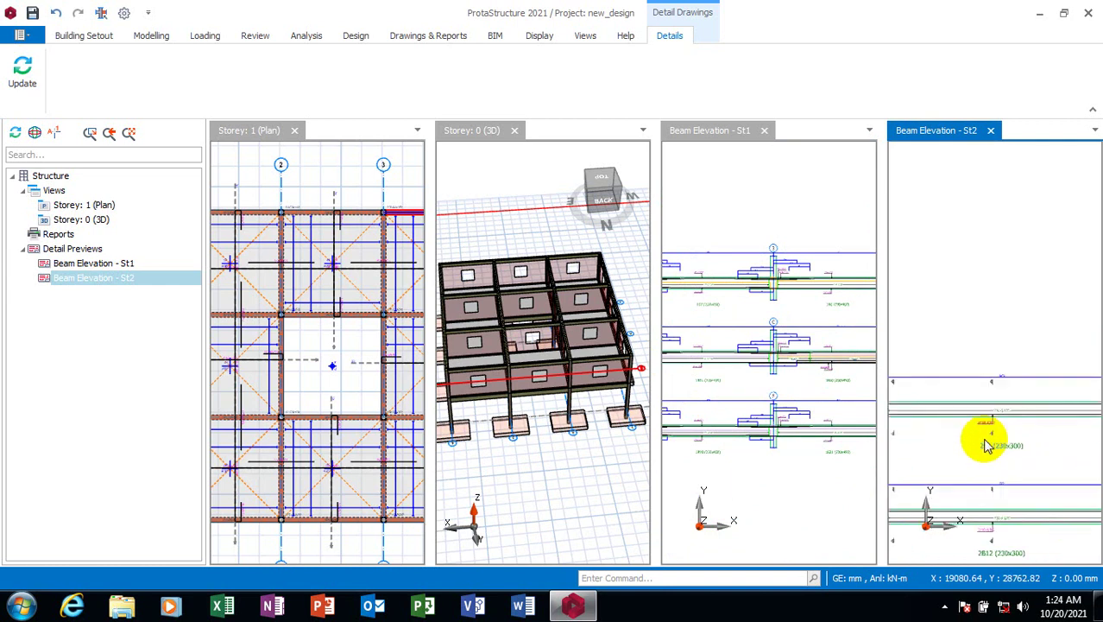
scroll(890, 432, "down", 1)
scroll(949, 467, "down", 2)
Rotate the St2 view to see the 300-deep cross-sections, then return to the side elevations
middle_click_drag(934, 471, 1004, 455)
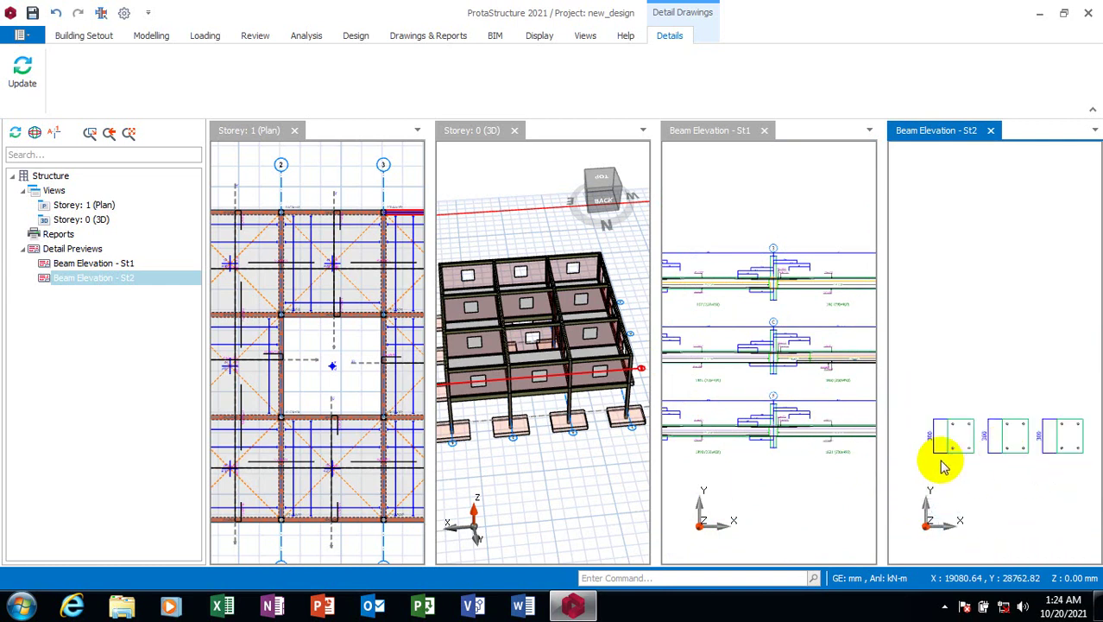
scroll(944, 452, "up", 2)
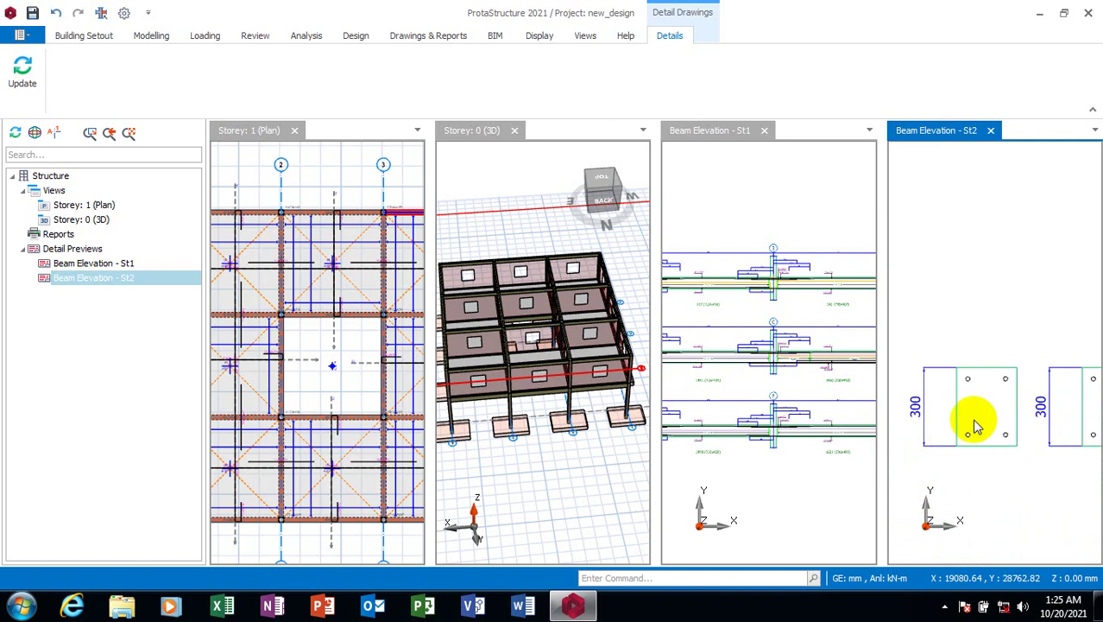
scroll(915, 444, "down", 2)
scroll(915, 462, "down", 1)
middle_click_drag(956, 468, 1015, 509)
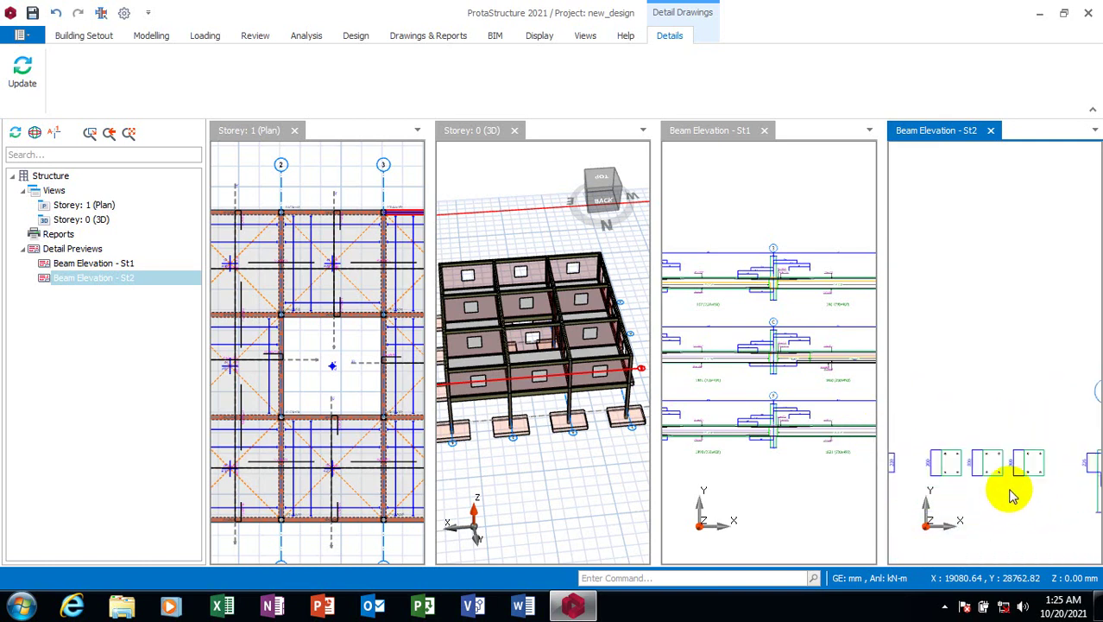
mouse_move(948, 460)
middle_mouse_down()
mouse_move(1084, 480)
mouse_move(993, 512)
mouse_move(931, 509)
mouse_move(942, 510)
middle_mouse_up()
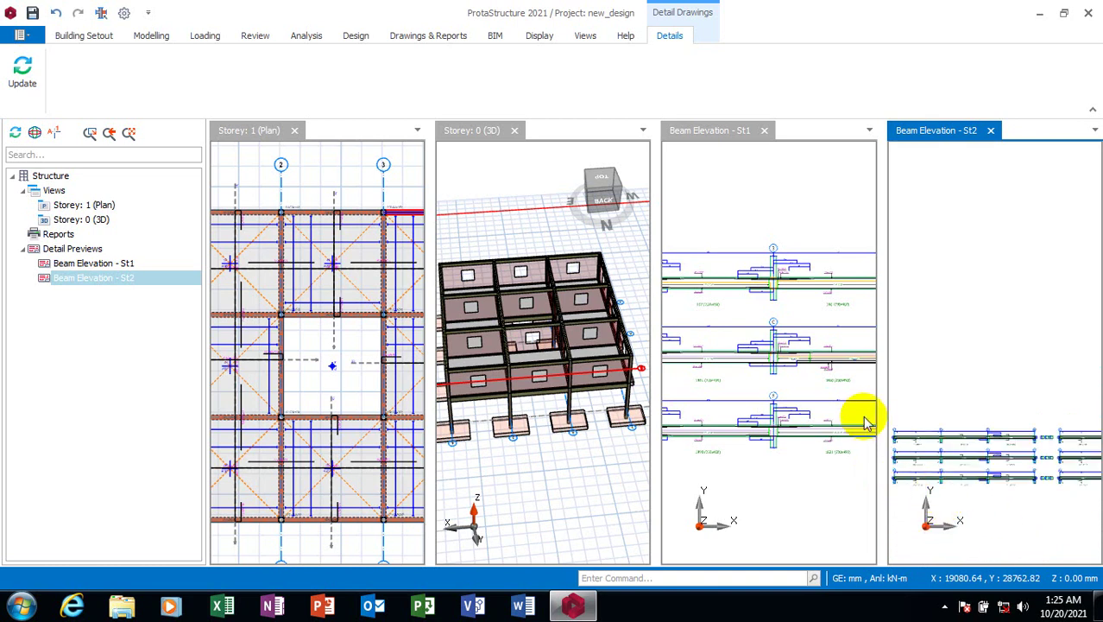
Close the Beam Elevation - St1 and Beam Elevation - St2 preview tabs
left_click(765, 131)
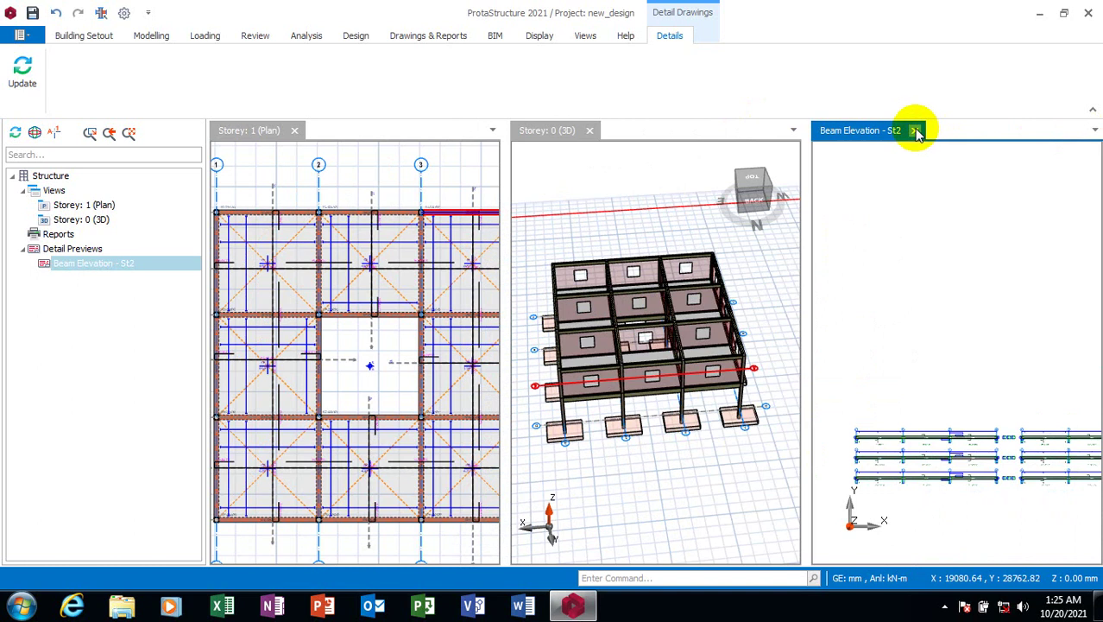
left_click(917, 131)
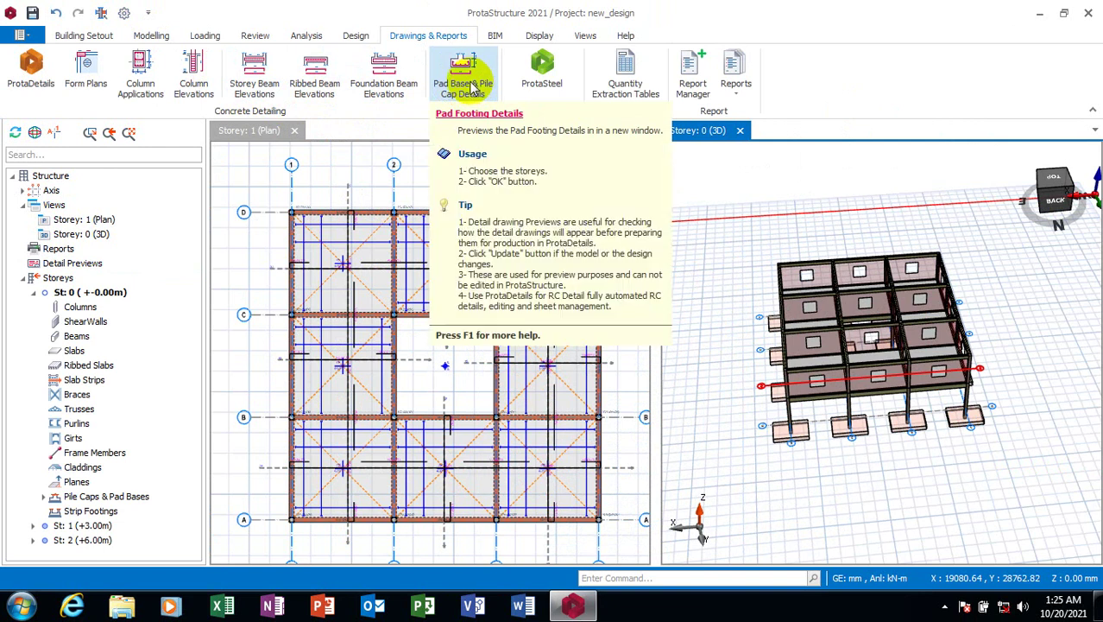
Open the Pad Base & Pile Cap Details preview for St0
left_click(473, 89)
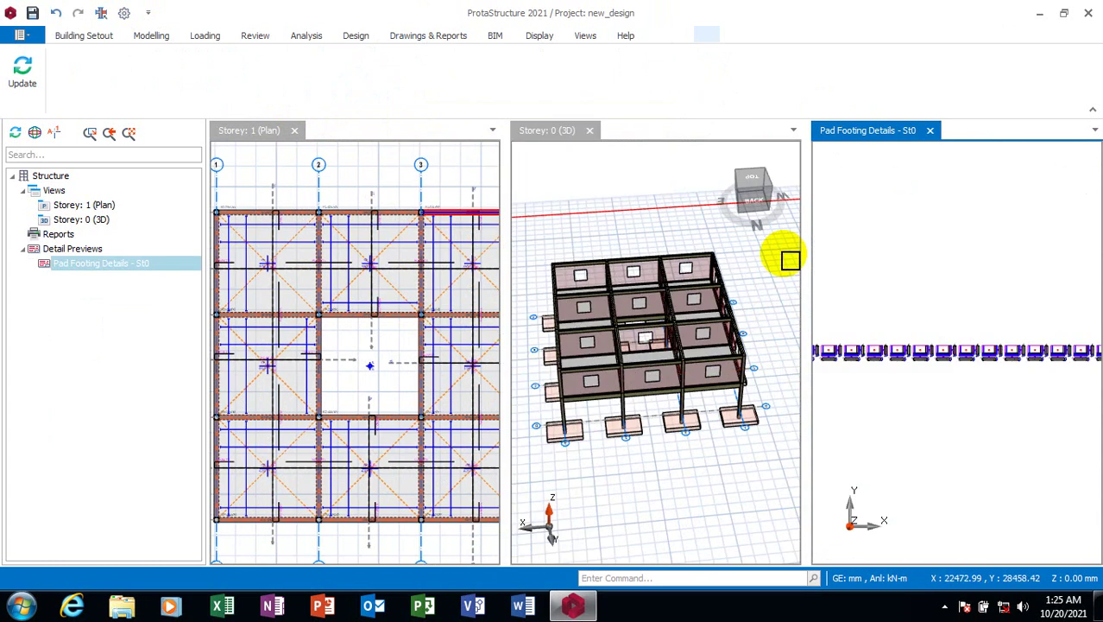
left_click(872, 377)
scroll(988, 372, "down", 3)
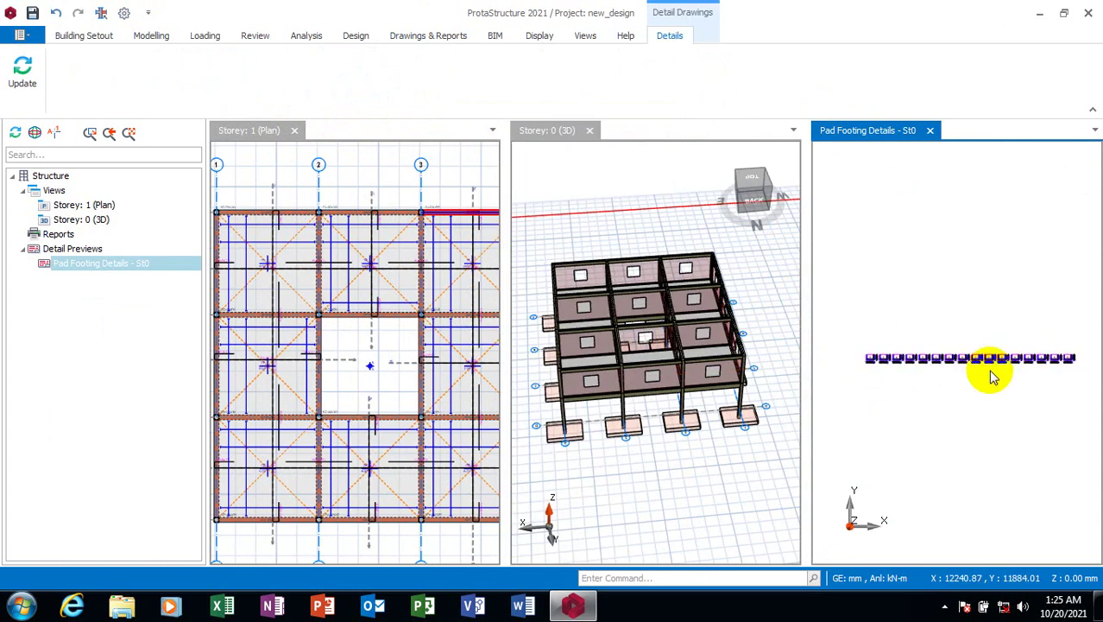
scroll(900, 366, "up", 1)
scroll(887, 388, "up", 1)
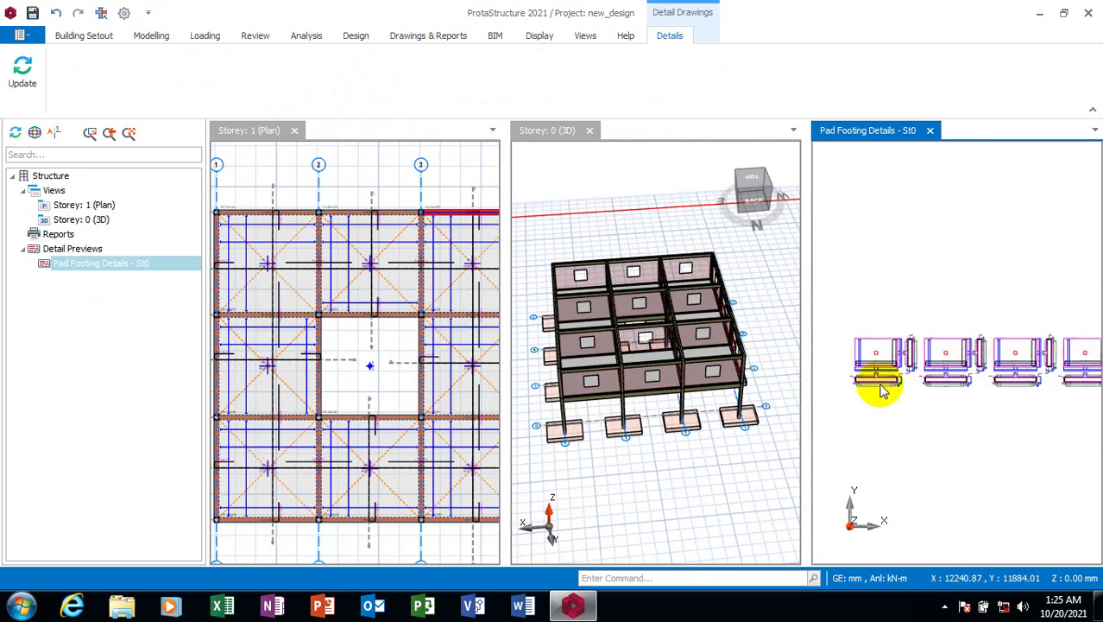
scroll(882, 386, "up", 1)
scroll(855, 366, "up", 2)
scroll(913, 364, "up", 1)
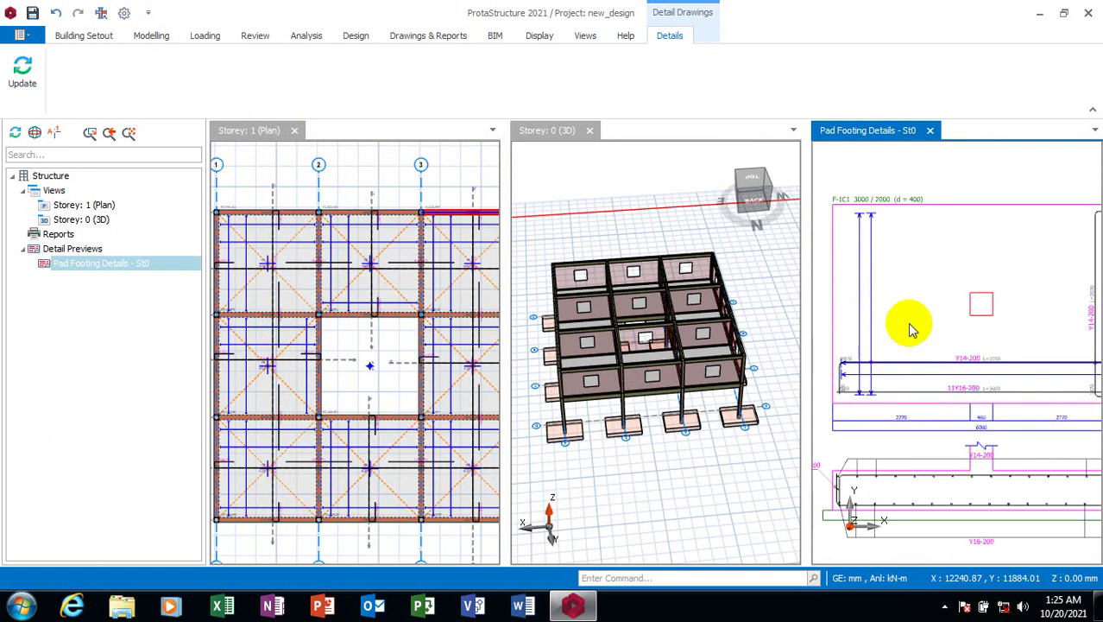
Zoom around the St0 footing plans and sections to read bars like Y14-200 and 11Y16-200
scroll(911, 341, "down", 2)
scroll(1079, 302, "up", 1)
scroll(1049, 363, "up", 1)
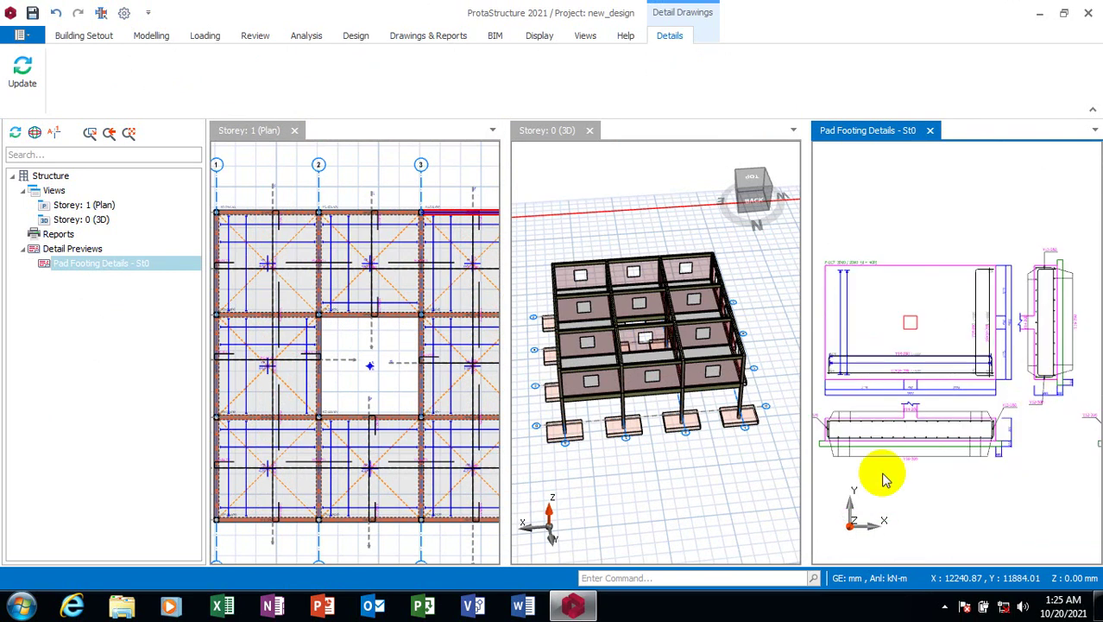
scroll(898, 440, "down", 2)
scroll(1004, 437, "up", 1)
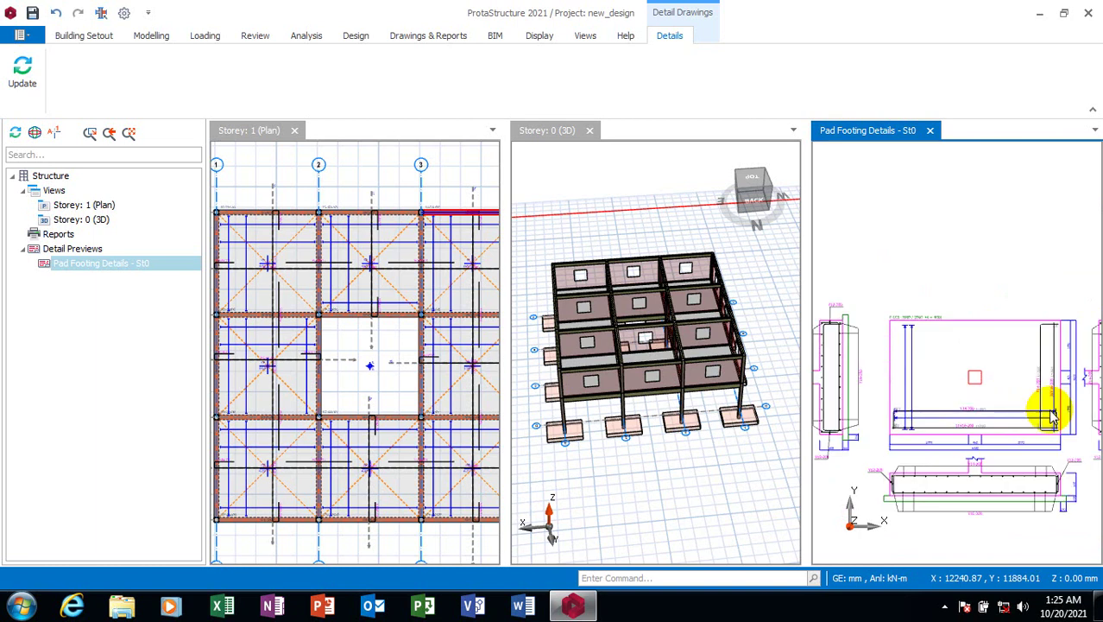
scroll(863, 364, "down", 2)
scroll(1024, 380, "up", 1)
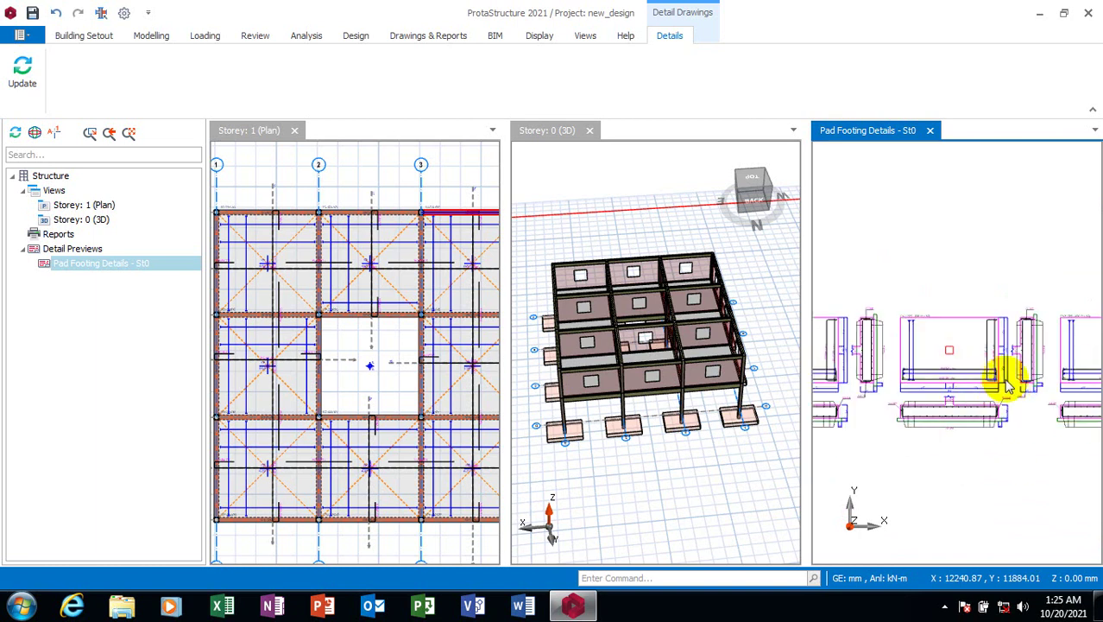
scroll(1005, 376, "up", 1)
scroll(878, 370, "up", 2)
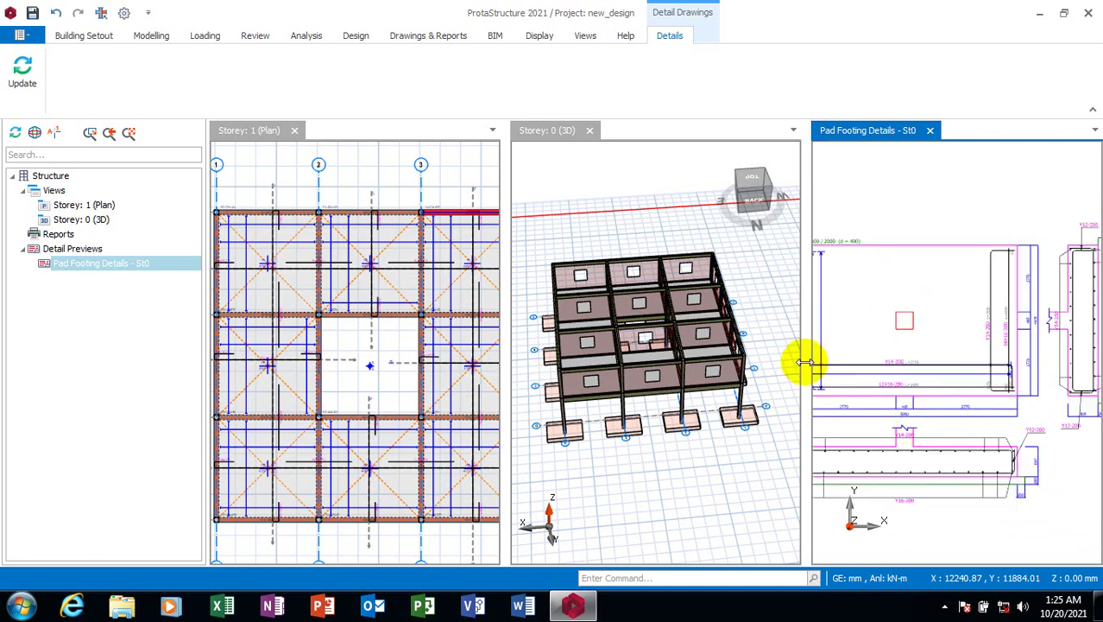
scroll(953, 400, "up", 1)
scroll(974, 401, "up", 1)
scroll(923, 370, "up", 2)
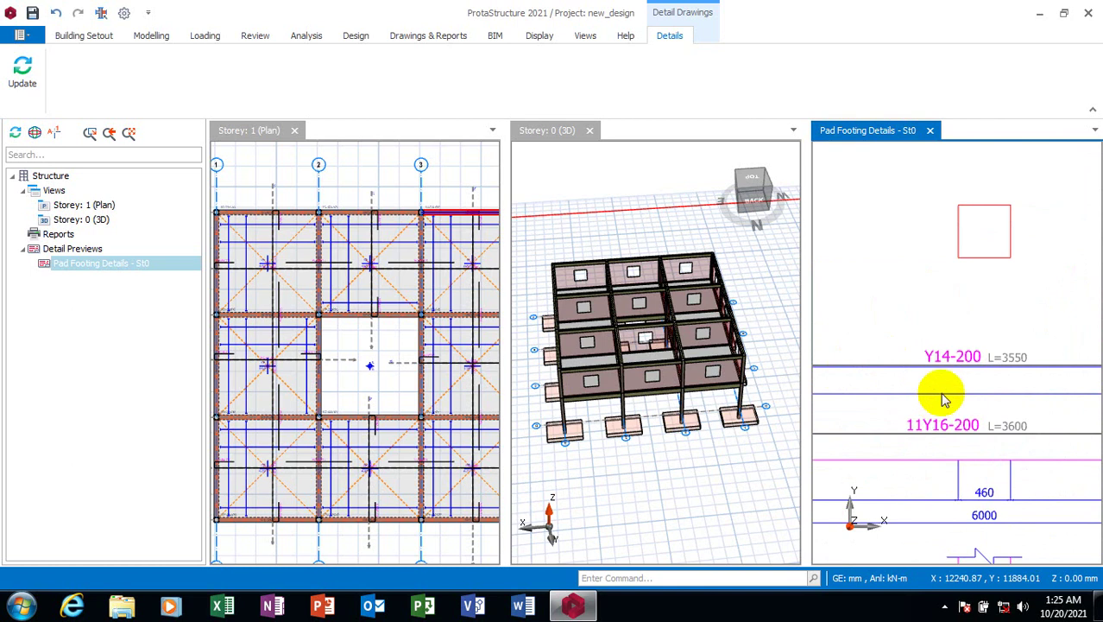
scroll(936, 365, "down", 2)
scroll(973, 358, "down", 1)
scroll(972, 424, "up", 1)
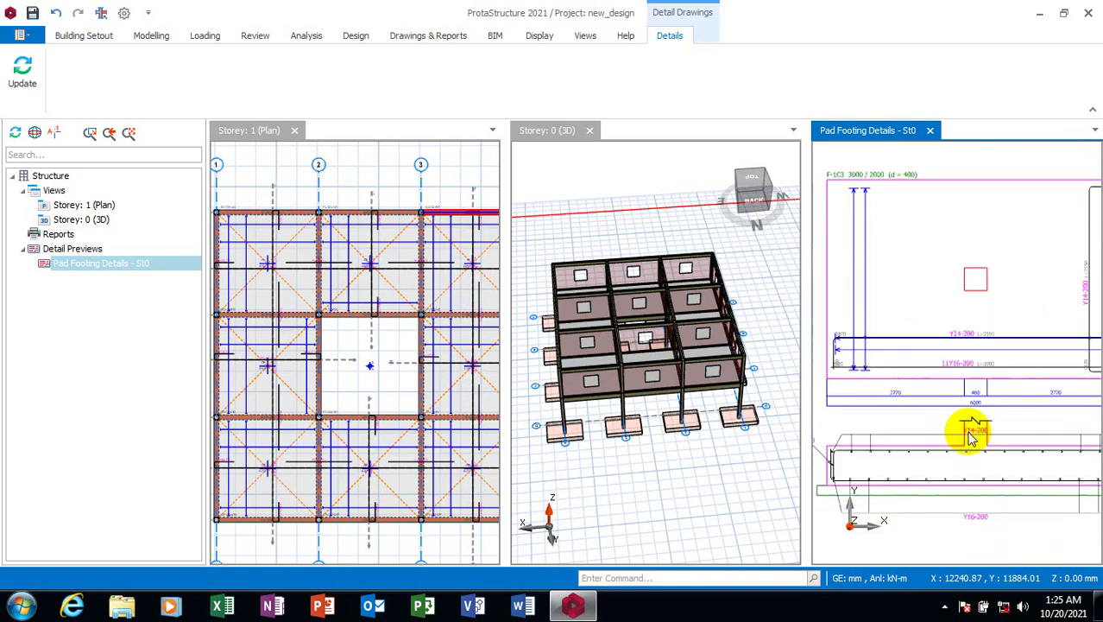
scroll(969, 427, "up", 1)
scroll(950, 440, "down", 2)
scroll(928, 444, "down", 2)
scroll(926, 443, "down", 2)
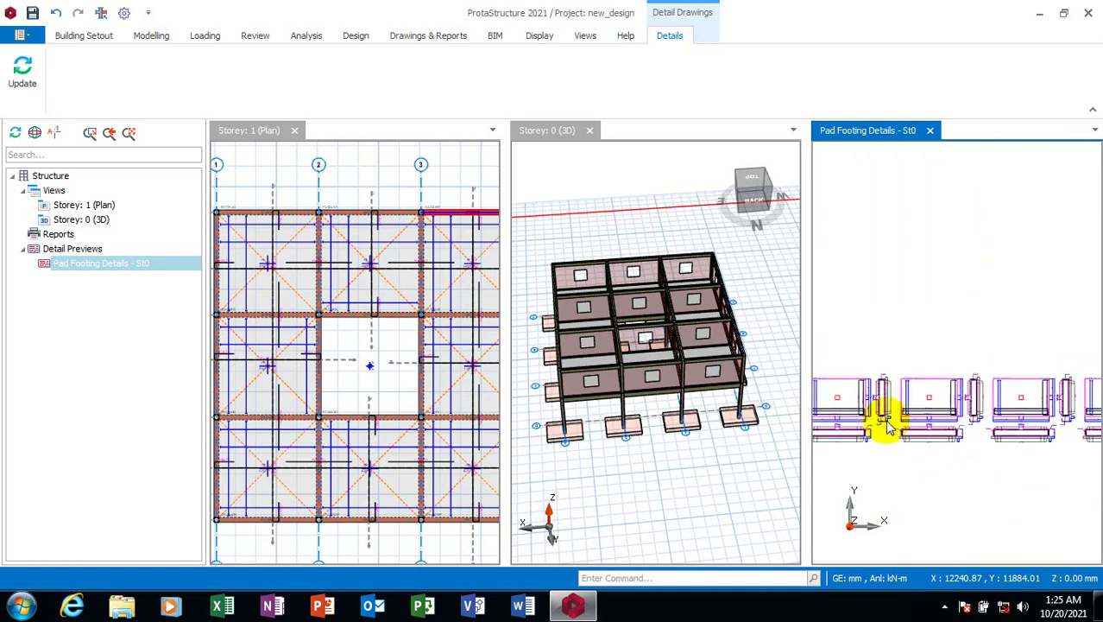
scroll(906, 434, "up", 1)
scroll(928, 397, "up", 1)
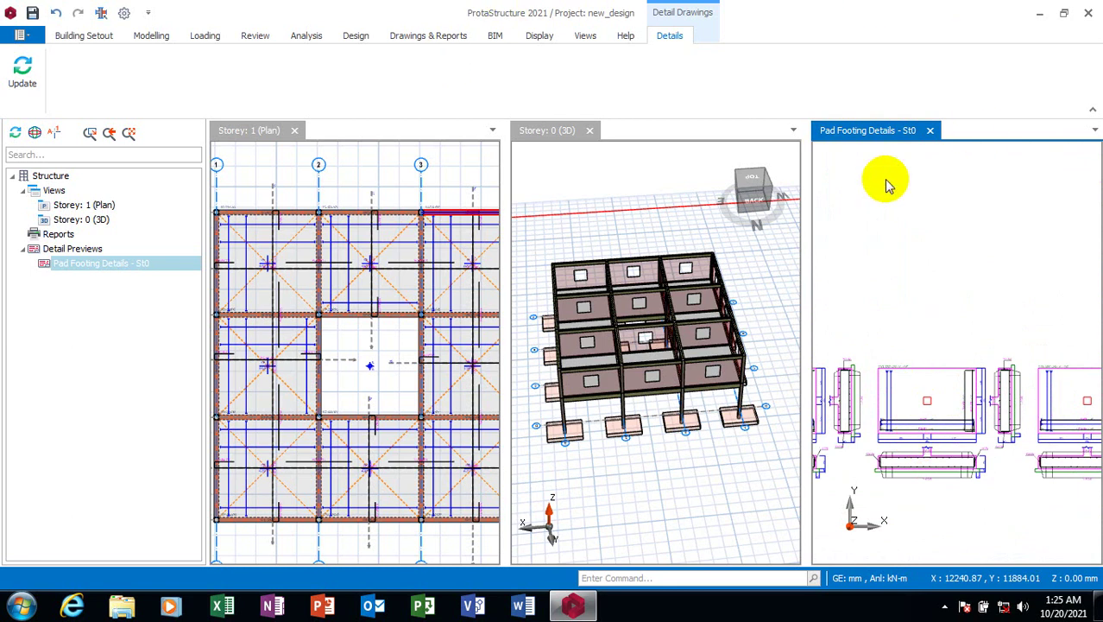
Close the Pad Footing Details - St0 preview and bring up the Modelling commands
left_click(931, 130)
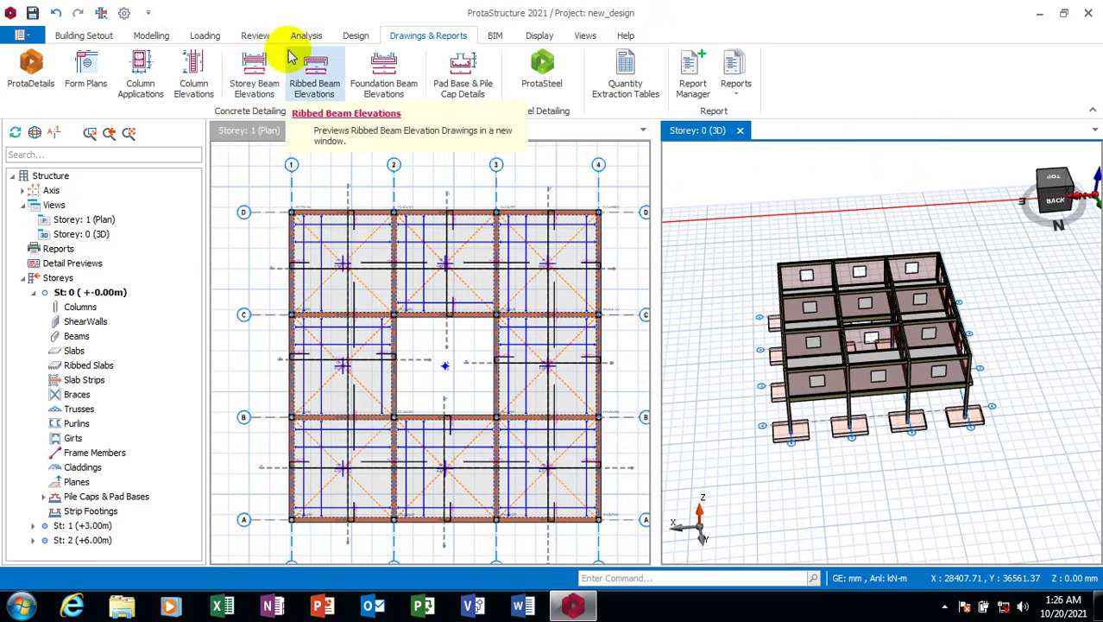
left_click(95, 39)
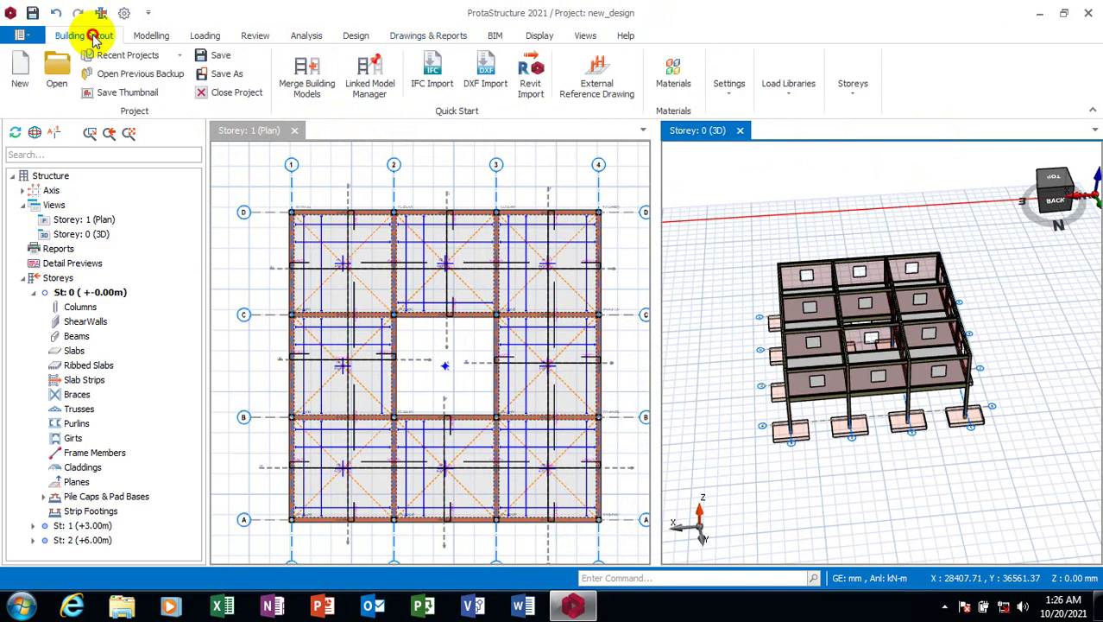
left_click(154, 42)
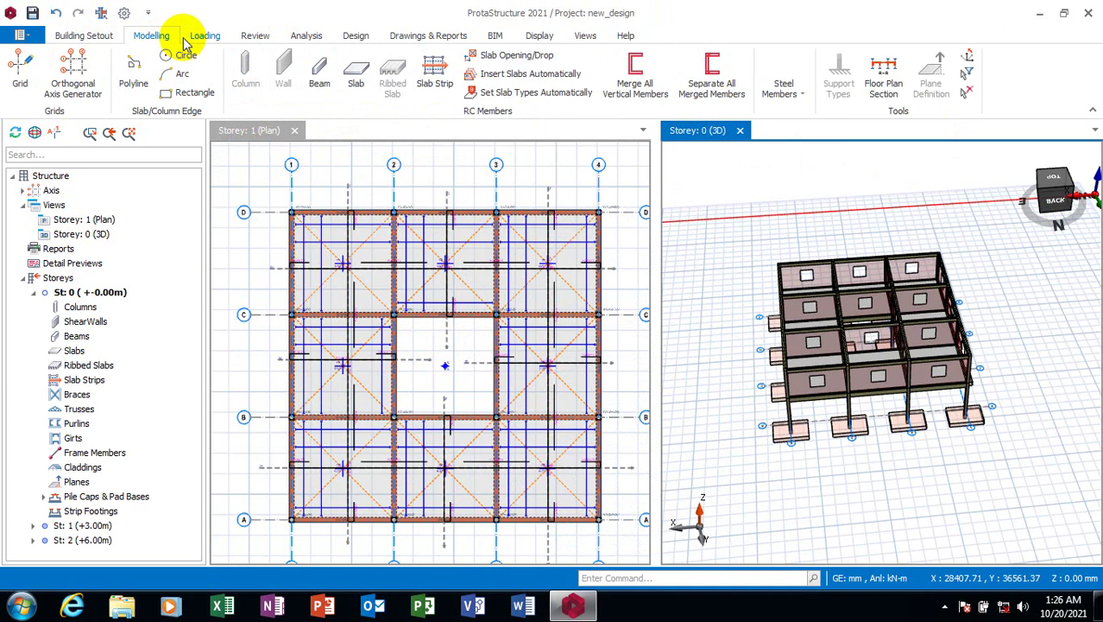
left_click(882, 80)
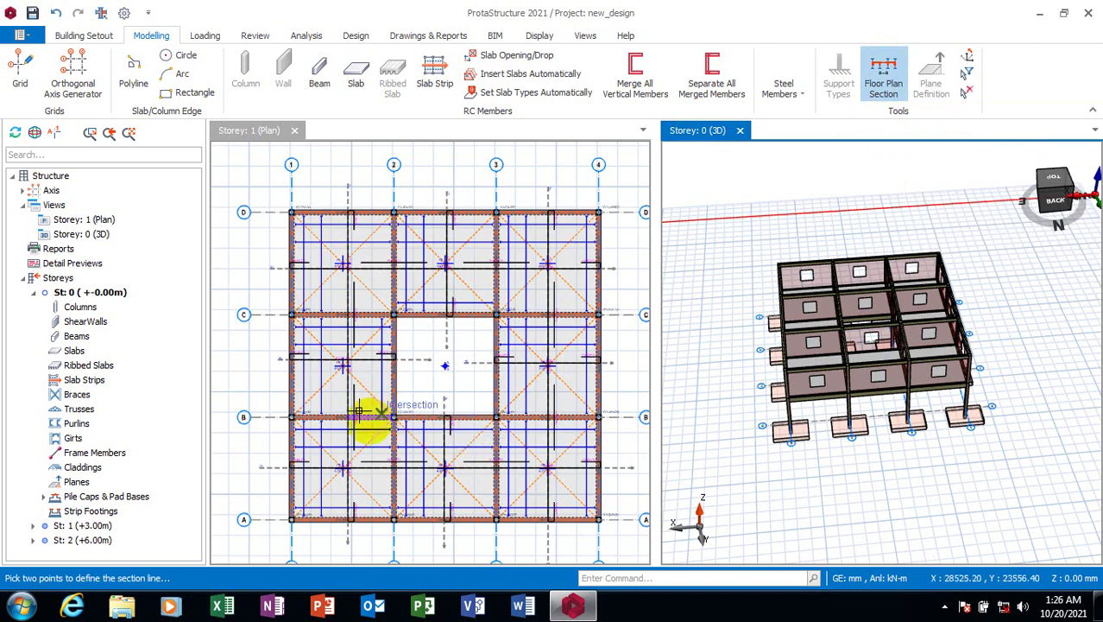
right_click(549, 462)
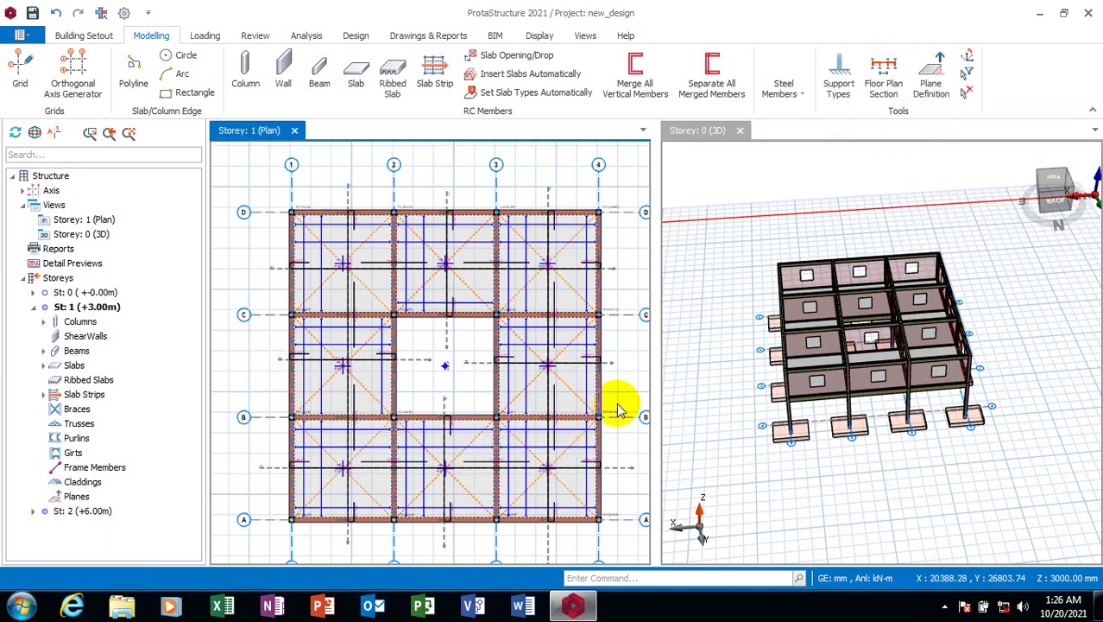
left_click(609, 358)
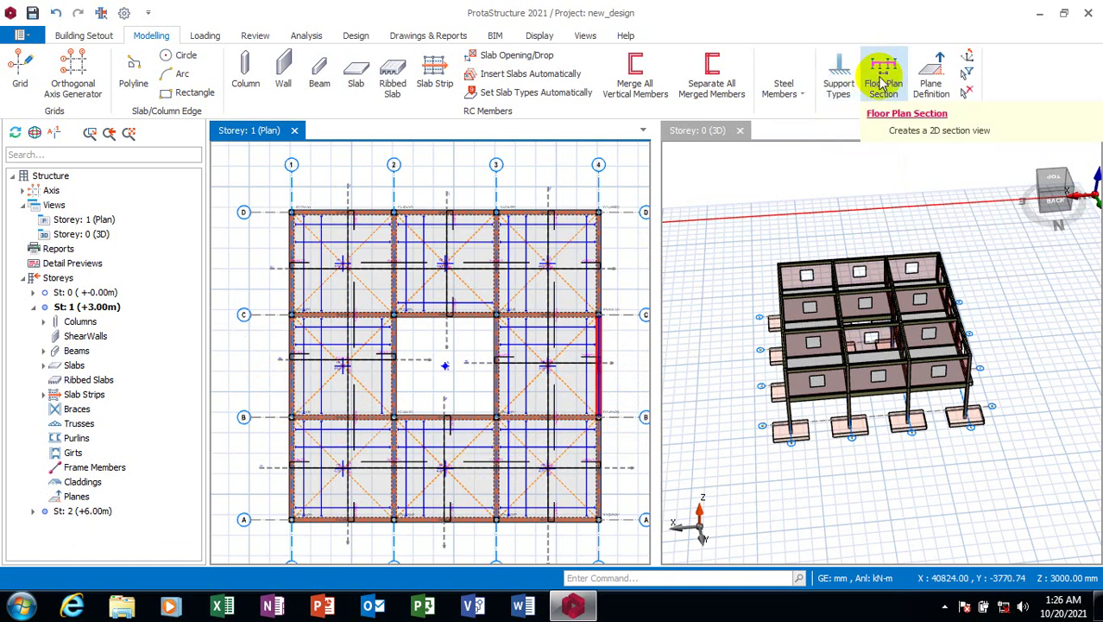
mouse_move(884, 78)
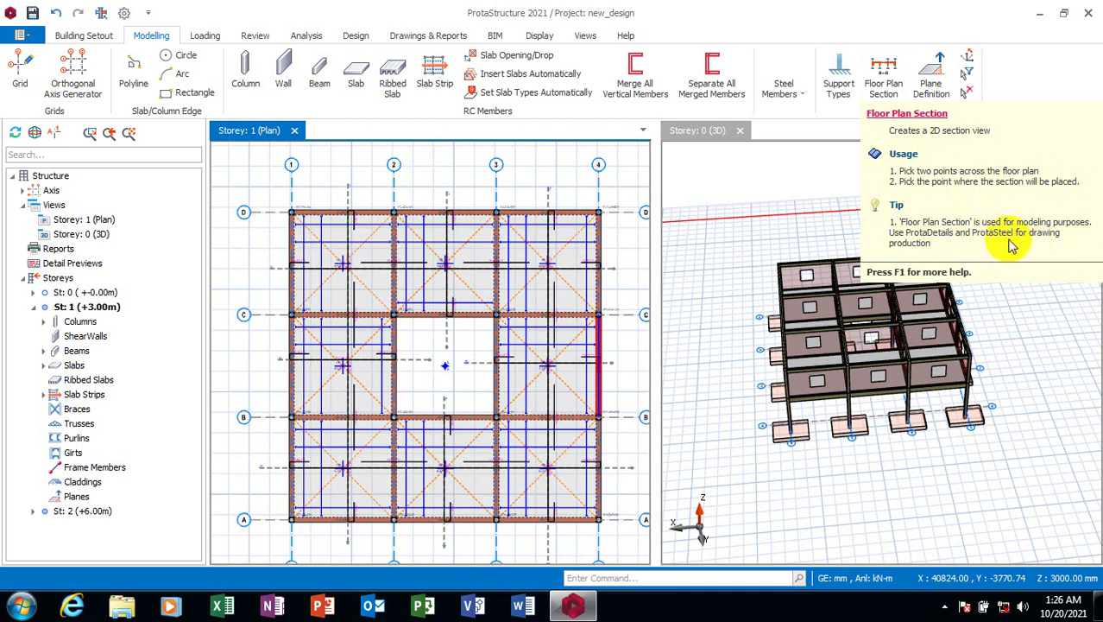
Restart the Floor Plan Section line on the Storey 1 plan, zooming to find its end point
left_click(881, 89)
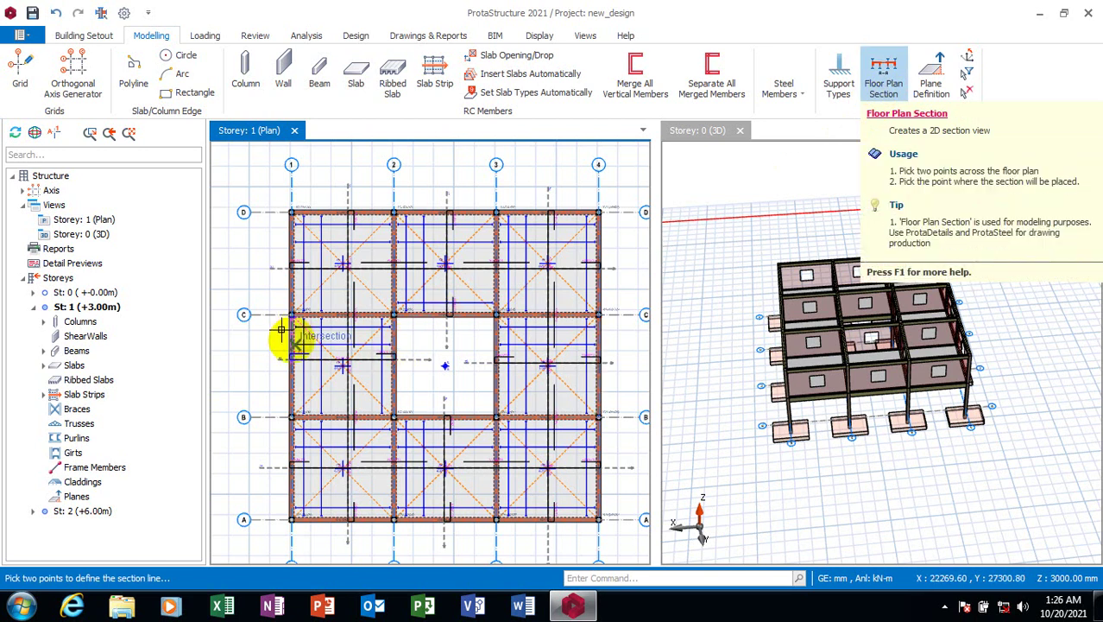
scroll(278, 335, "up", 2)
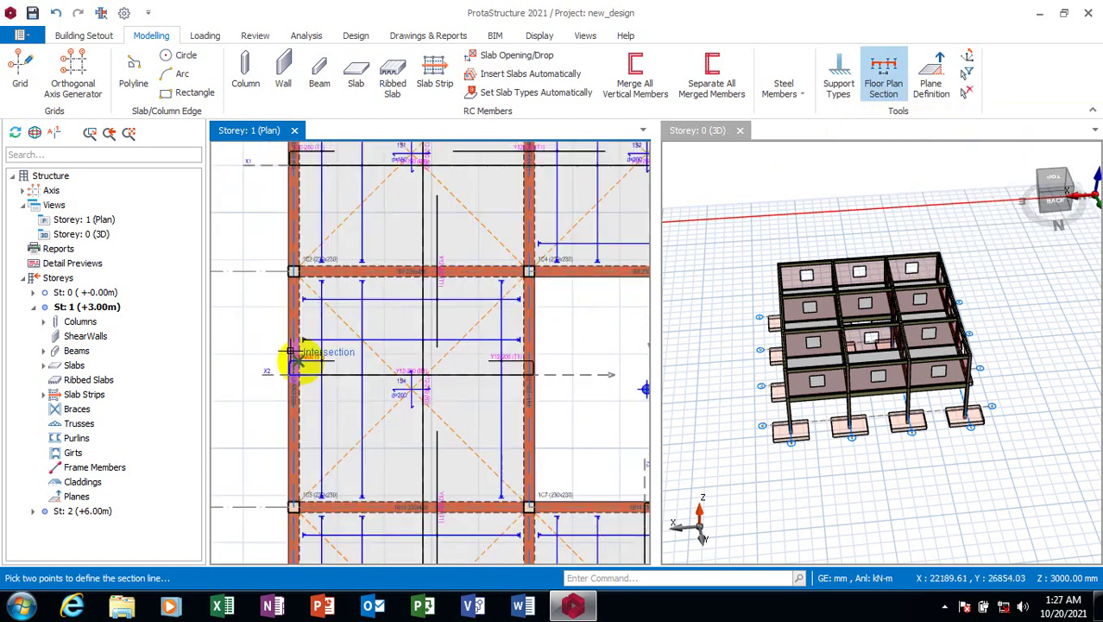
scroll(282, 346, "up", 1)
scroll(289, 306, "up", 1)
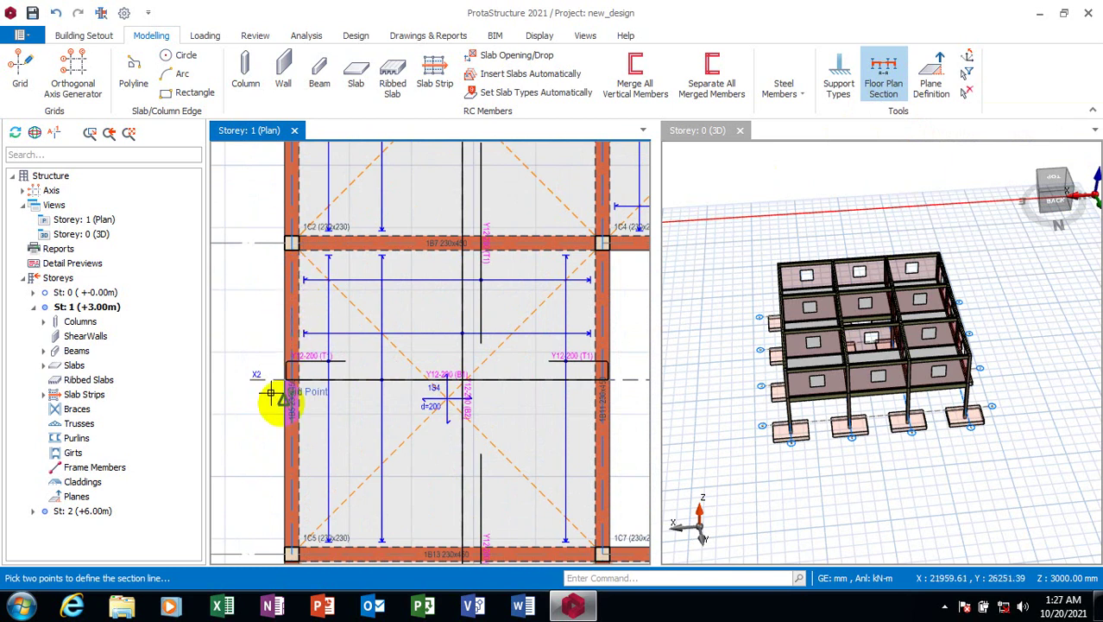
scroll(250, 371, "down", 2)
scroll(259, 375, "down", 2)
scroll(345, 380, "down", 2)
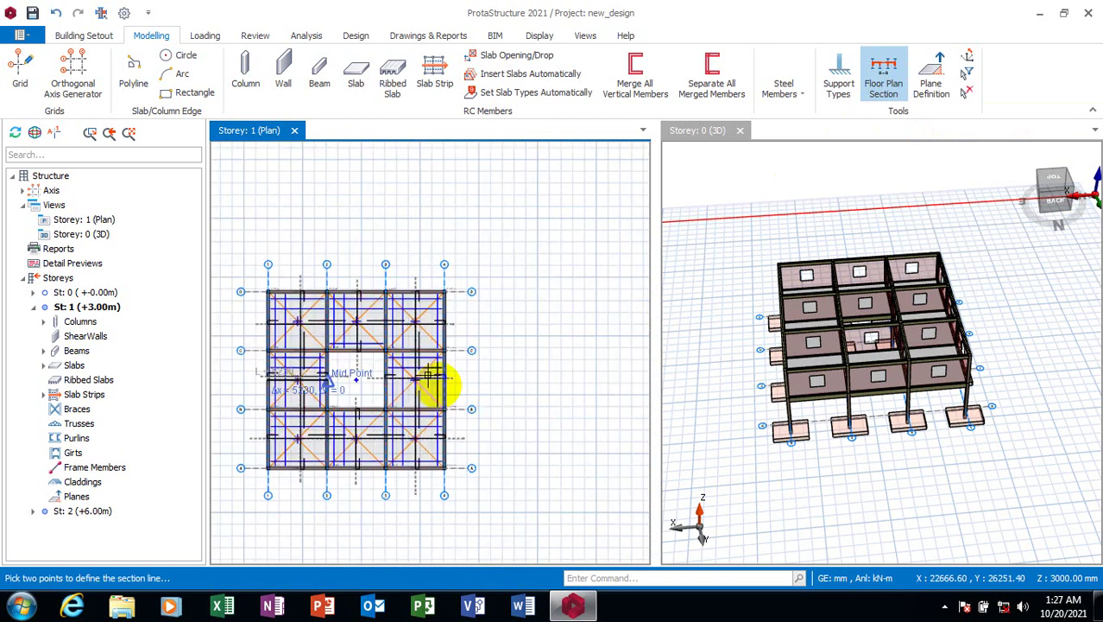
scroll(428, 376, "up", 1)
scroll(424, 371, "up", 1)
scroll(424, 371, "up", 1)
scroll(418, 389, "up", 1)
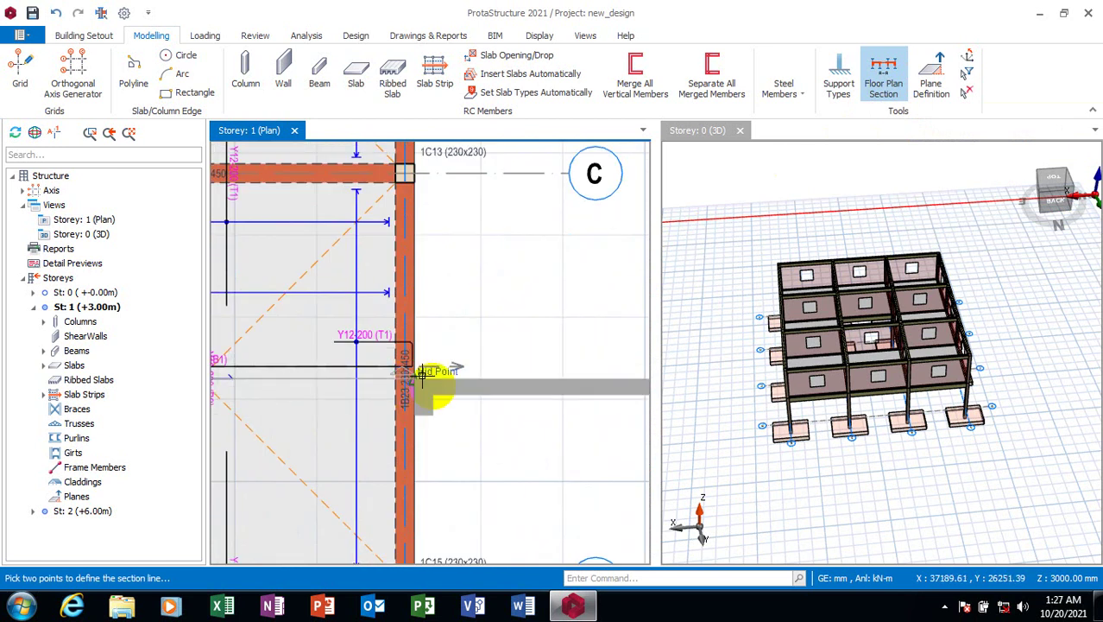
scroll(436, 375, "down", 1)
scroll(423, 354, "down", 2)
scroll(421, 348, "down", 1)
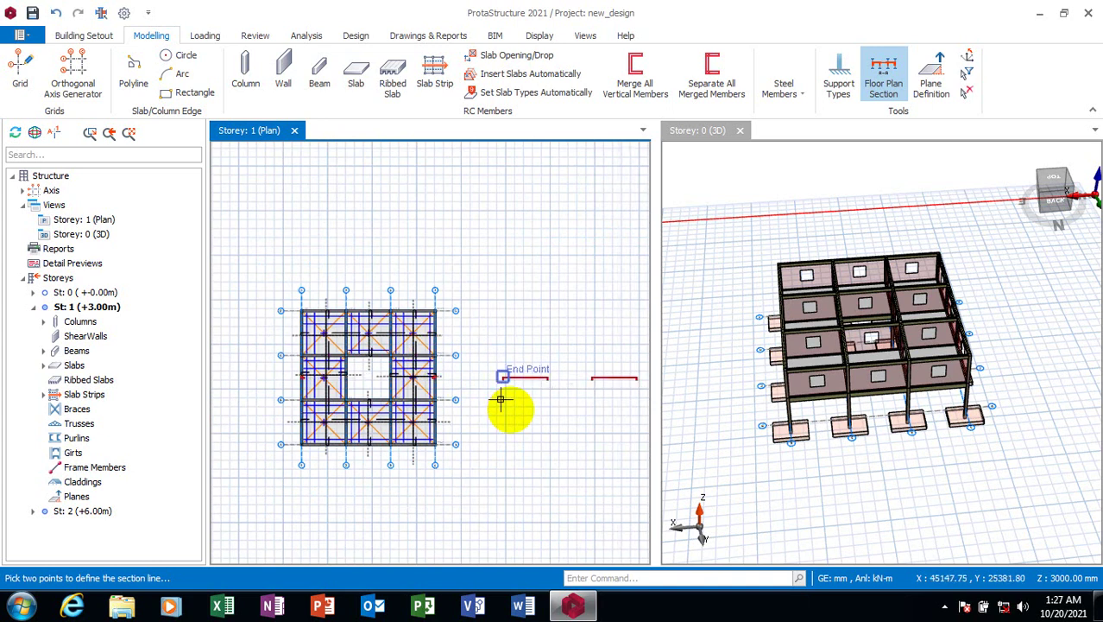
scroll(529, 375, "up", 1)
scroll(483, 361, "up", 2)
scroll(413, 394, "up", 1)
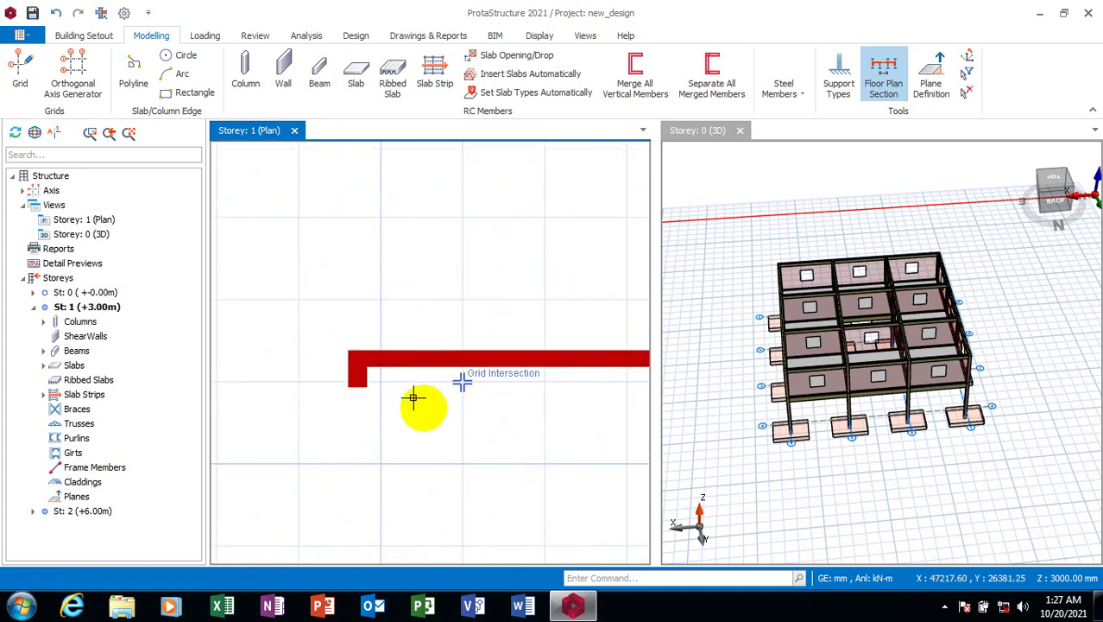
scroll(374, 389, "up", 1)
scroll(312, 390, "up", 1)
scroll(293, 383, "down", 3)
Fix the section line's end beside the building to create Section A-A, then exit the tool
left_click(294, 382)
scroll(298, 389, "up", 1)
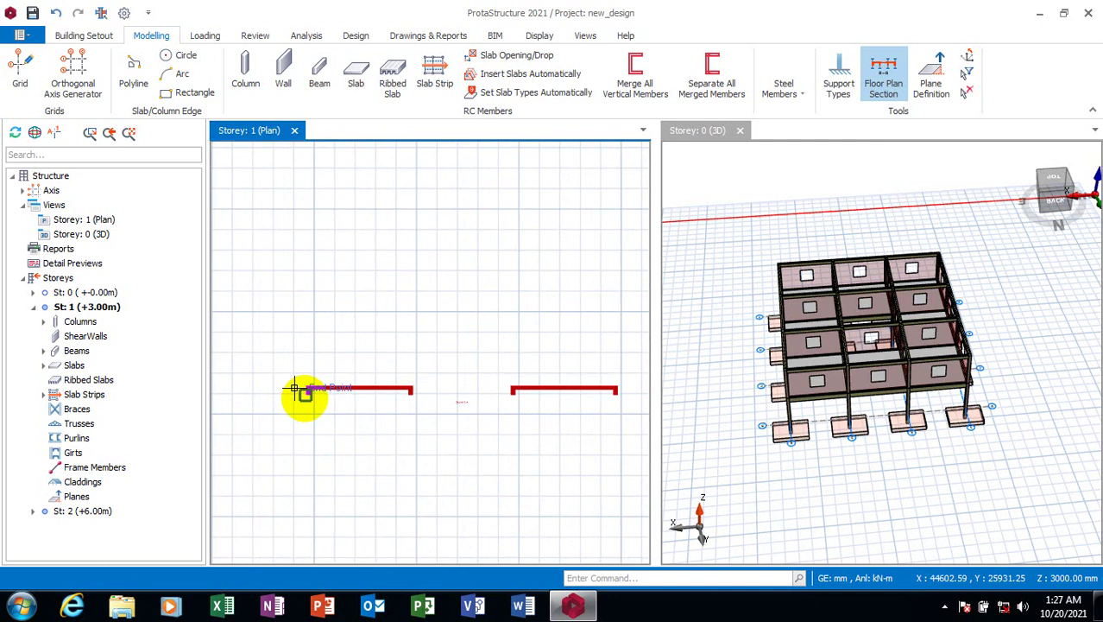
scroll(358, 434, "down", 2)
scroll(546, 360, "up", 2)
scroll(549, 358, "down", 2)
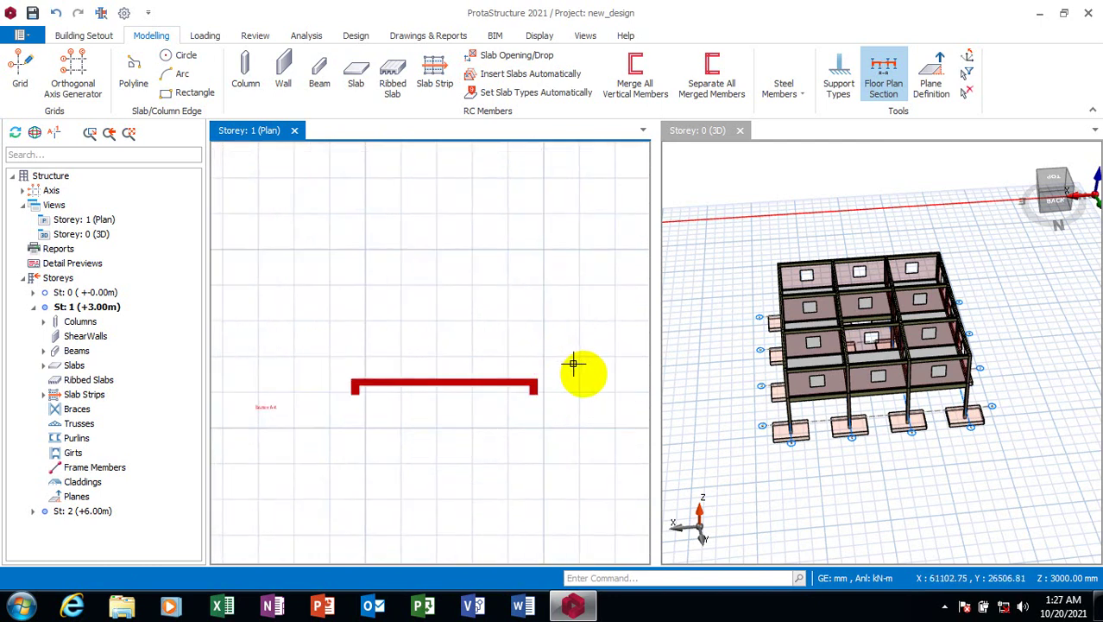
scroll(574, 367, "down", 2)
scroll(580, 385, "down", 1)
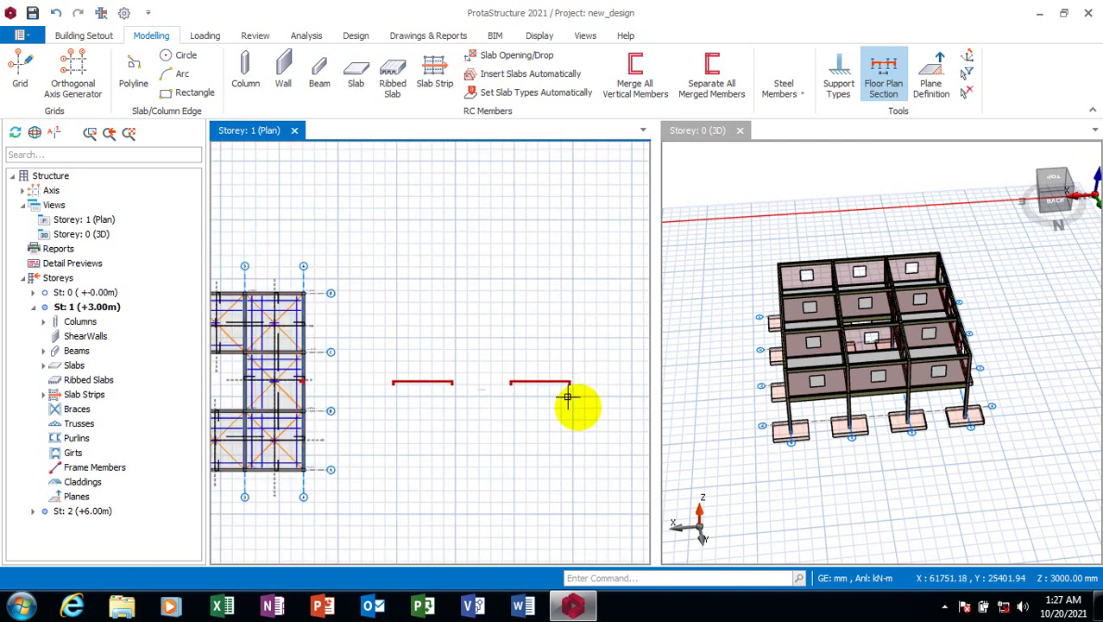
scroll(432, 390, "up", 1)
scroll(445, 371, "down", 1)
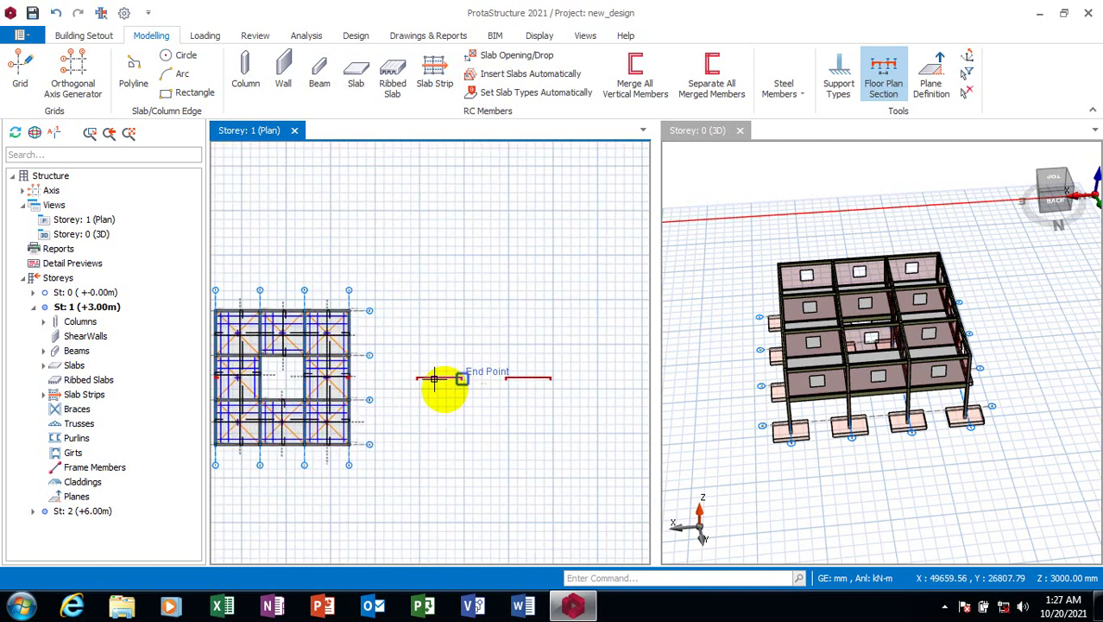
scroll(233, 388, "up", 1)
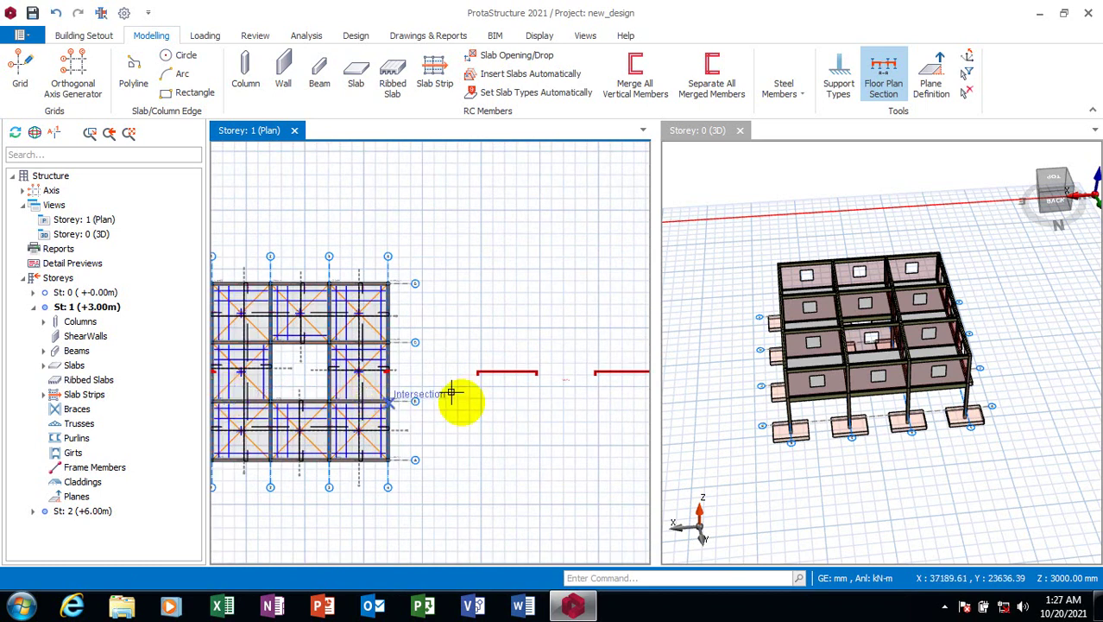
scroll(557, 377, "down", 1)
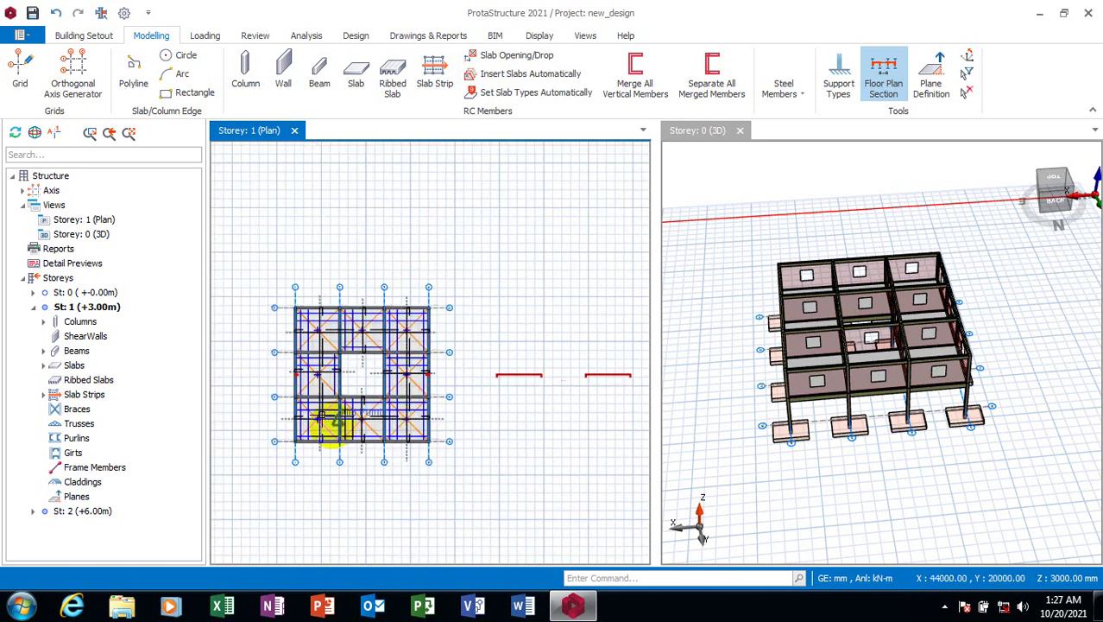
key("Escape")
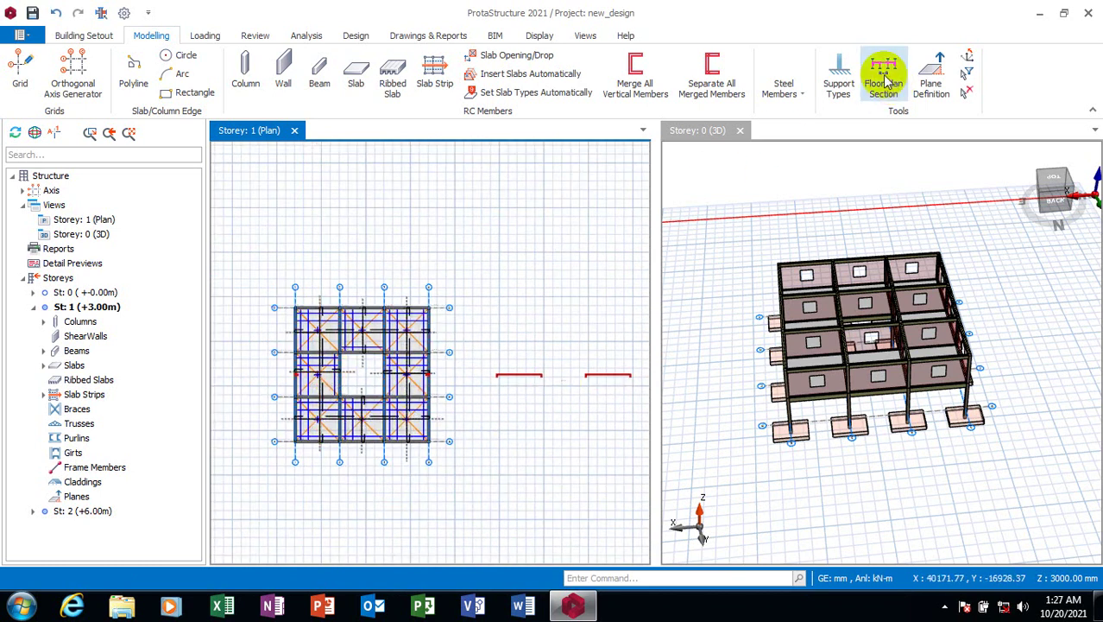
Cut a floor plan section from the left beam to the right beam's mid point between grids A and B
left_click(882, 90)
scroll(307, 383, "up", 2)
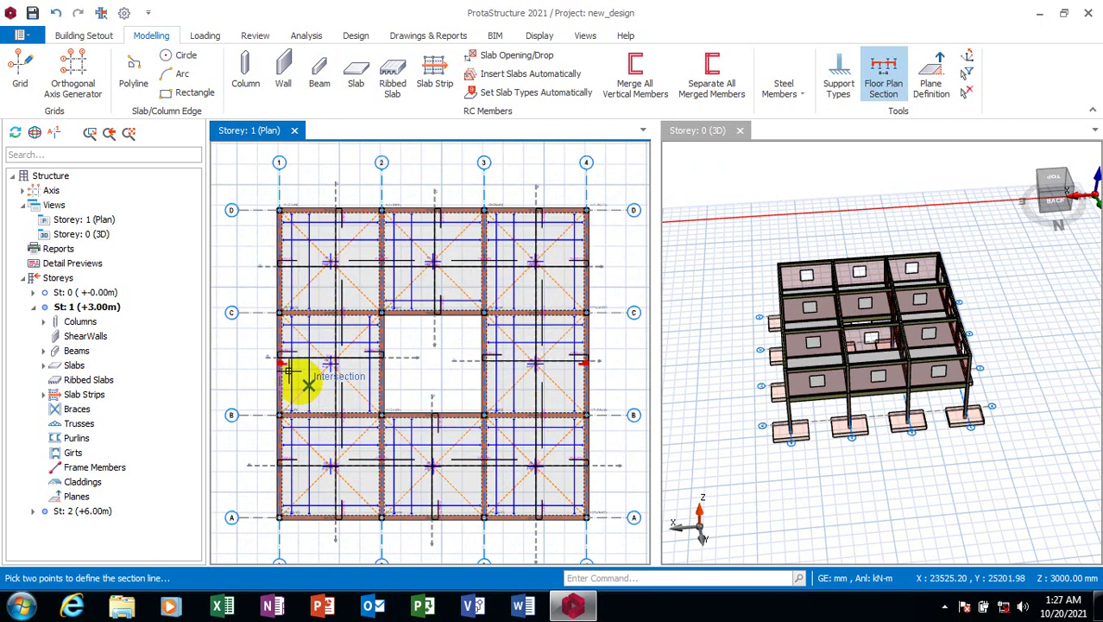
scroll(250, 397, "up", 2)
scroll(259, 363, "up", 2)
scroll(285, 354, "up", 2)
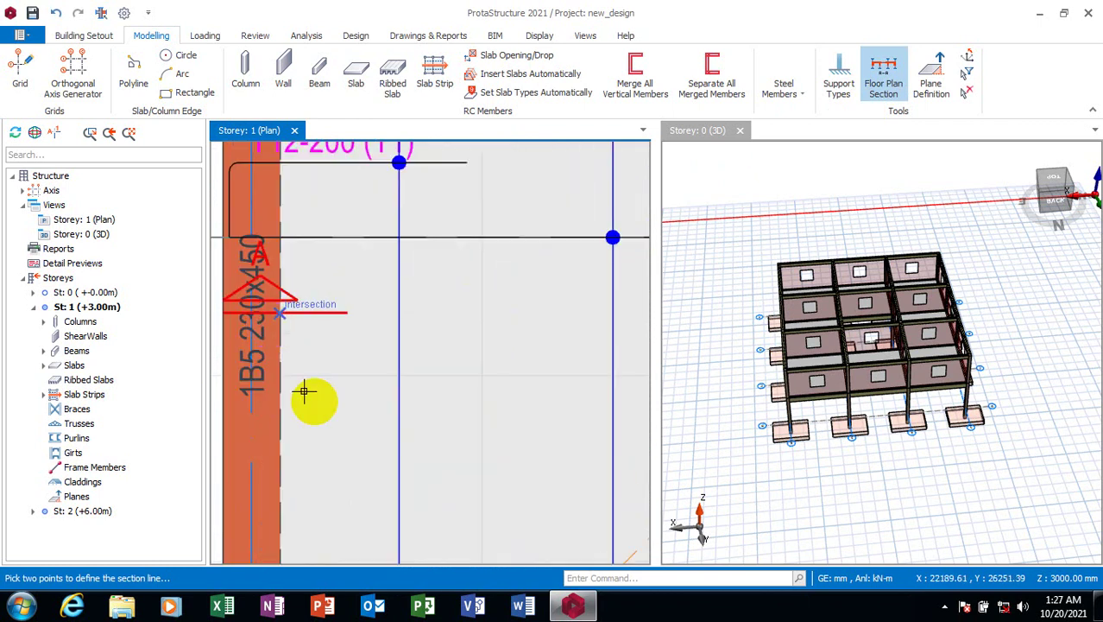
scroll(336, 336, "down", 4)
scroll(311, 414, "down", 2)
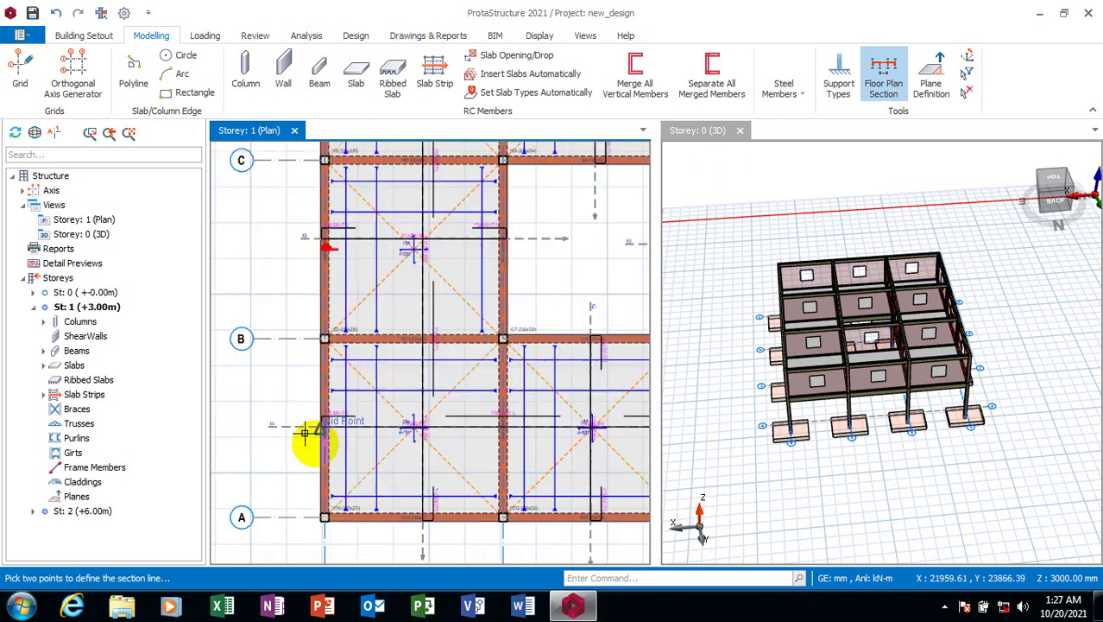
scroll(306, 387, "up", 2)
scroll(315, 364, "up", 2)
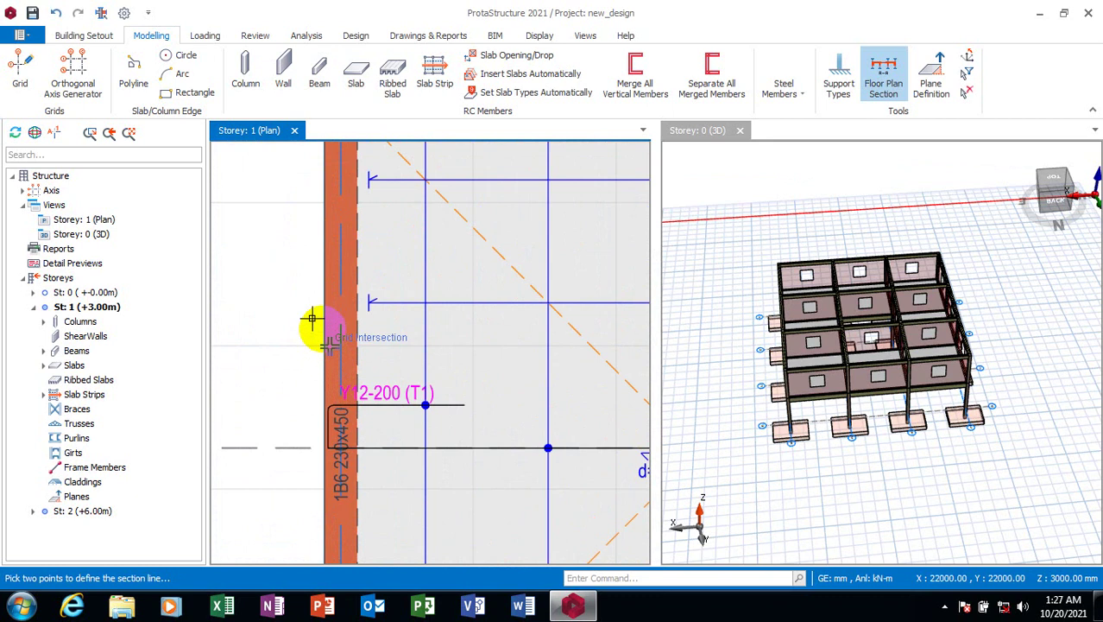
scroll(311, 316, "up", 2)
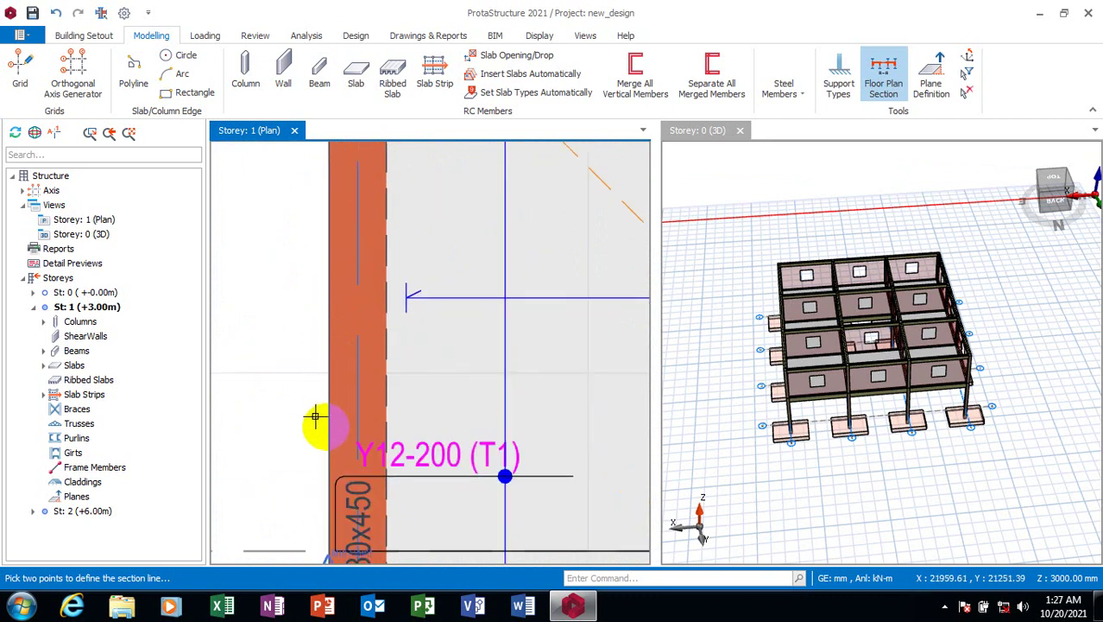
scroll(314, 423, "down", 2)
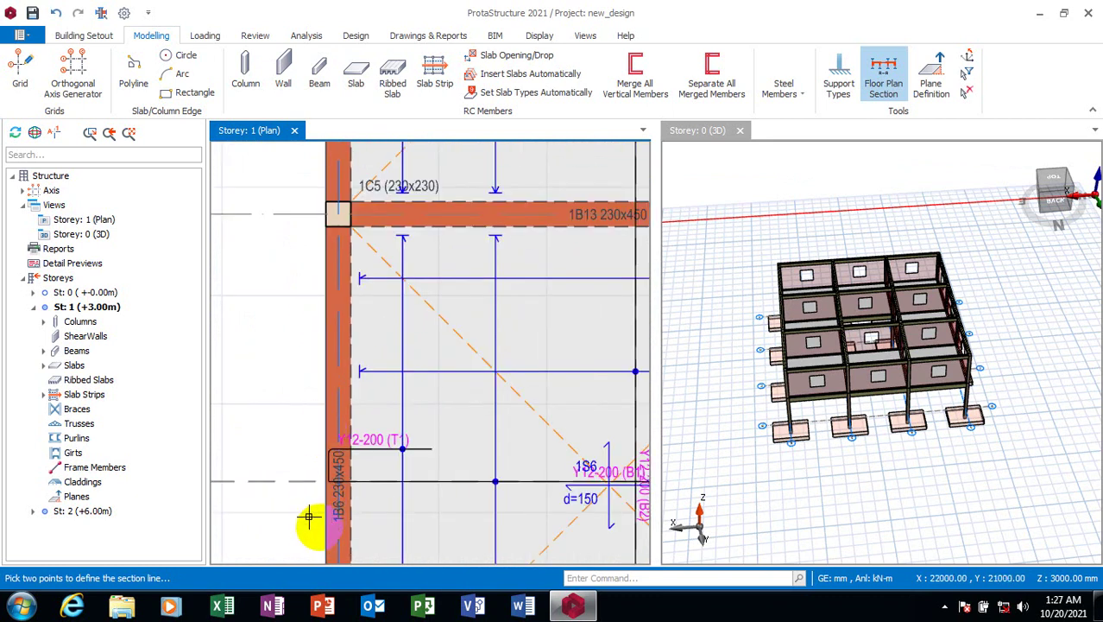
scroll(331, 397, "down", 2)
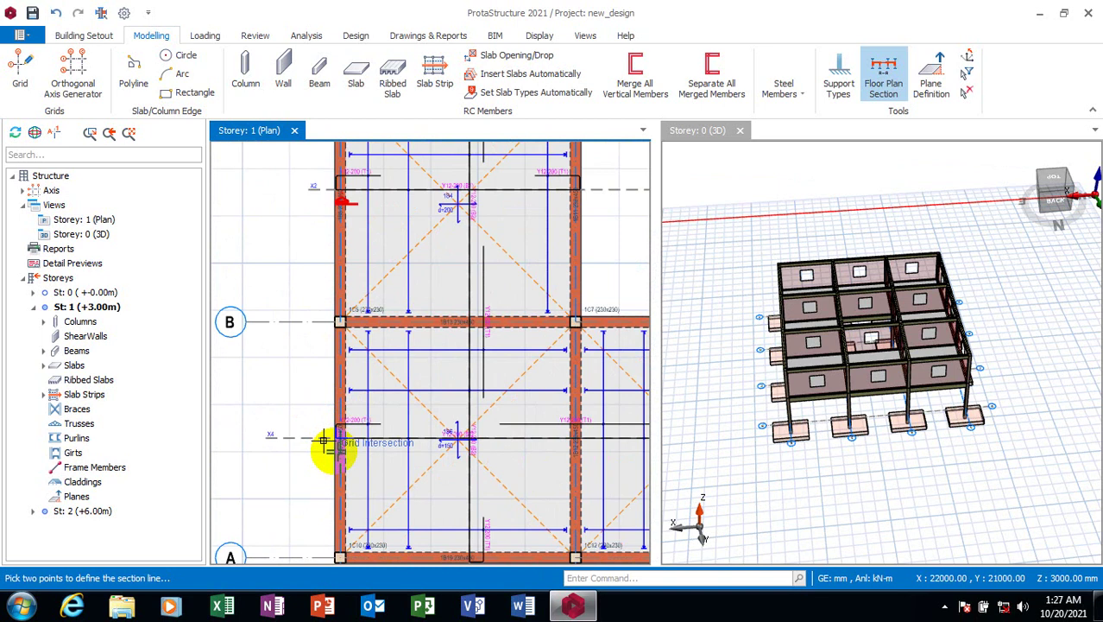
left_click(321, 434)
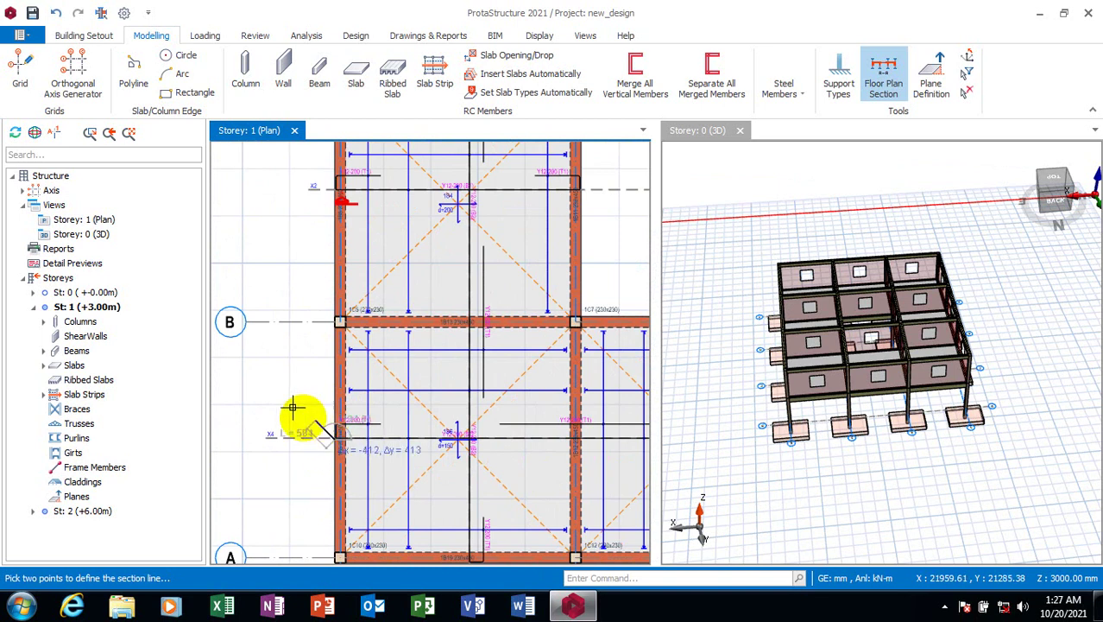
scroll(295, 419, "down", 3)
scroll(483, 432, "up", 3)
scroll(518, 419, "up", 1)
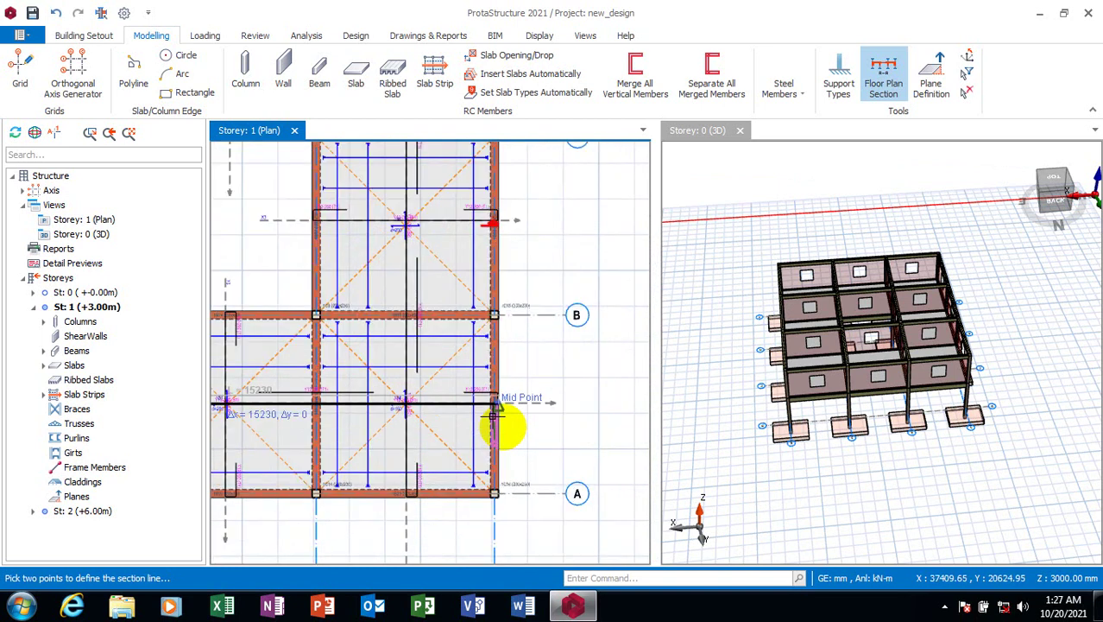
scroll(505, 406, "up", 2)
scroll(496, 388, "up", 1)
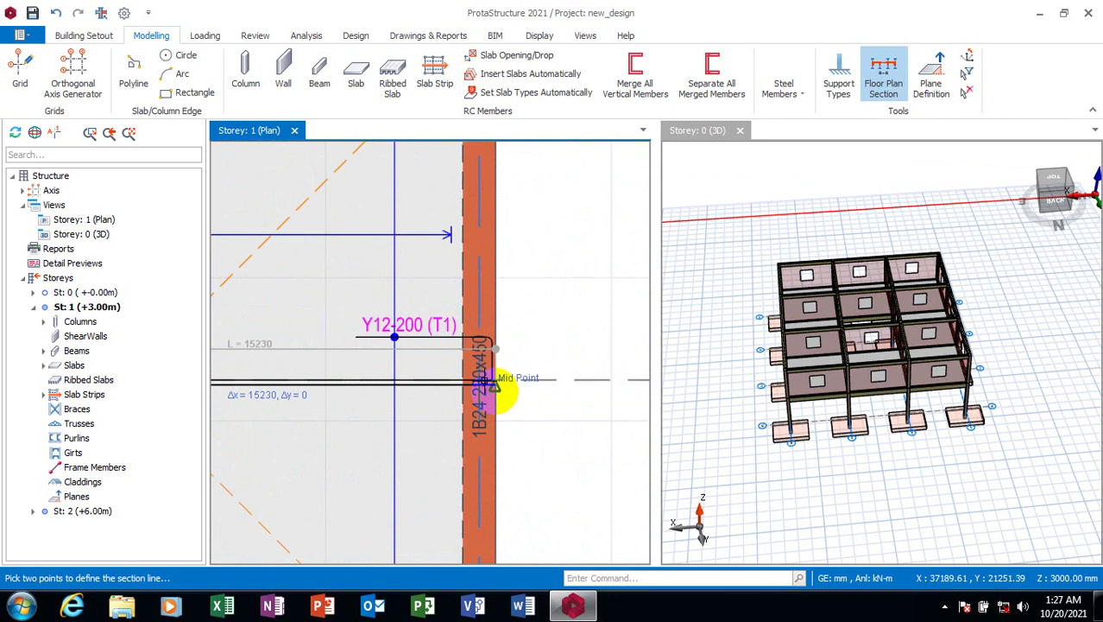
left_click(494, 385)
Zoom around the Storey 1 plan to review the new Section B-B drawing
scroll(365, 345, "down", 2)
scroll(358, 348, "down", 1)
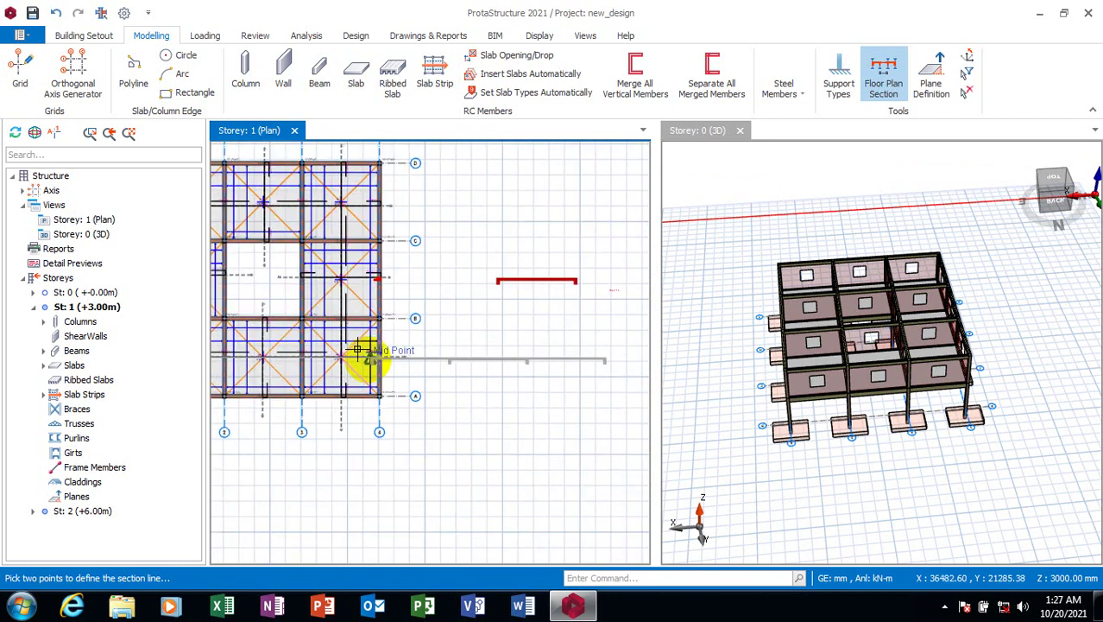
scroll(357, 349, "down", 1)
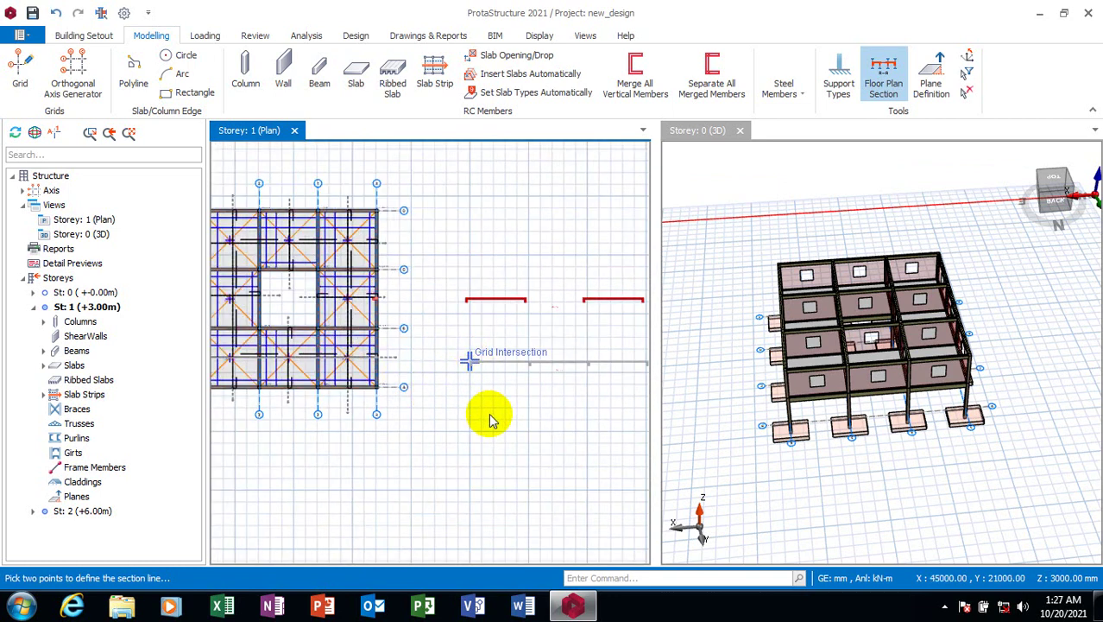
scroll(510, 372, "up", 1)
scroll(522, 367, "up", 1)
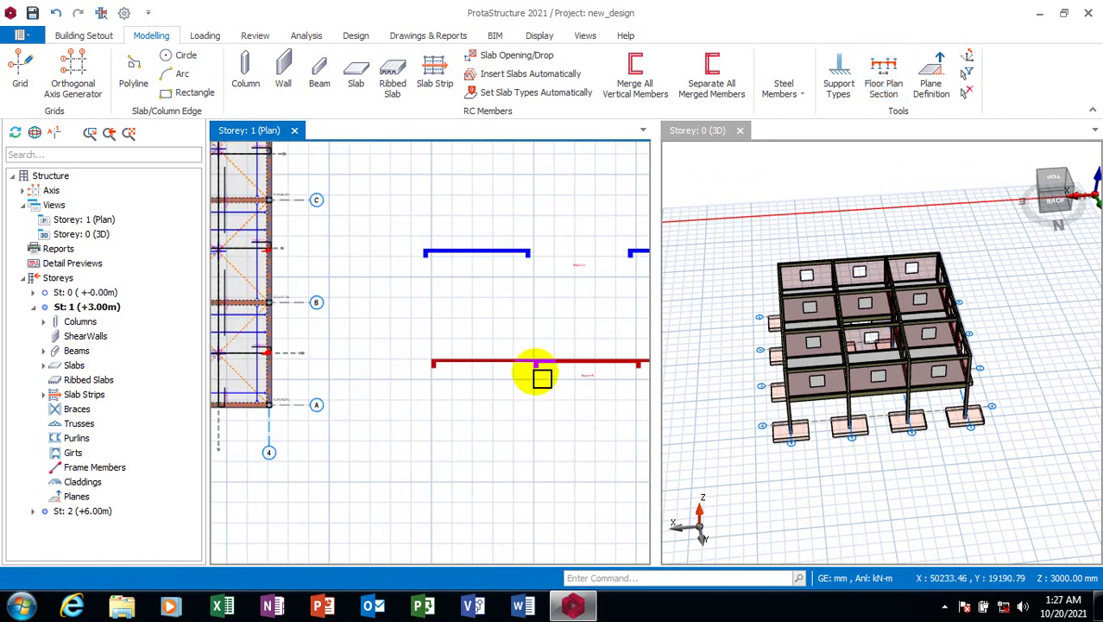
scroll(562, 377, "up", 1)
scroll(570, 382, "up", 1)
scroll(494, 419, "down", 1)
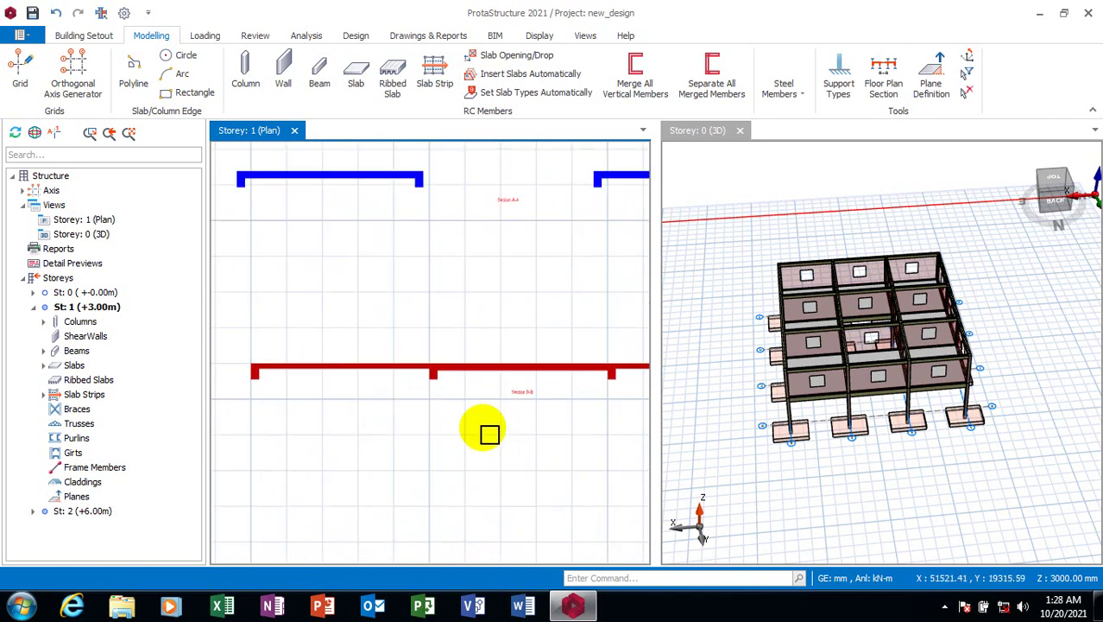
scroll(470, 414, "down", 1)
scroll(455, 397, "up", 1)
scroll(449, 393, "up", 2)
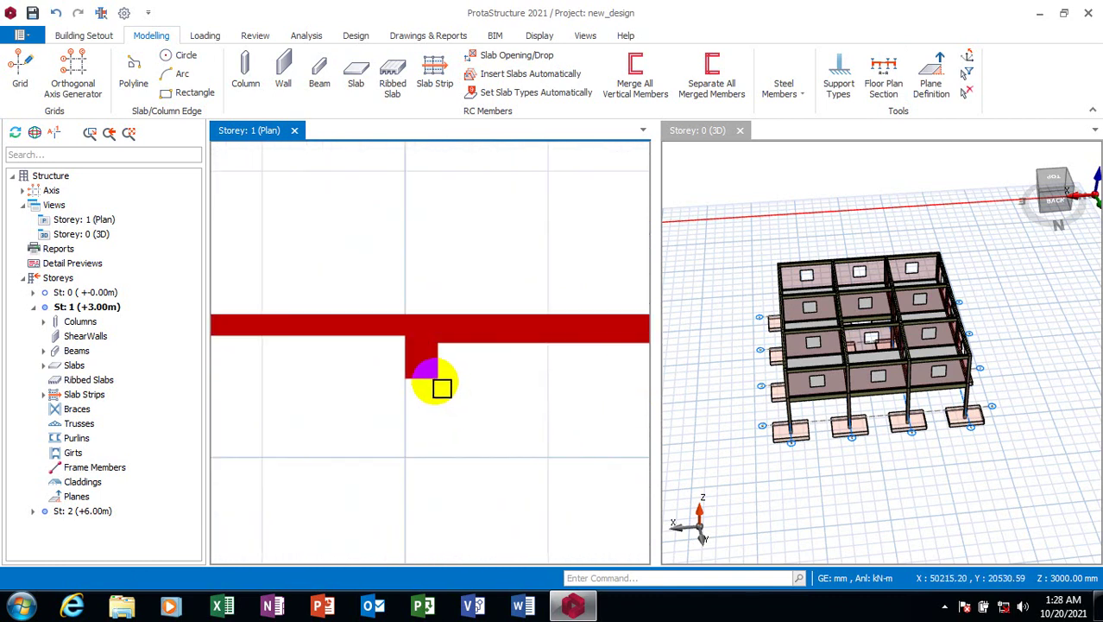
scroll(380, 370, "down", 2)
scroll(431, 360, "down", 1)
scroll(487, 376, "up", 2)
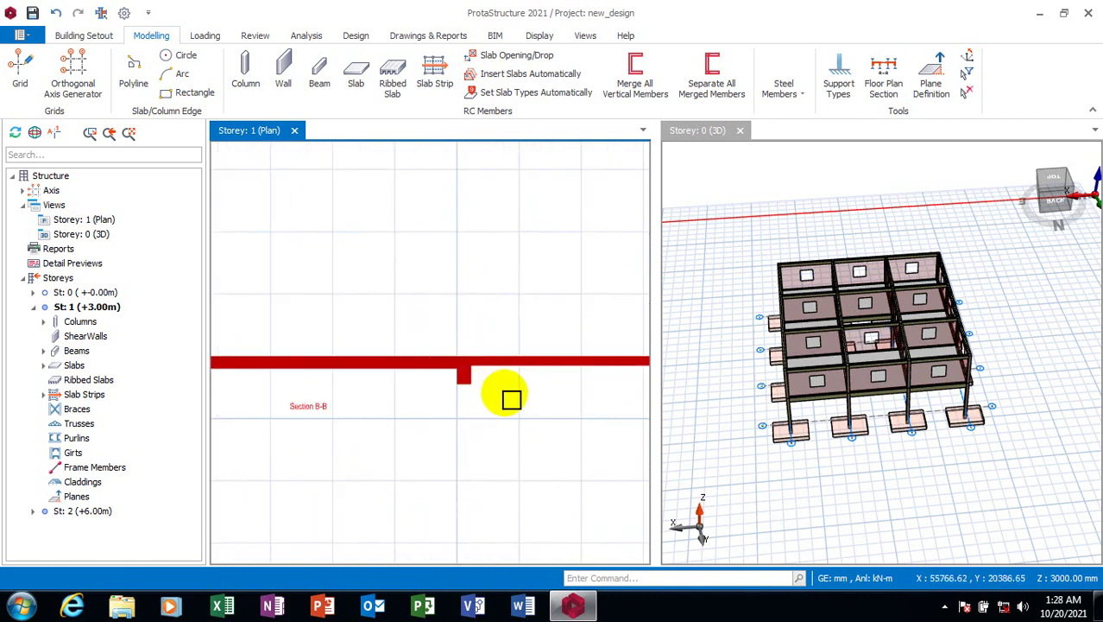
scroll(511, 399, "down", 2)
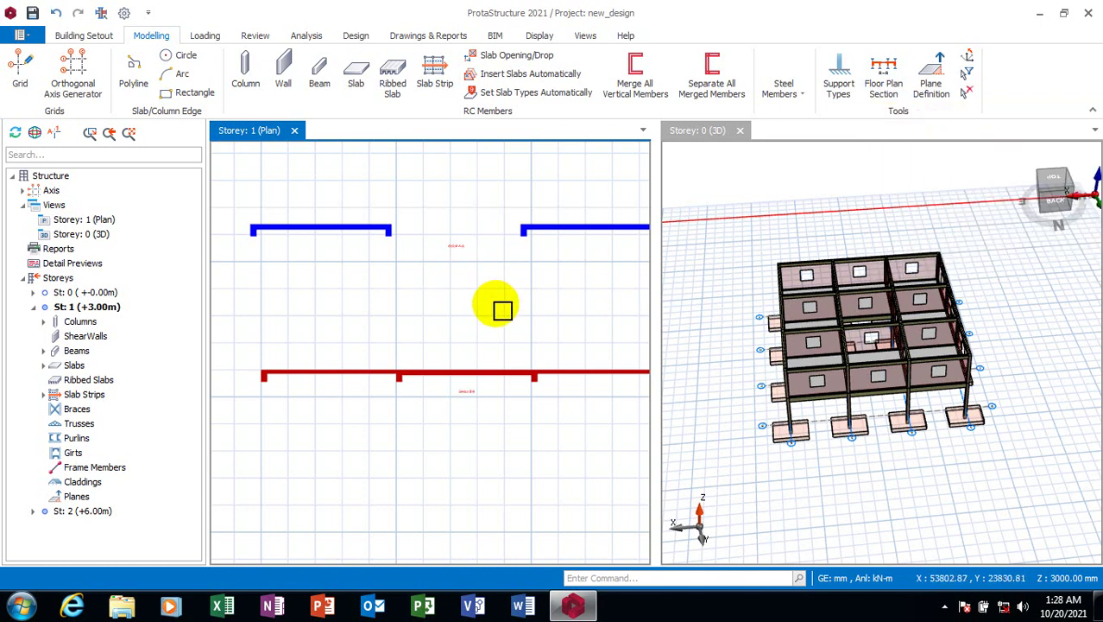
scroll(502, 310, "down", 2)
scroll(524, 310, "down", 3)
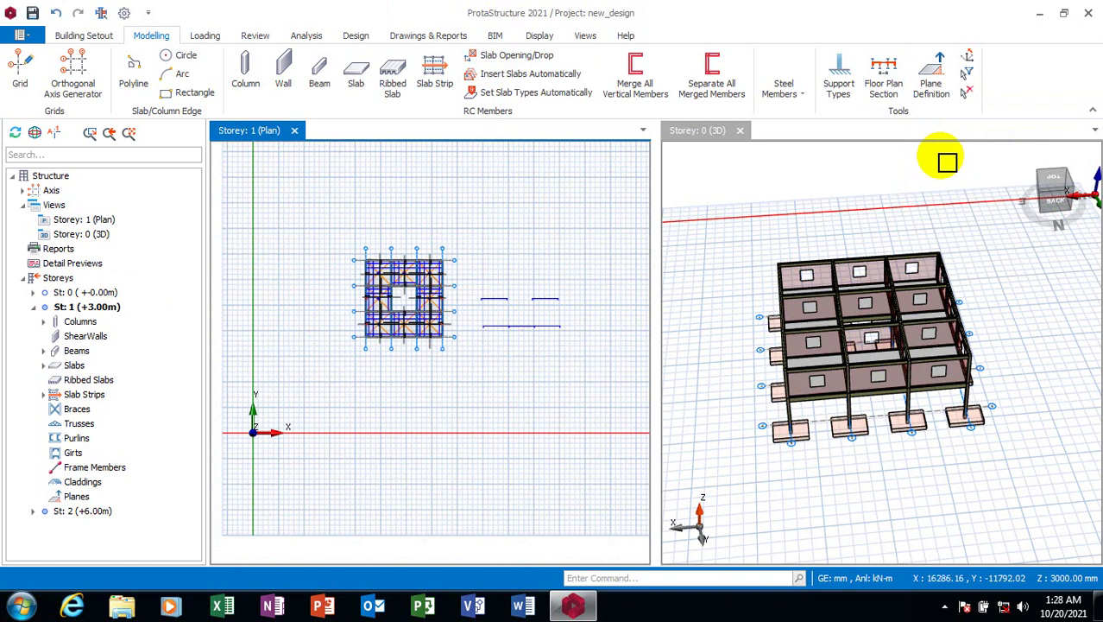
scroll(423, 315, "up", 1)
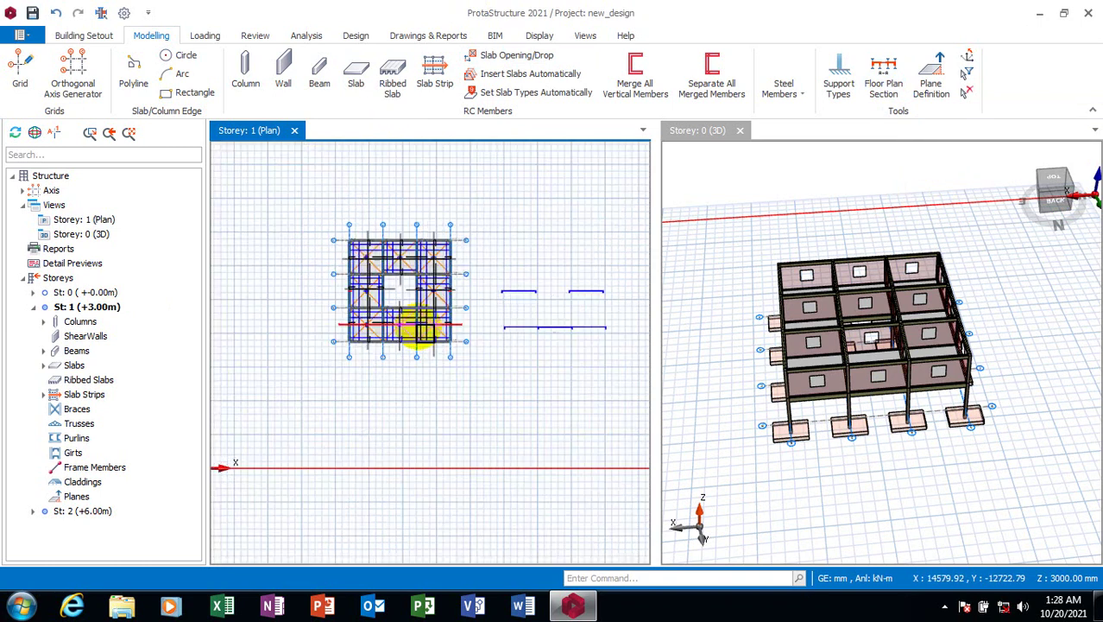
scroll(420, 320, "up", 1)
scroll(302, 247, "up", 2)
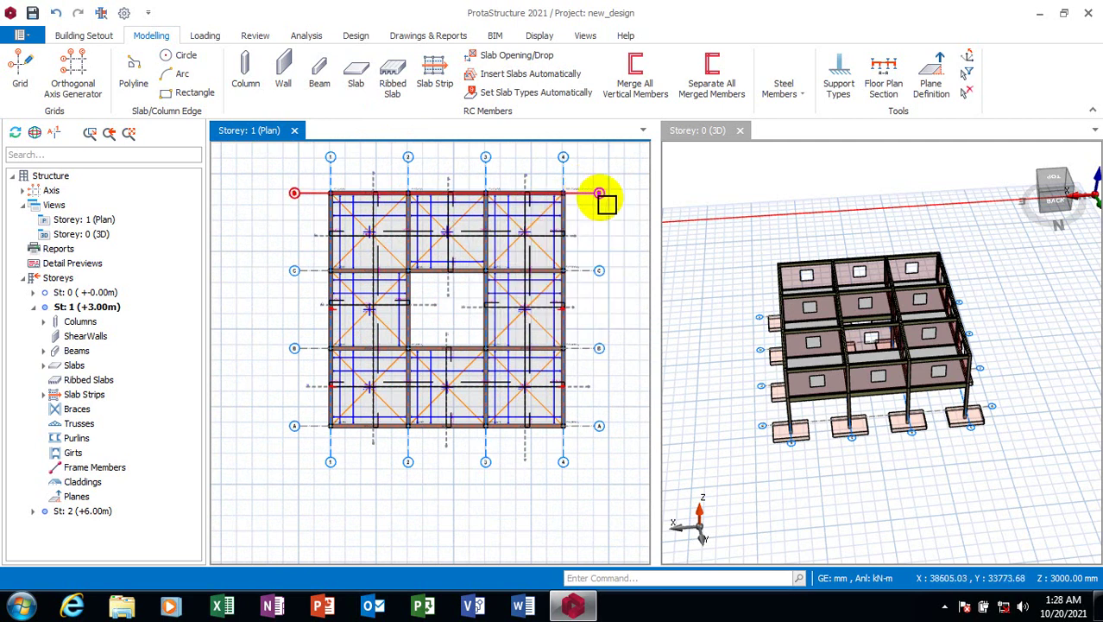
scroll(623, 192, "up", 1)
scroll(526, 263, "down", 1)
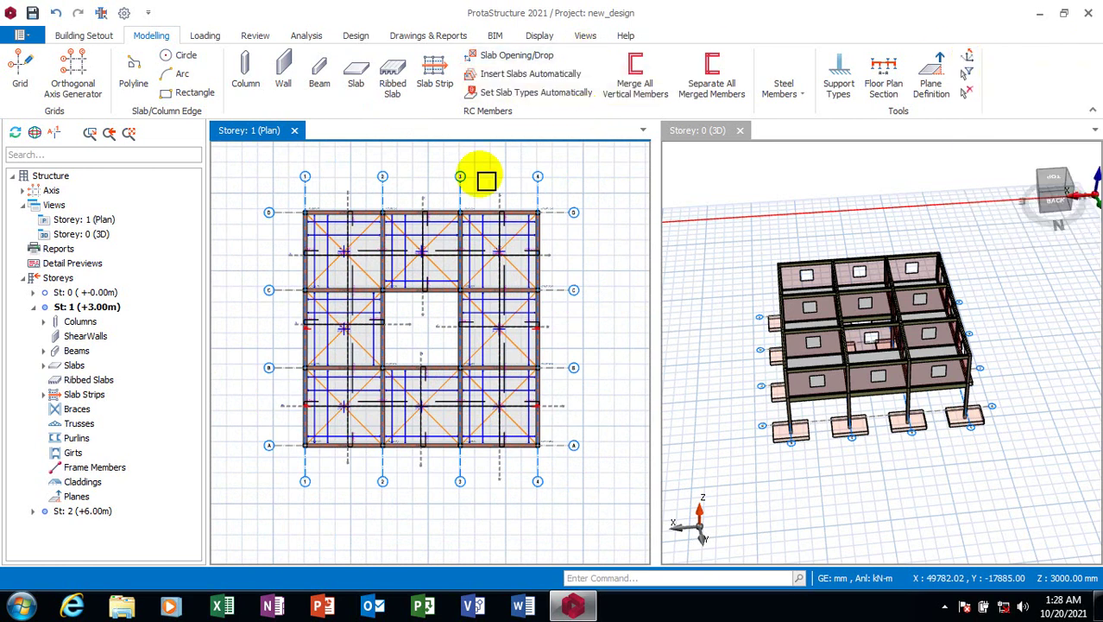
Step through the Loading, Review, Analysis, Design and Drawings & Reports ribbons to reach the BIM tools
left_click(209, 40)
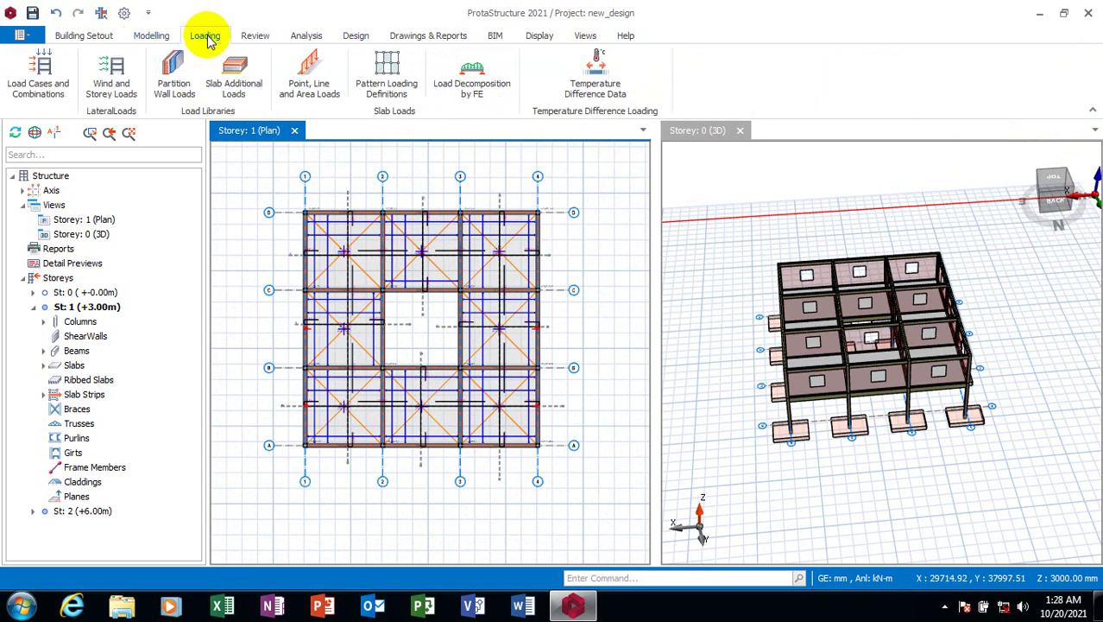
left_click(257, 36)
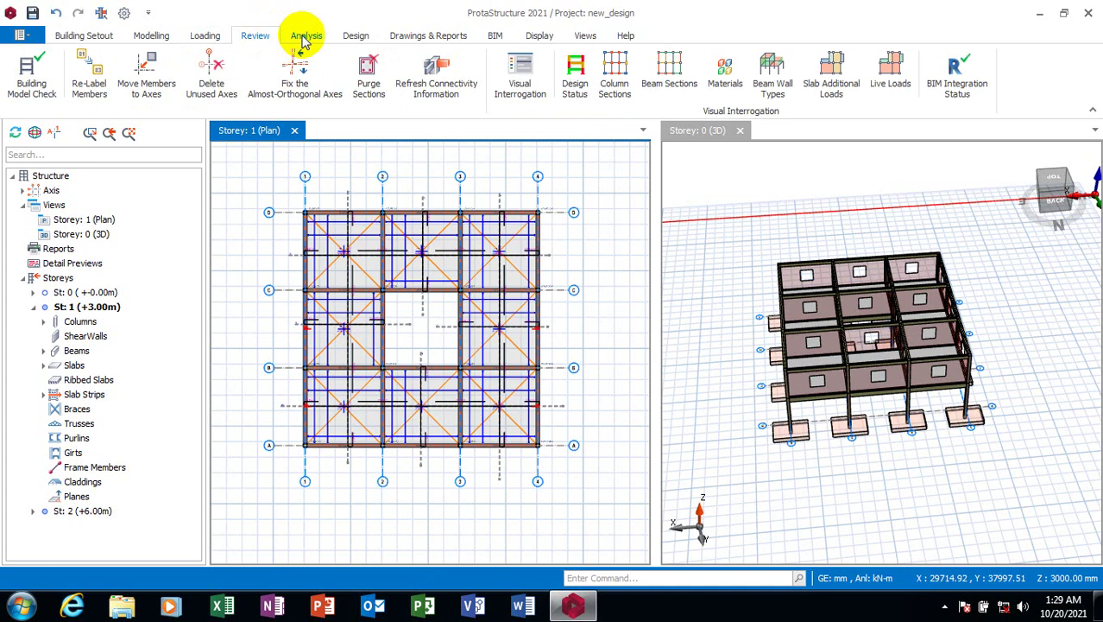
left_click(304, 38)
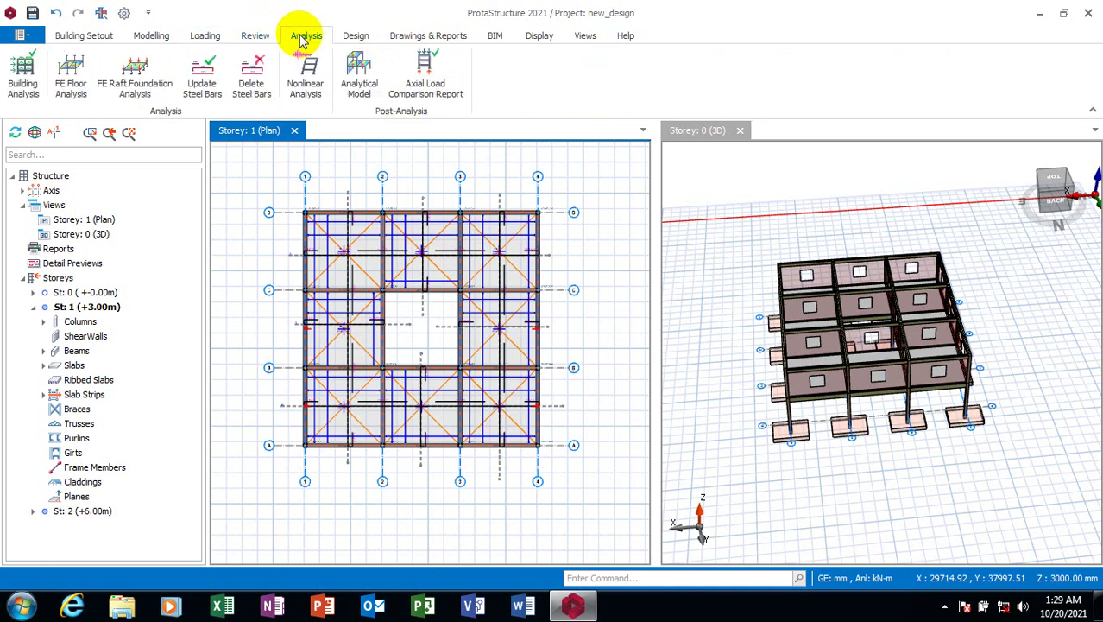
left_click(357, 38)
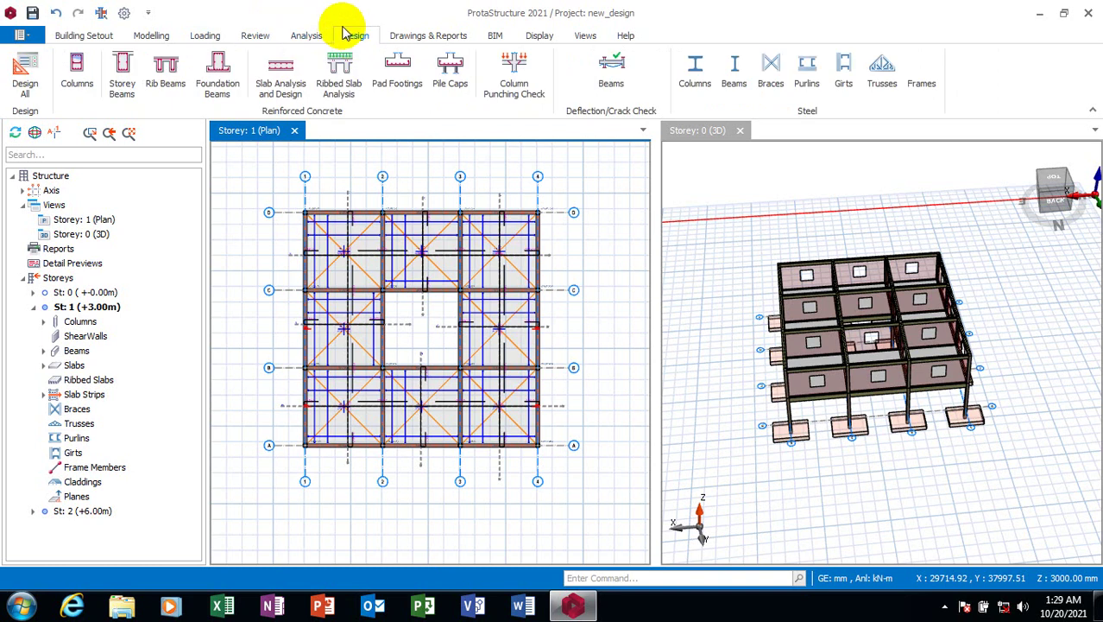
left_click(436, 39)
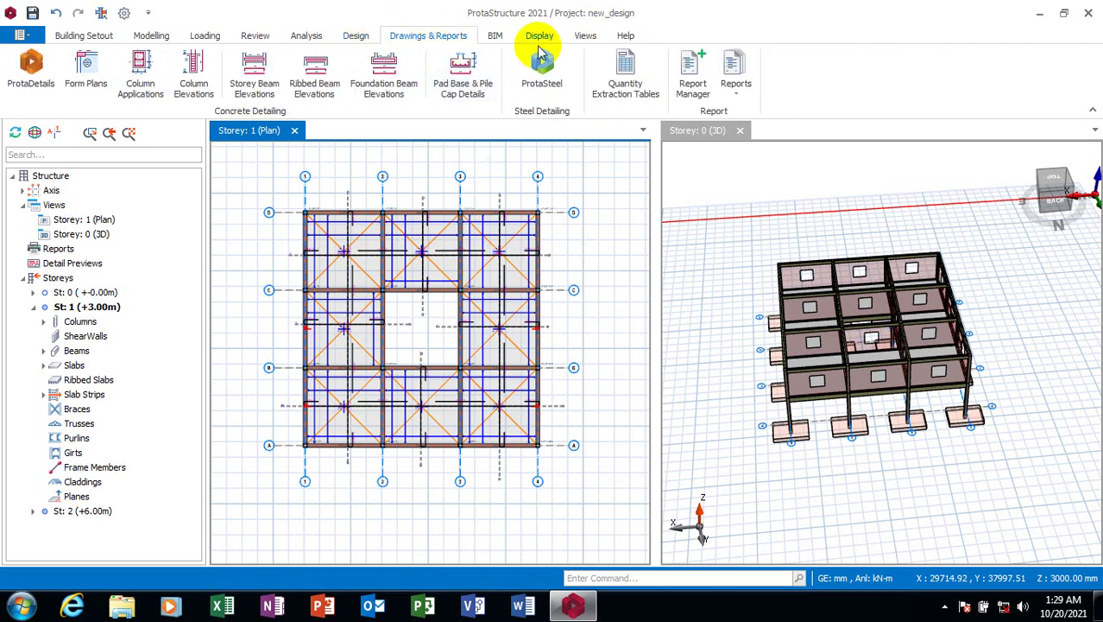
left_click(495, 37)
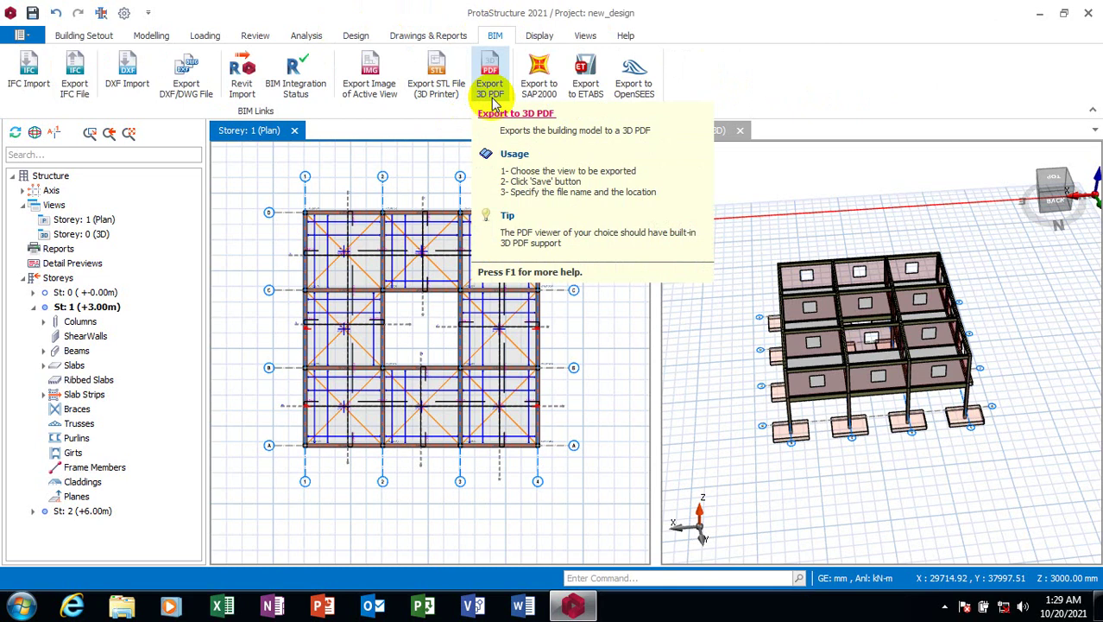
Make the Storey 0 (3D) view active and launch BIM > Export 3D PDF
left_click(967, 454)
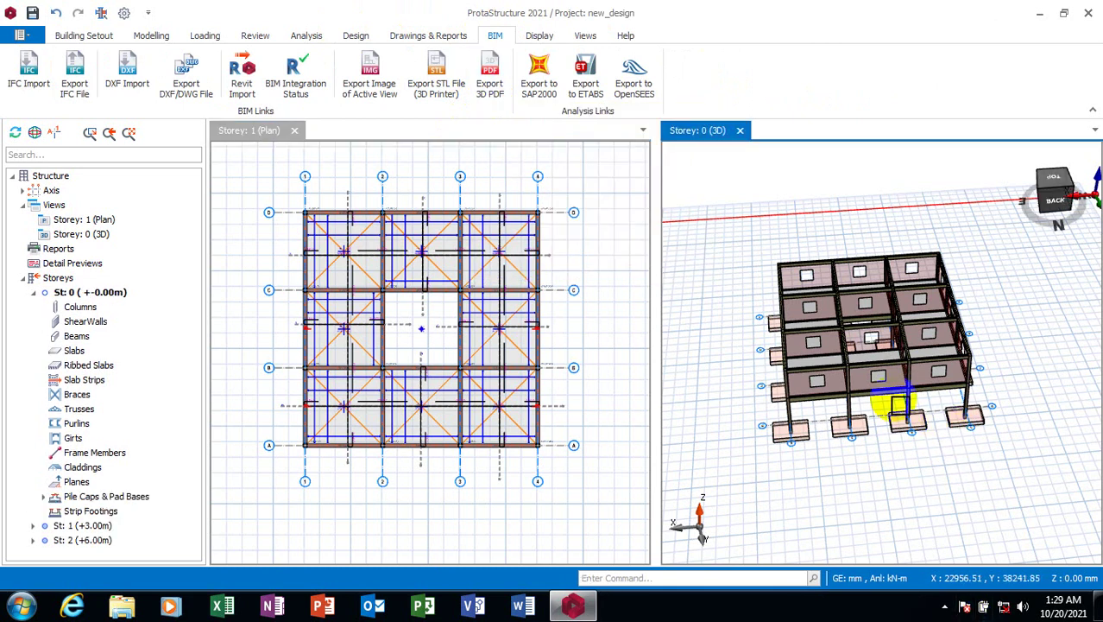
scroll(898, 405, "up", 3)
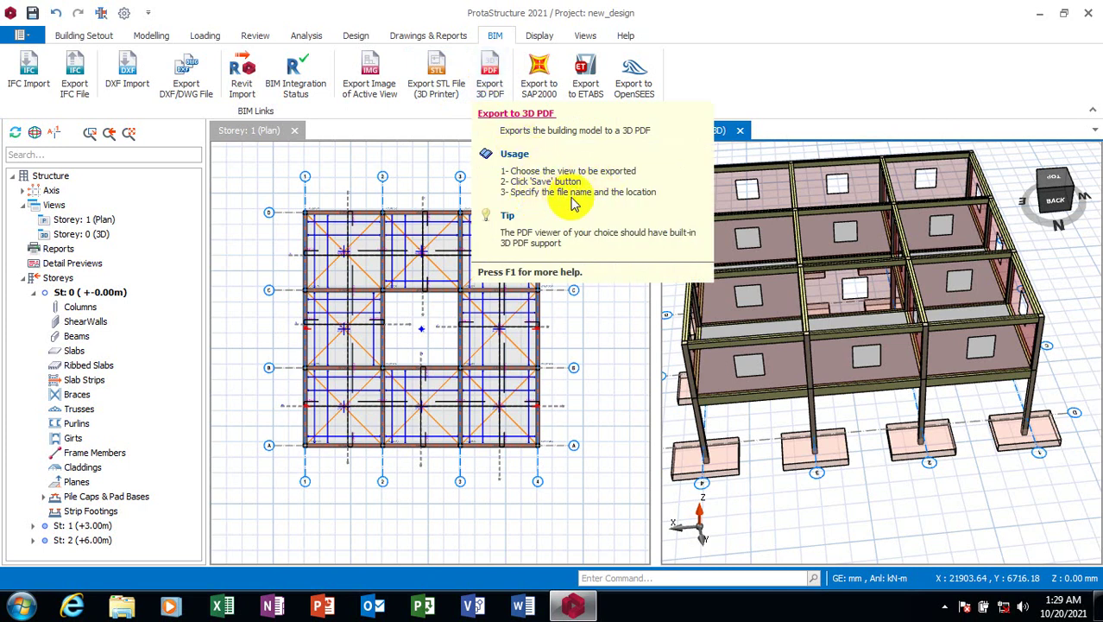
left_click(494, 86)
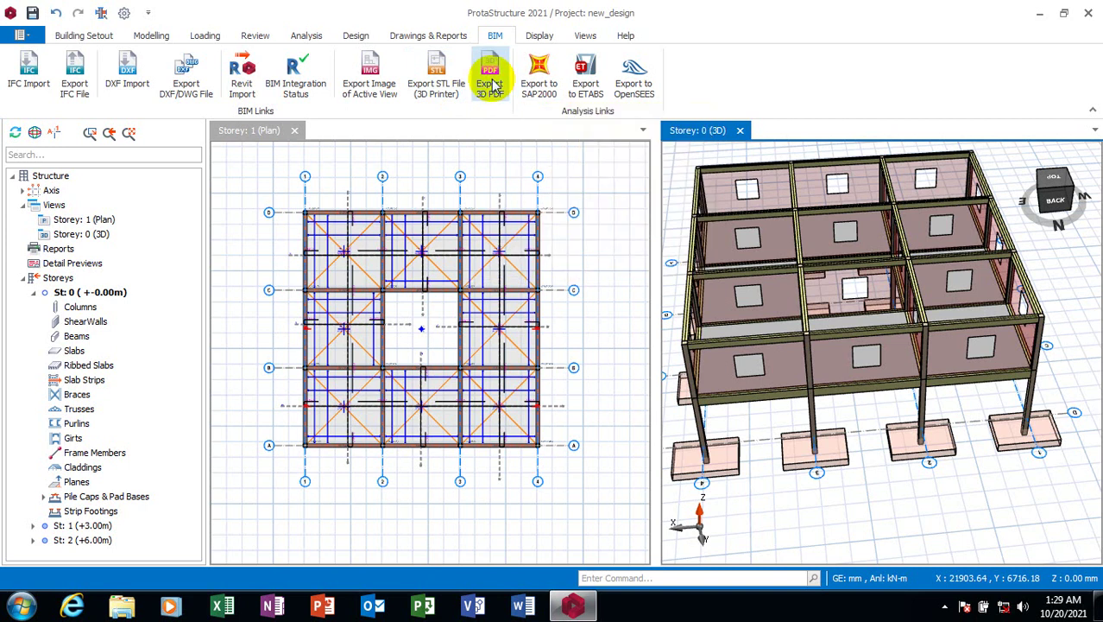
left_click(492, 87)
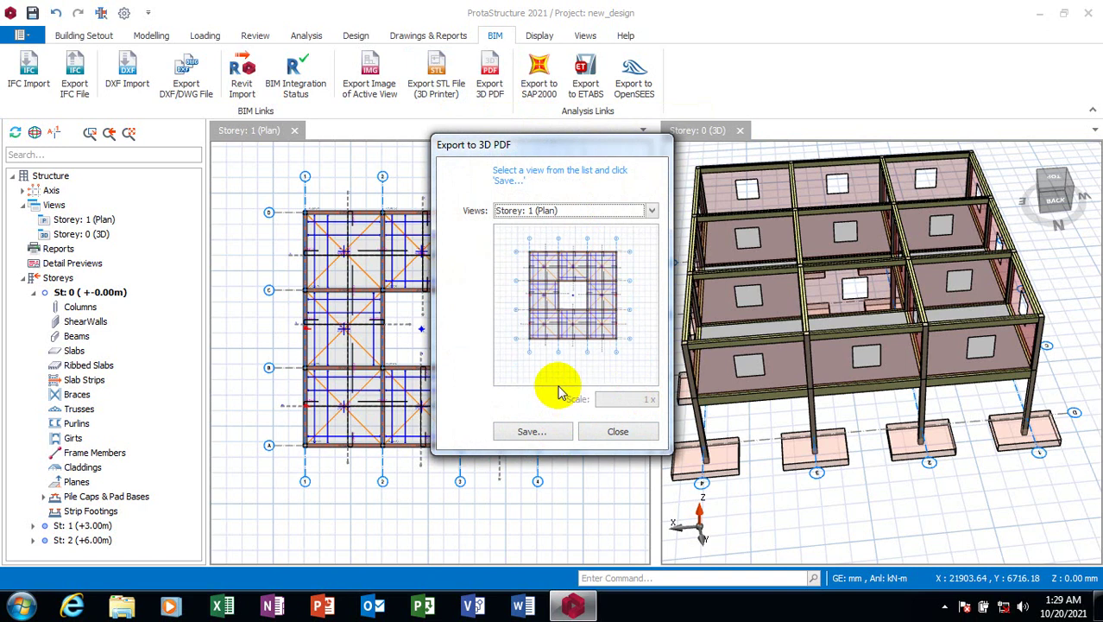
Export the Storey 1 (Plan) view to the Desktop as 3d.pdf and check the views list
left_click(557, 435)
type("3d")
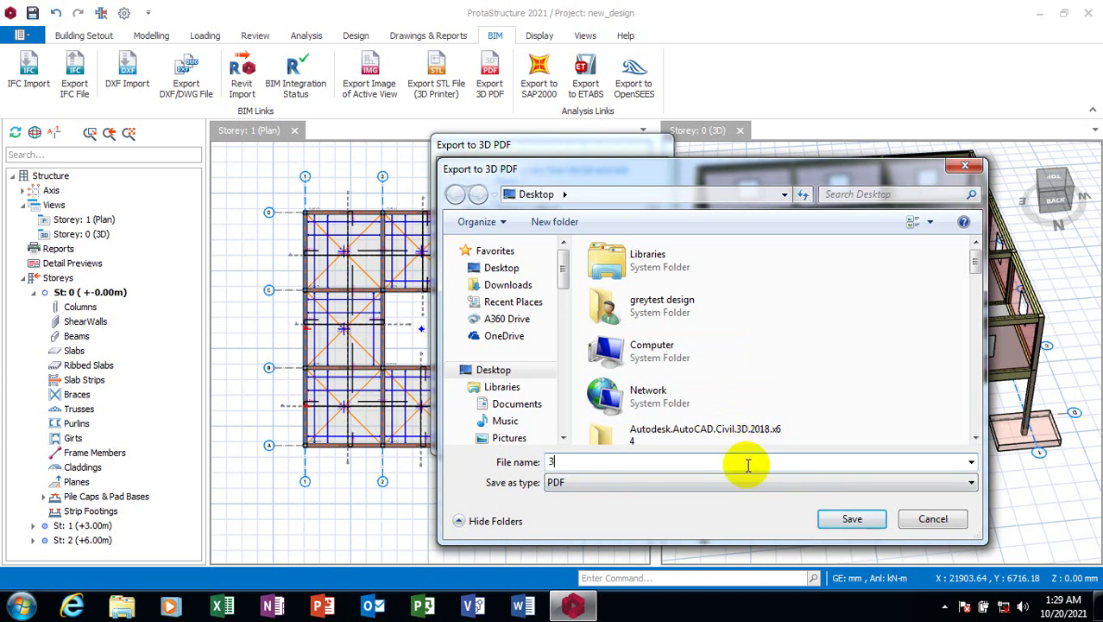
left_click(853, 520)
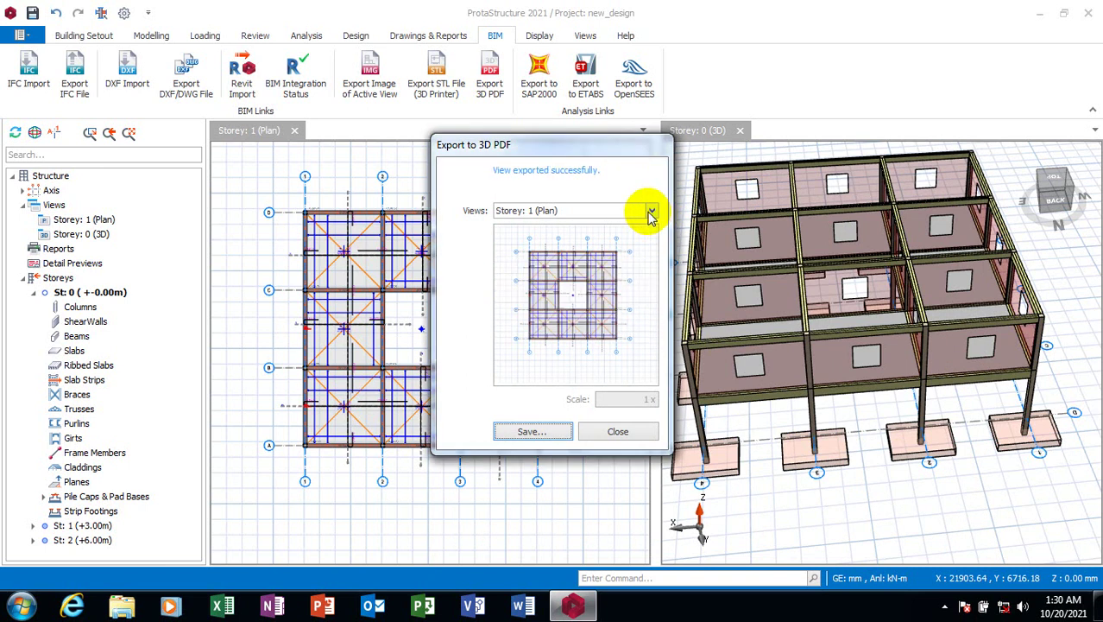
left_click(651, 212)
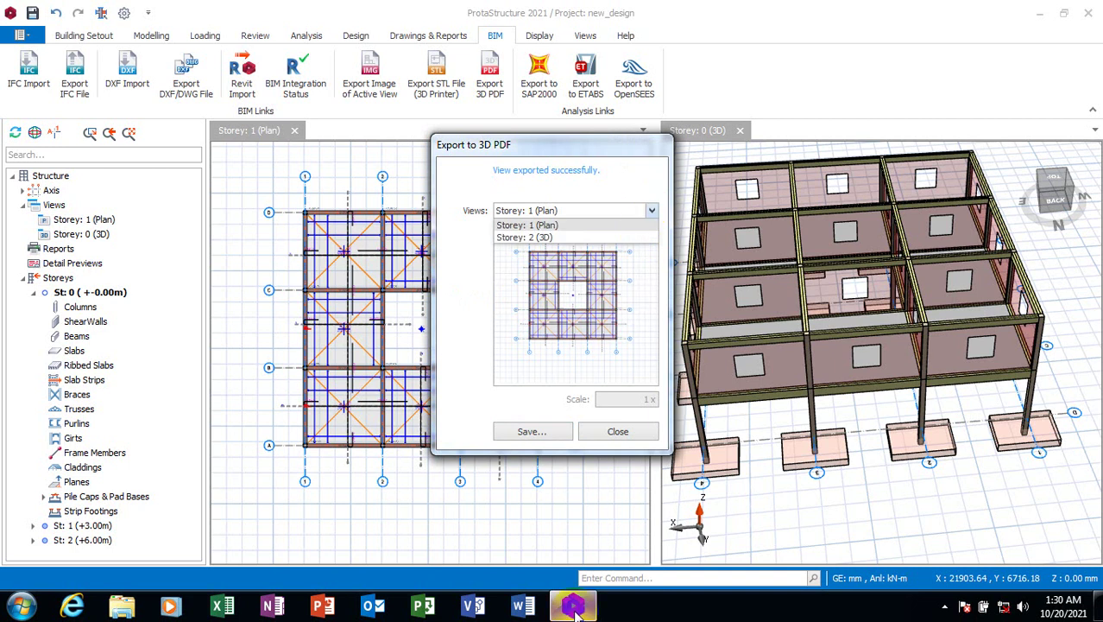
Open Documents from the Start menu and browse into the ProtaData2021 folder
left_click(21, 607)
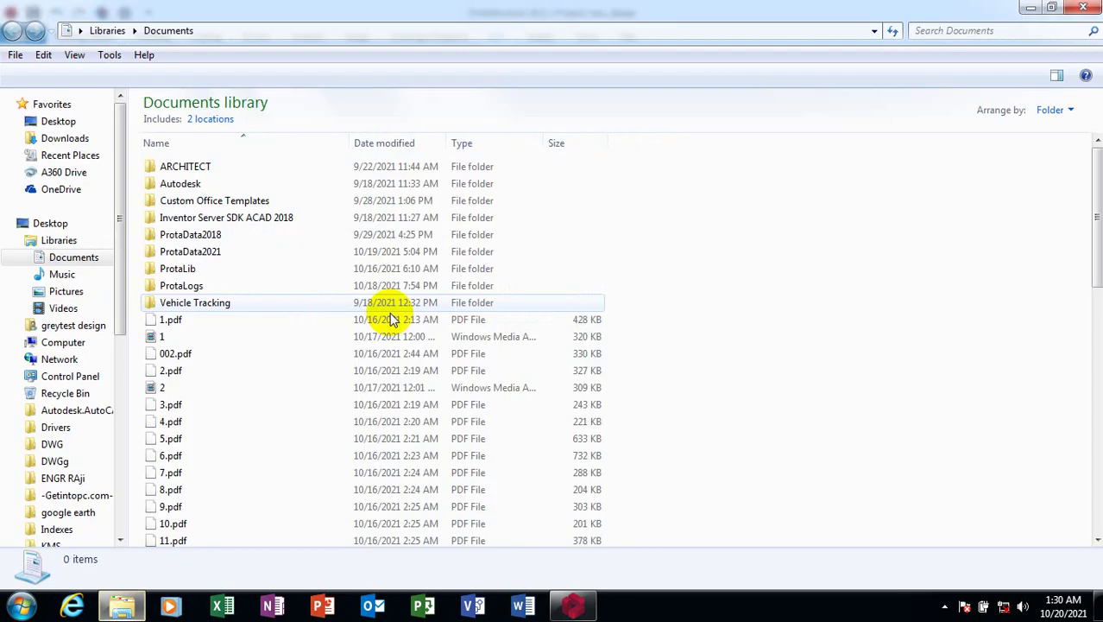
scroll(470, 393, "down", 1)
scroll(476, 389, "down", 5)
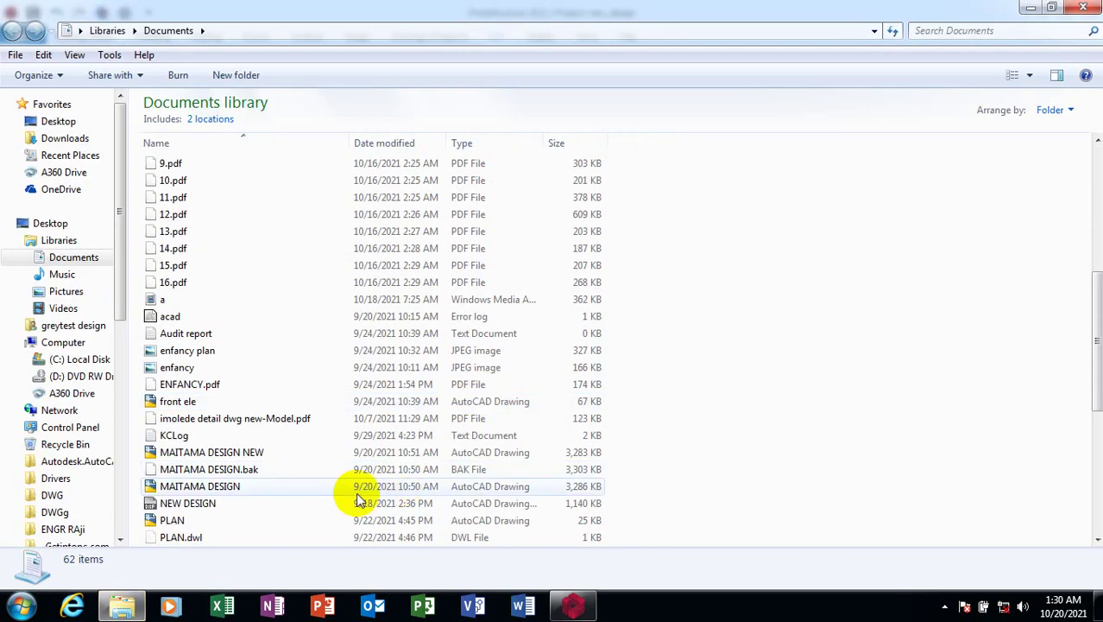
scroll(188, 262, "up", 2)
scroll(192, 252, "up", 1)
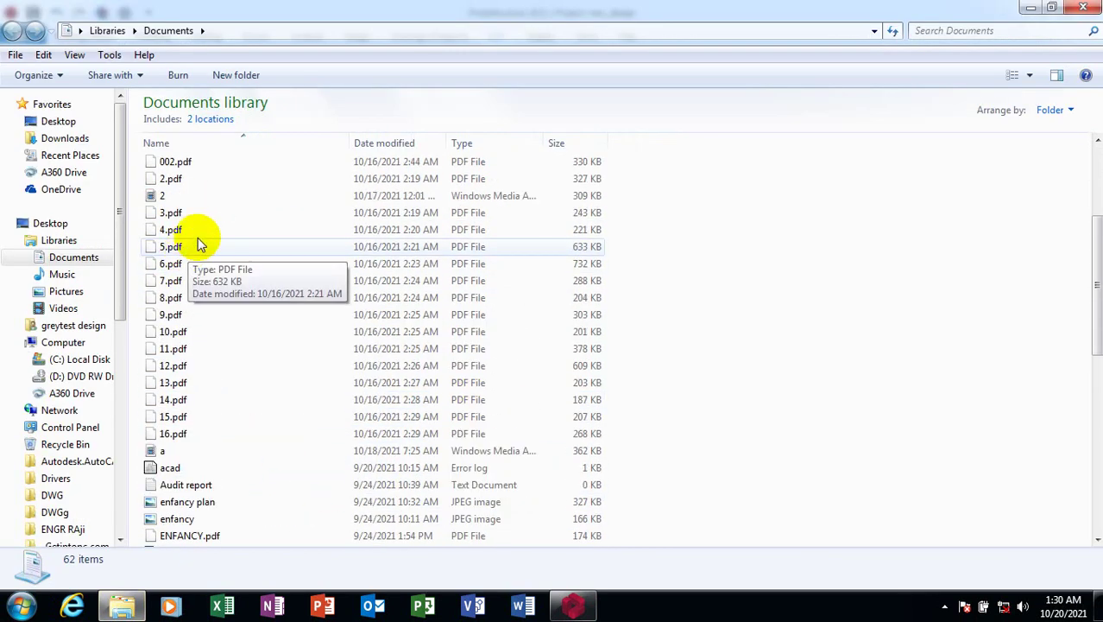
scroll(198, 239, "up", 3)
scroll(216, 294, "down", 1)
scroll(226, 327, "down", 3)
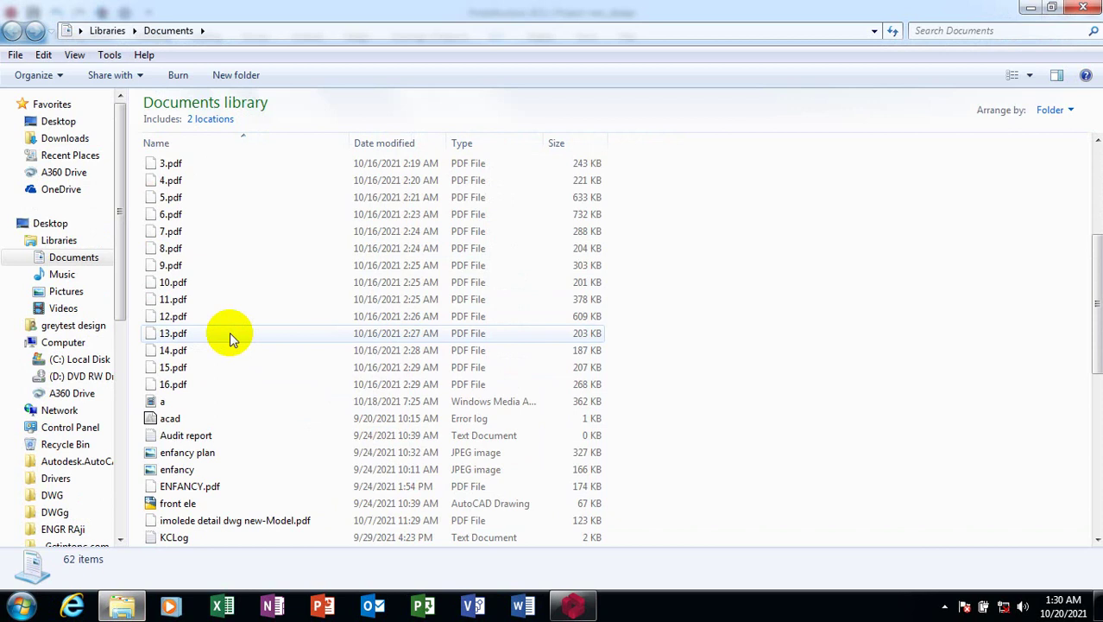
scroll(230, 336, "up", 2)
scroll(231, 337, "down", 4)
scroll(230, 336, "down", 5)
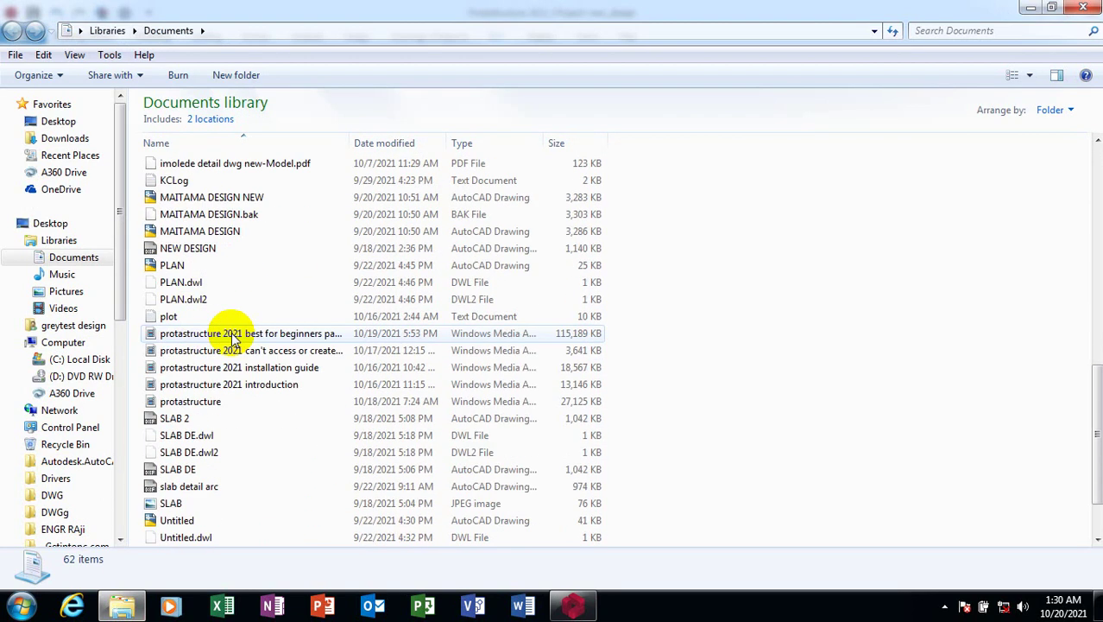
scroll(232, 339, "down", 2)
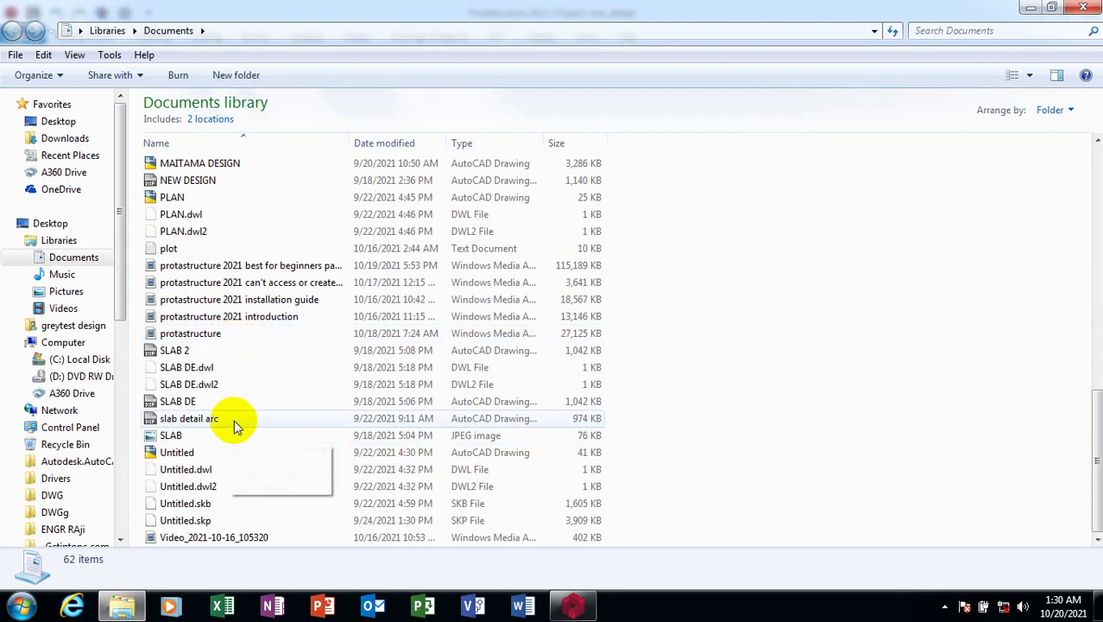
scroll(266, 335, "up", 1)
scroll(266, 333, "up", 2)
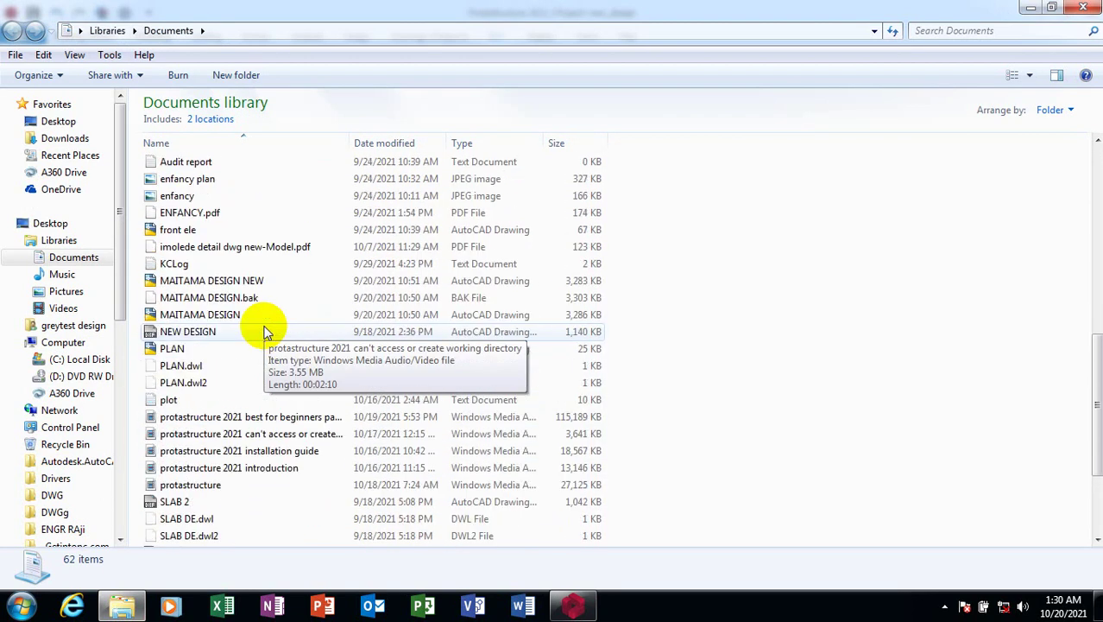
scroll(266, 333, "up", 1)
scroll(266, 333, "up", 1)
scroll(266, 333, "up", 2)
scroll(265, 333, "up", 2)
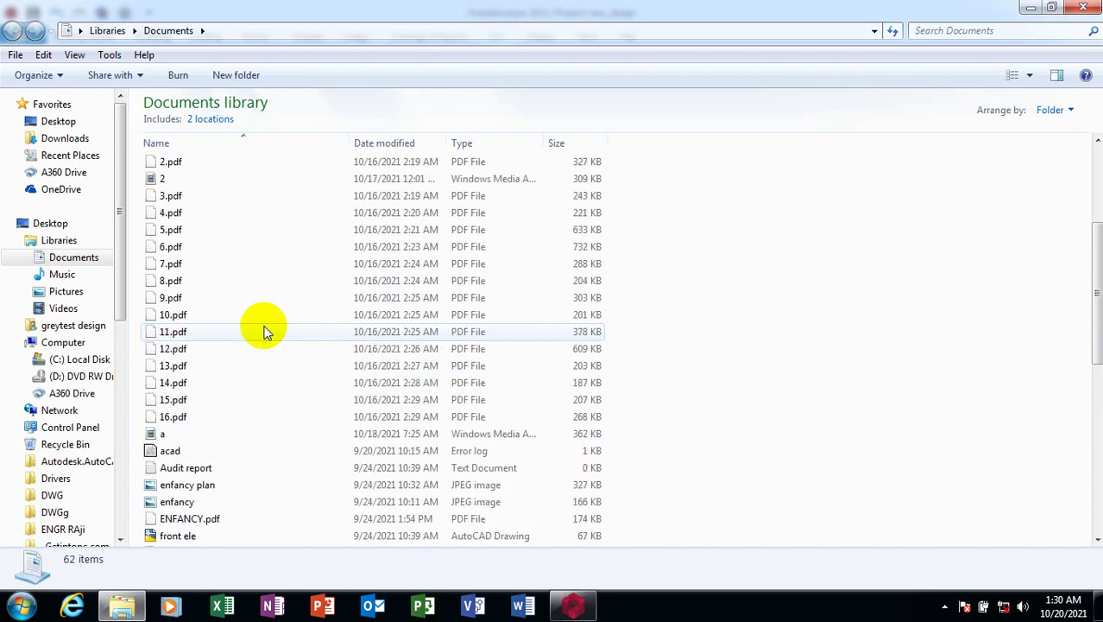
scroll(266, 333, "up", 3)
scroll(266, 335, "up", 1)
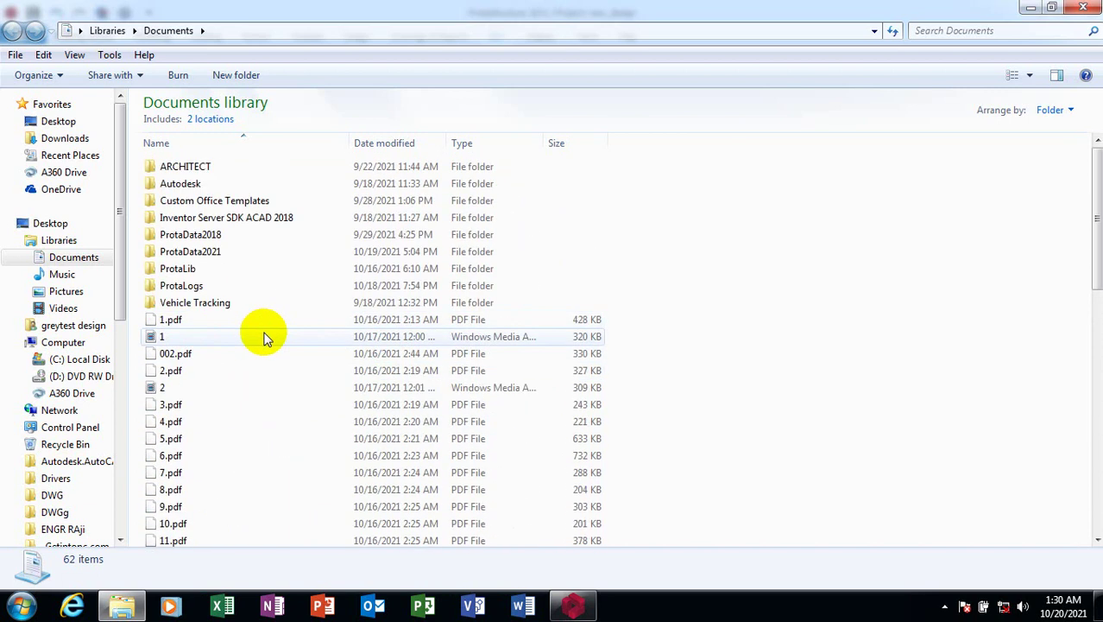
left_click(268, 250)
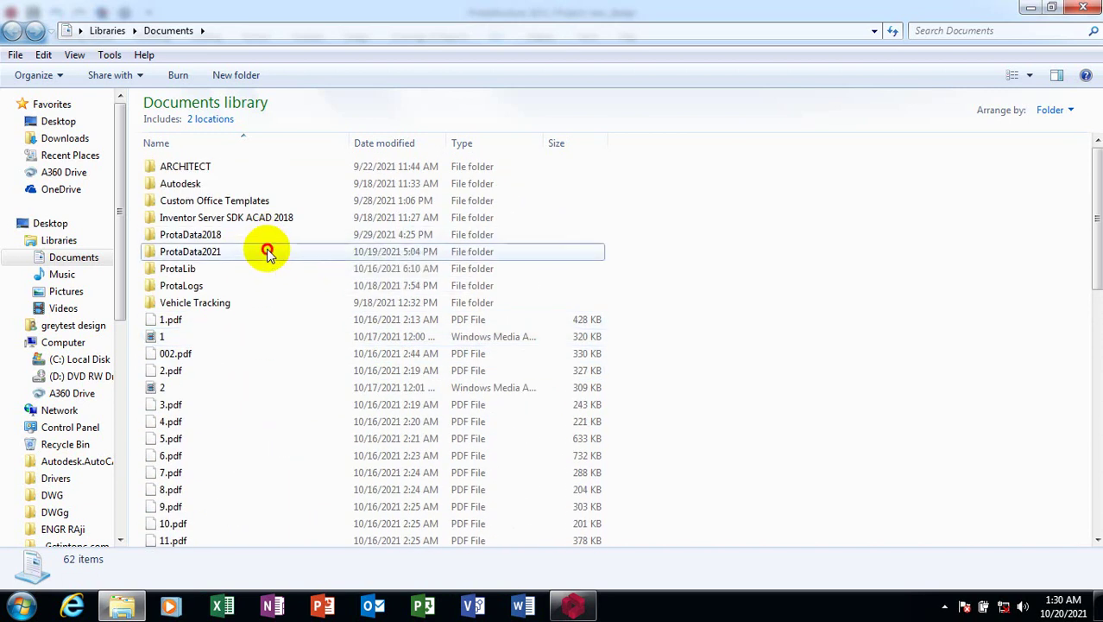
double_click(267, 250)
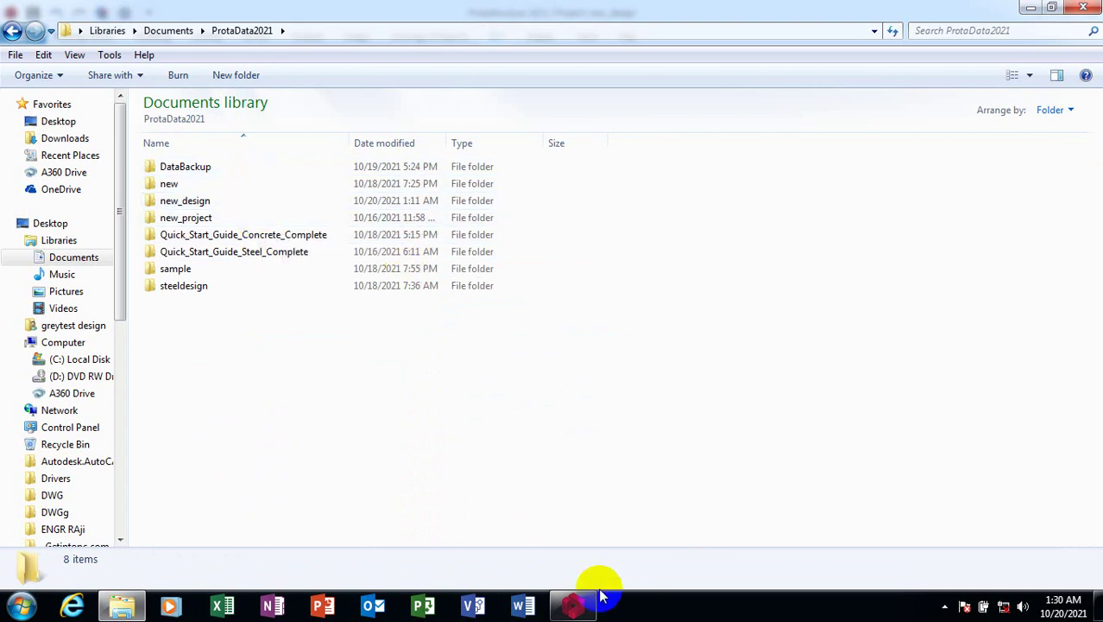
Browse the new_design project's Reports, SAP2000 and FEM3D folders, then return to Documents
left_click(574, 602)
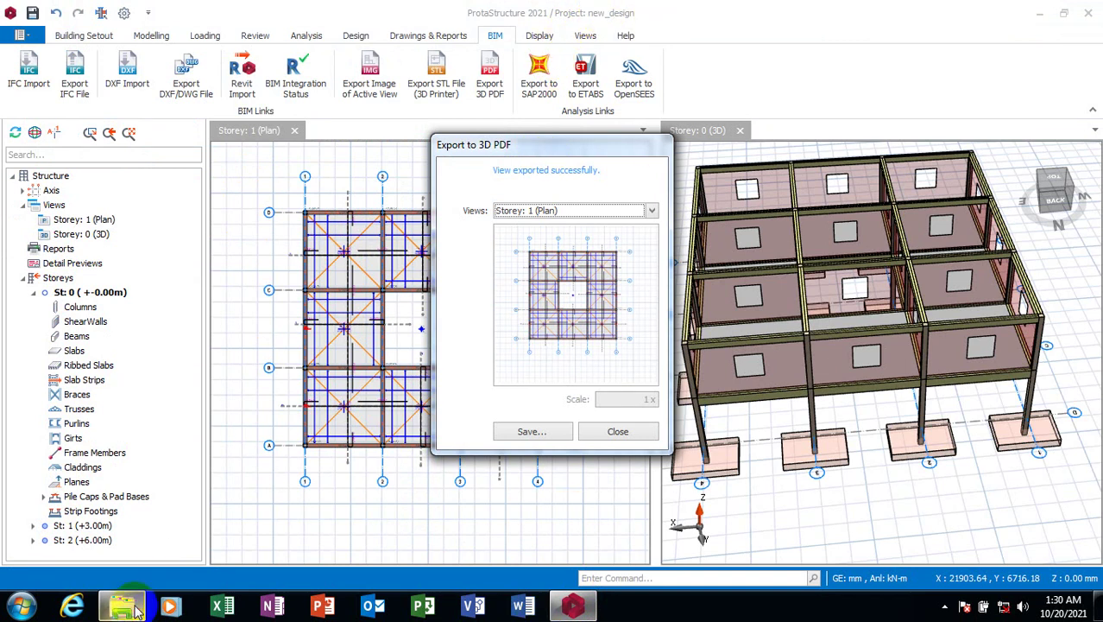
left_click(125, 604)
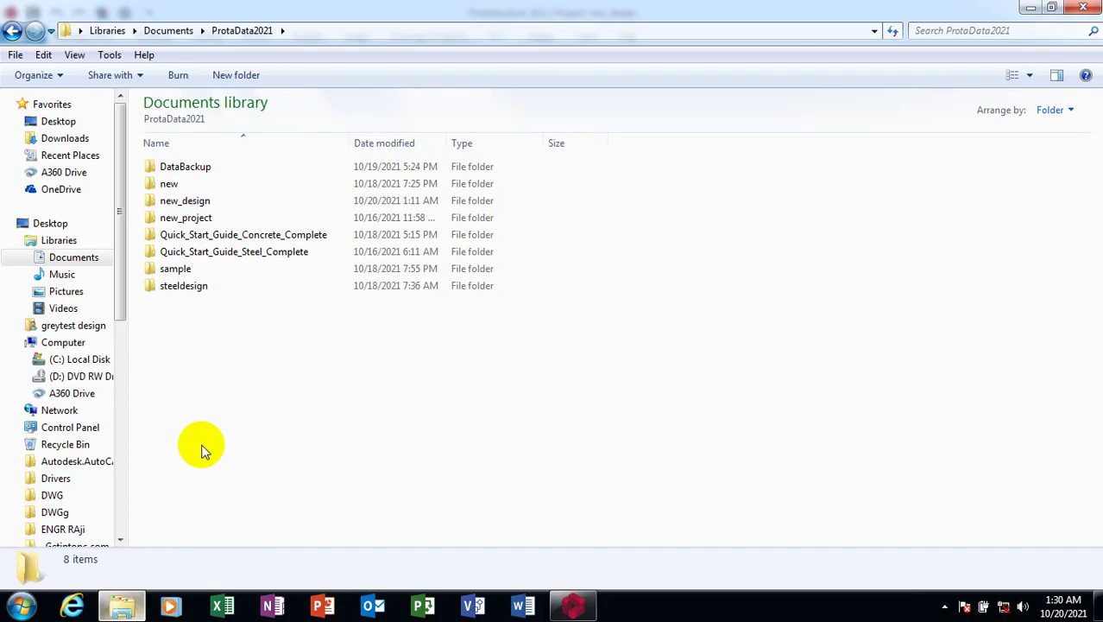
double_click(240, 202)
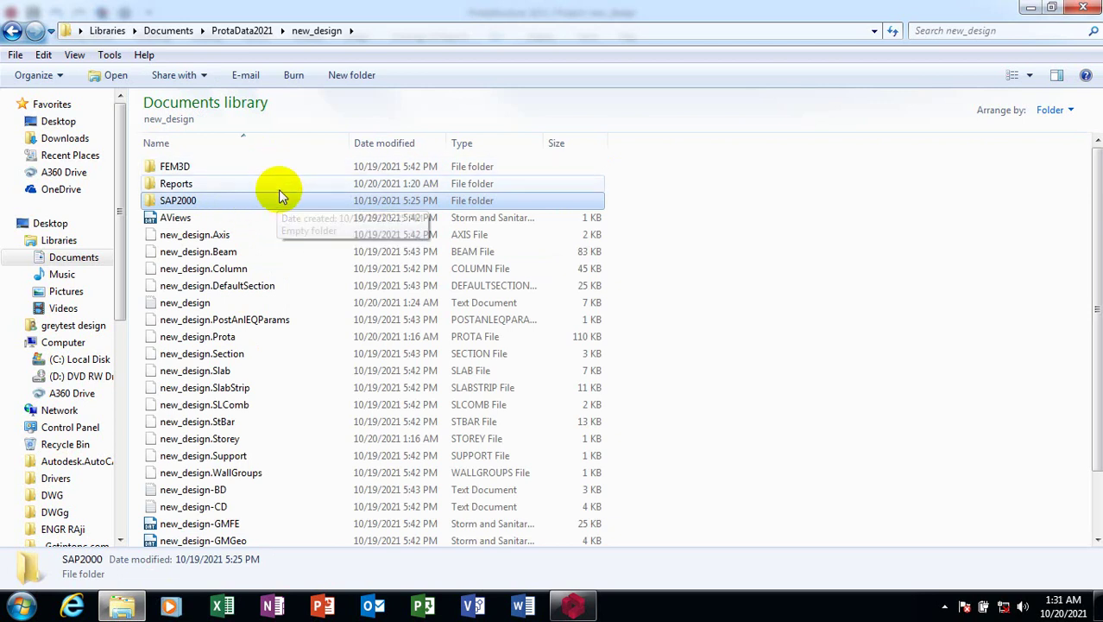
double_click(278, 184)
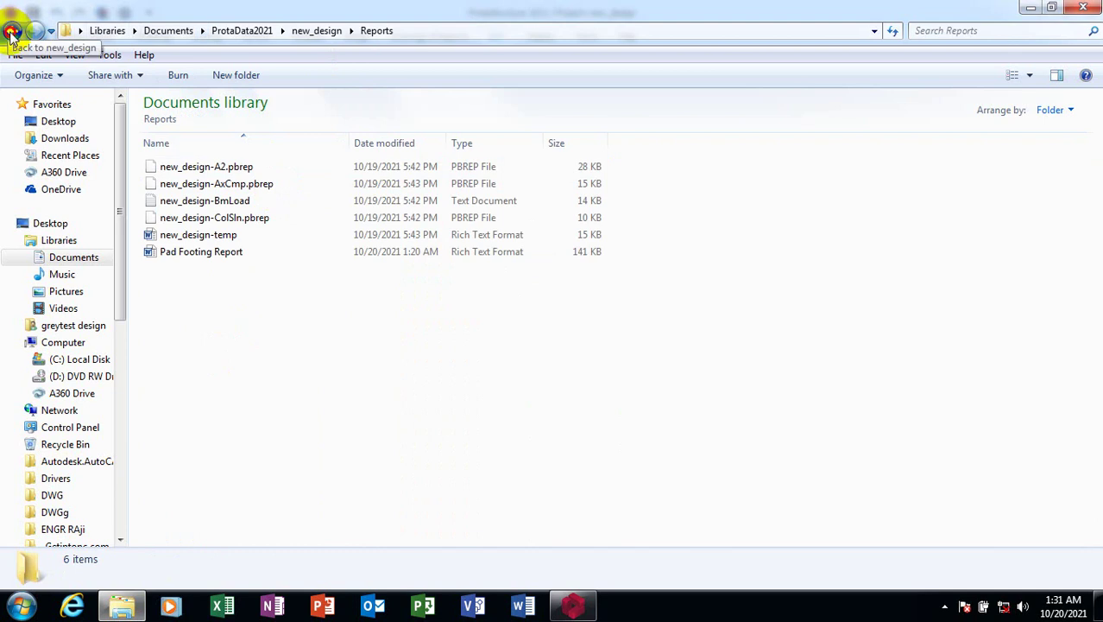
left_click(11, 32)
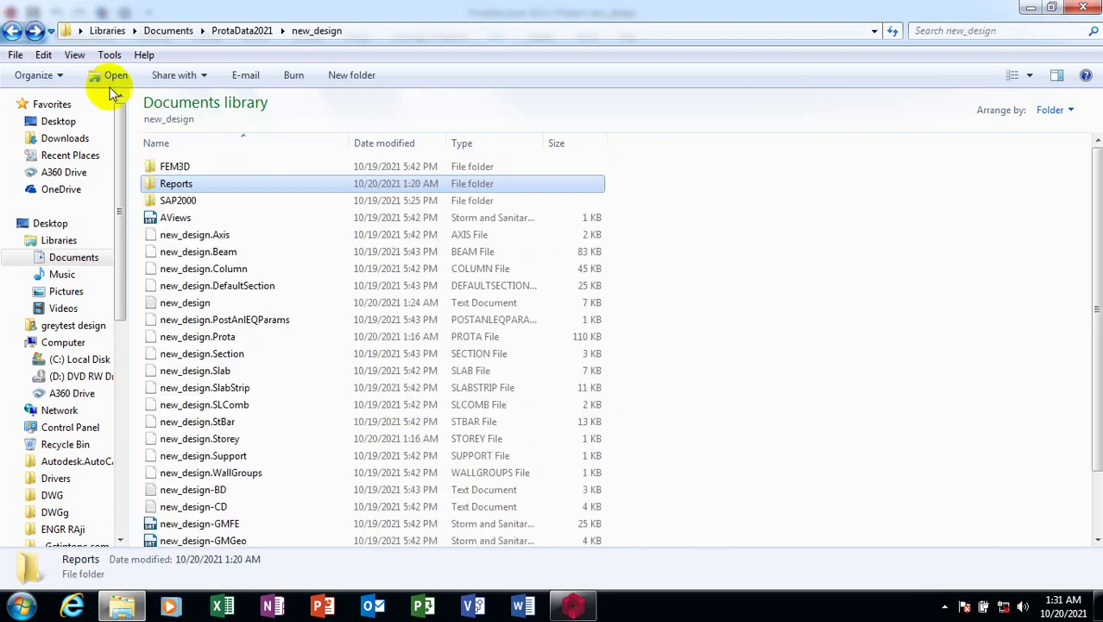
double_click(220, 202)
left_click(11, 32)
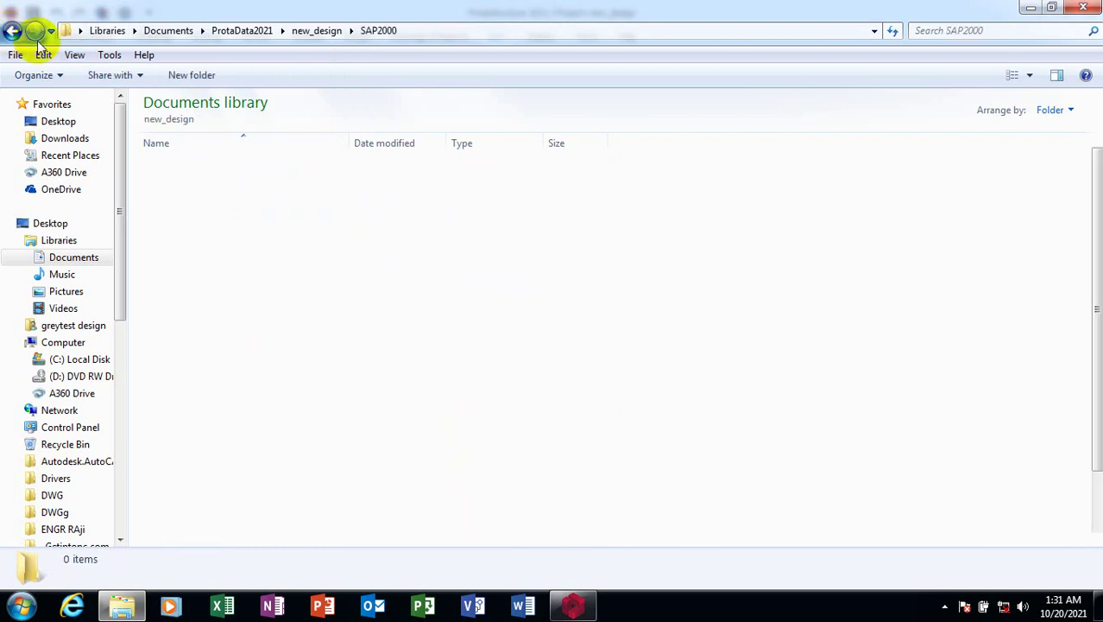
scroll(284, 246, "down", 2)
scroll(284, 393, "up", 2)
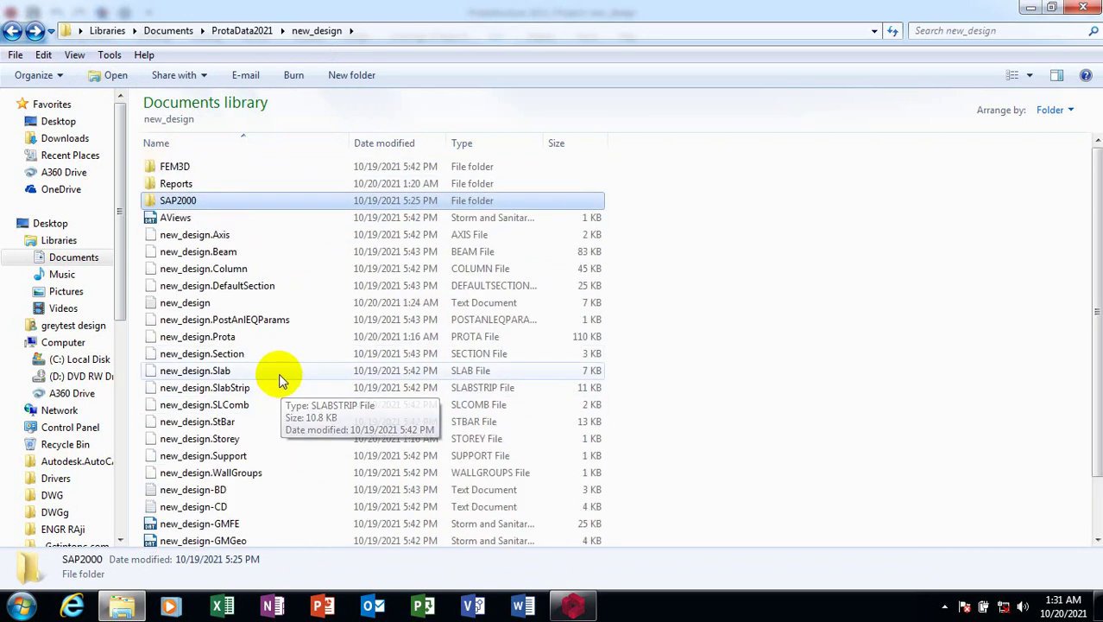
left_click(226, 167)
double_click(227, 166)
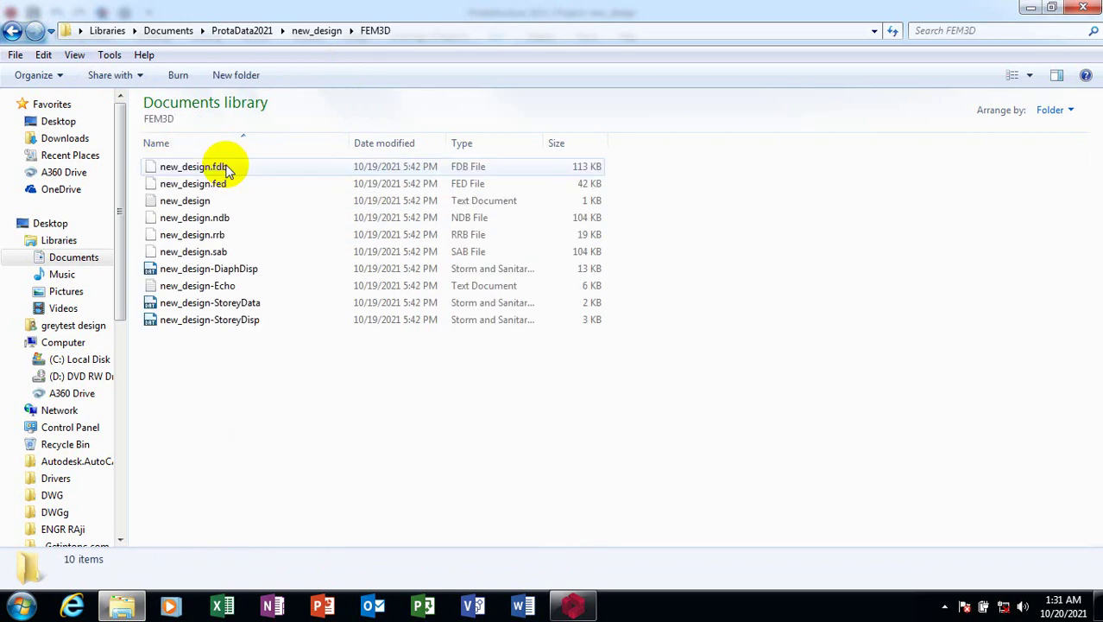
left_click(15, 32)
left_click(15, 32)
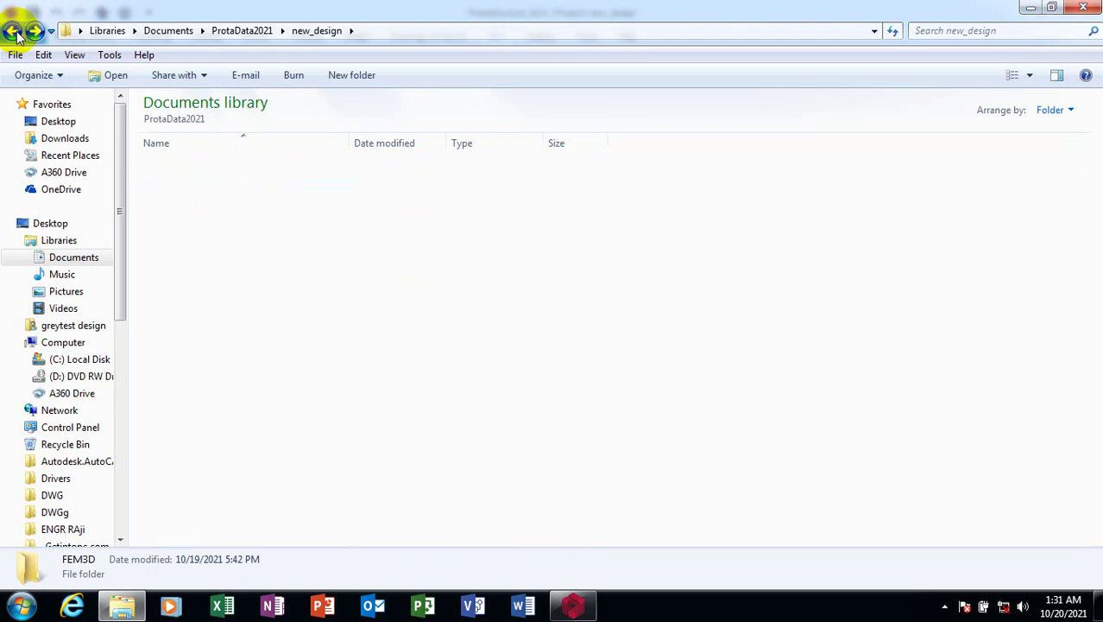
left_click(15, 32)
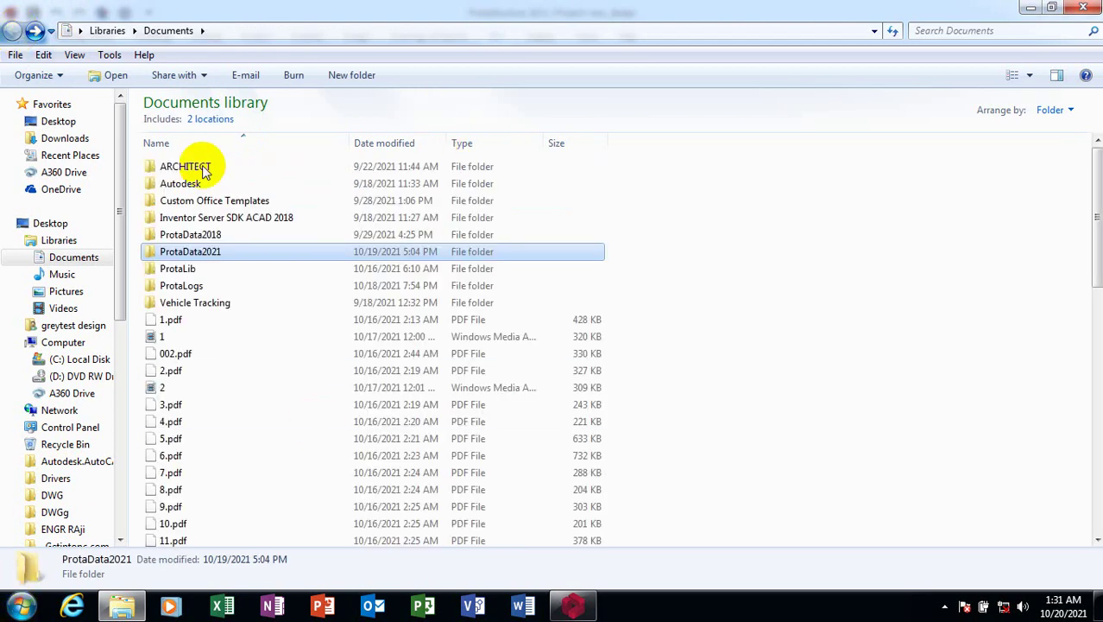
Reopen Documents, search it for 3d, and close the search window
left_click(1097, 7)
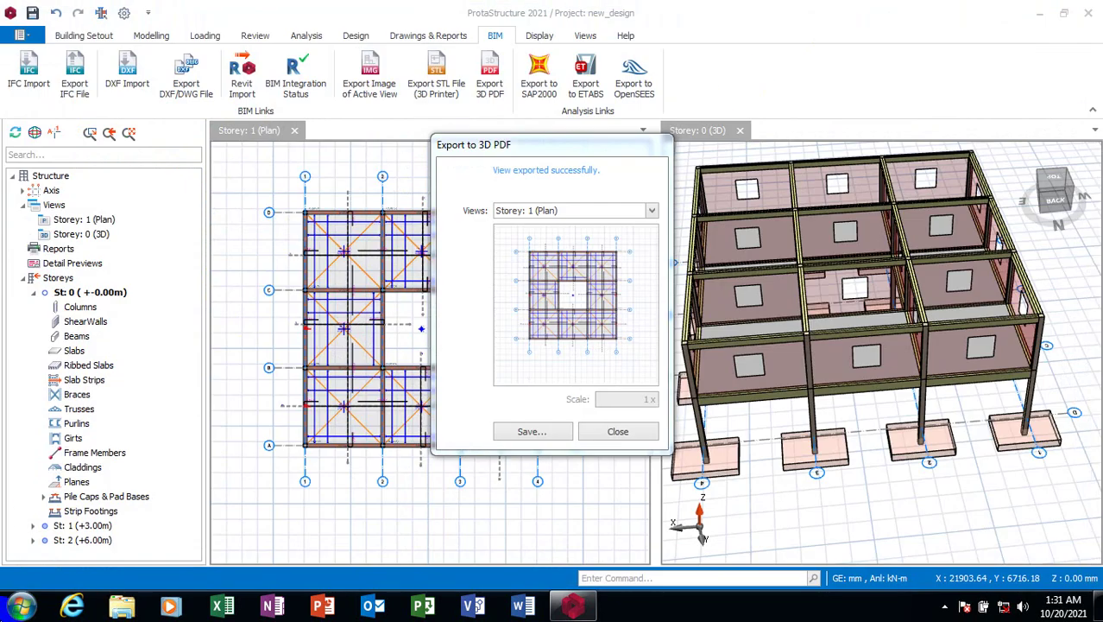
left_click(20, 604)
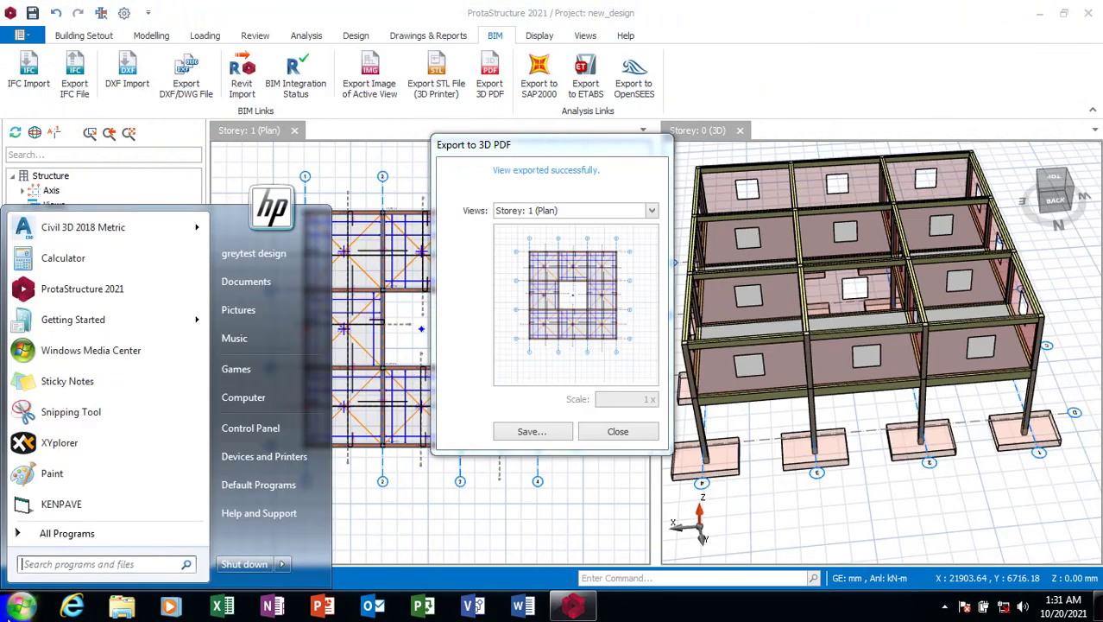
left_click(257, 288)
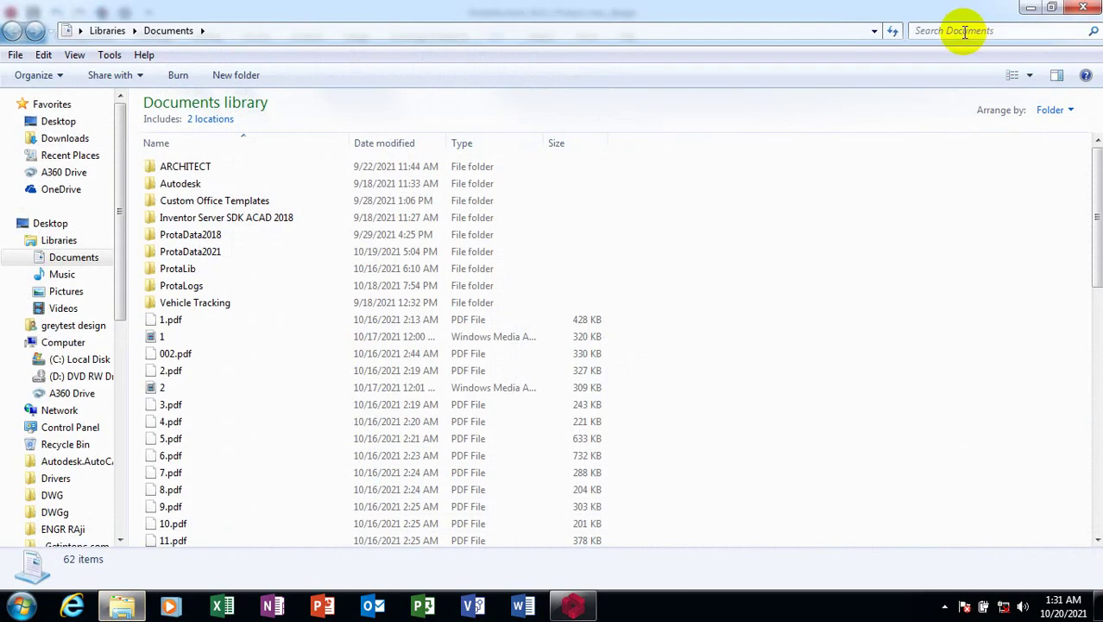
left_click(965, 31)
type("3d")
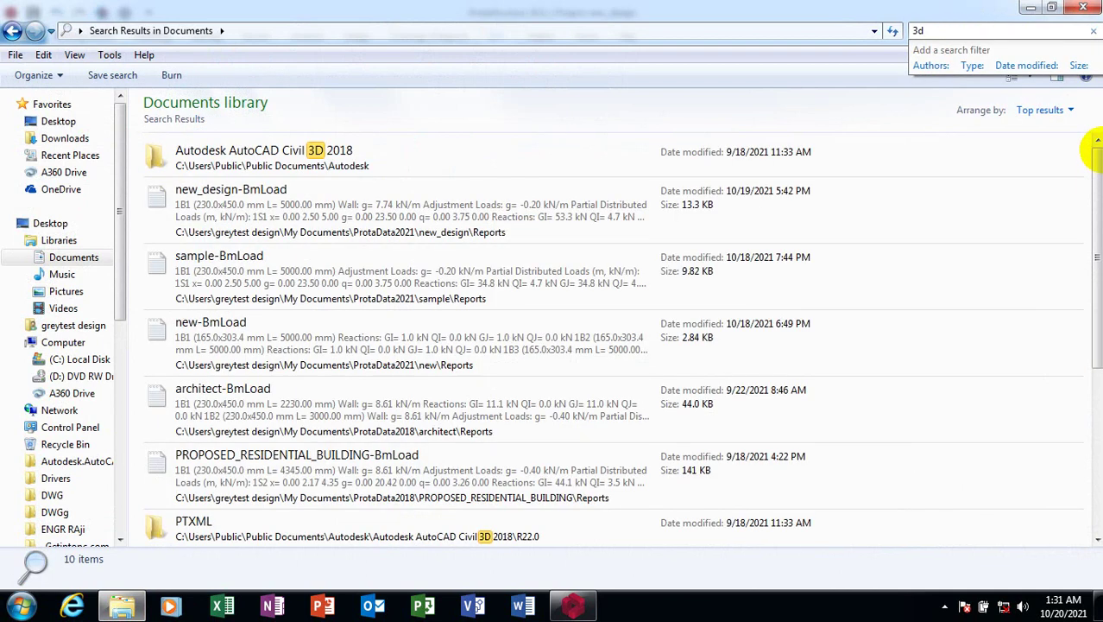
mouse_move(1093, 226)
left_mouse_down()
mouse_move(1095, 448)
mouse_move(1092, 69)
left_mouse_up()
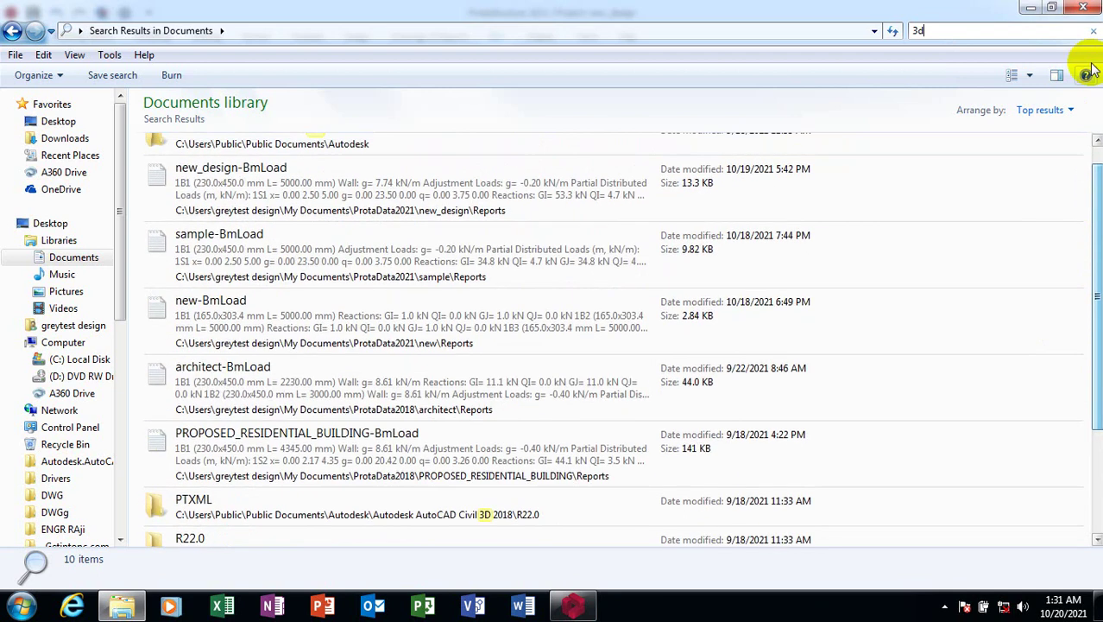
left_click(1082, 10)
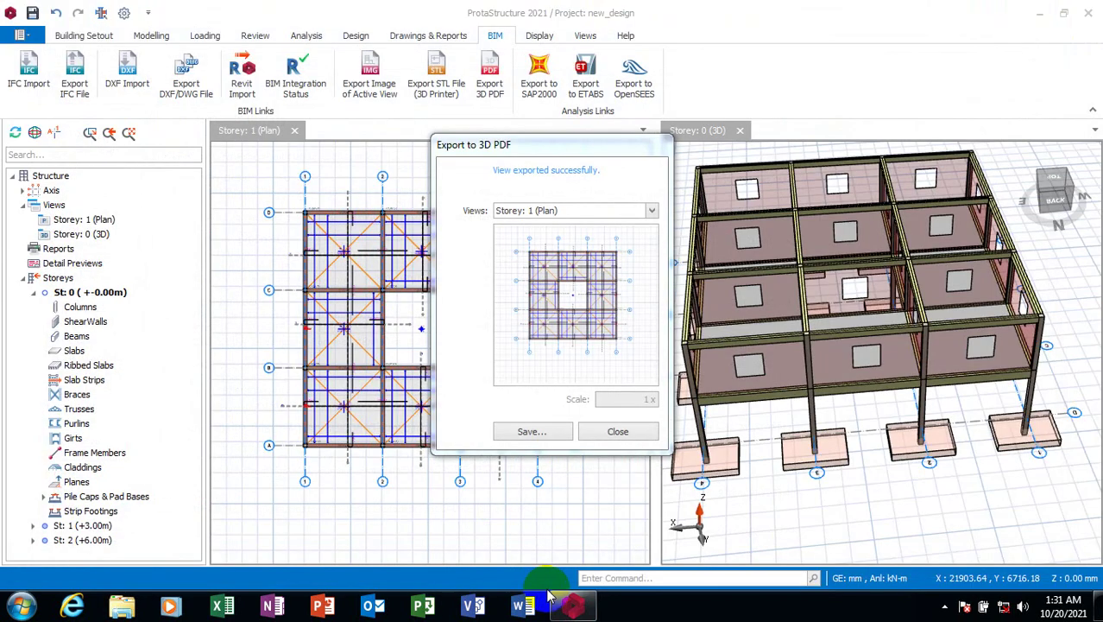
Export the Storey: 2 (3D) view to the Desktop as 'my 3d' PDF and close the dialog
left_click(651, 212)
left_click(519, 242)
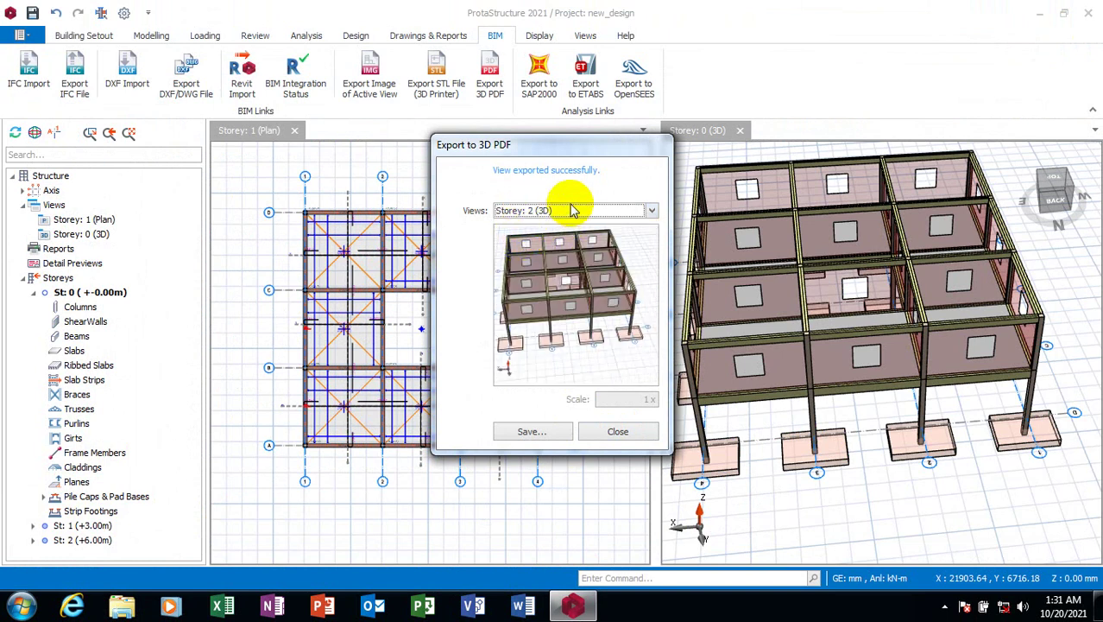
left_click(537, 433)
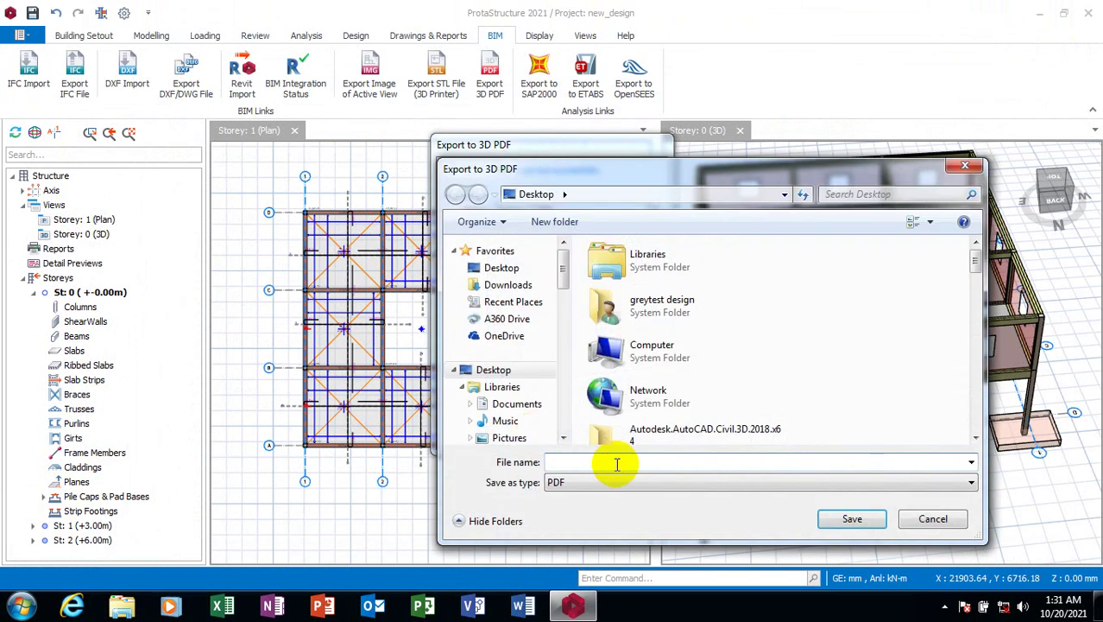
type("my 3d")
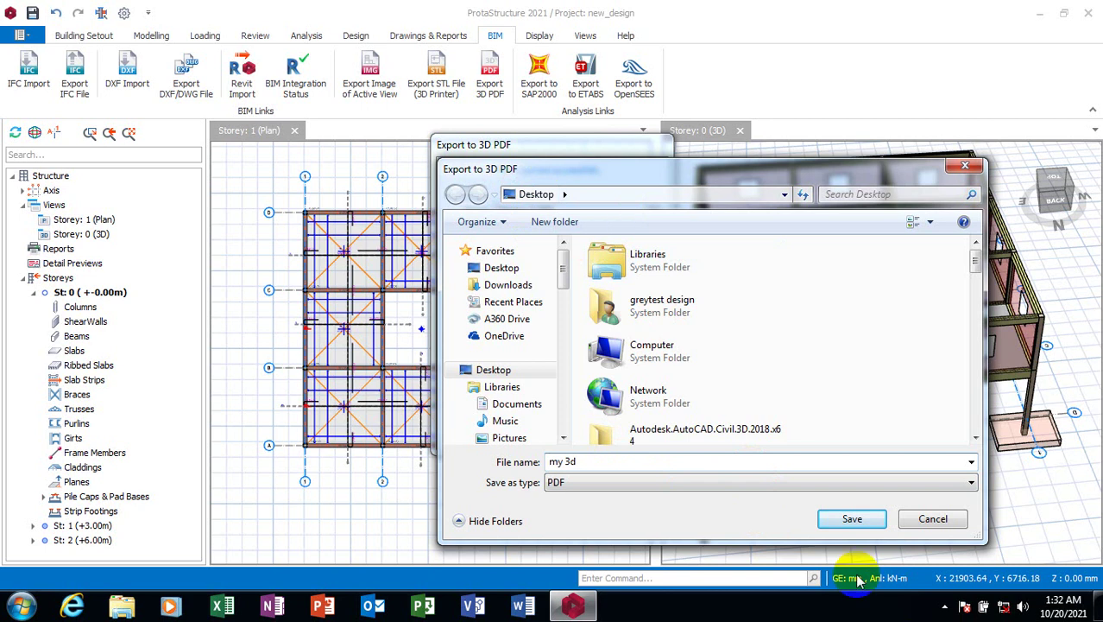
left_click(853, 523)
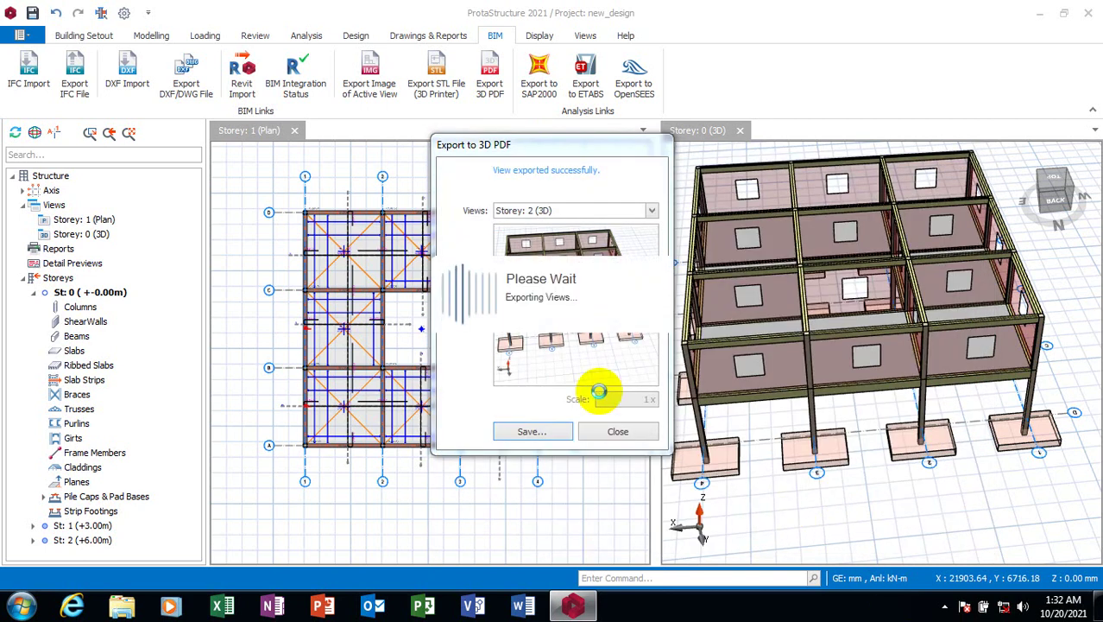
left_click(618, 433)
Minimize ProtaStructure and search the Start menu for 'my 3d'
left_click(1043, 12)
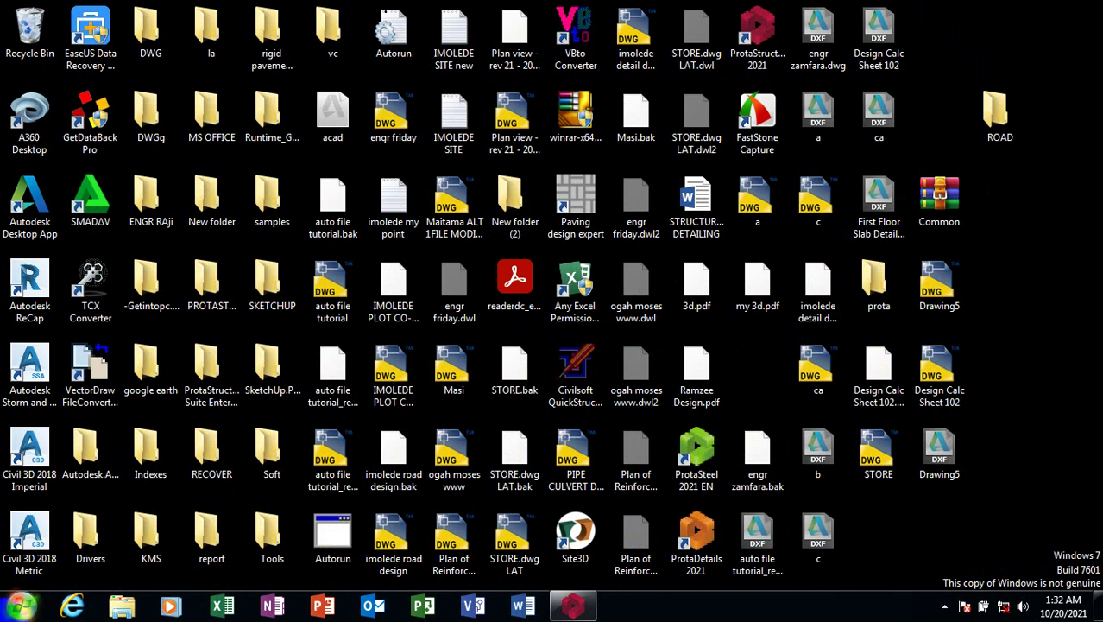
left_click(21, 605)
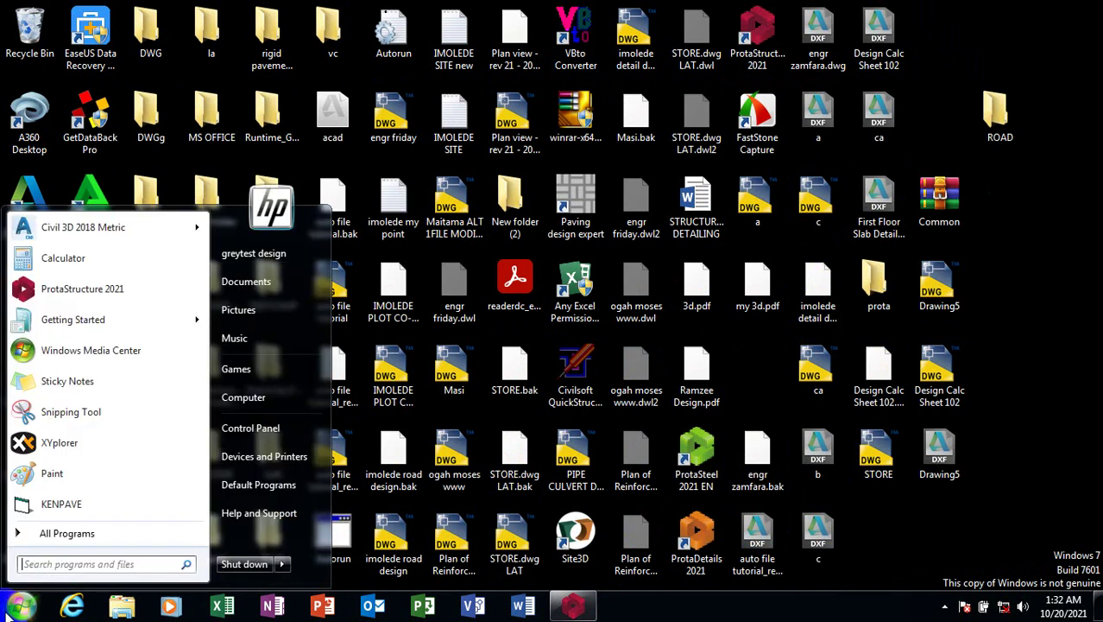
type("my")
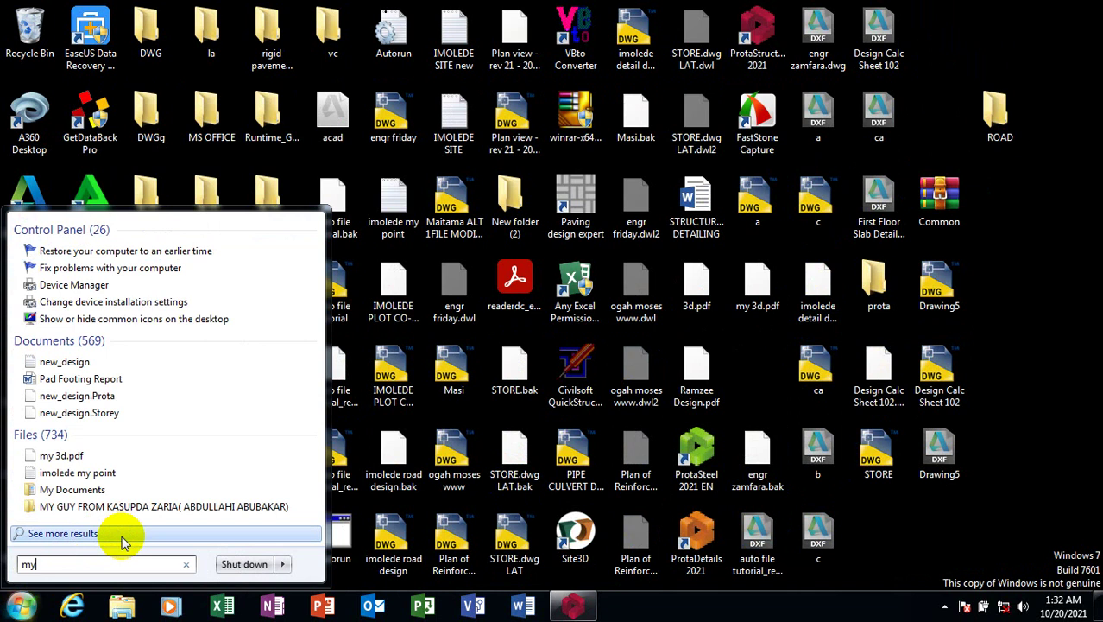
type(" 3d")
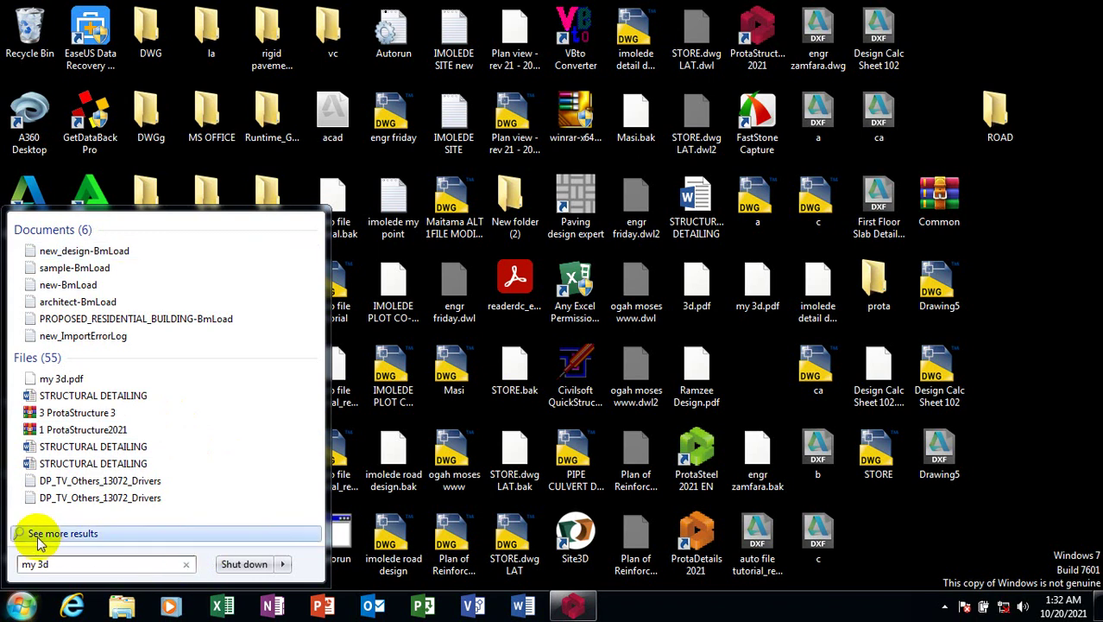
left_click(1019, 406)
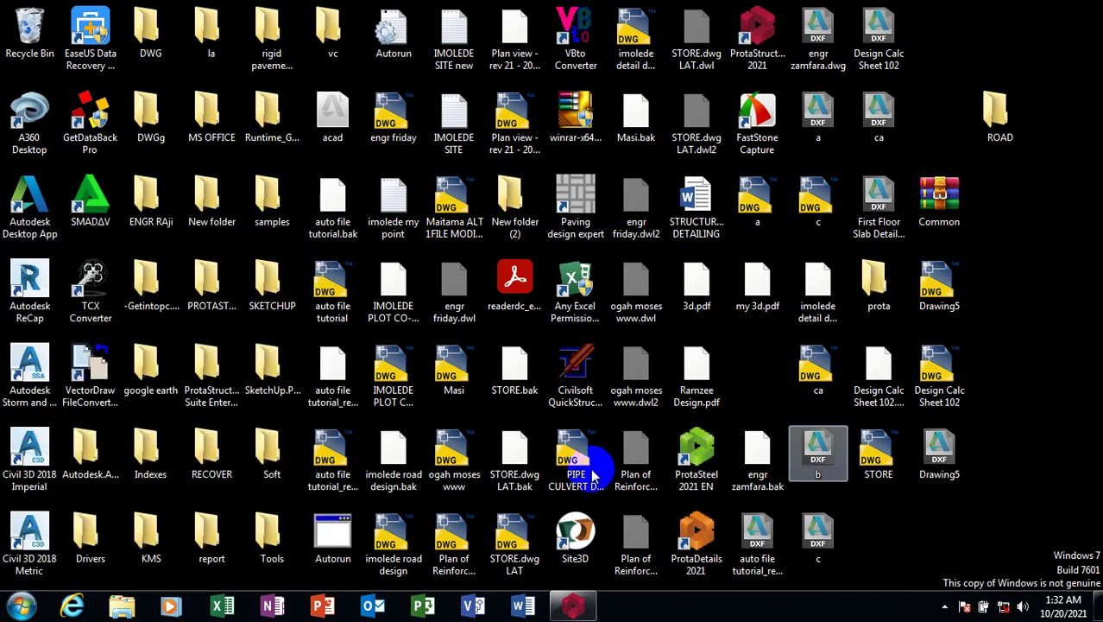
Open Computer, go to the Desktop folder, and search it for 'my'
left_click(21, 605)
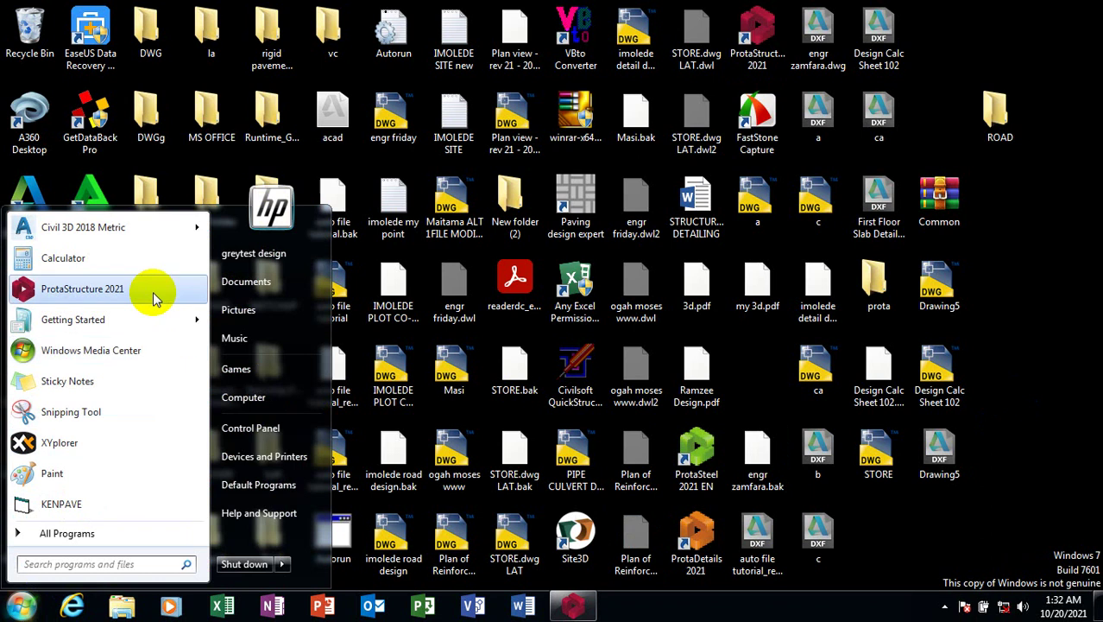
left_click(256, 402)
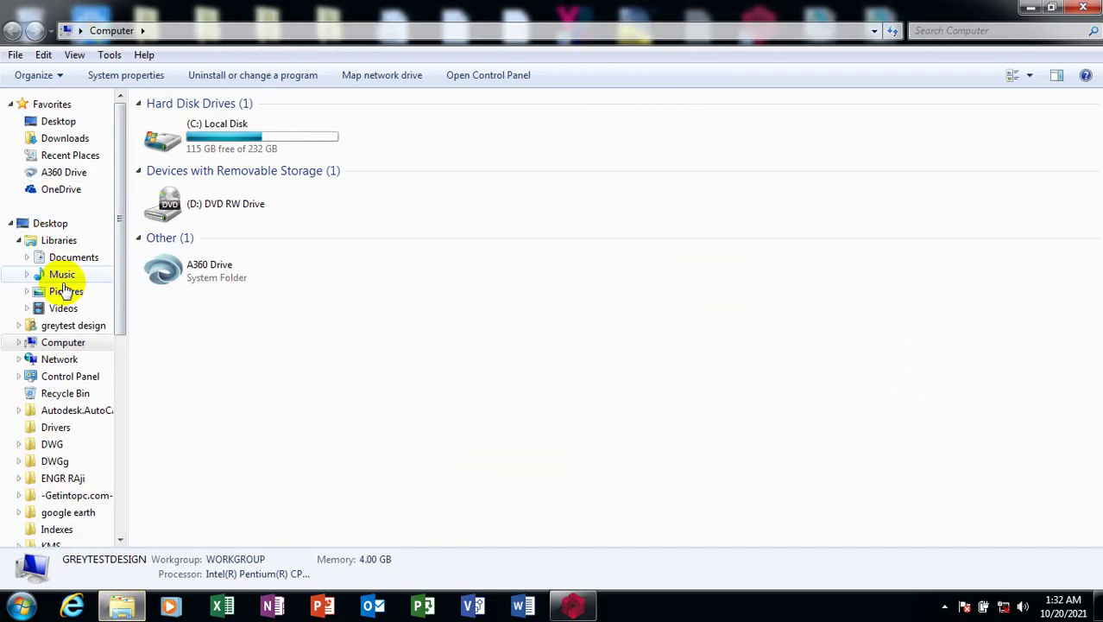
left_click(63, 223)
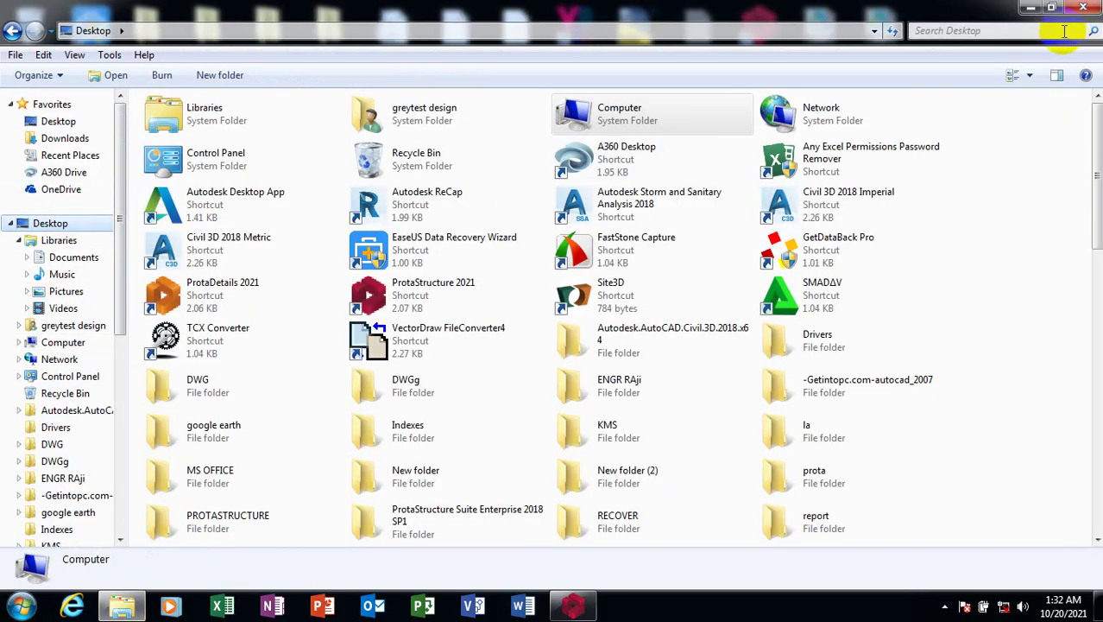
left_click(976, 30)
type("m")
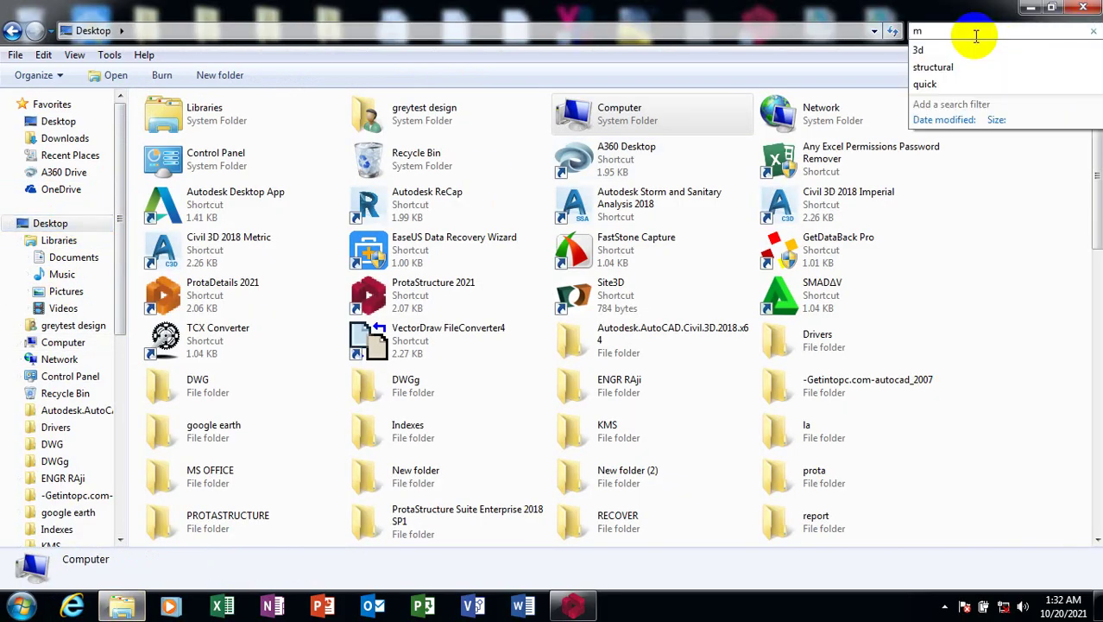
type("y")
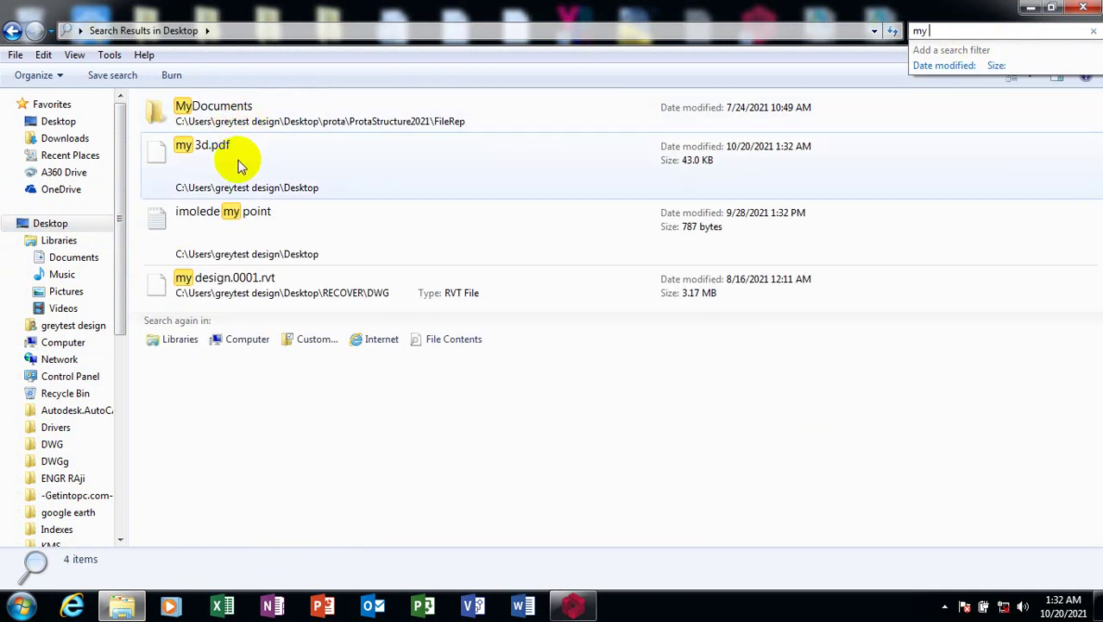
Try opening my 3d.pdf, accept the online program lookup, and close the blank browser
left_click(298, 168)
double_click(302, 168)
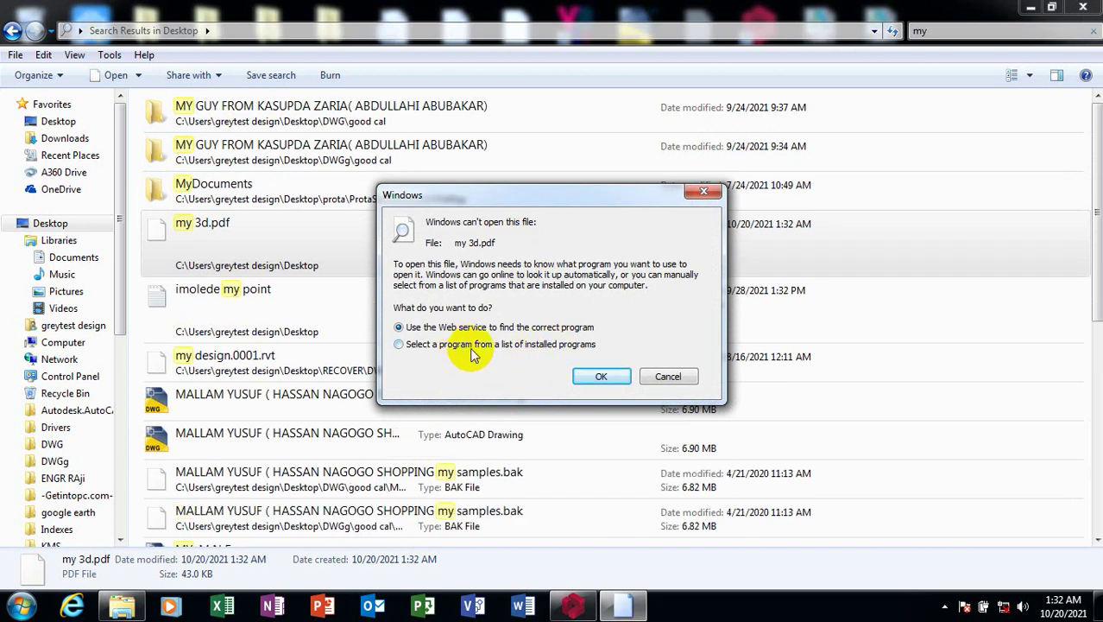
left_click(604, 377)
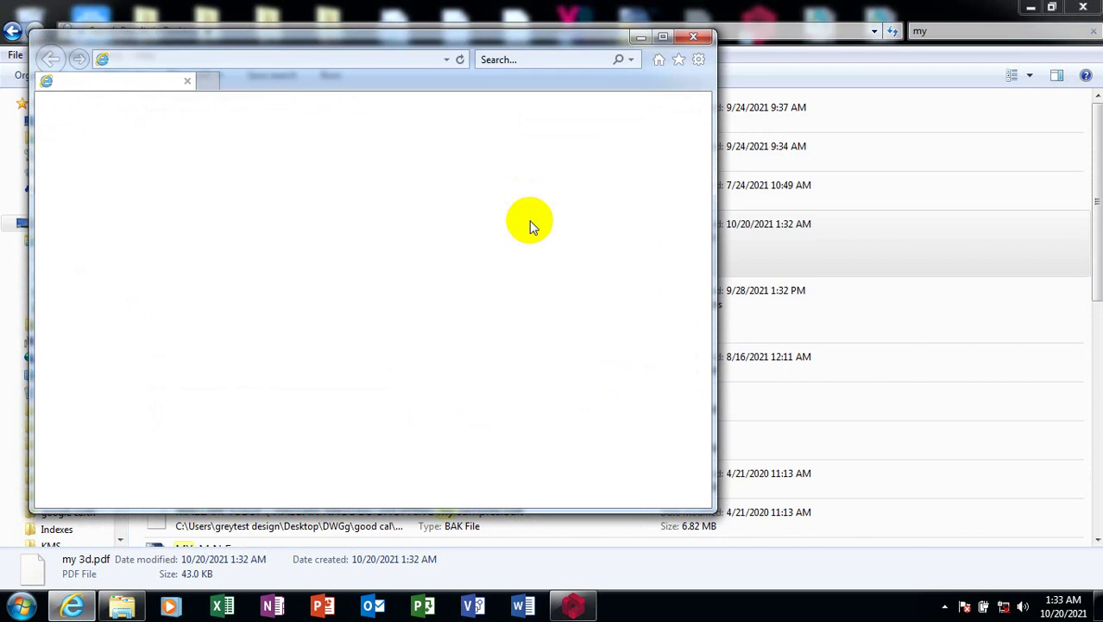
left_click(699, 40)
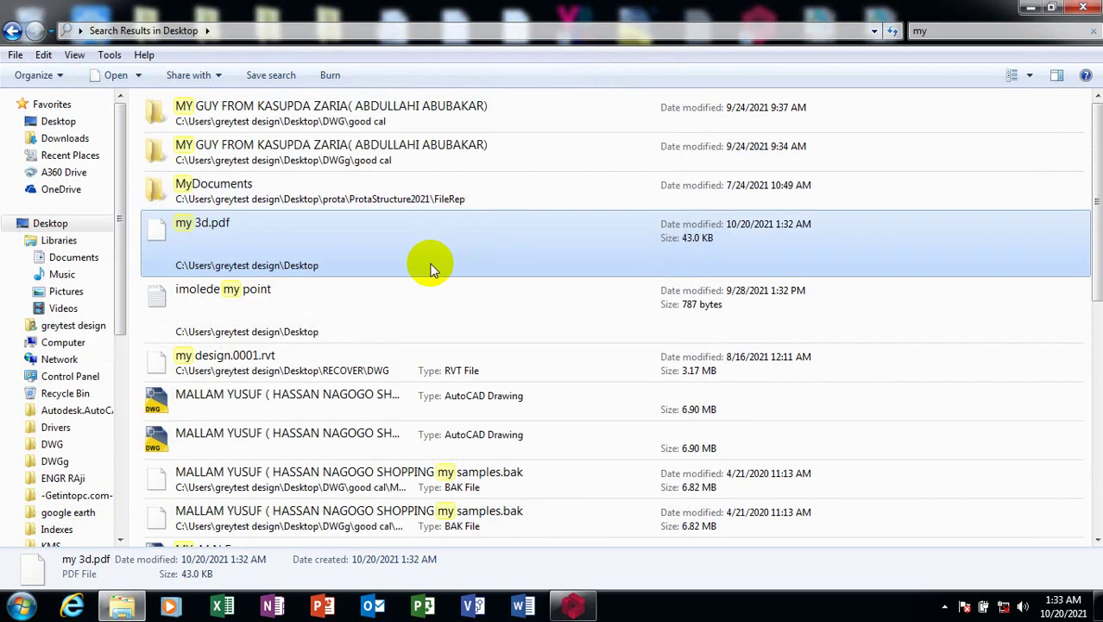
Retry opening my 3d.pdf via right-click Open, cancel the program chooser, and minimize the search window
right_click(406, 255)
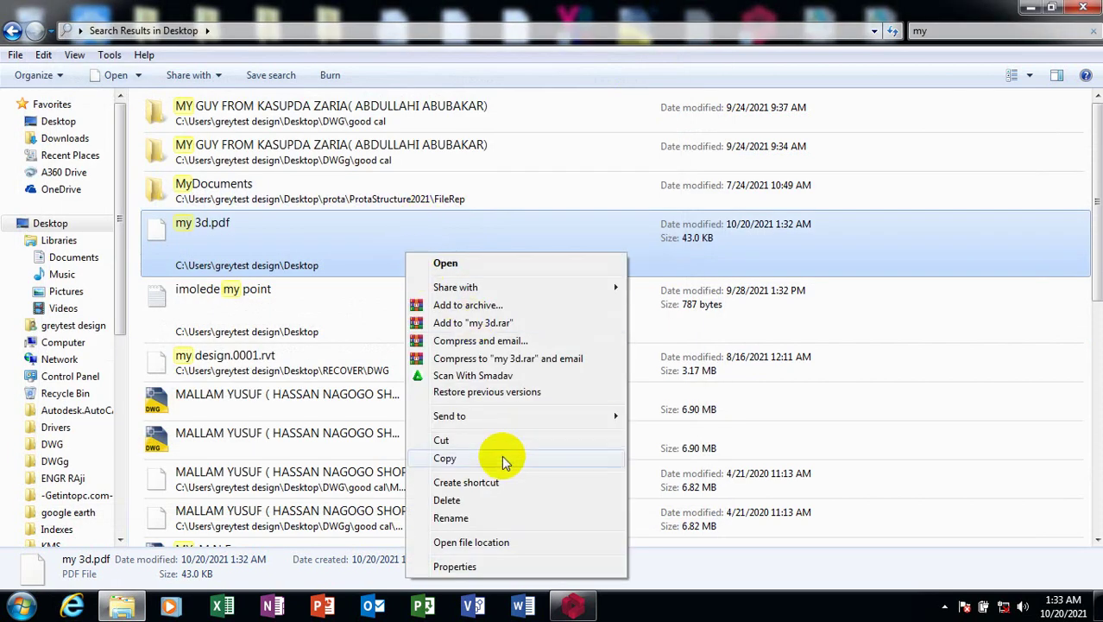
left_click(464, 263)
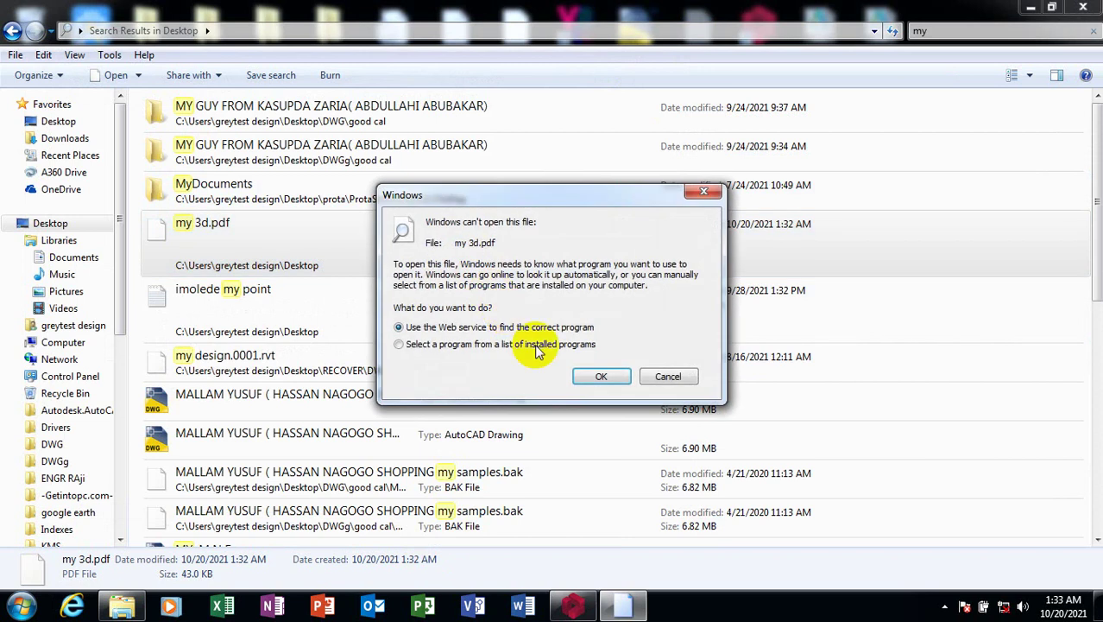
left_click(601, 376)
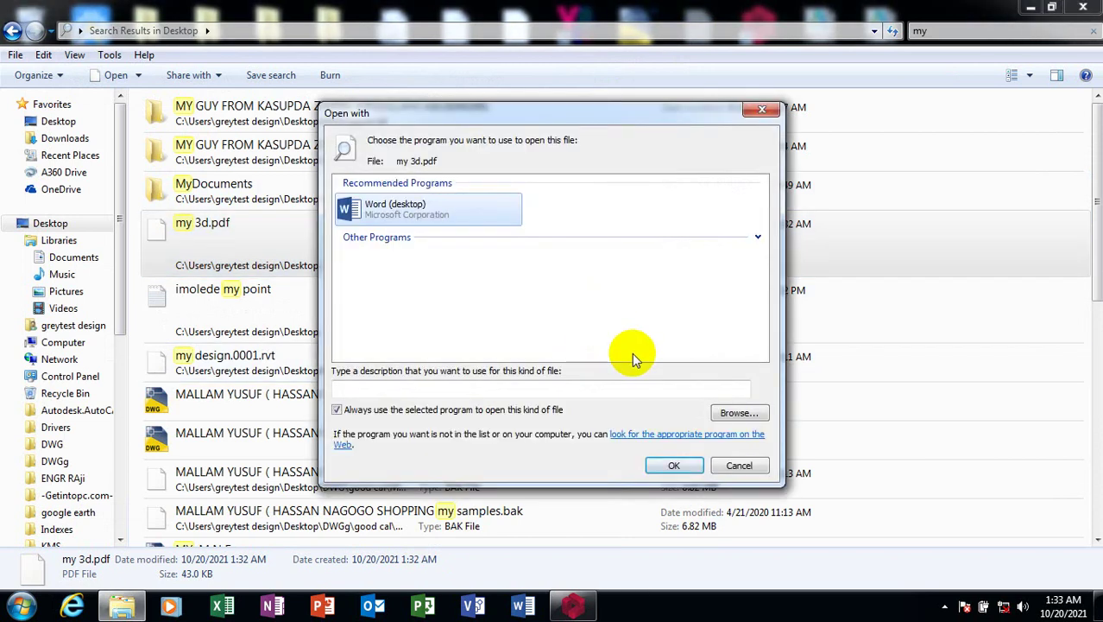
left_click(763, 110)
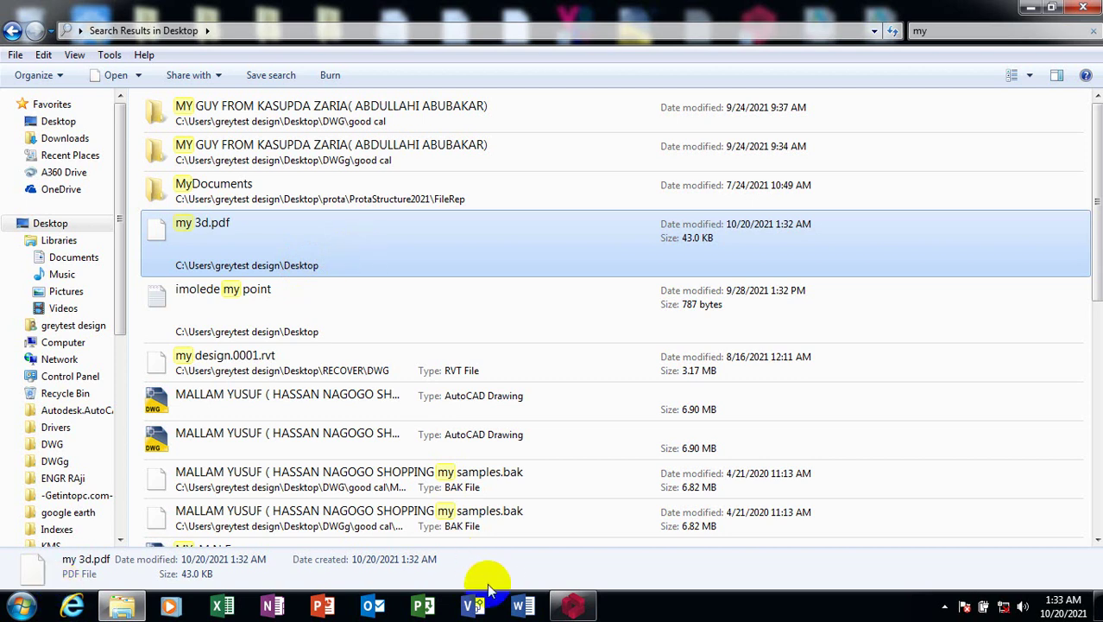
left_click(1032, 11)
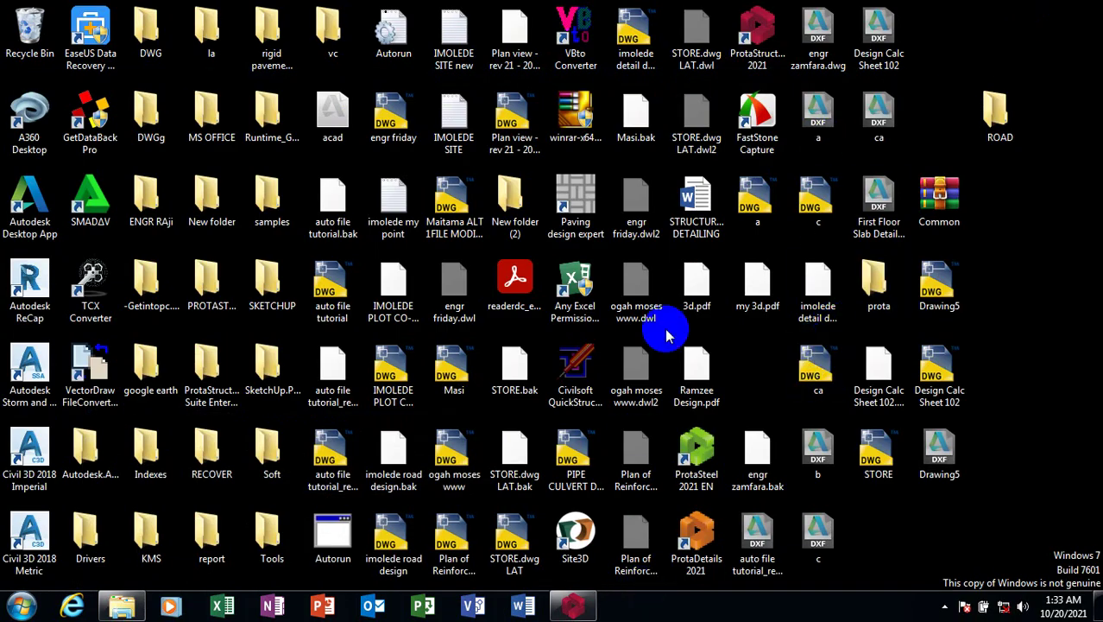
Minimize ProtaStructure and try opening 3d.pdf from the desktop
left_click(696, 200)
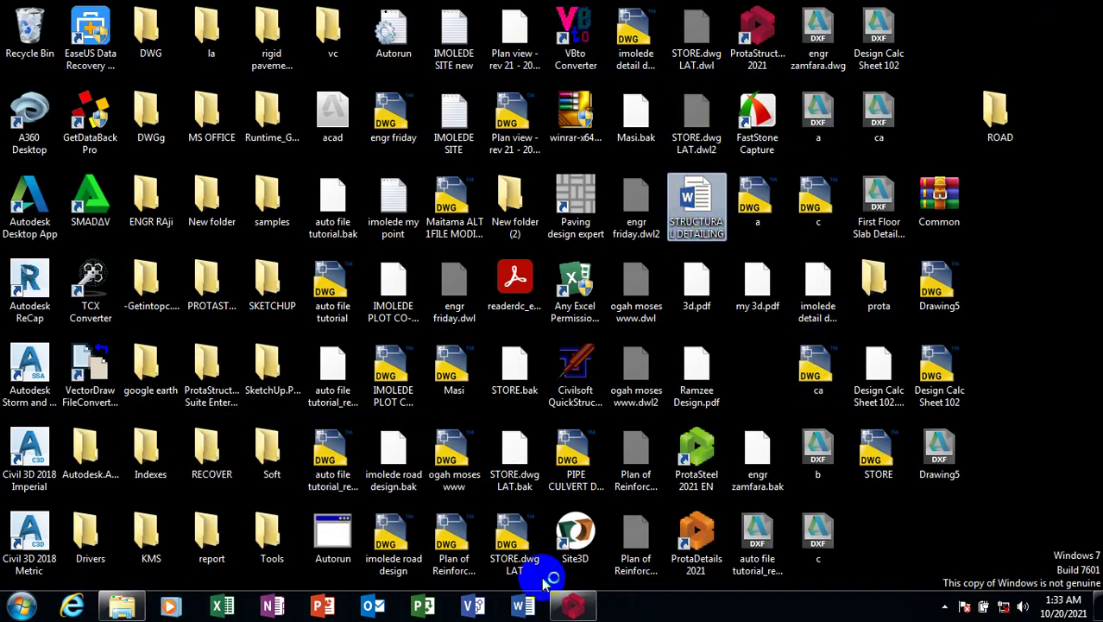
left_click(569, 607)
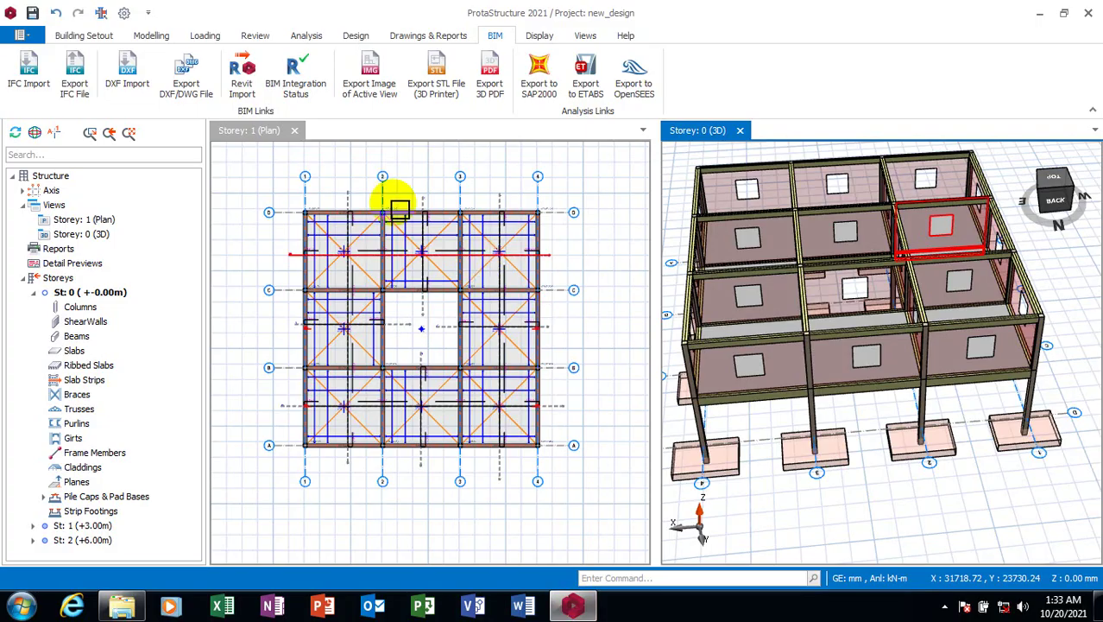
left_click(1041, 14)
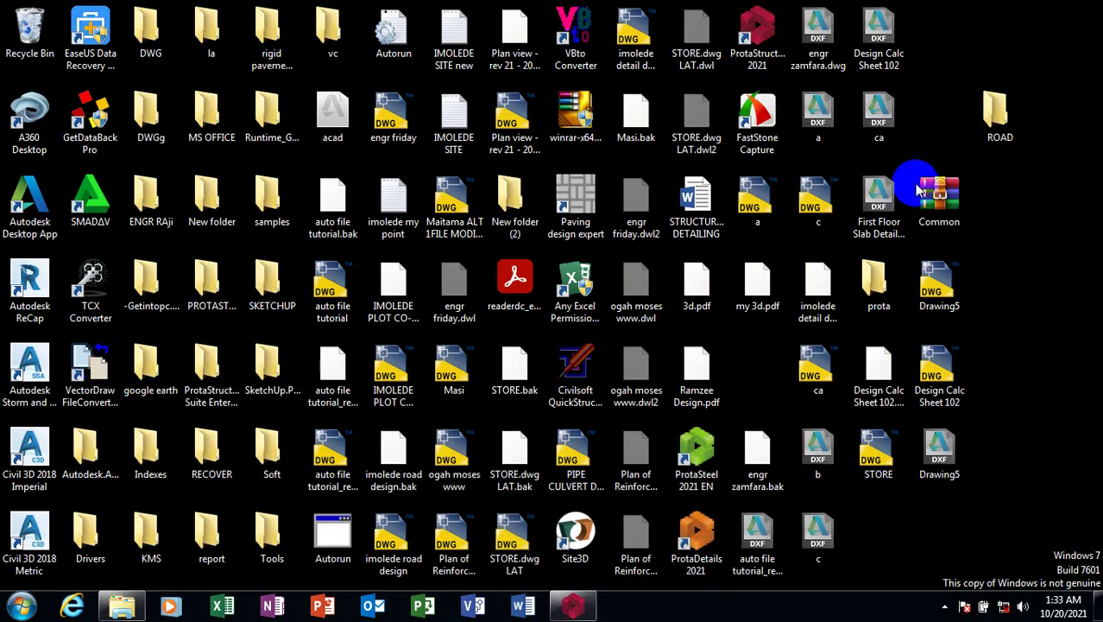
left_click(697, 286)
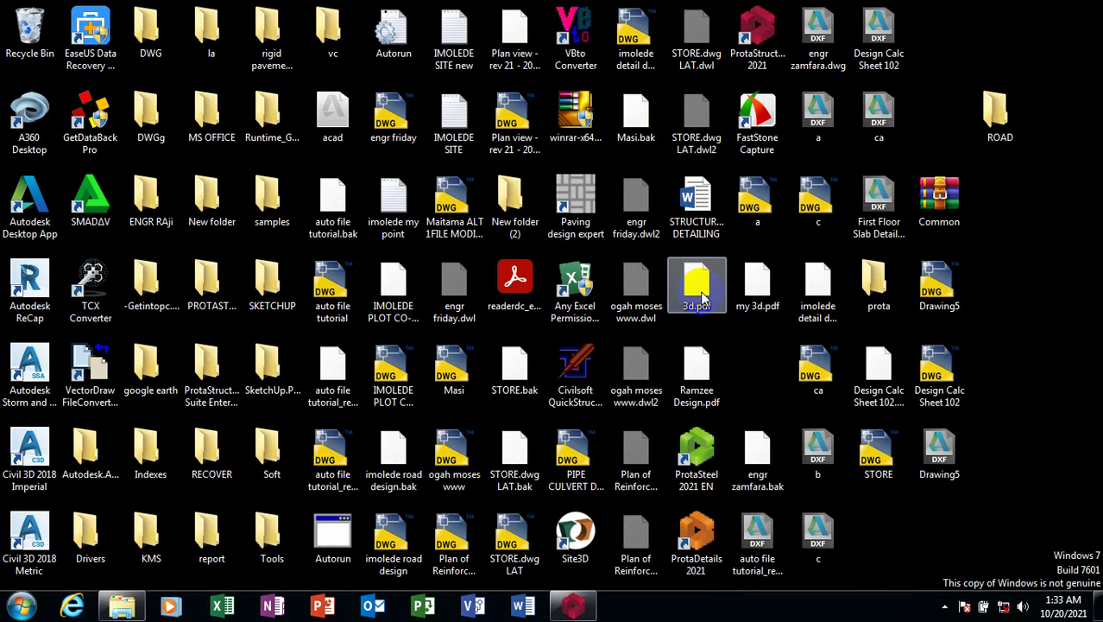
double_click(701, 293)
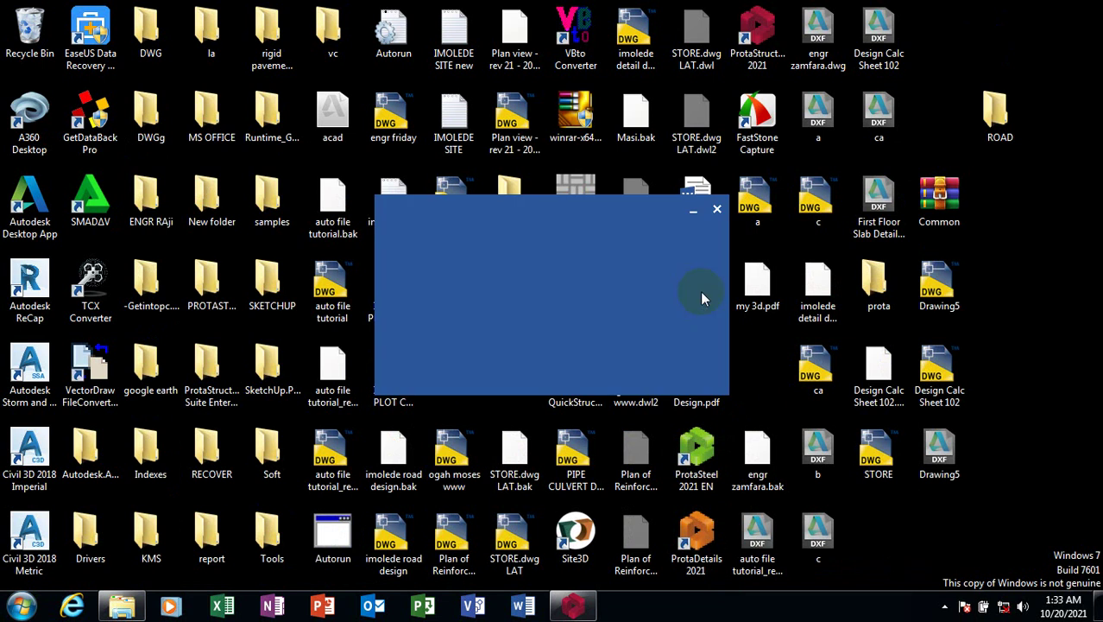
left_click(693, 211)
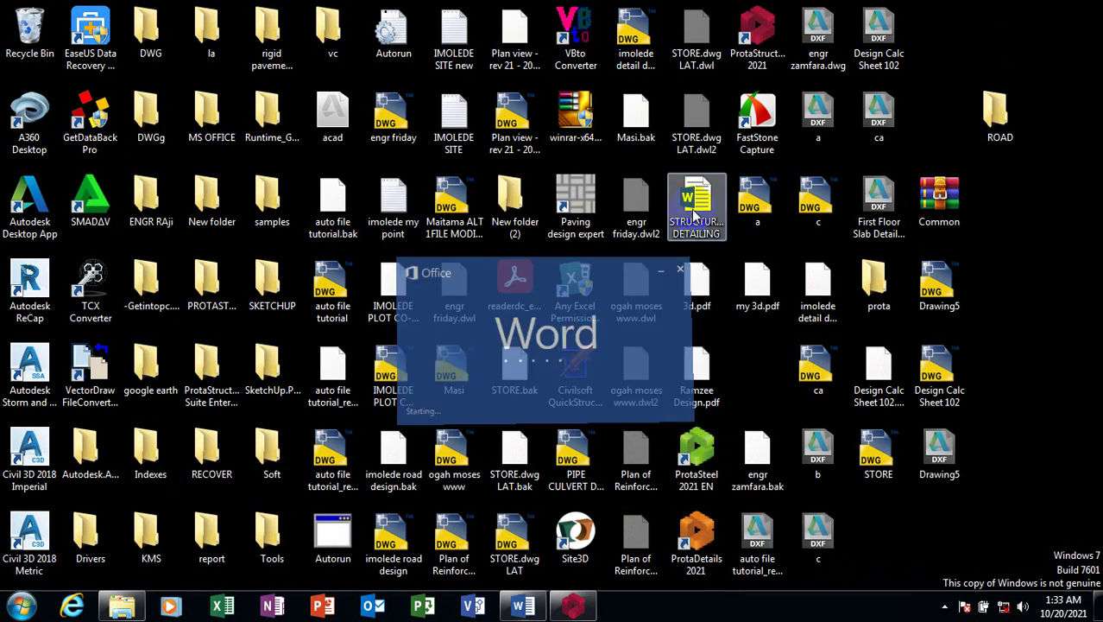
Retry 3d.pdf via right-click Open, browse the installed programs, and cancel without choosing
right_click(690, 293)
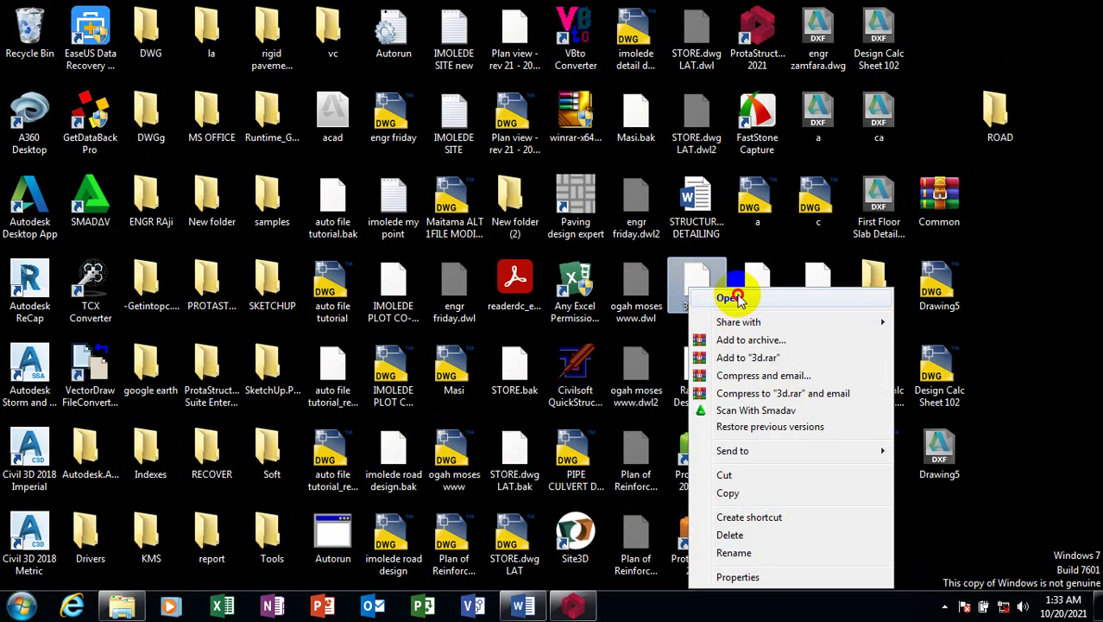
left_click(732, 298)
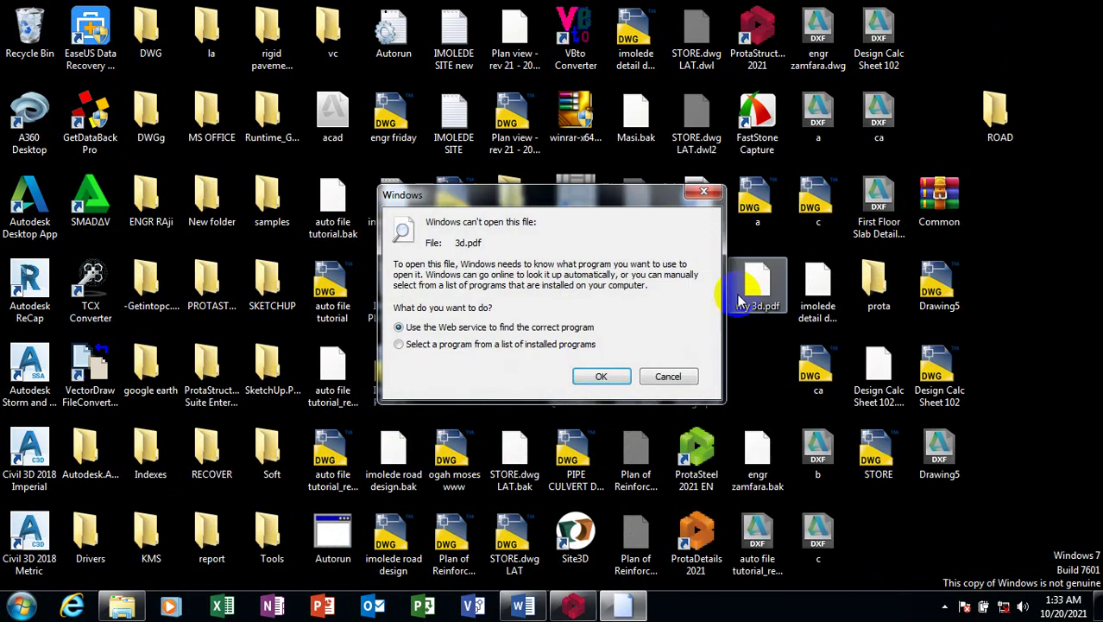
left_click(450, 346)
left_click(601, 375)
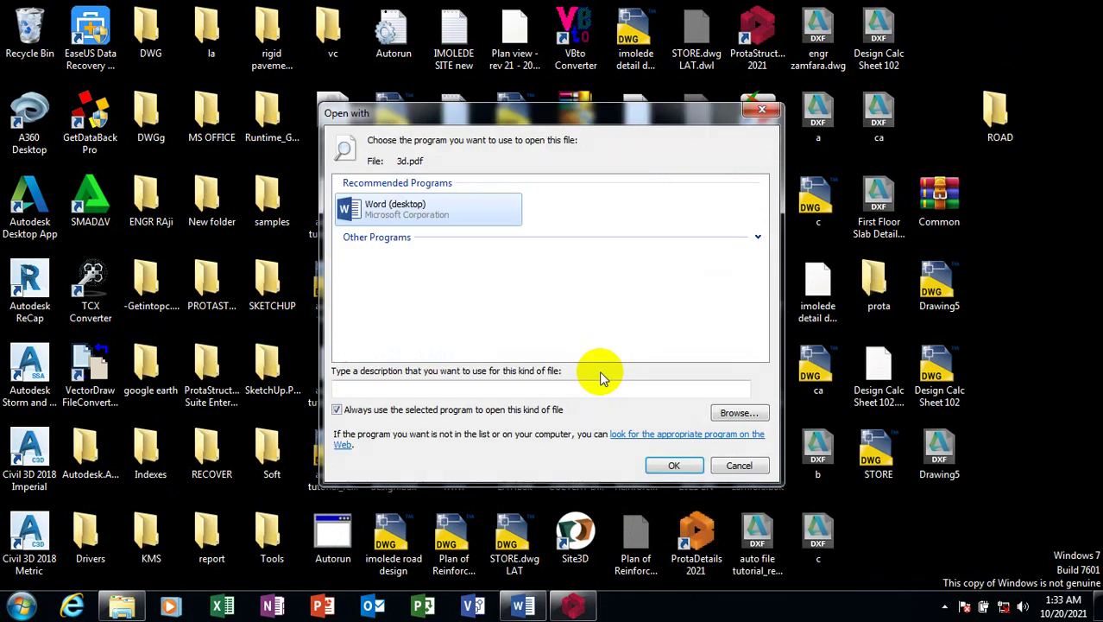
left_click(750, 239)
left_click_drag(760, 253, 754, 295)
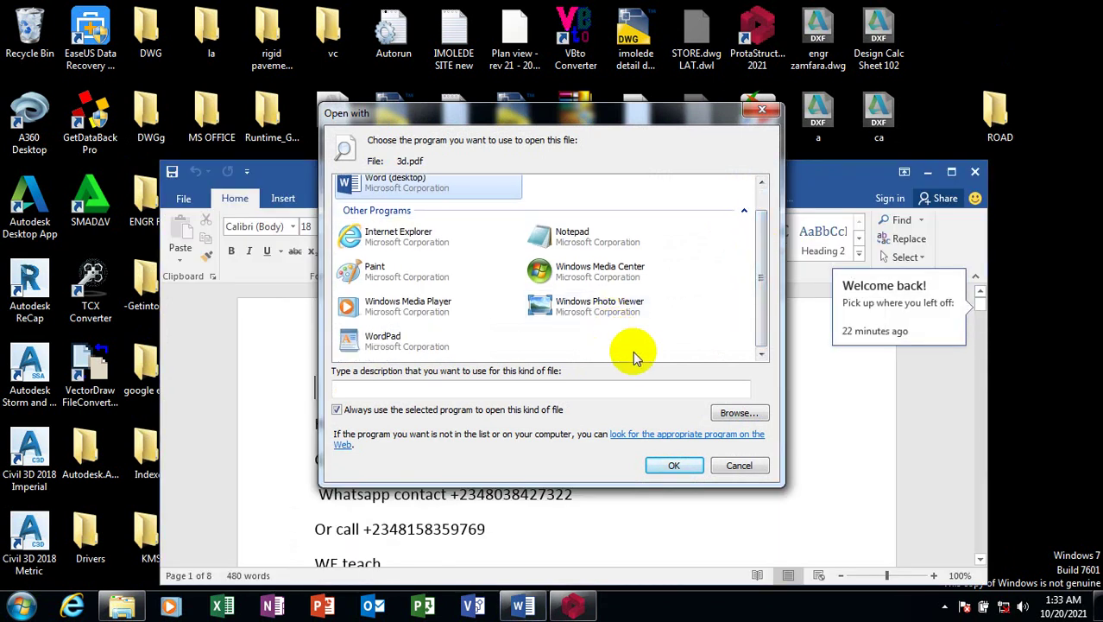
left_click(763, 105)
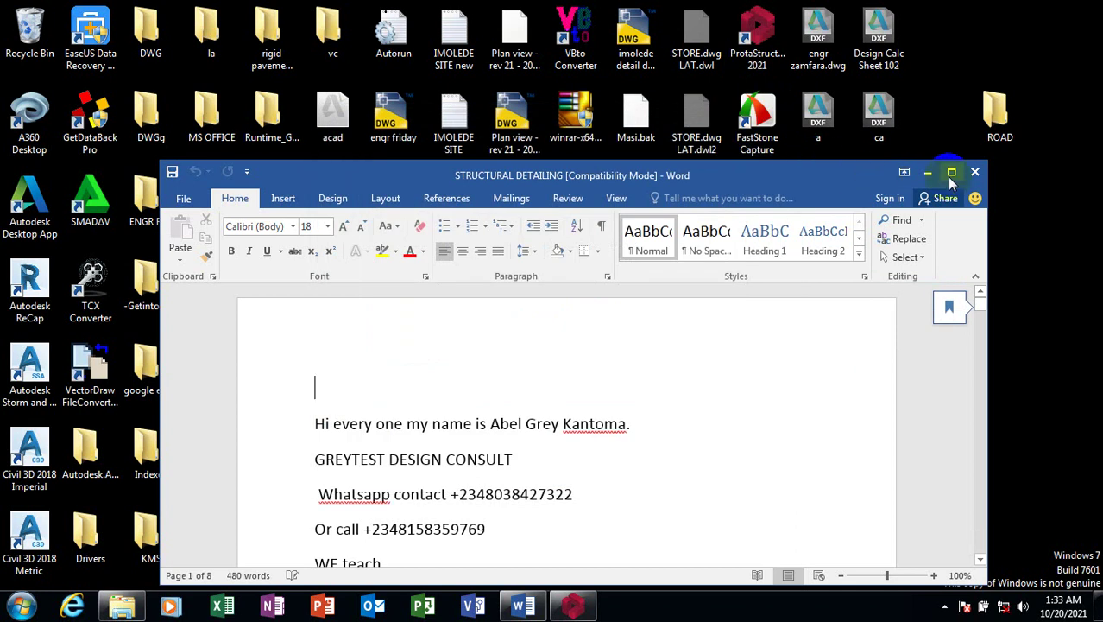
Bring the STRUCTURAL DETAILING Word document to the front and scroll through it
left_click(574, 609)
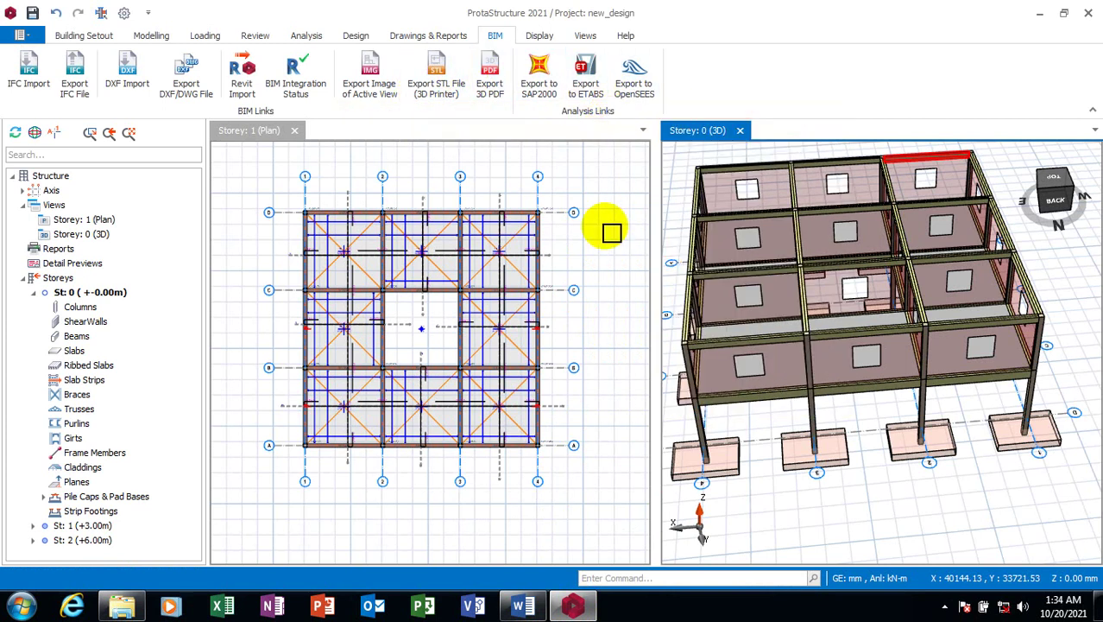
left_click(519, 607)
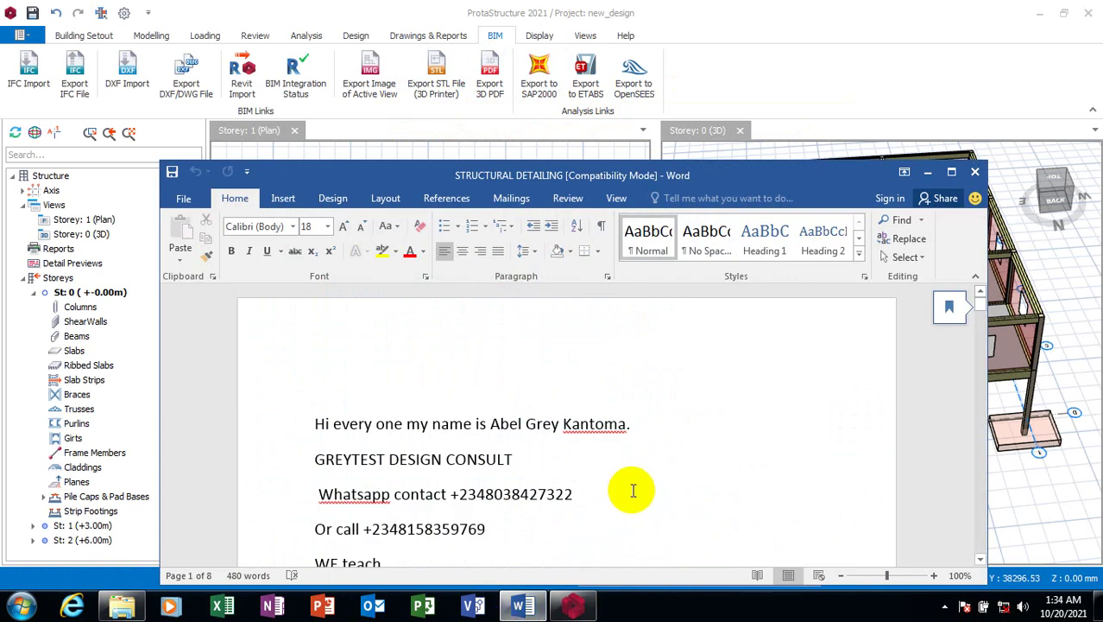
scroll(631, 492, "down", 5)
scroll(633, 490, "down", 5)
At the end of the note, add the line 'Sorry I don't have pdf viewer on these system'
scroll(634, 490, "down", 5)
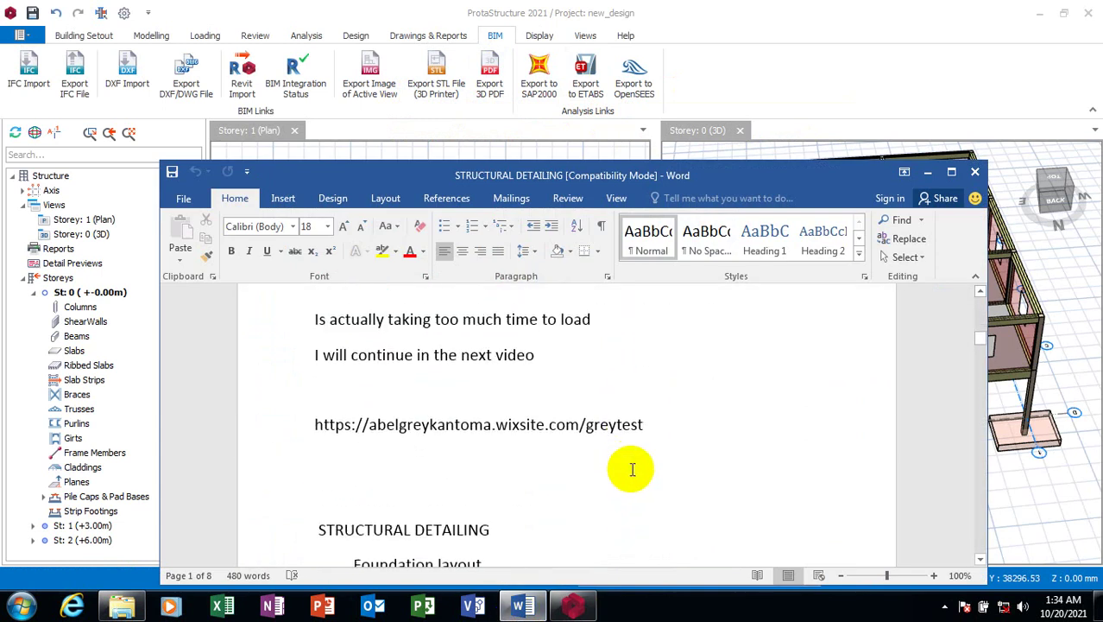
scroll(632, 485, "down", 5)
scroll(631, 482, "down", 5)
scroll(630, 479, "down", 5)
scroll(630, 473, "down", 2)
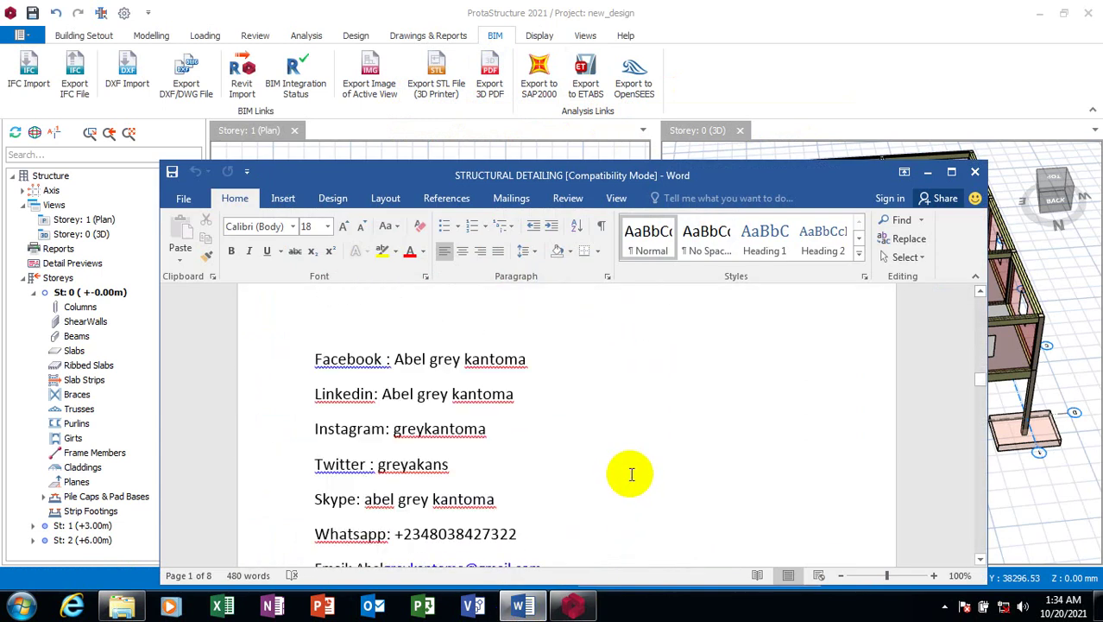
scroll(639, 414, "down", 5)
scroll(635, 346, "down", 5)
scroll(628, 341, "up", 5)
scroll(630, 367, "up", 5)
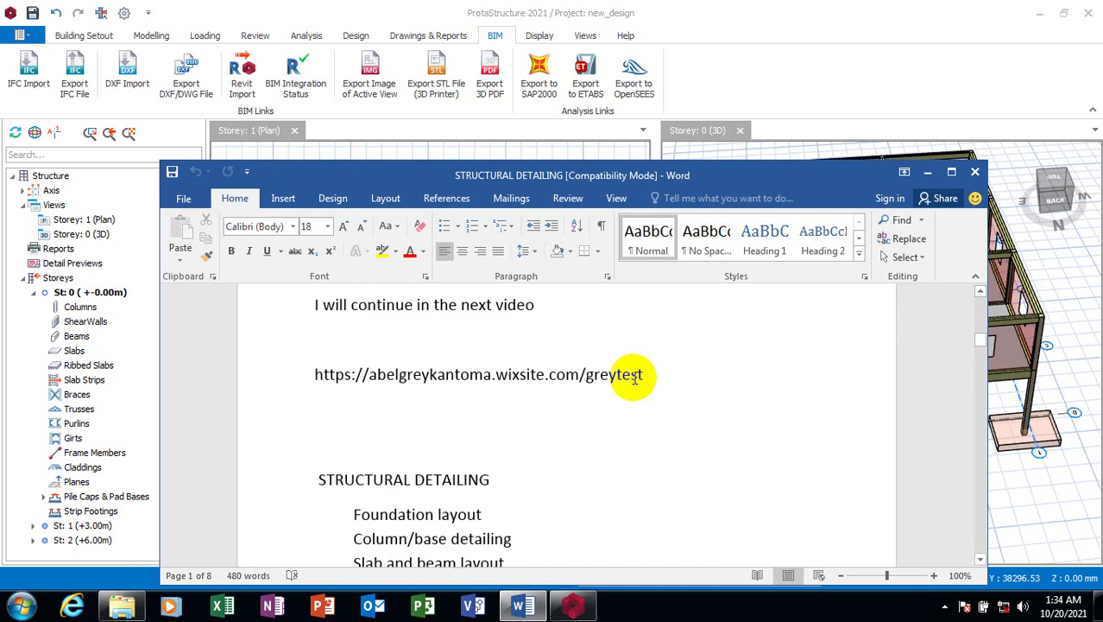
scroll(635, 374, "up", 5)
scroll(639, 380, "up", 3)
scroll(637, 383, "down", 2)
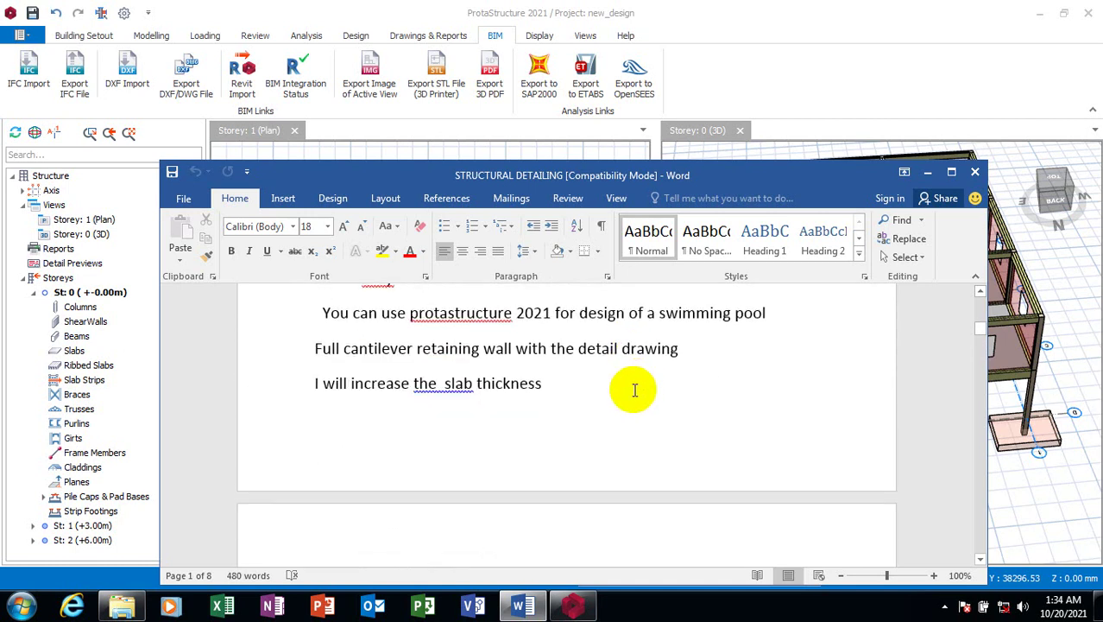
scroll(620, 394, "down", 3)
scroll(618, 394, "up", 1)
scroll(615, 396, "up", 1)
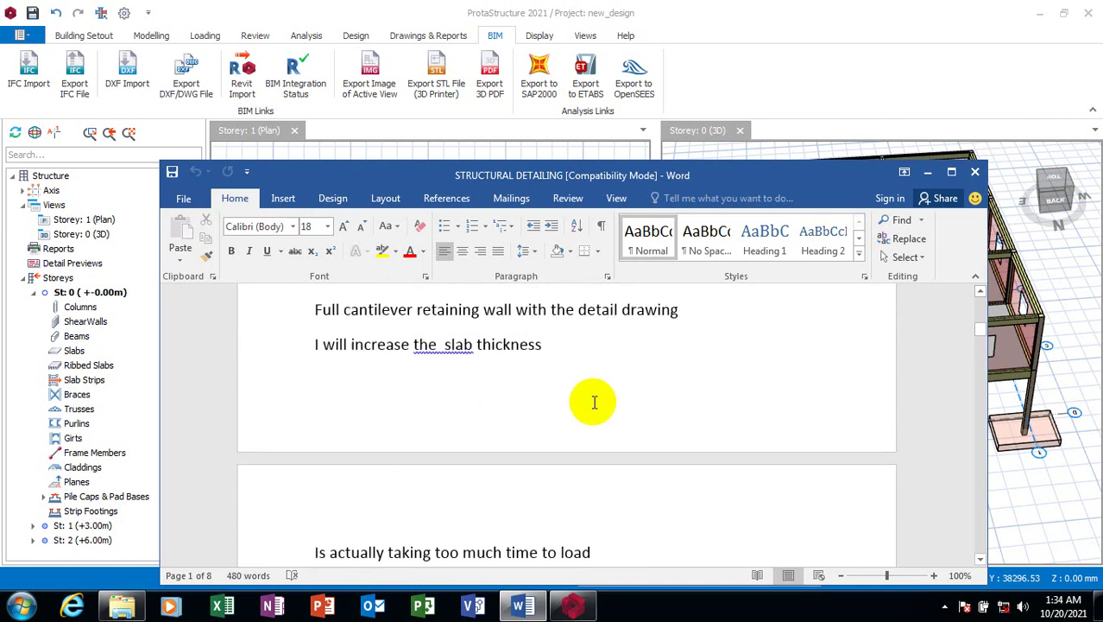
scroll(596, 431, "down", 2)
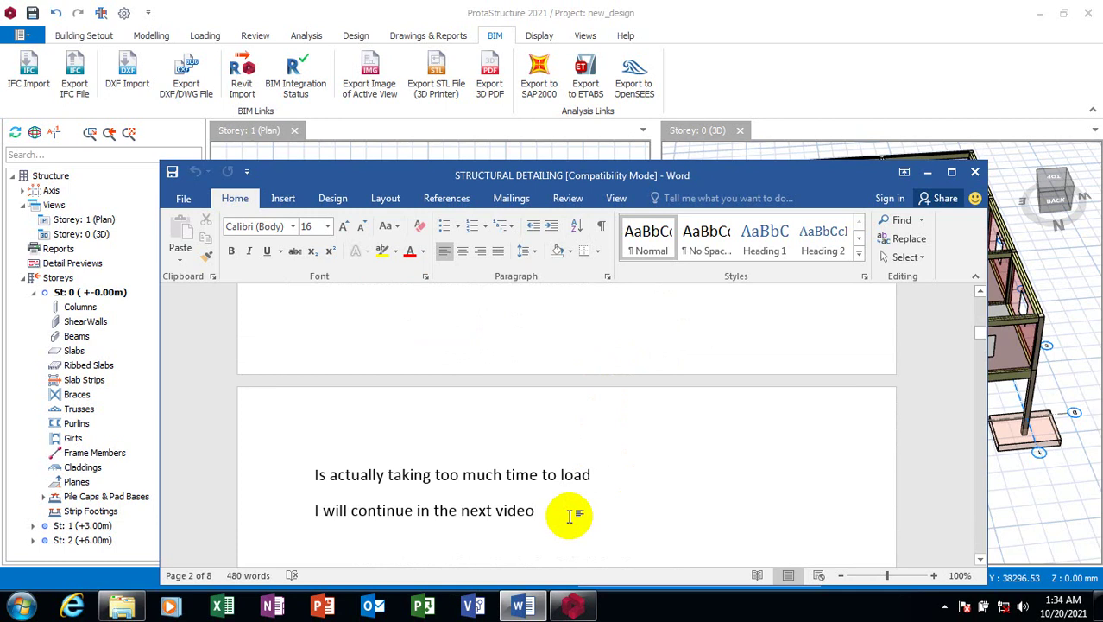
key("Return")
type("Sorry I don’t have pdf viewer on these system")
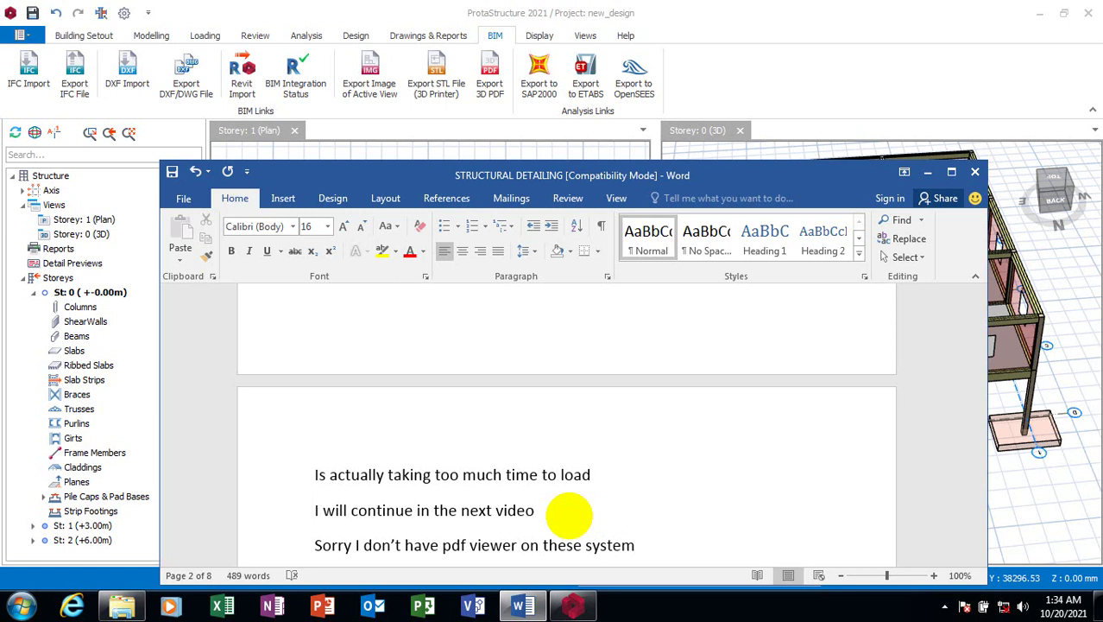
Remove the stray comma after 'system', then minimize Word back to ProtaStructure
left_click(929, 174)
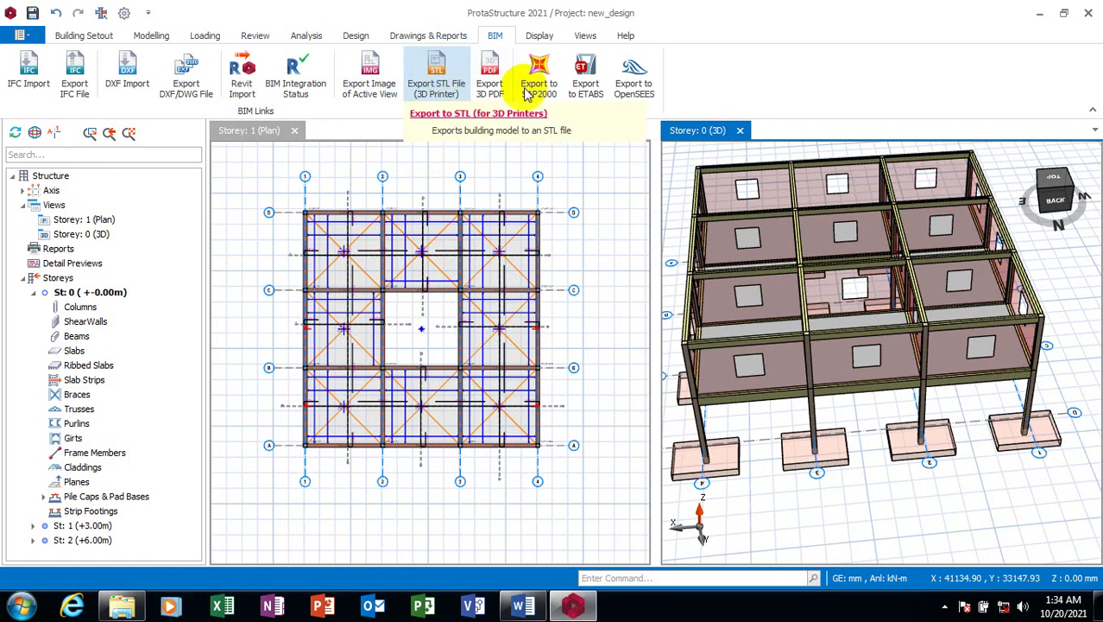
left_click(523, 606)
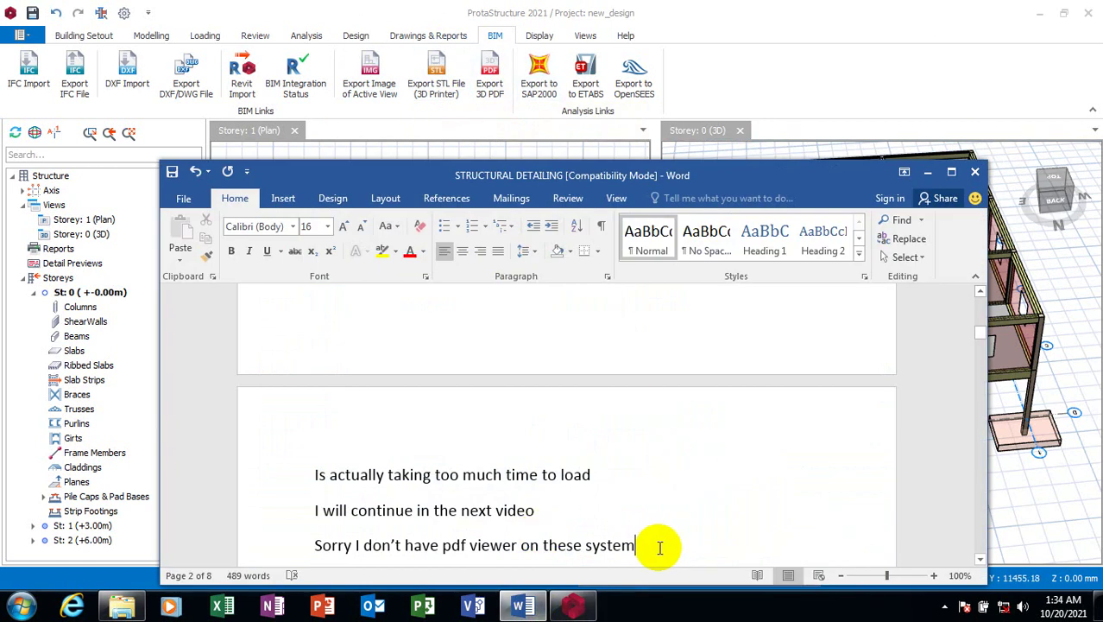
type(",")
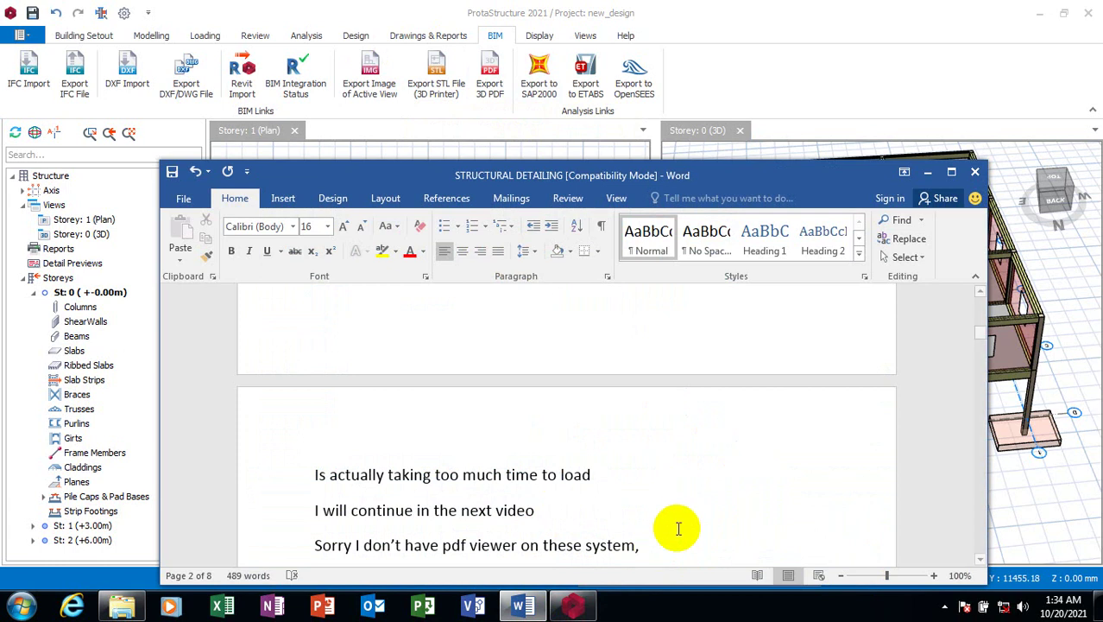
left_click(674, 538)
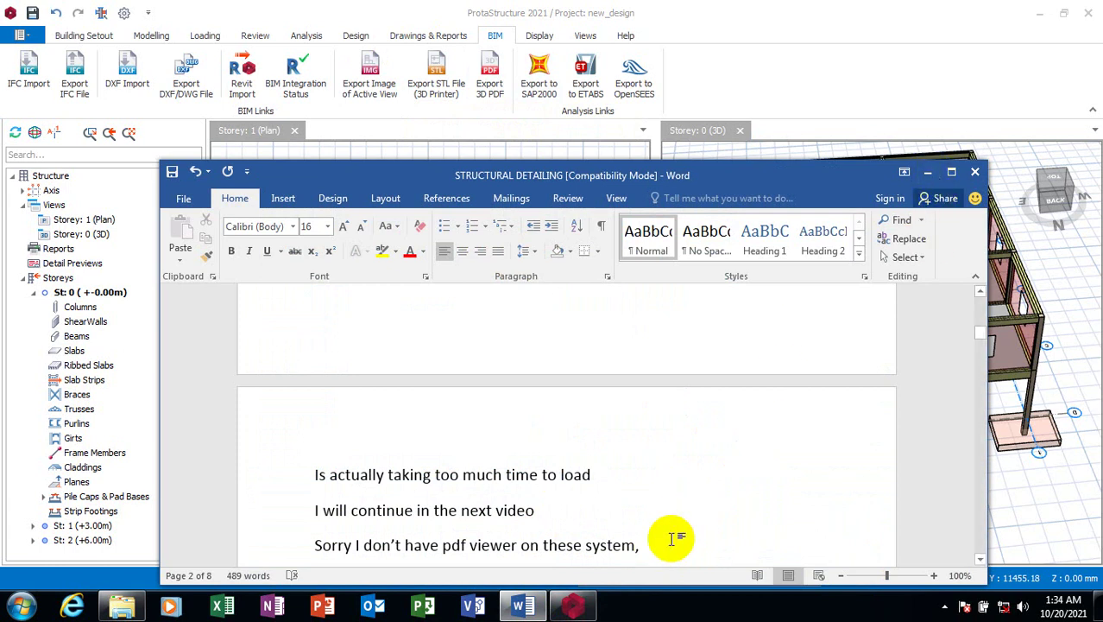
key("BackSpace")
key("BackSpace")
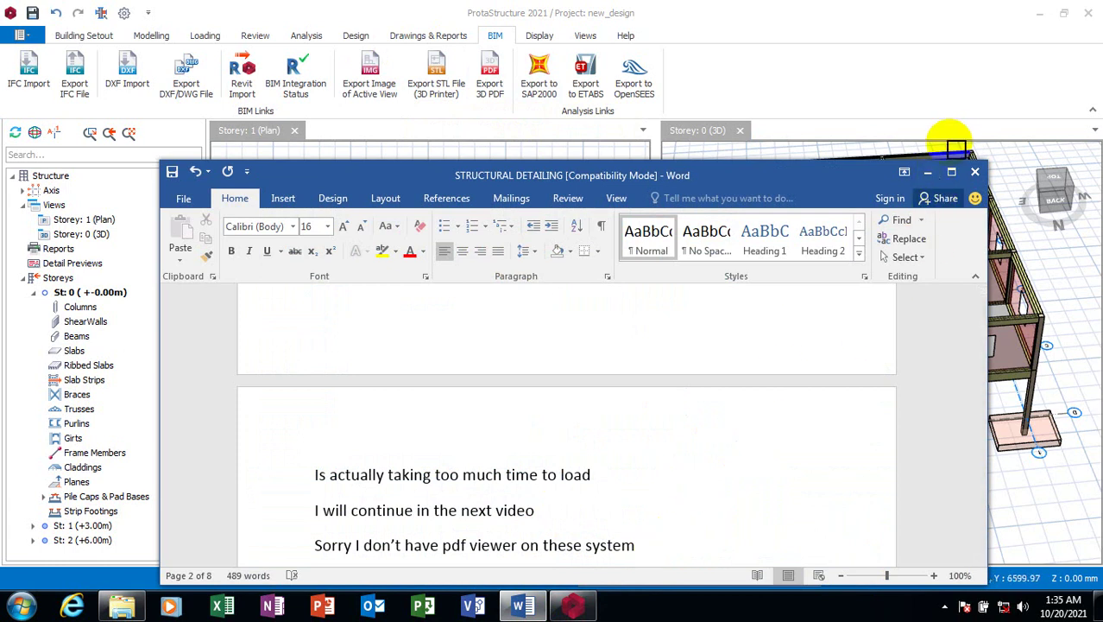
left_click(929, 176)
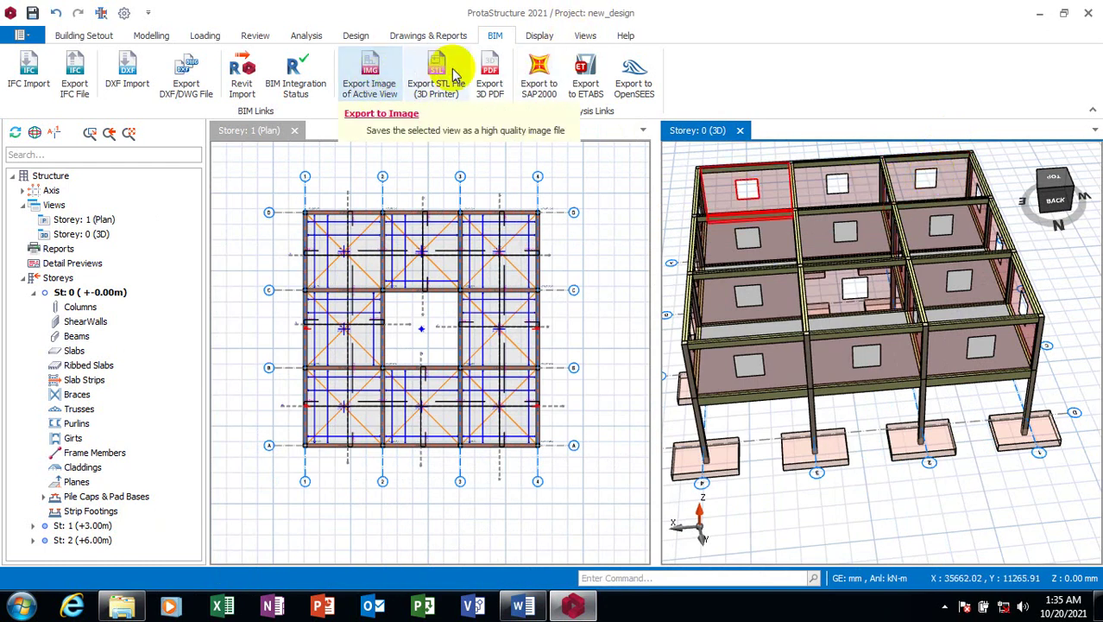
Export the Storey 2 (3D) view to the Desktop as the bitmap image 'my pix'
left_click(585, 316)
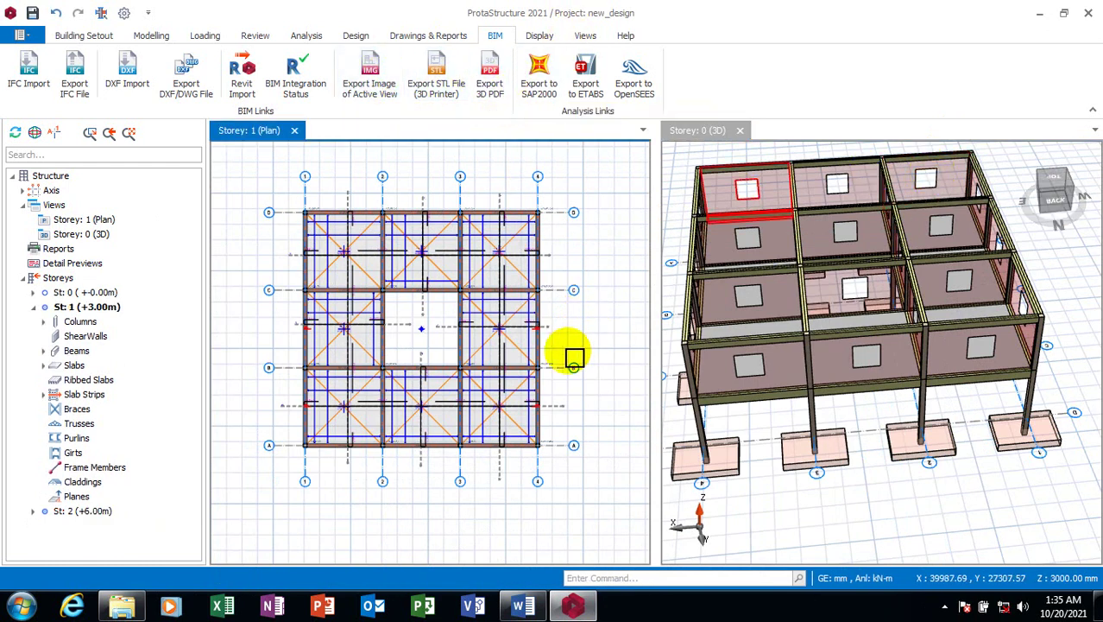
left_click(762, 423)
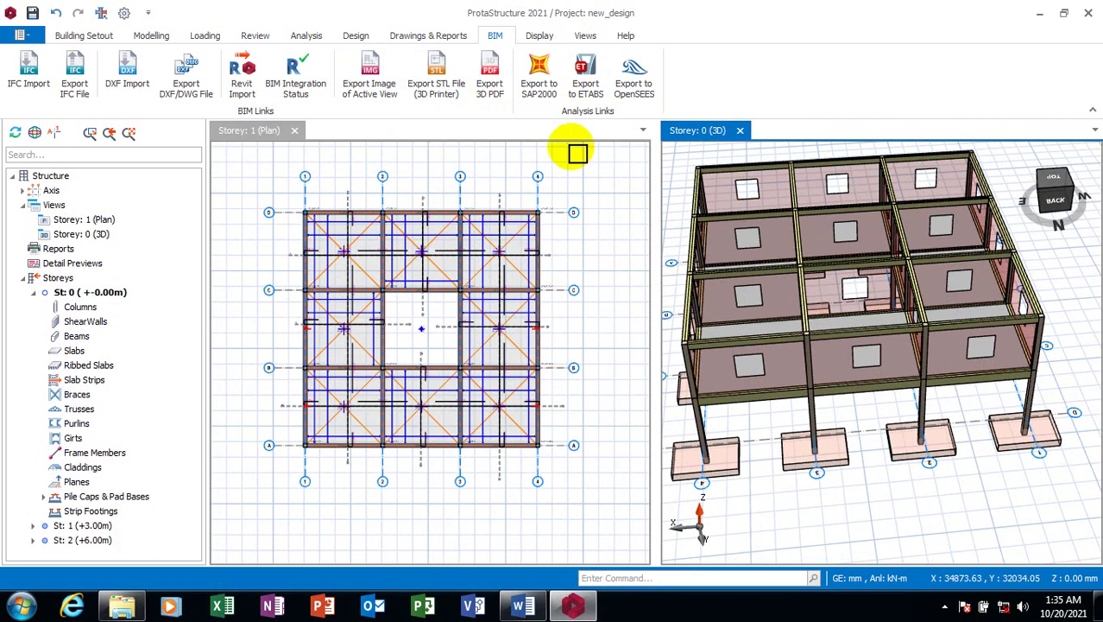
left_click(384, 82)
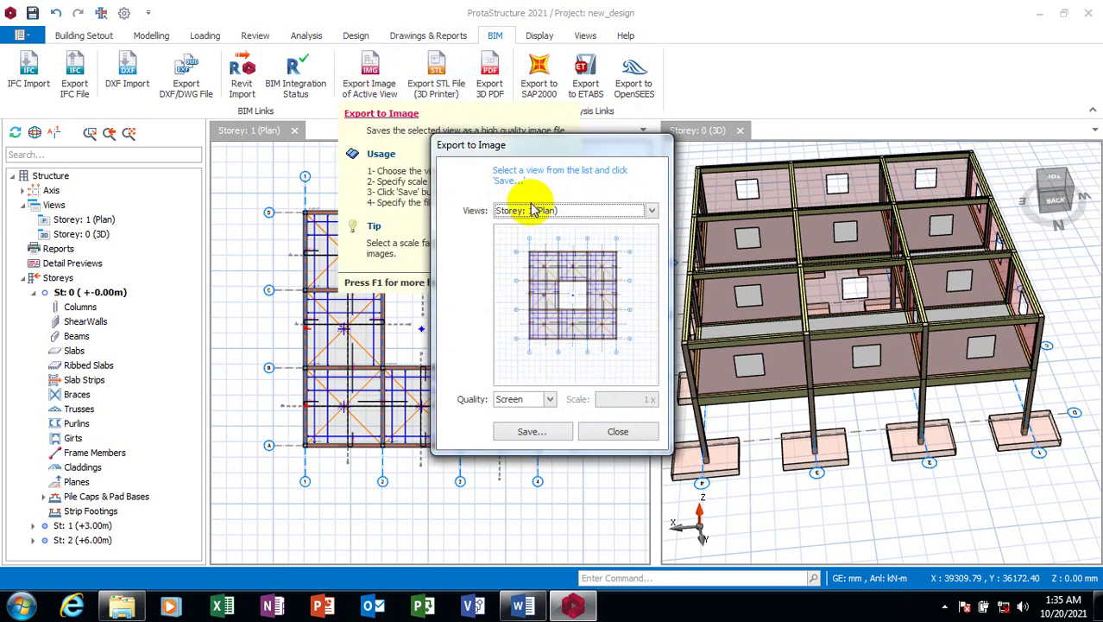
left_click(608, 212)
left_click(531, 237)
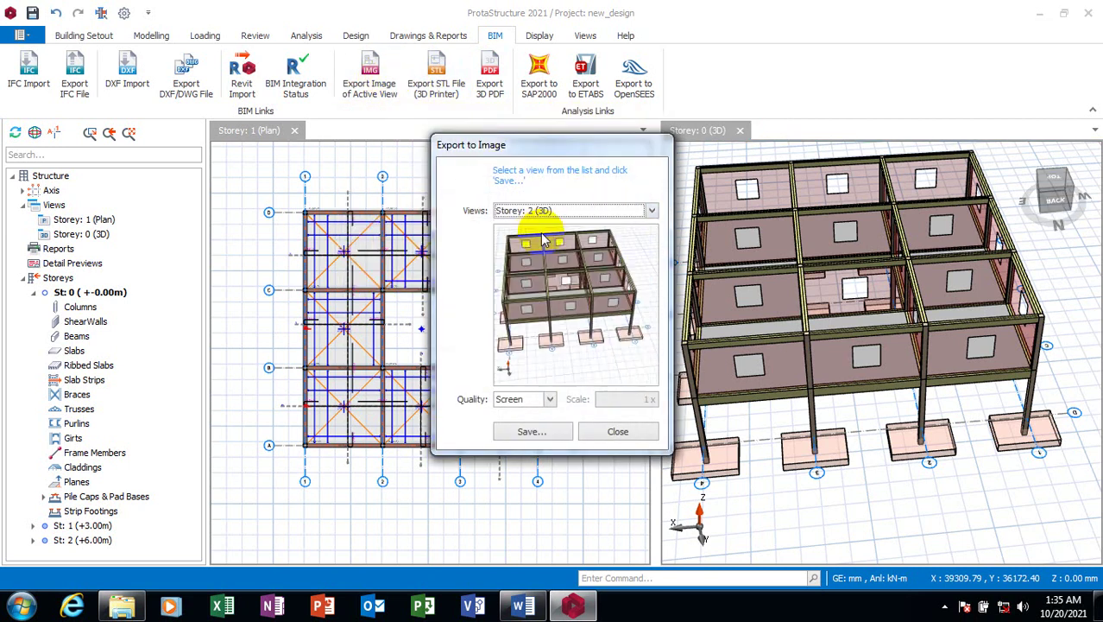
left_click(538, 439)
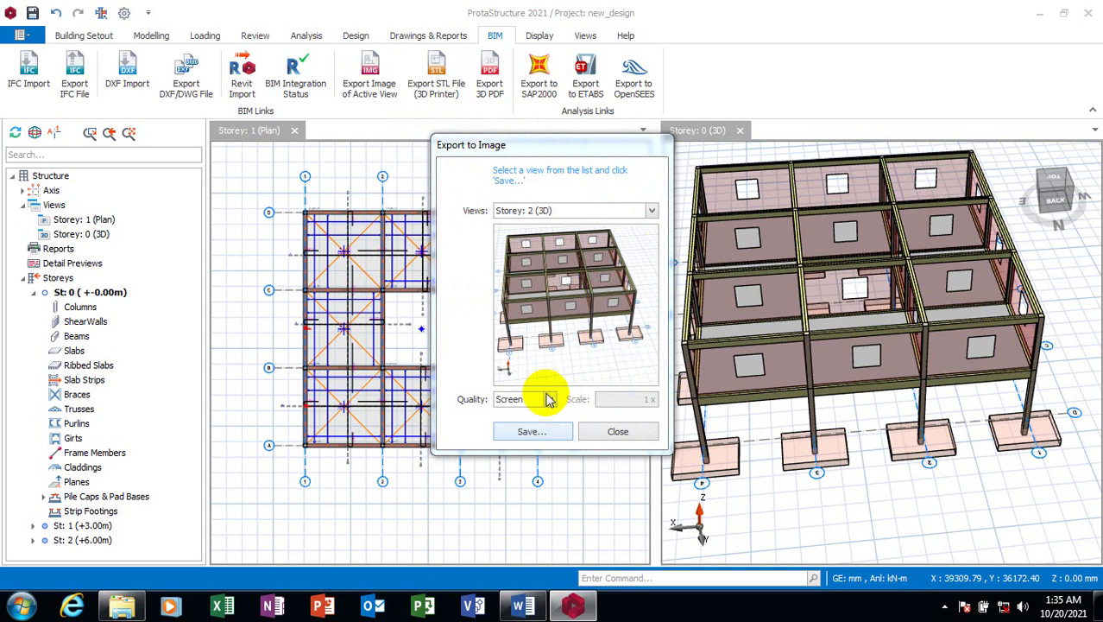
left_click(629, 464)
type("m")
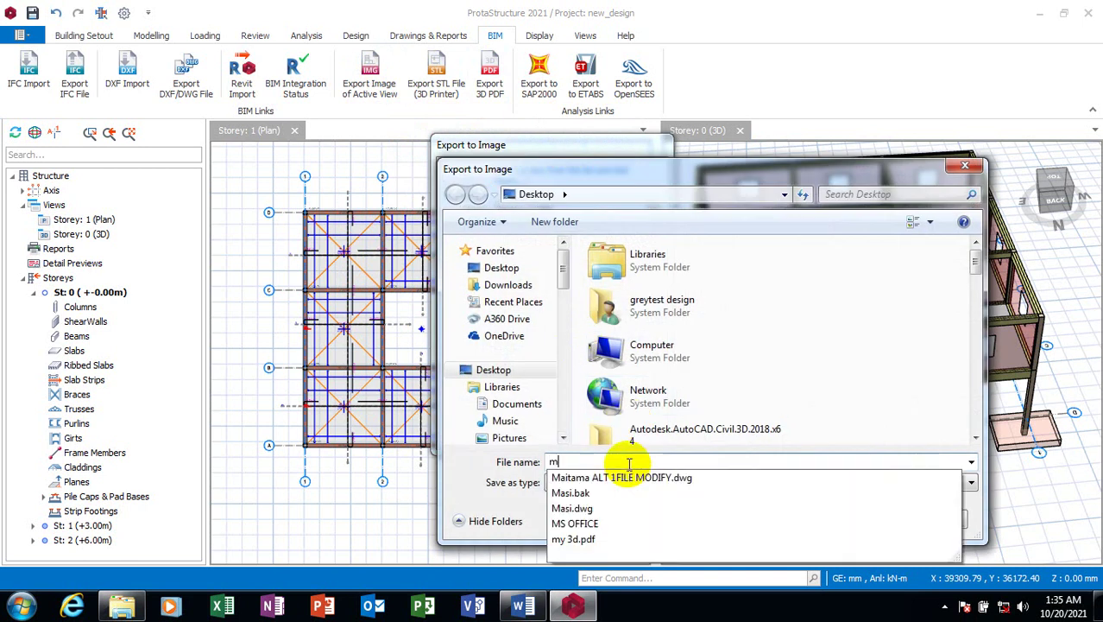
type("y pix")
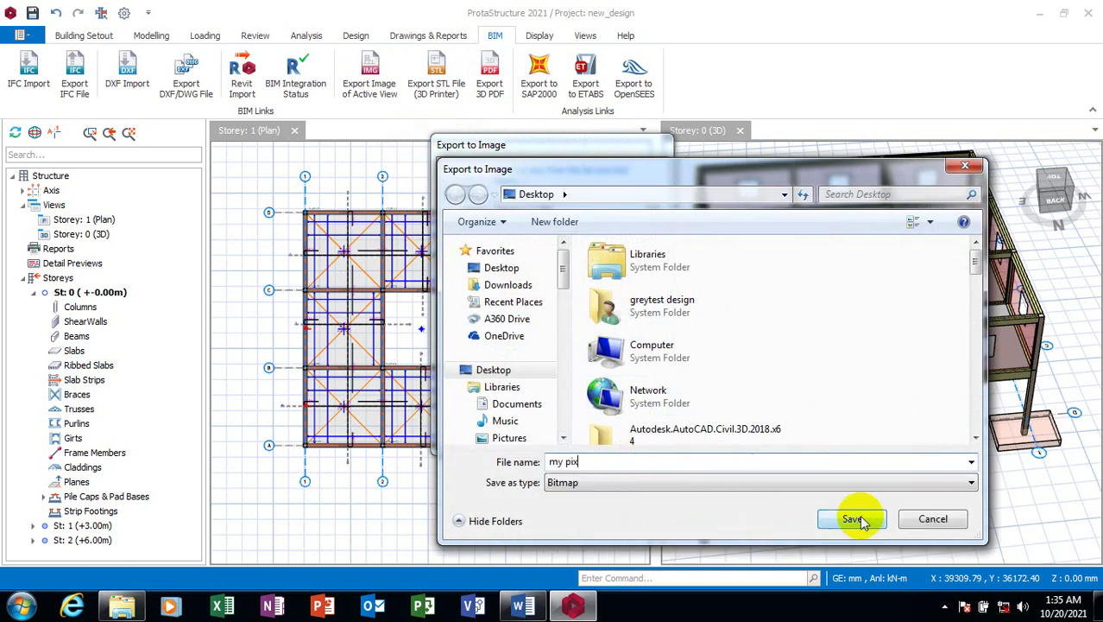
left_click(850, 519)
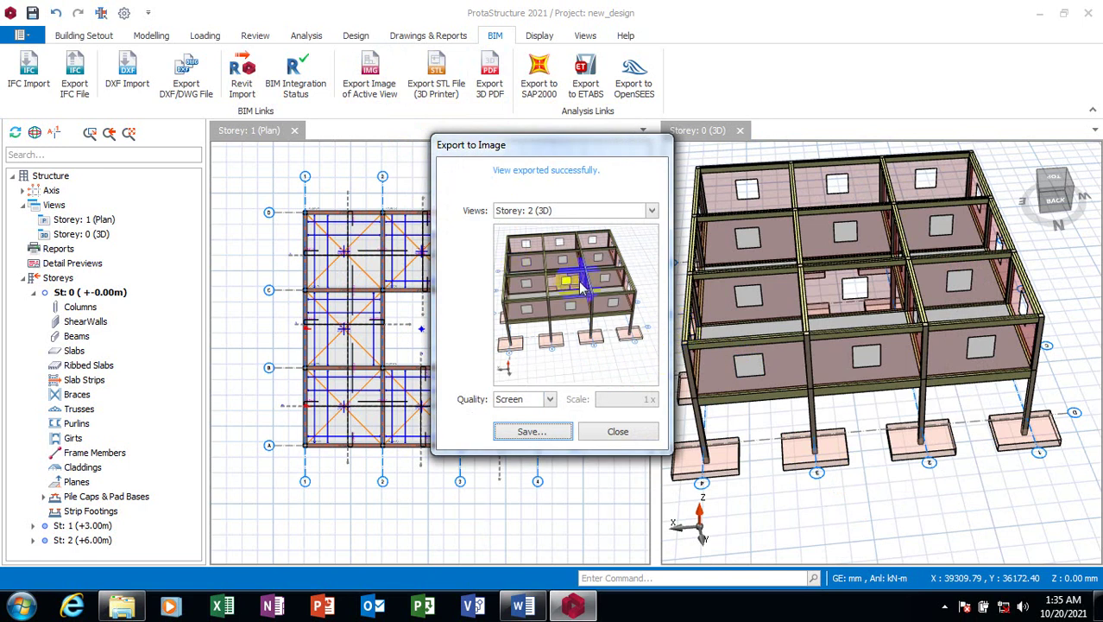
left_click(617, 432)
Find 'my pix' via Start search, open it in Photo Viewer, and stretch the window to full height
left_click(1040, 13)
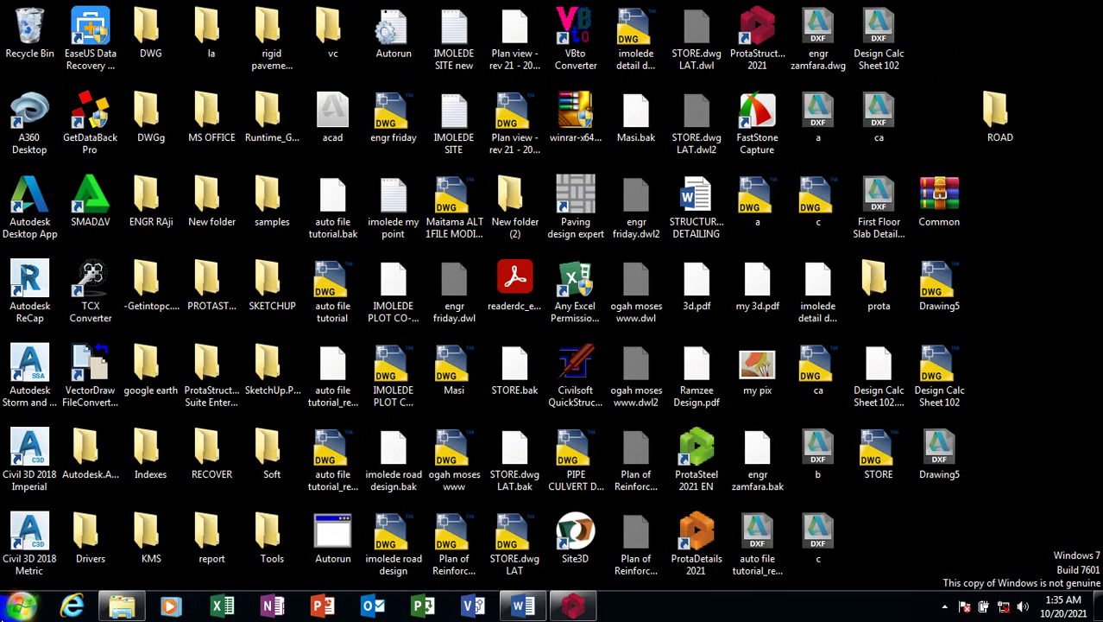
left_click(20, 606)
type("my")
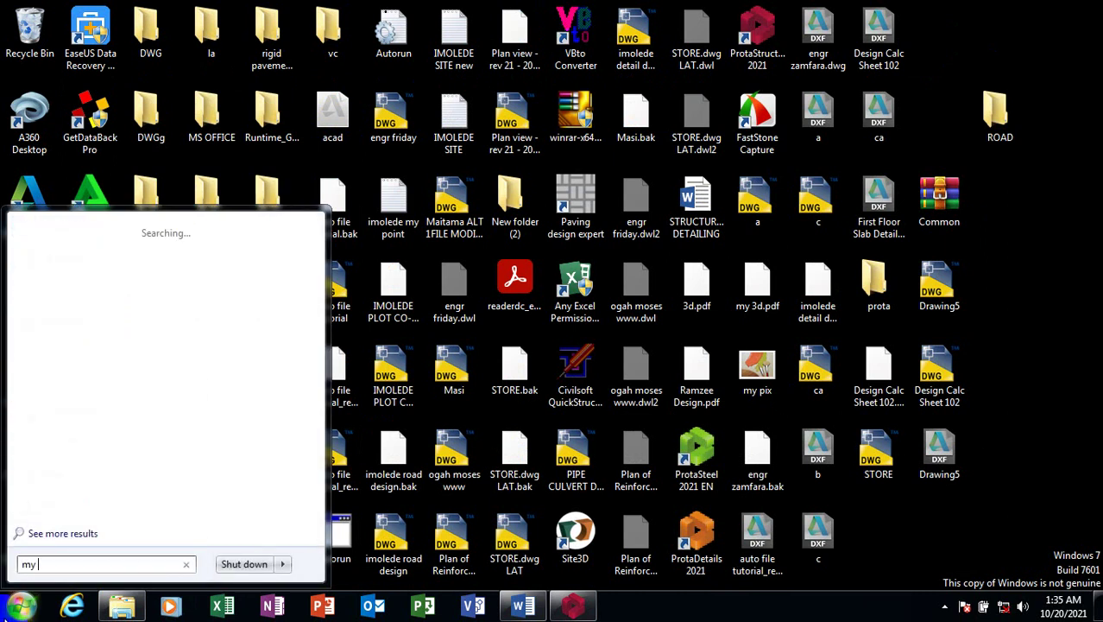
type(" pi")
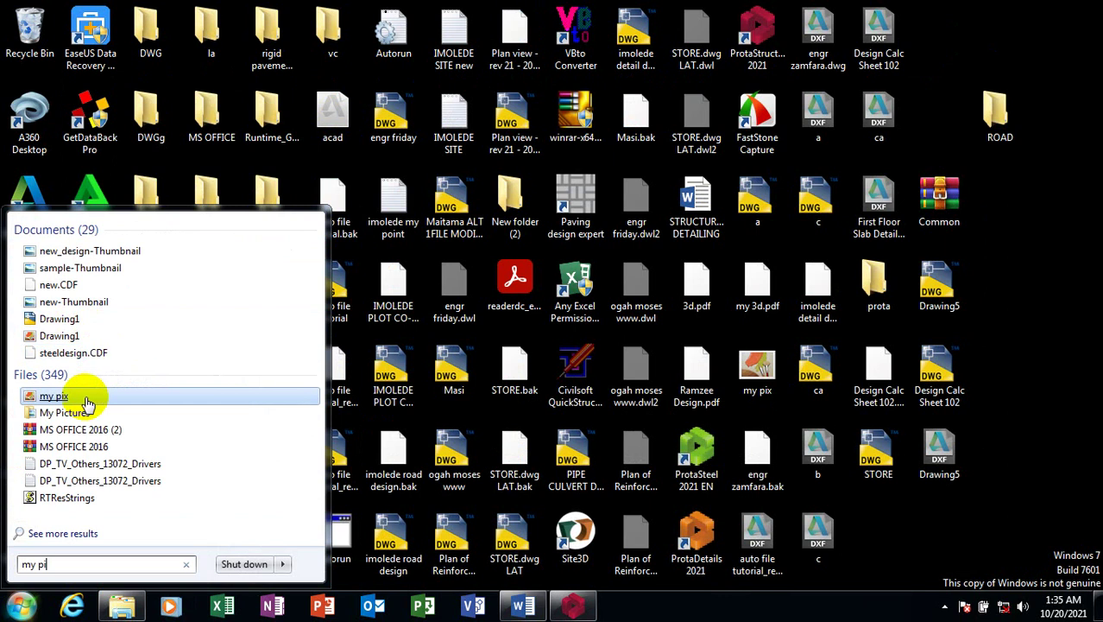
left_click(53, 395)
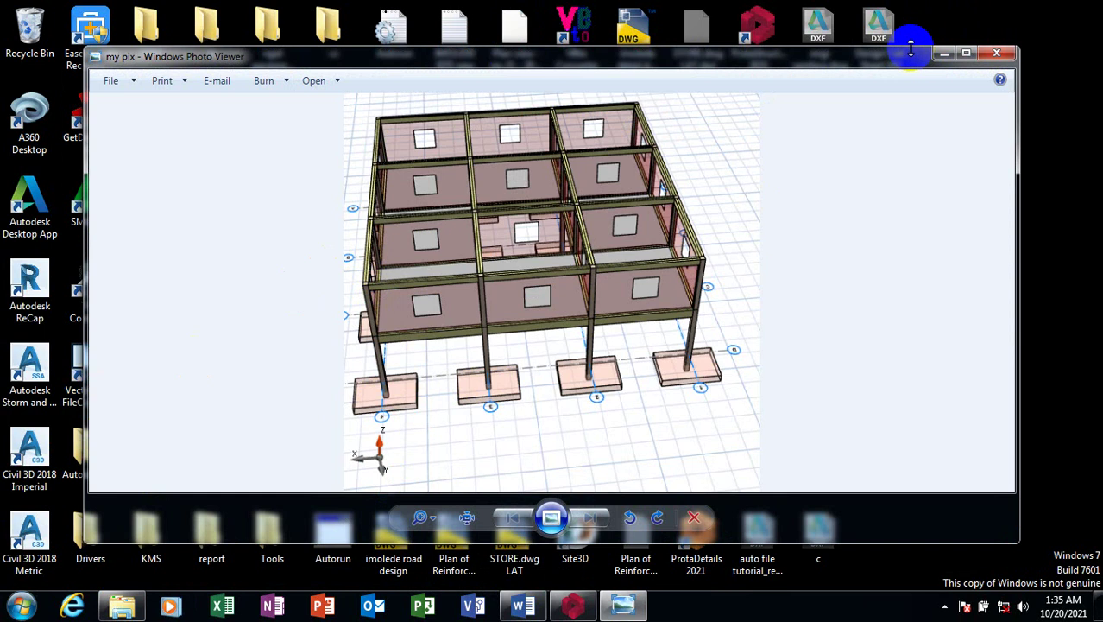
left_click_drag(911, 49, 911, 0)
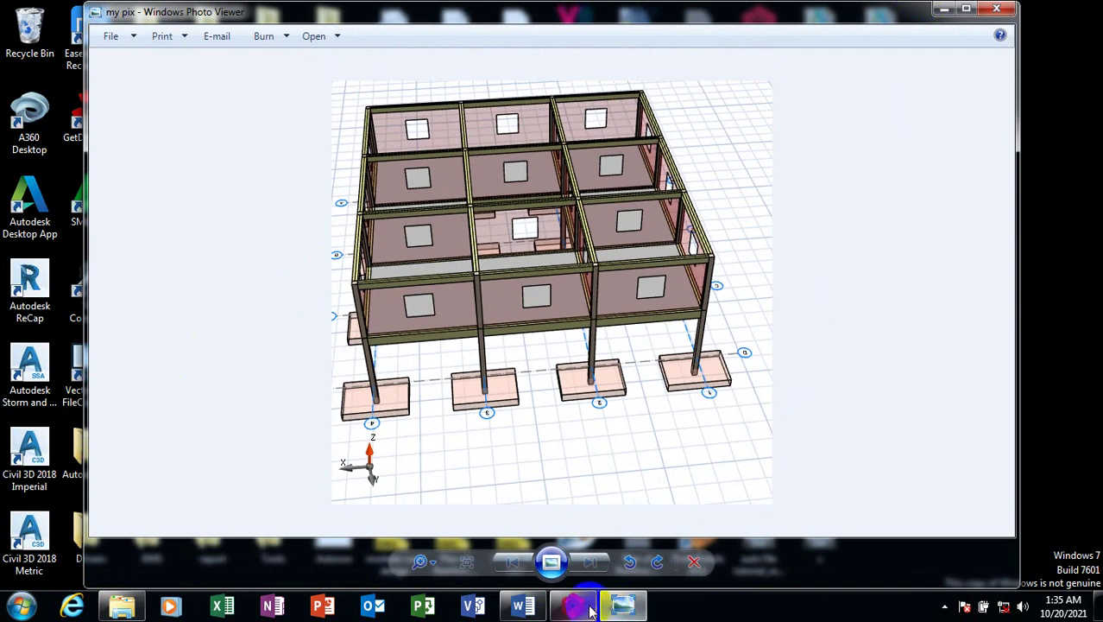
mouse_move(523, 606)
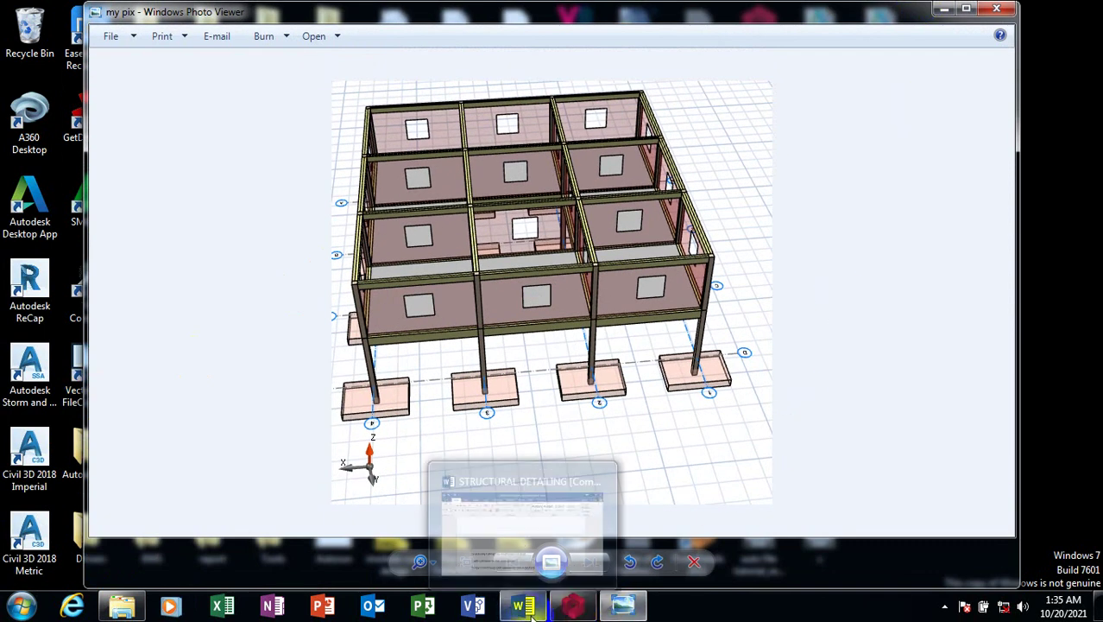
Complete the Word note with 'you can export your 3d as pdf and image amazing right?', then return to ProtaStructure
left_click(525, 544)
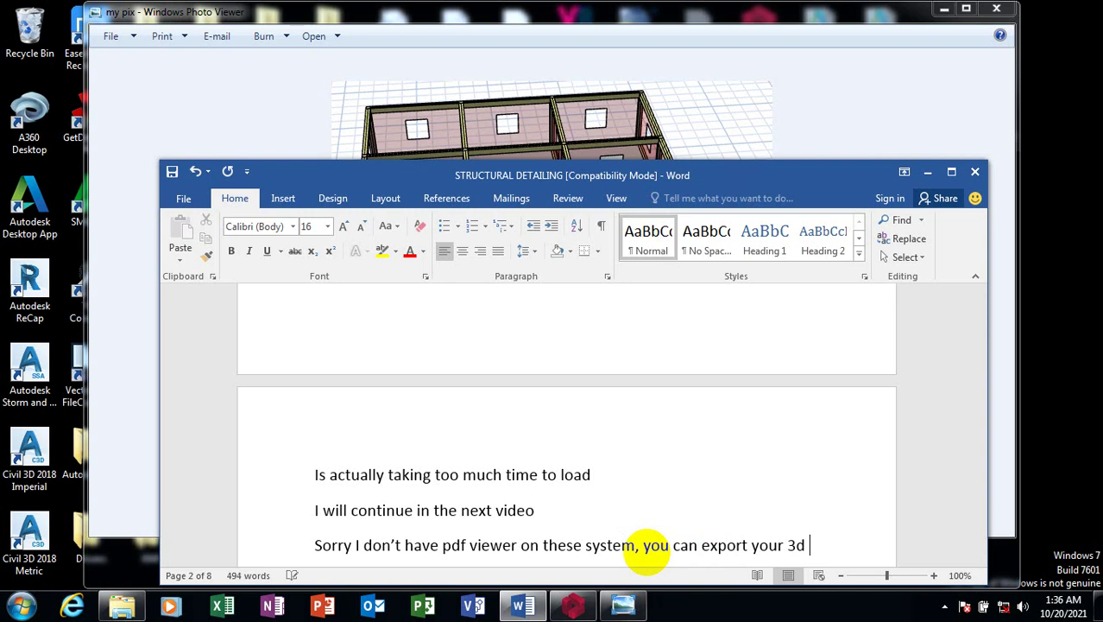
type("as")
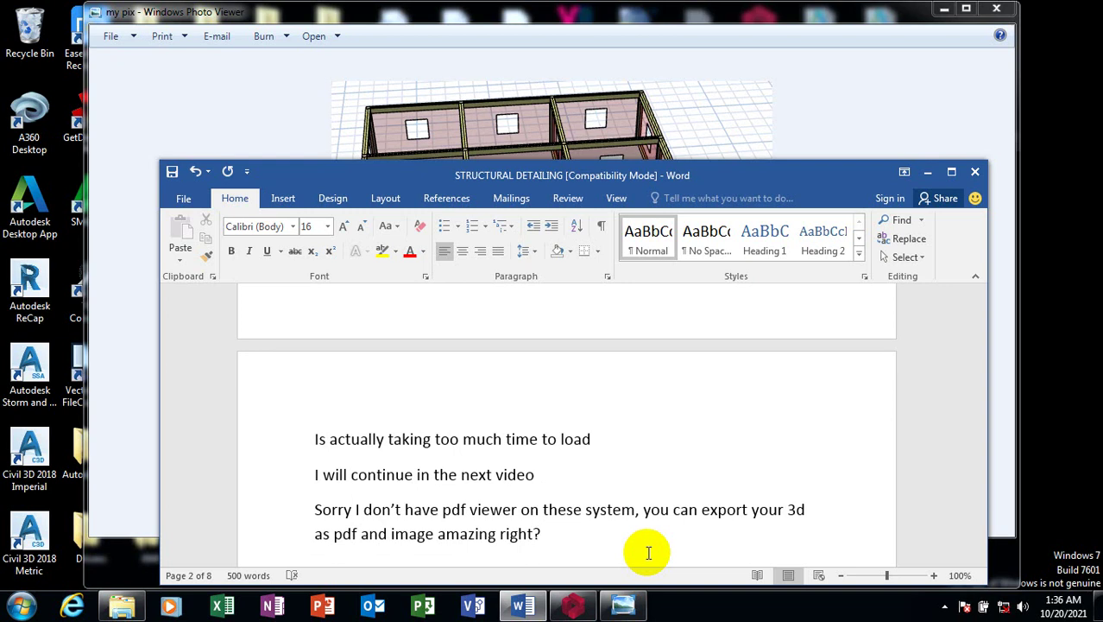
left_click(571, 605)
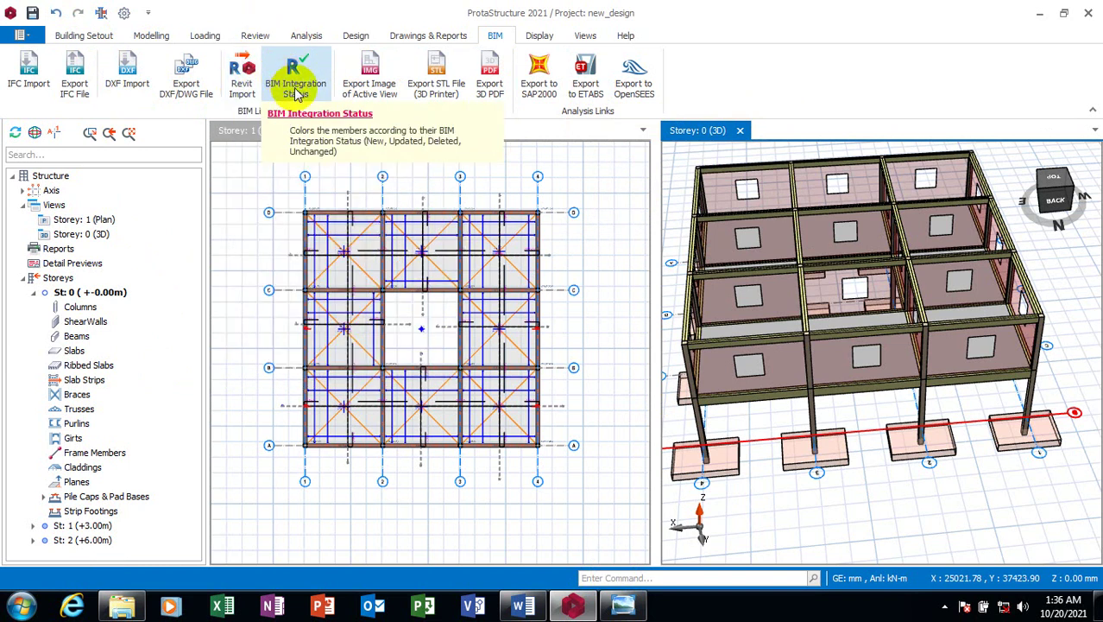
Browse the ribbon tabs, collapse the ribbon to enlarge the views, and show the Drawings & Reports tools
left_click(92, 35)
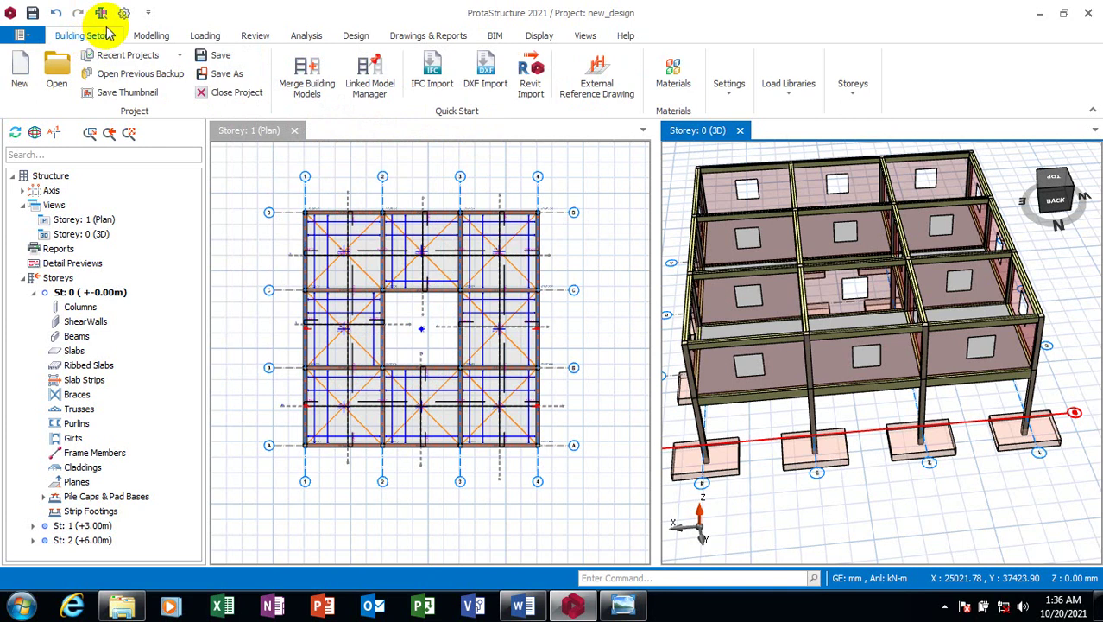
left_click(157, 35)
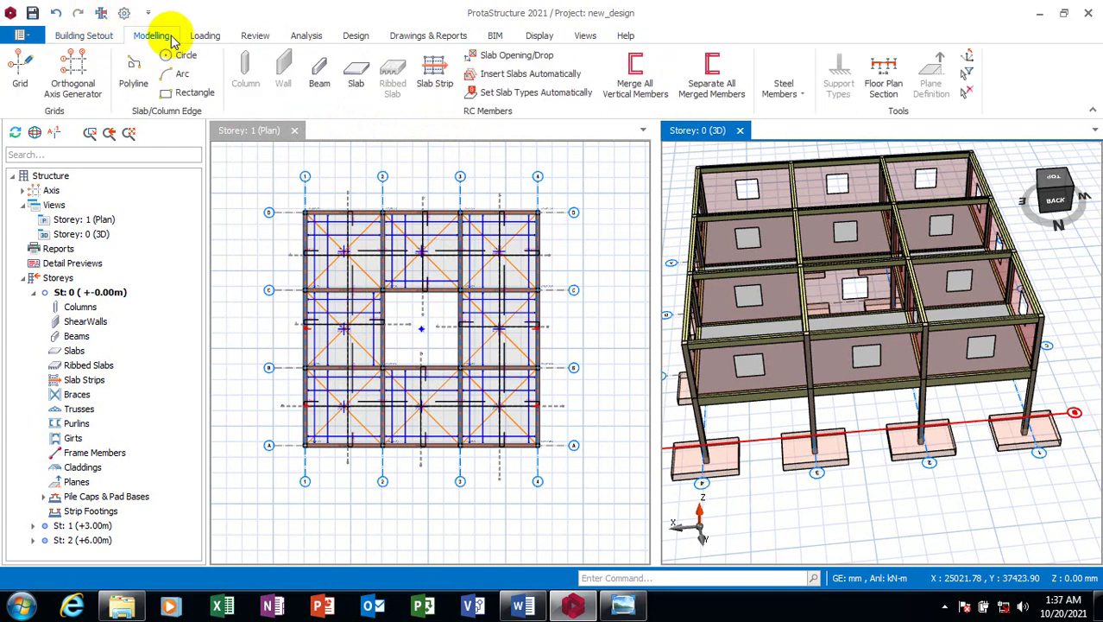
double_click(204, 37)
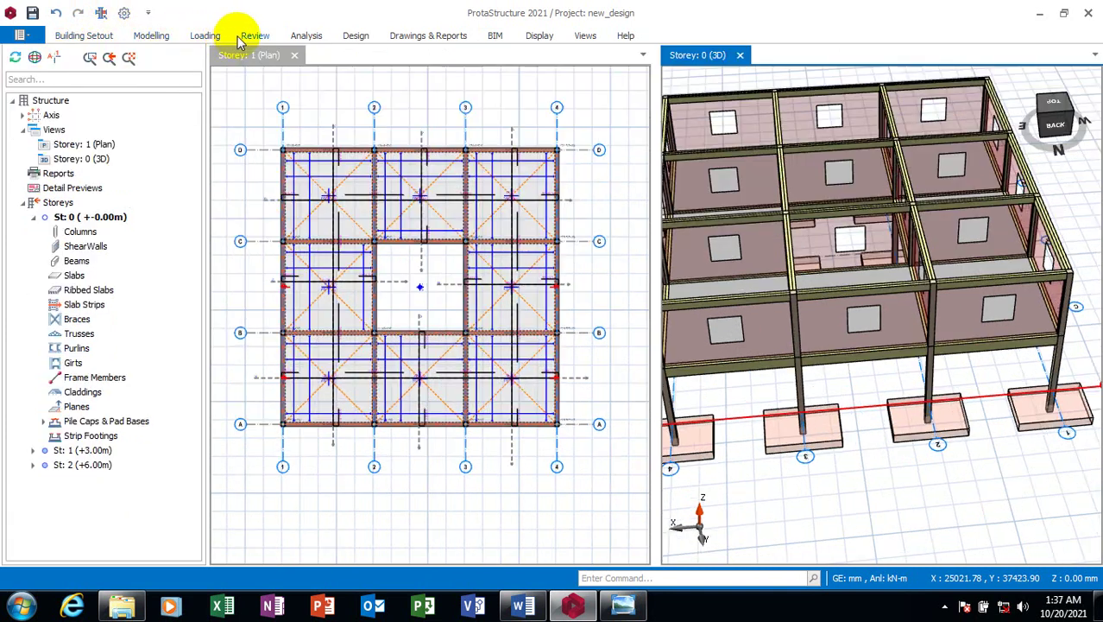
left_click(211, 42)
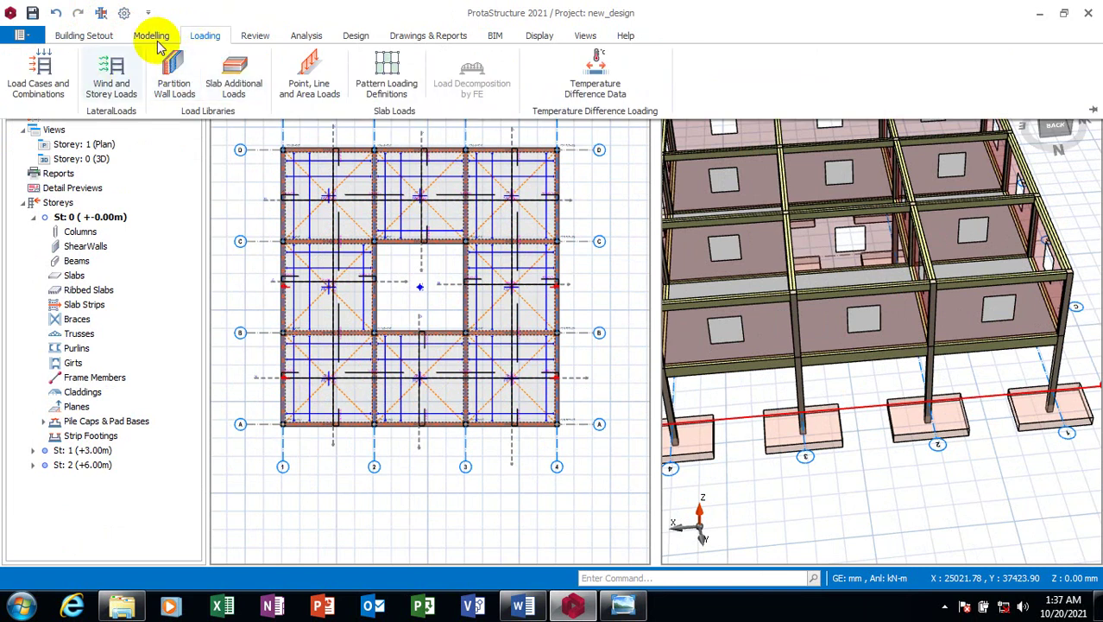
left_click(258, 43)
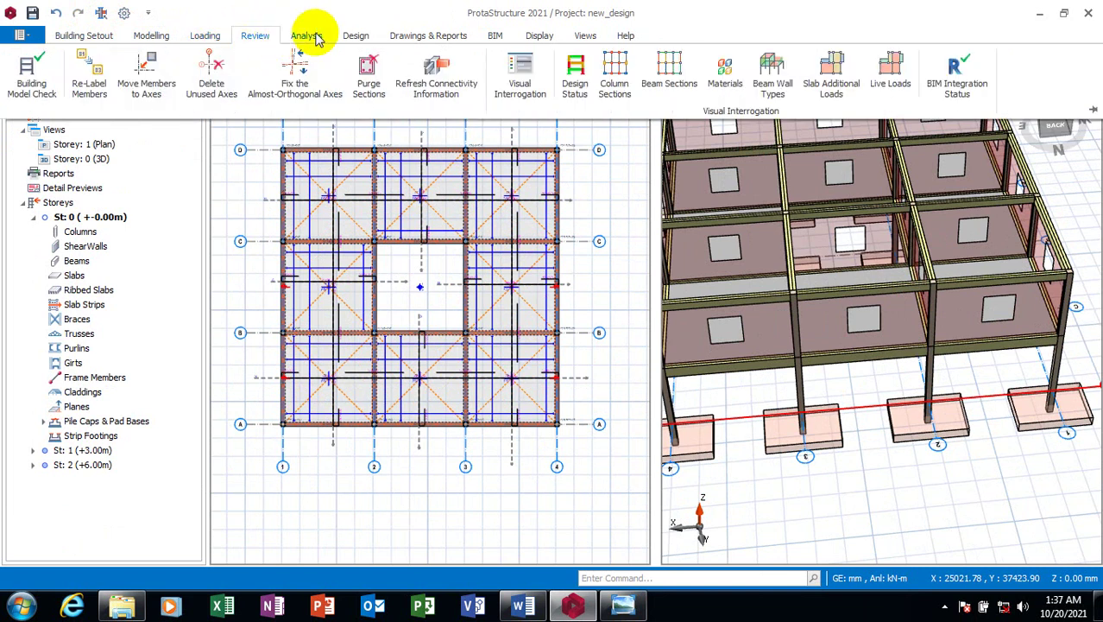
left_click(310, 37)
left_click(354, 37)
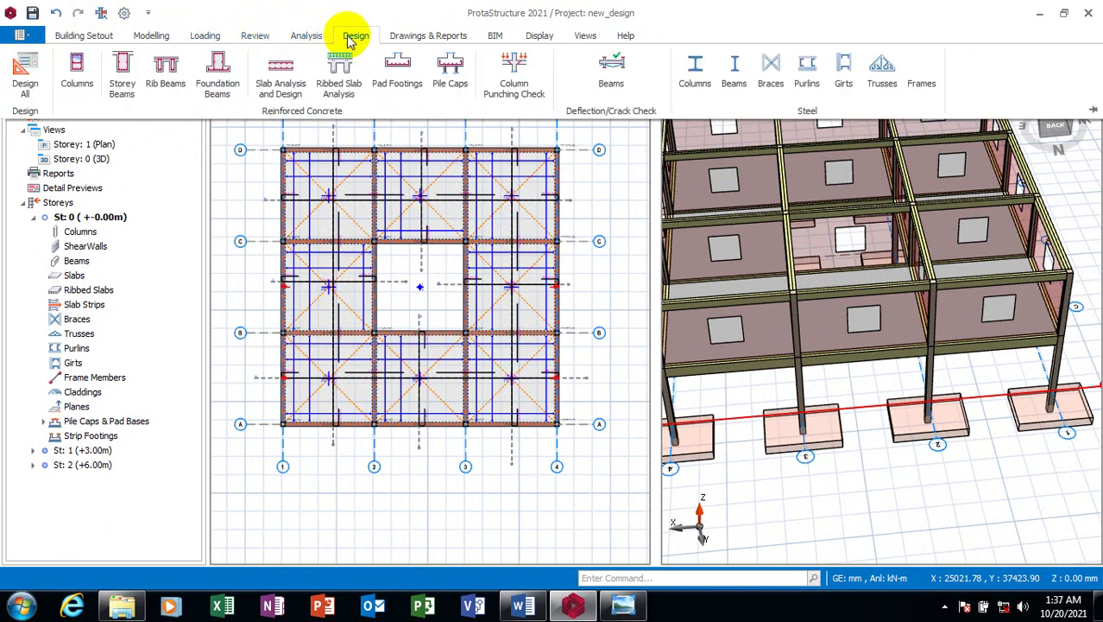
left_click(425, 36)
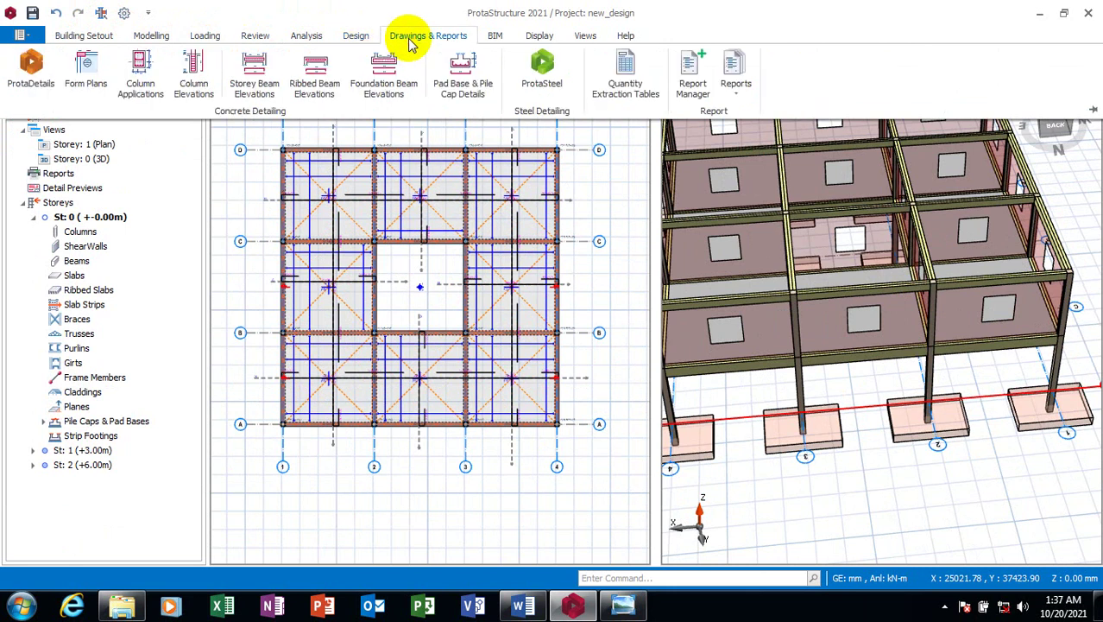
Launch ProtaDetails and auto-generate all drawing types for storeys 0–2 into Drawing1 at a picked point
left_click(31, 75)
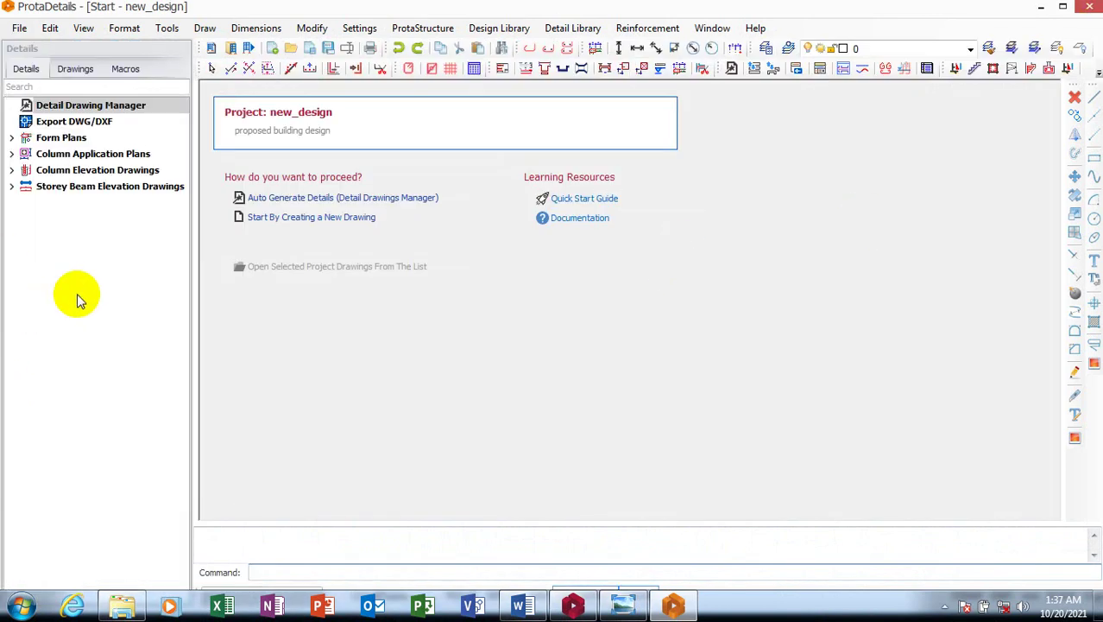
left_click(293, 199)
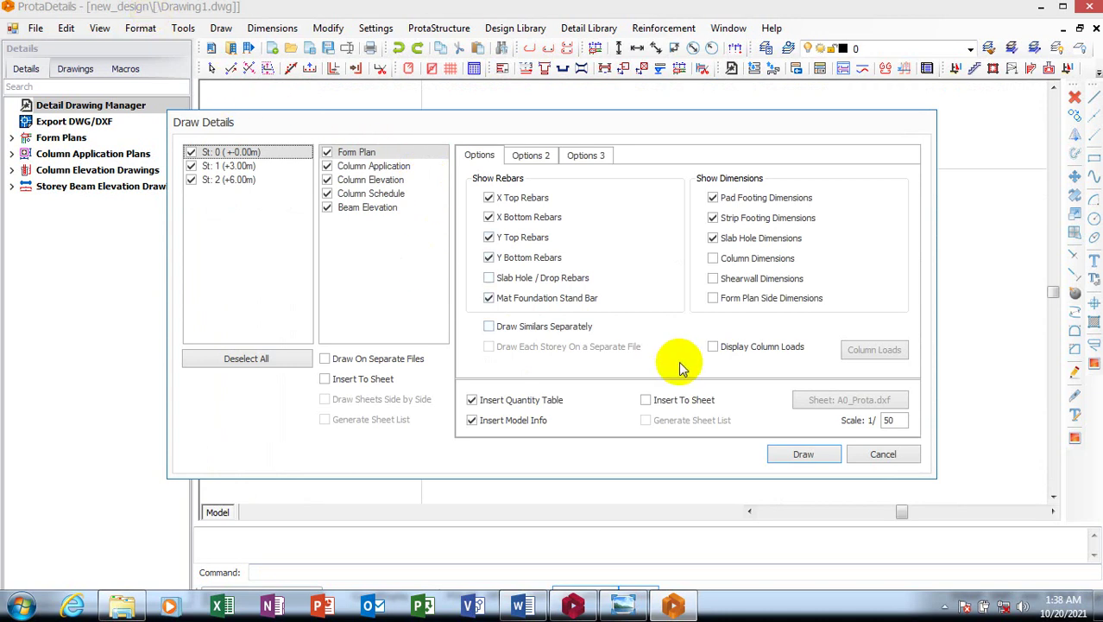
left_click(821, 454)
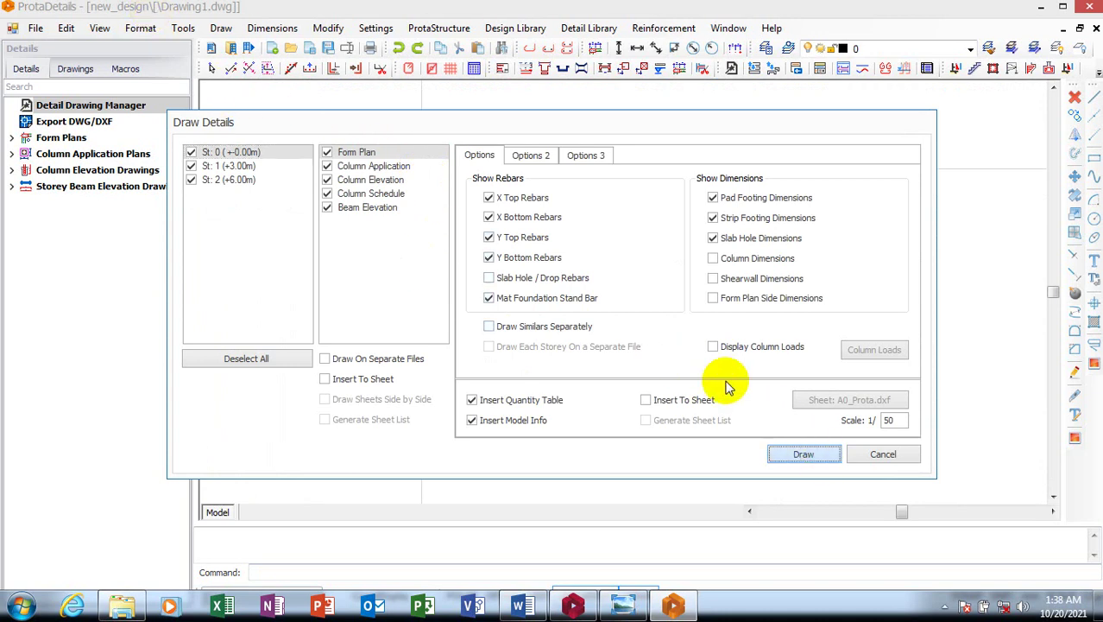
left_click(568, 302)
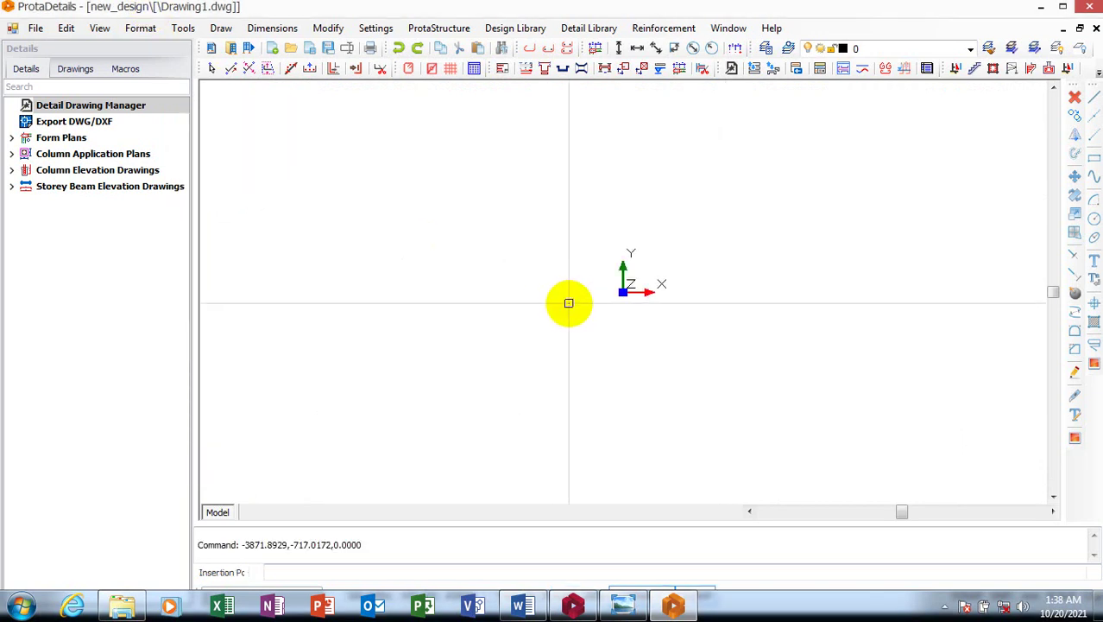
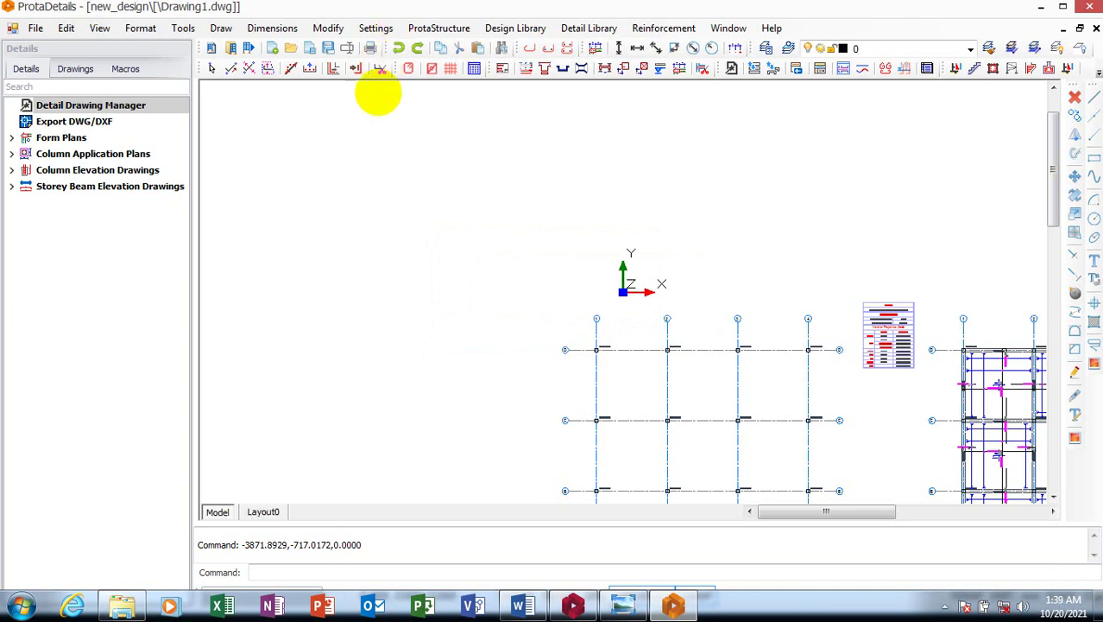
Review the sheet, then drag the Foundation form plan onto it
scroll(496, 380, "down", 3)
scroll(552, 406, "down", 2)
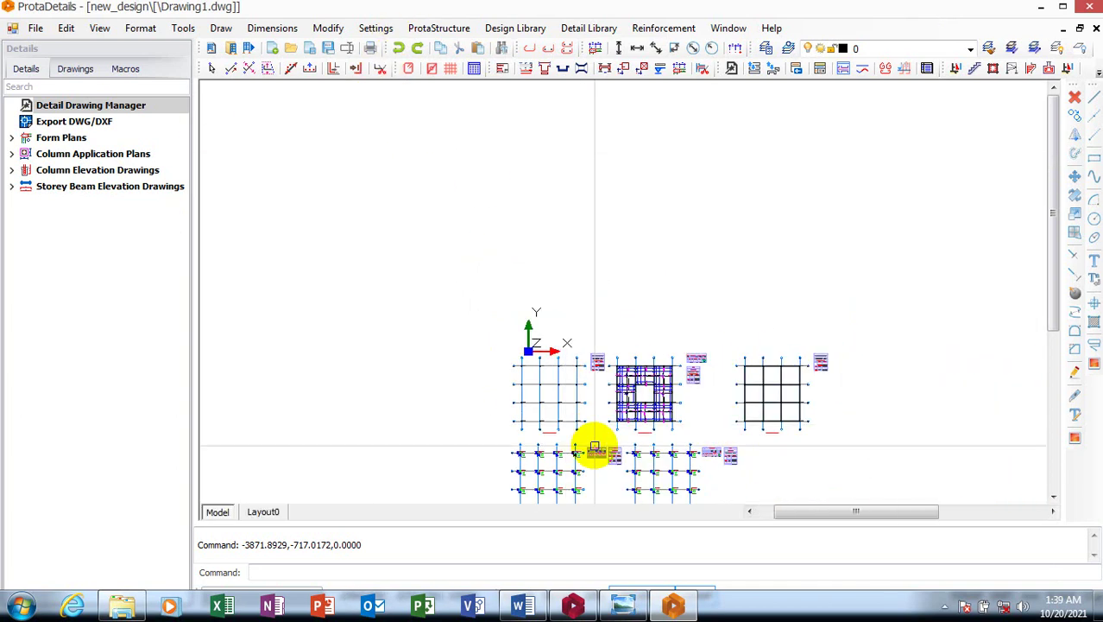
scroll(613, 386, "down", 1)
scroll(628, 389, "down", 2)
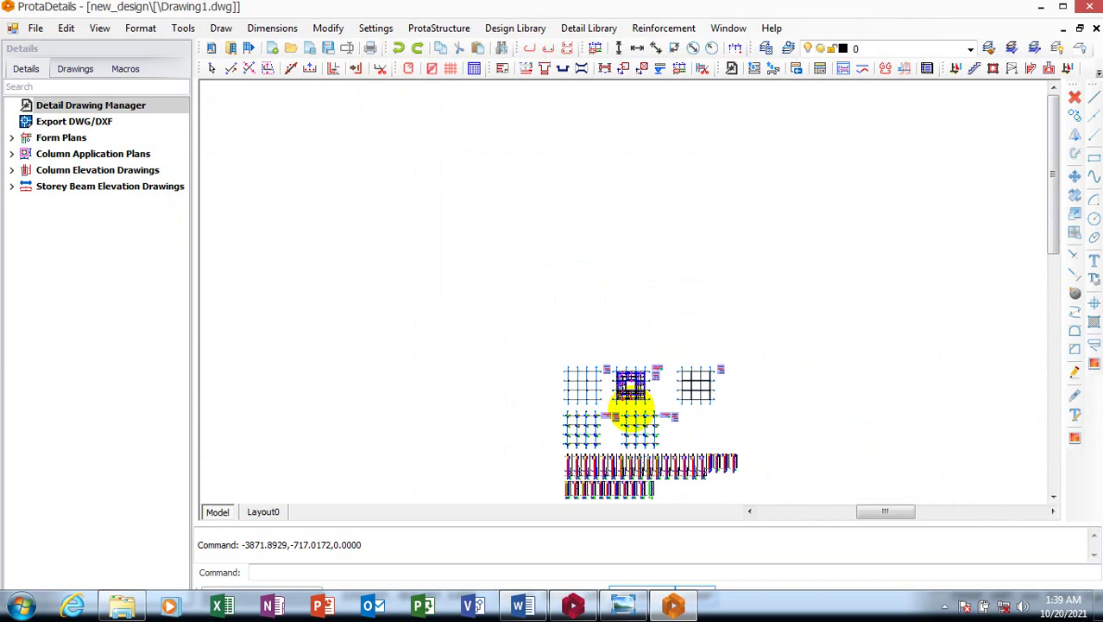
scroll(633, 432, "down", 2)
scroll(605, 475, "up", 1)
scroll(571, 384, "up", 3)
scroll(564, 378, "up", 4)
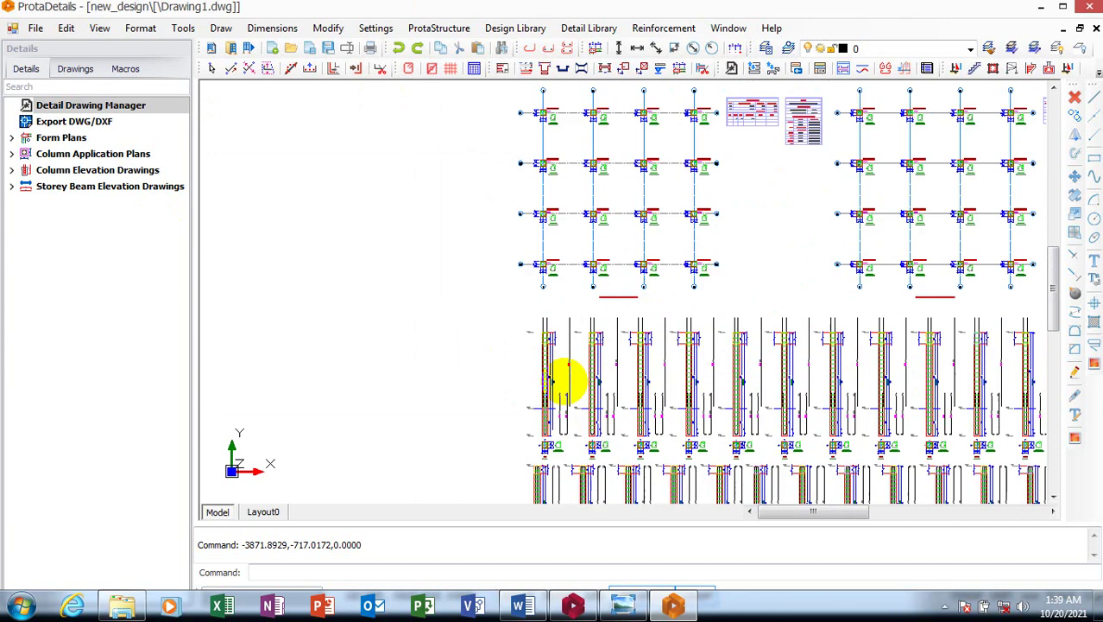
scroll(557, 423, "up", 2)
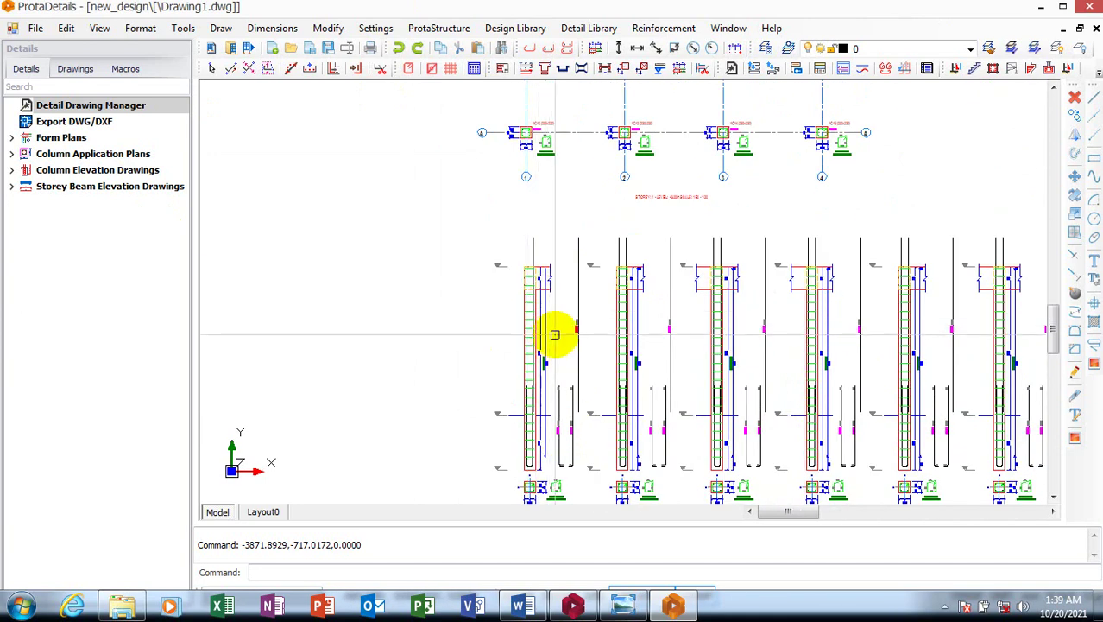
scroll(558, 335, "up", 3)
scroll(561, 345, "up", 2)
scroll(580, 276, "down", 3)
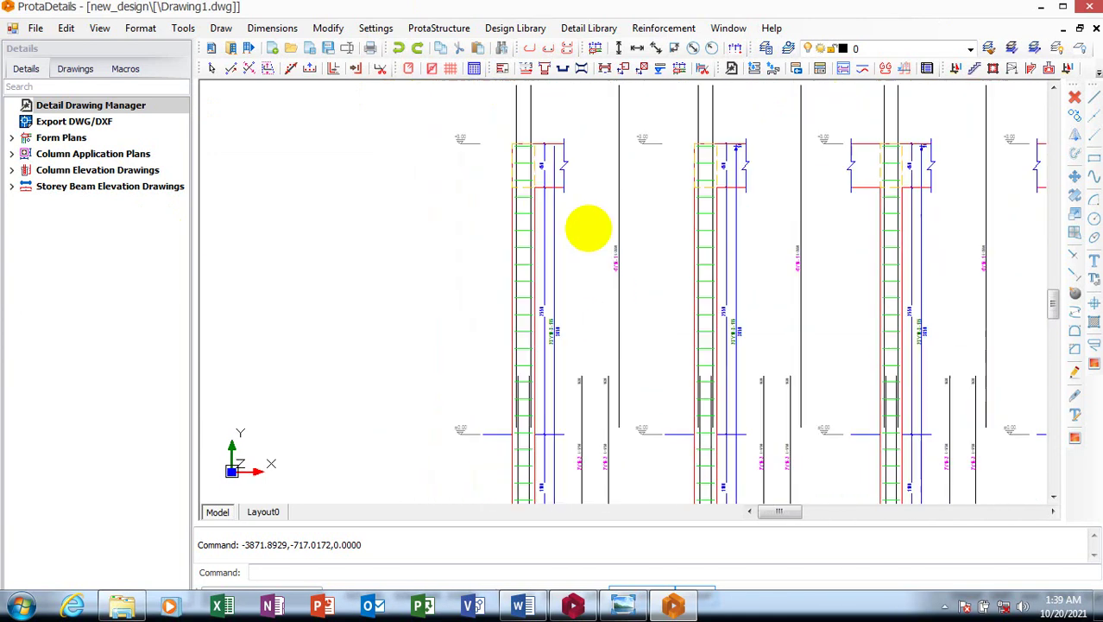
scroll(593, 229, "down", 4)
scroll(605, 237, "down", 1)
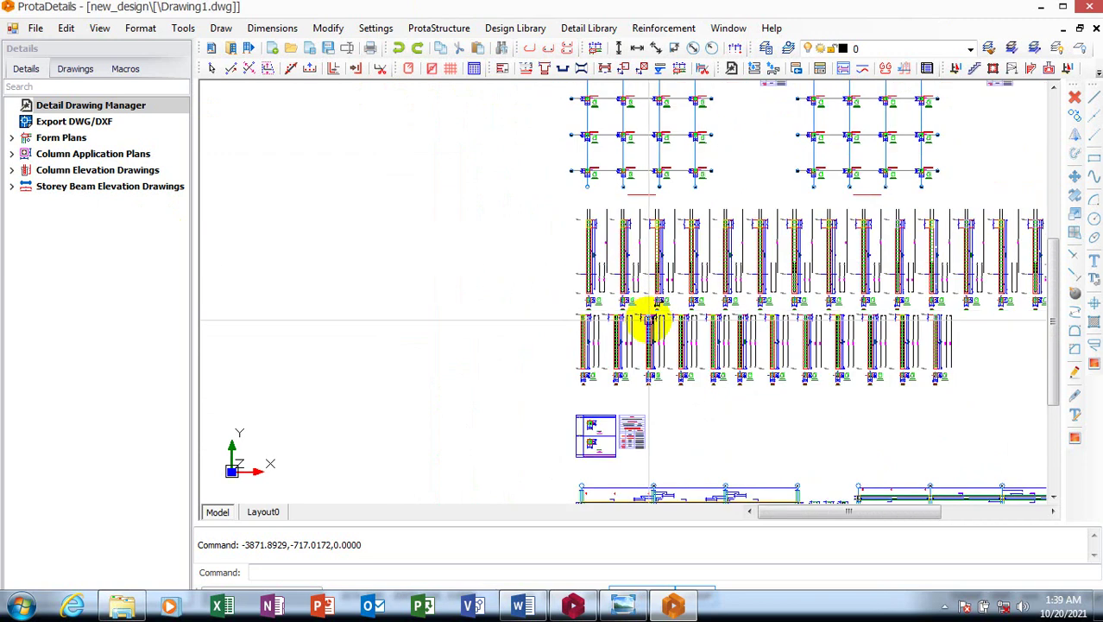
scroll(644, 318, "down", 2)
scroll(651, 336, "down", 1)
scroll(639, 310, "down", 3)
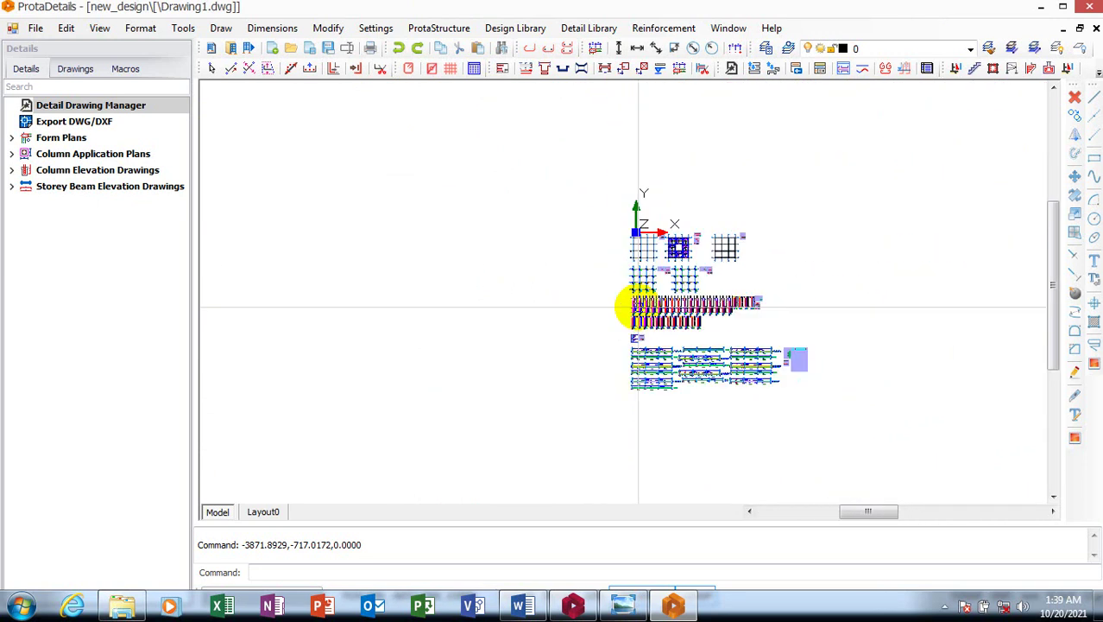
scroll(763, 353, "up", 1)
scroll(828, 291, "up", 1)
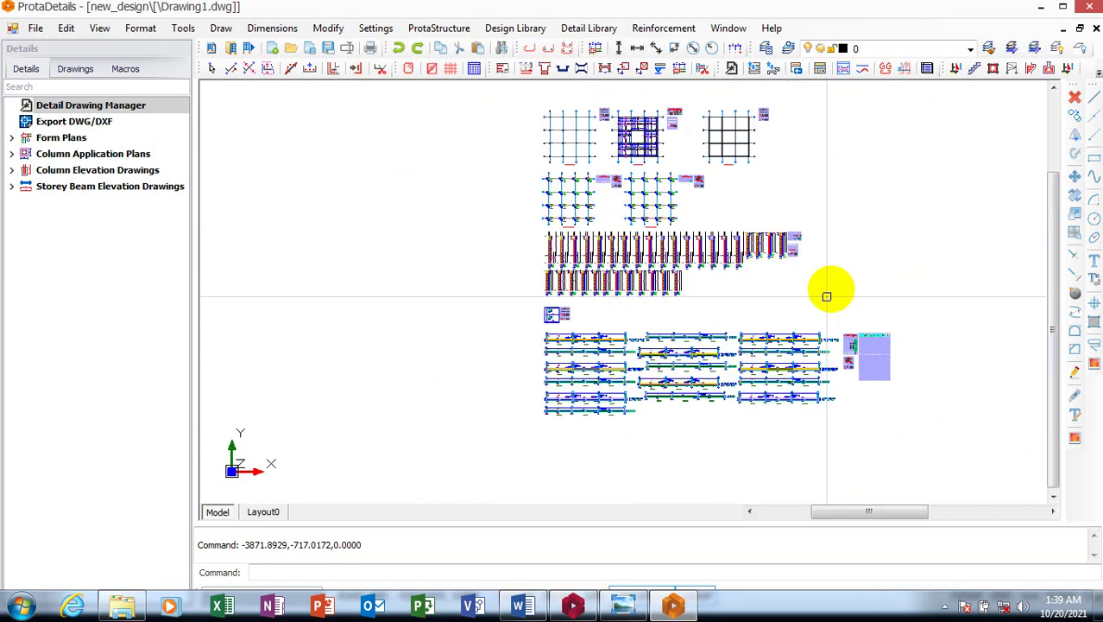
scroll(832, 290, "up", 1)
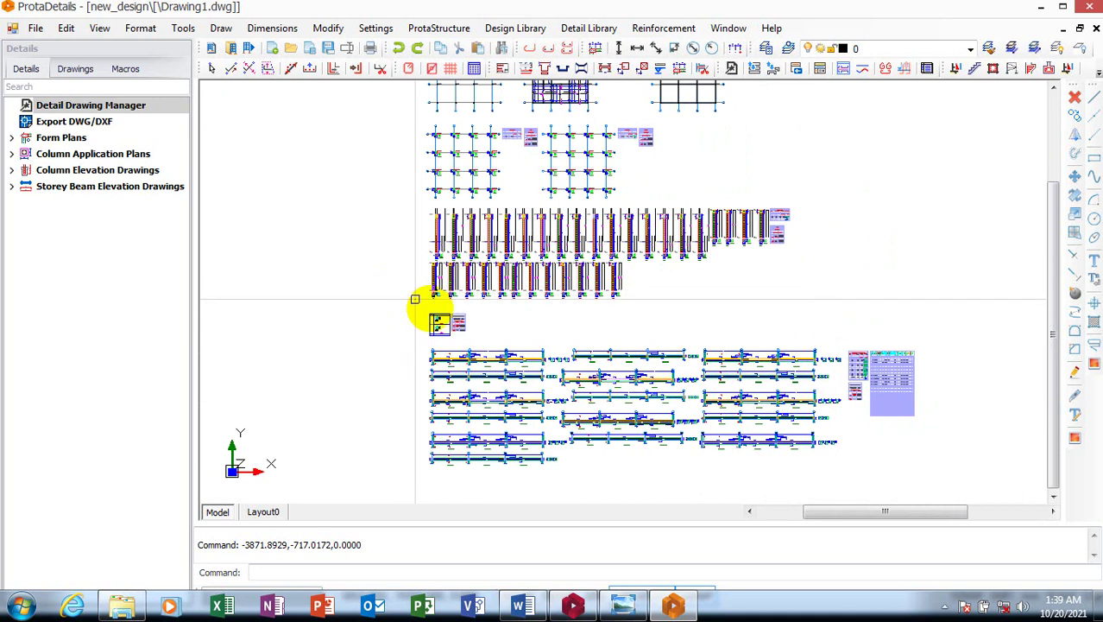
scroll(423, 307, "up", 2)
scroll(432, 333, "up", 1)
scroll(407, 328, "up", 2)
scroll(388, 346, "down", 2)
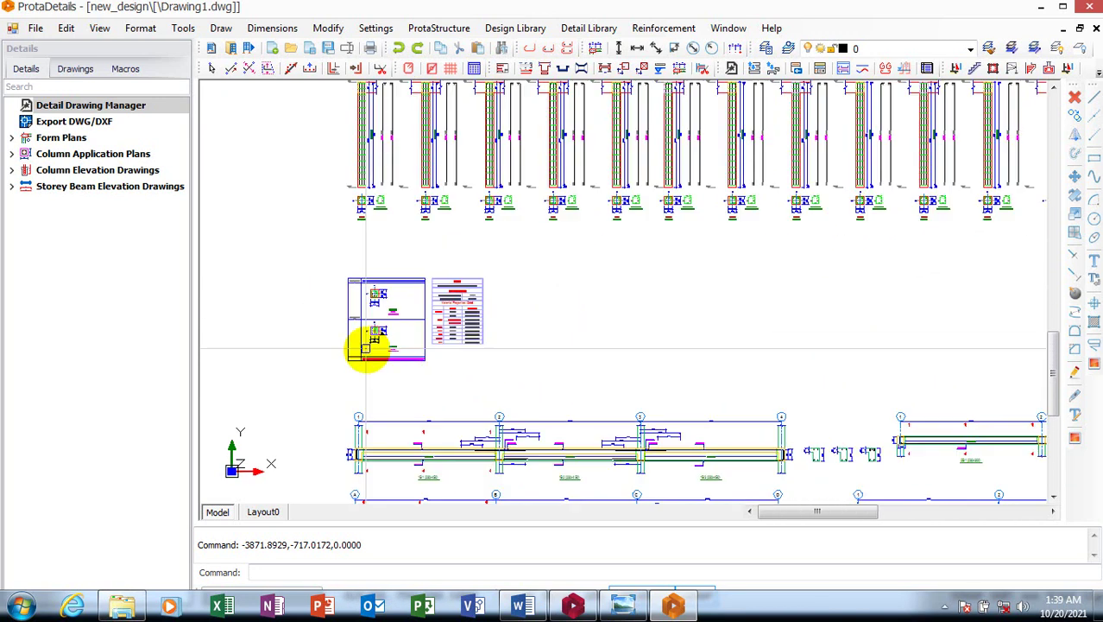
scroll(380, 354, "down", 1)
scroll(386, 363, "down", 1)
scroll(387, 354, "down", 2)
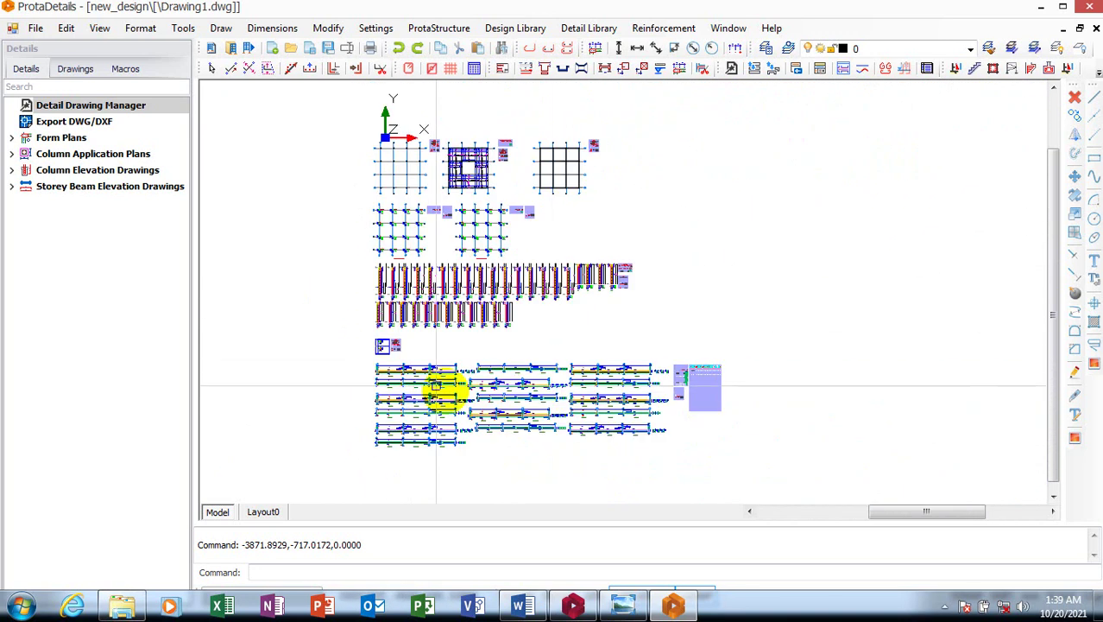
scroll(456, 406, "down", 1)
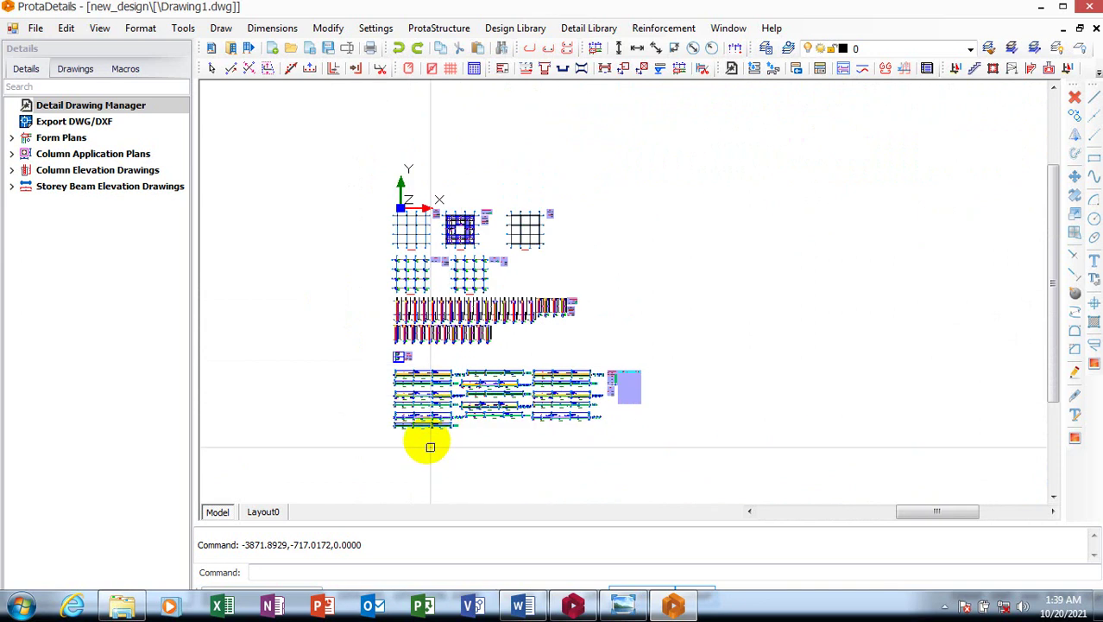
scroll(441, 286, "up", 1)
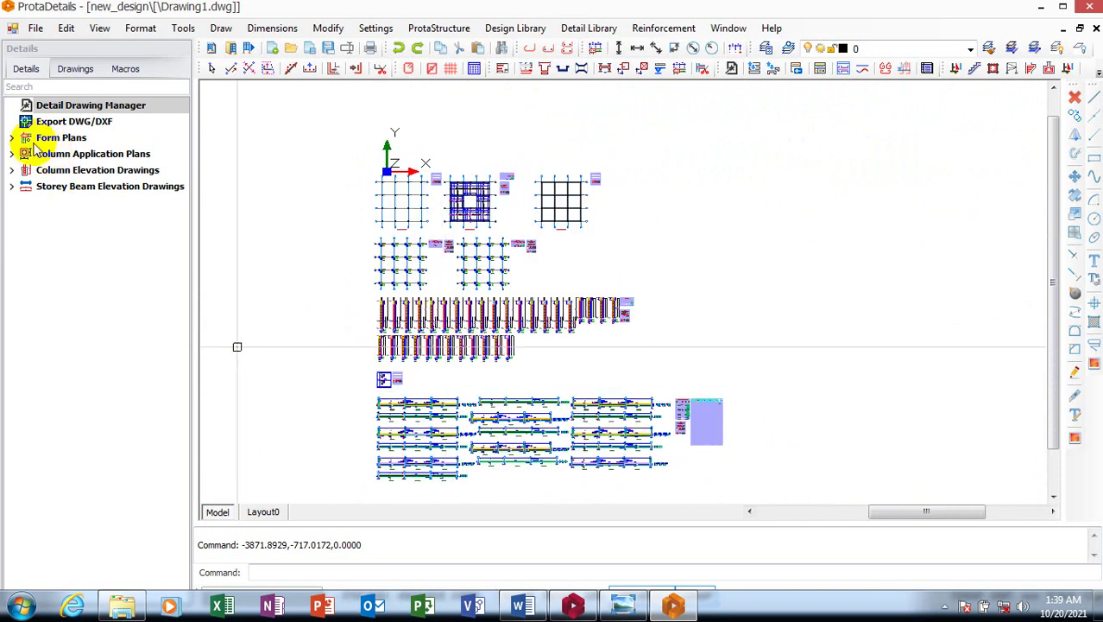
left_click(53, 124)
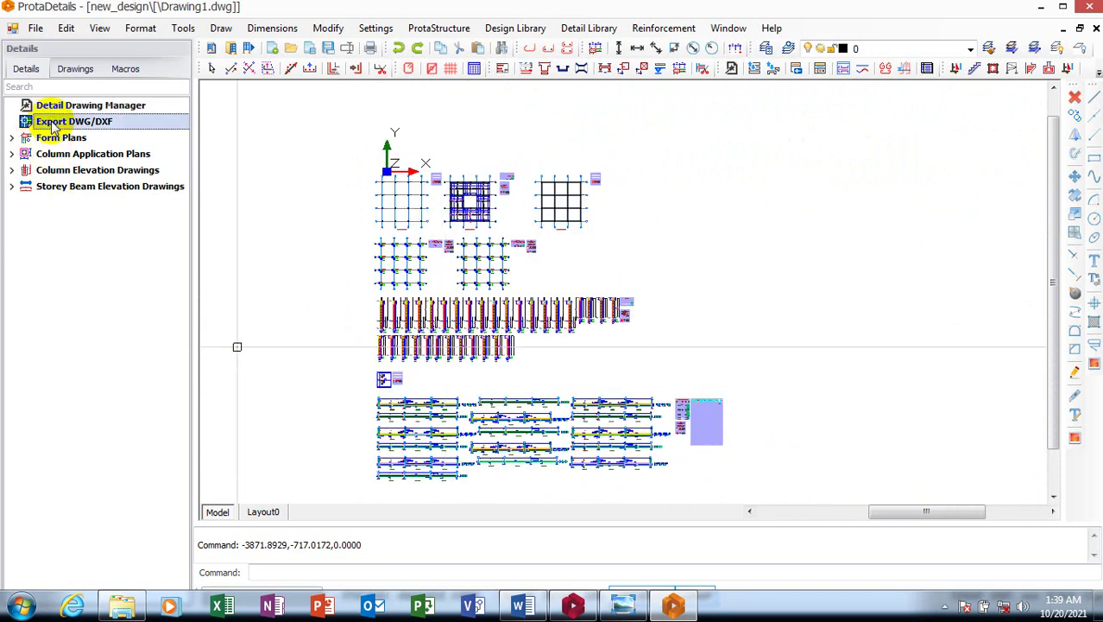
left_click(11, 138)
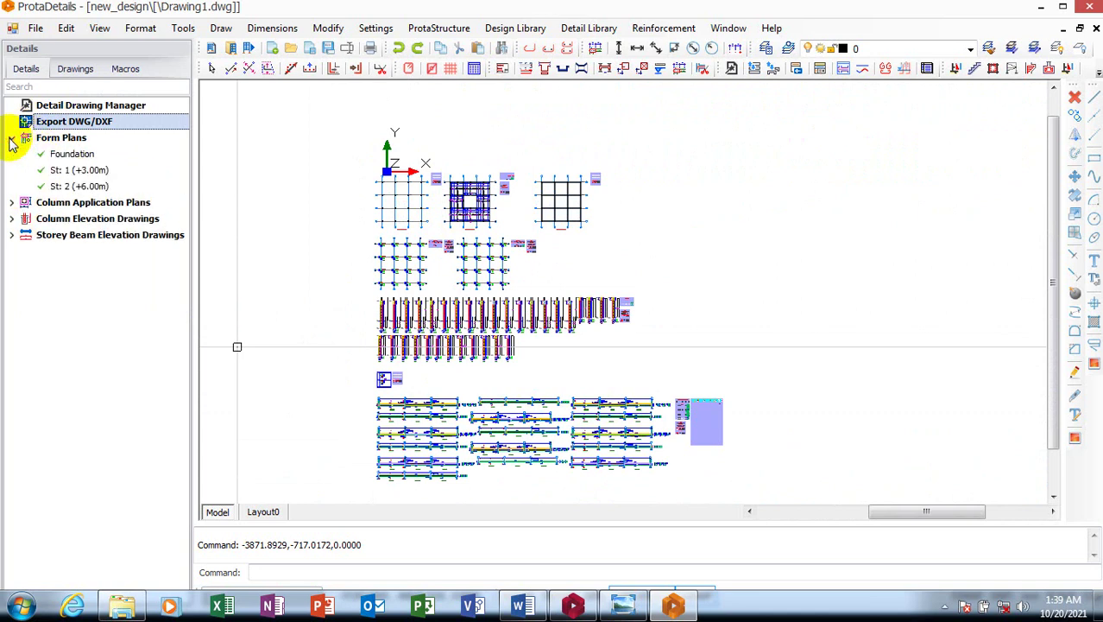
left_click(73, 155)
mouse_move(73, 154)
left_mouse_down()
mouse_move(802, 293)
mouse_move(784, 267)
left_mouse_up()
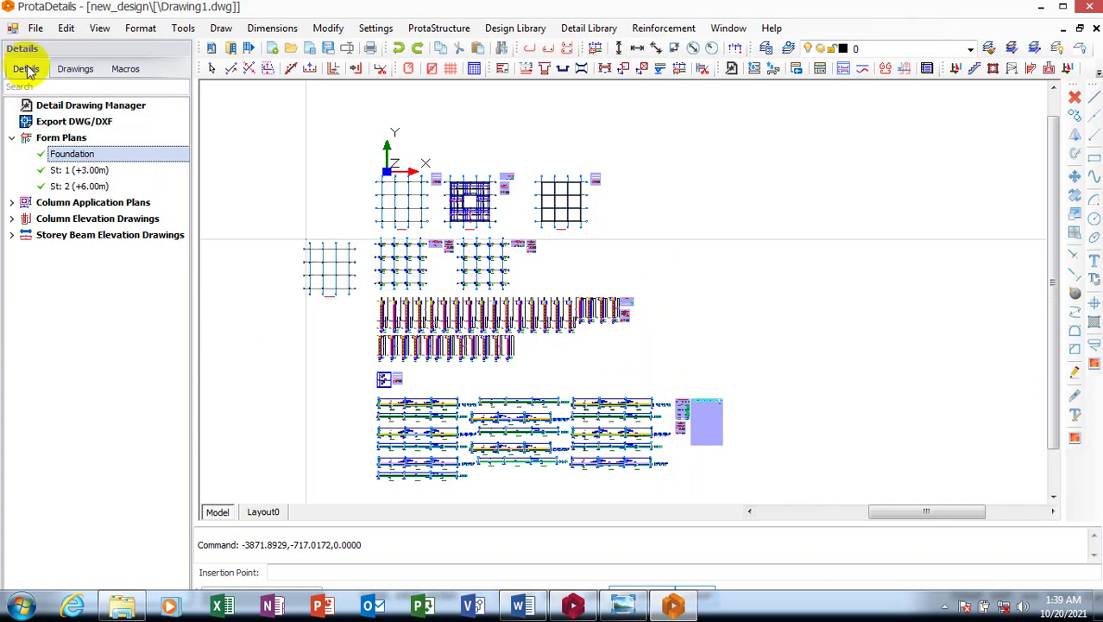
Place Drawing1.dwg's Pad Footings drawing right of the existing drawings, then return to the detail tree
left_click(68, 71)
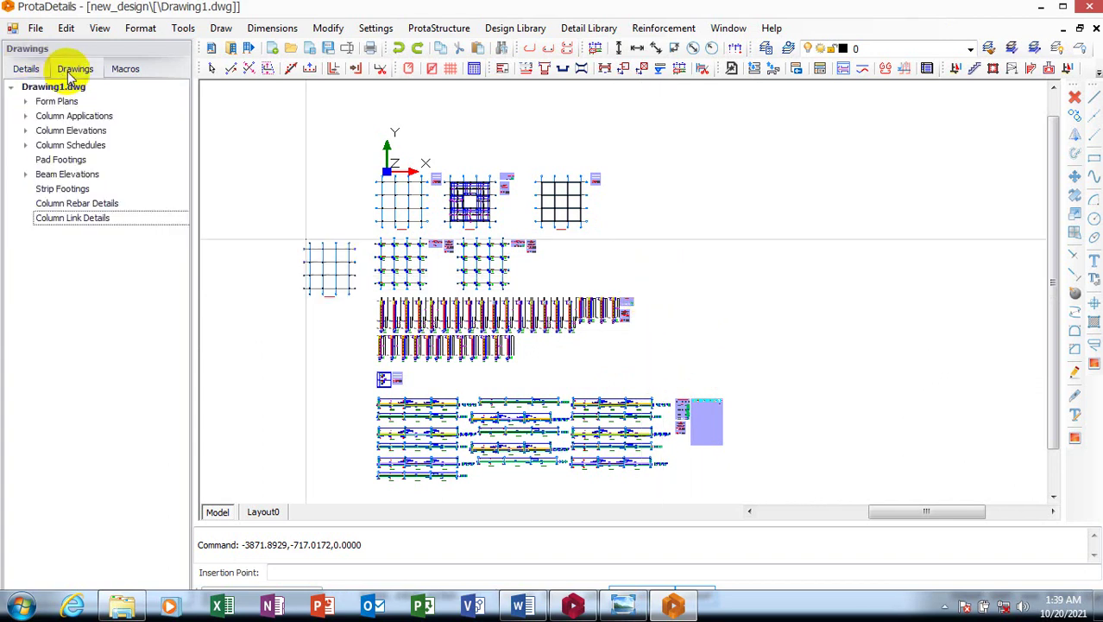
left_click(61, 161)
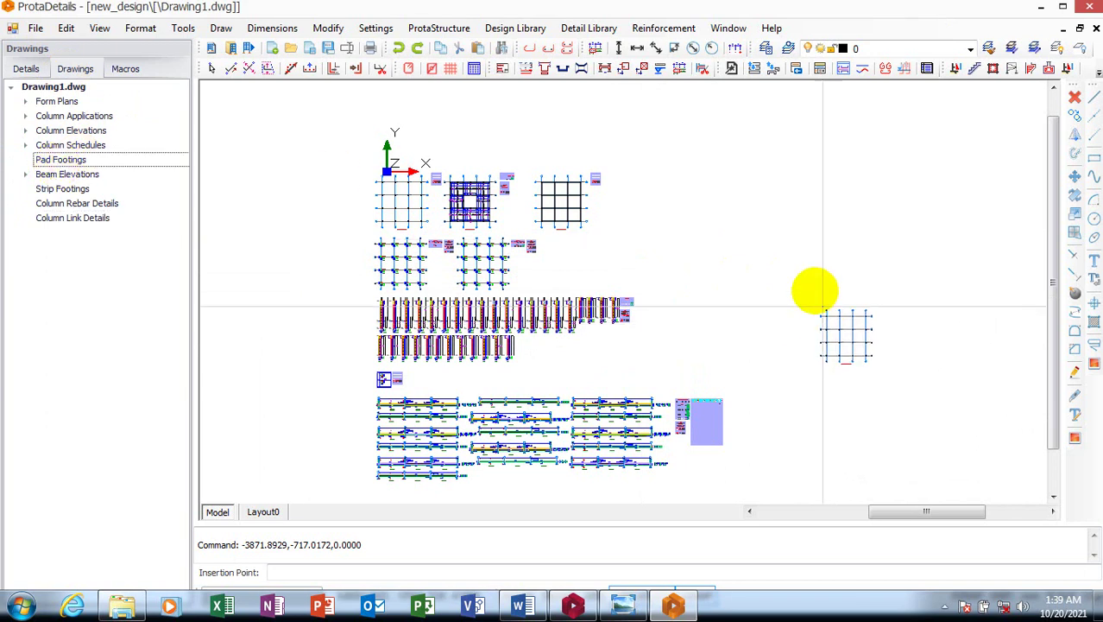
left_click(811, 296)
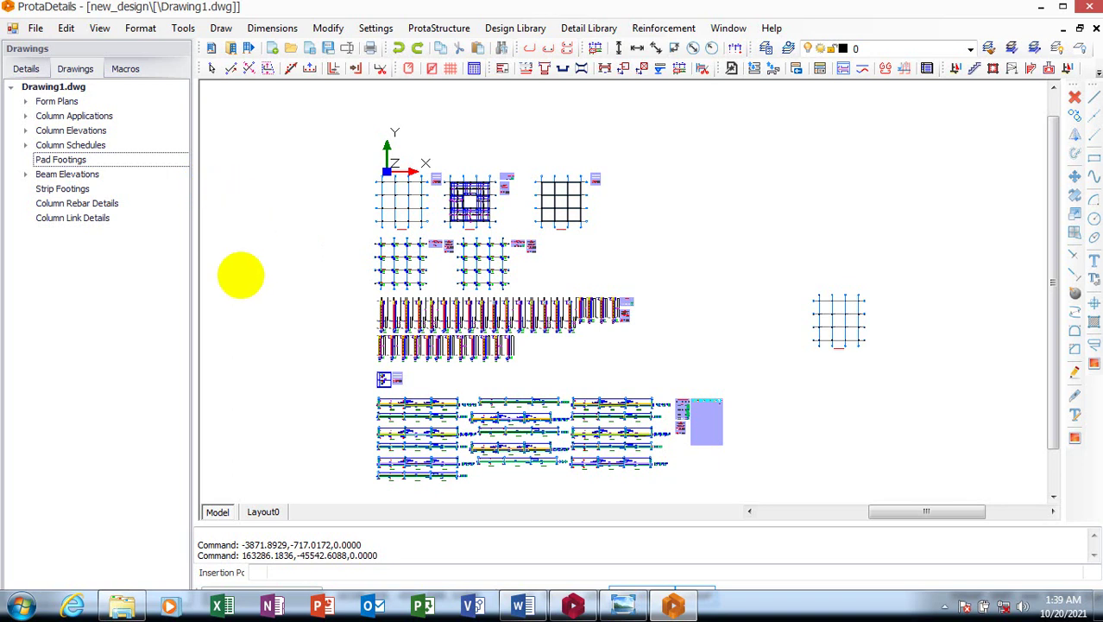
key("Escape")
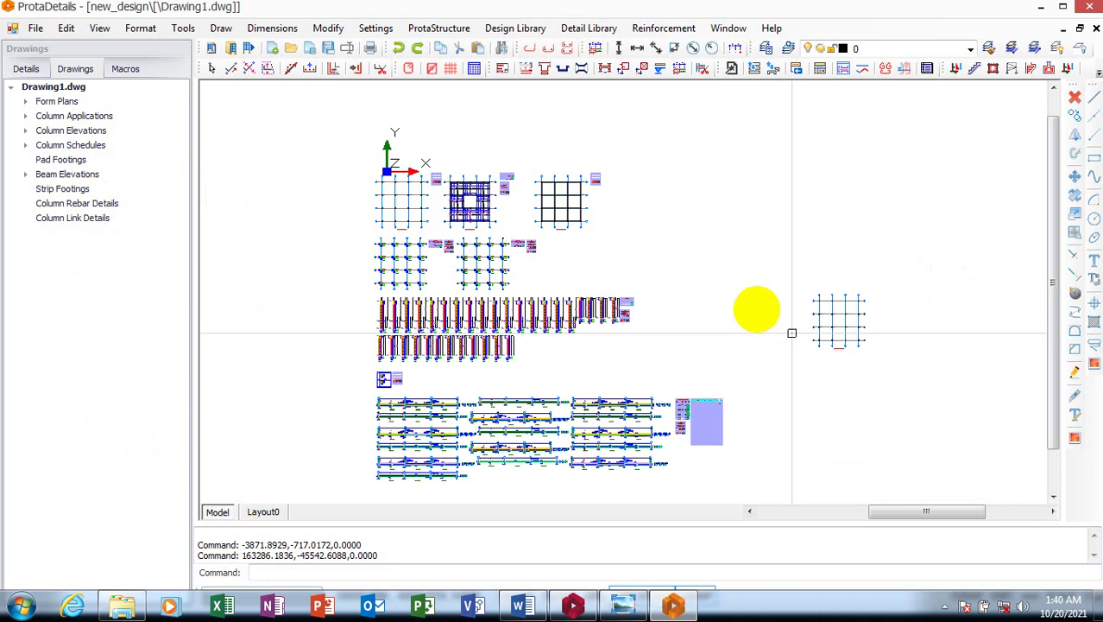
scroll(716, 285, "down", 3)
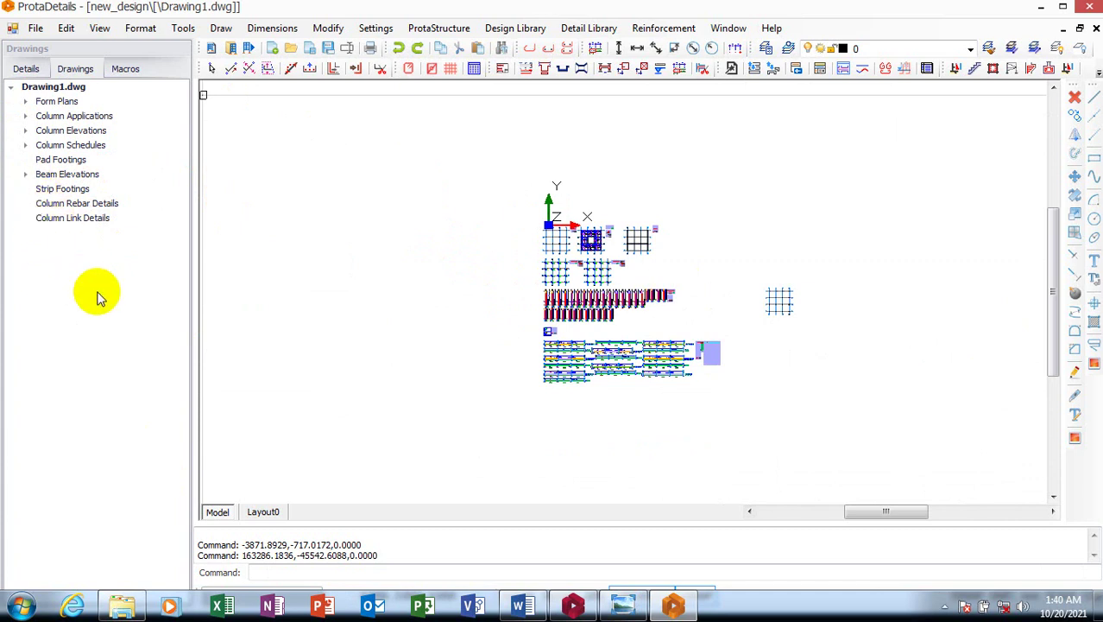
left_click(130, 76)
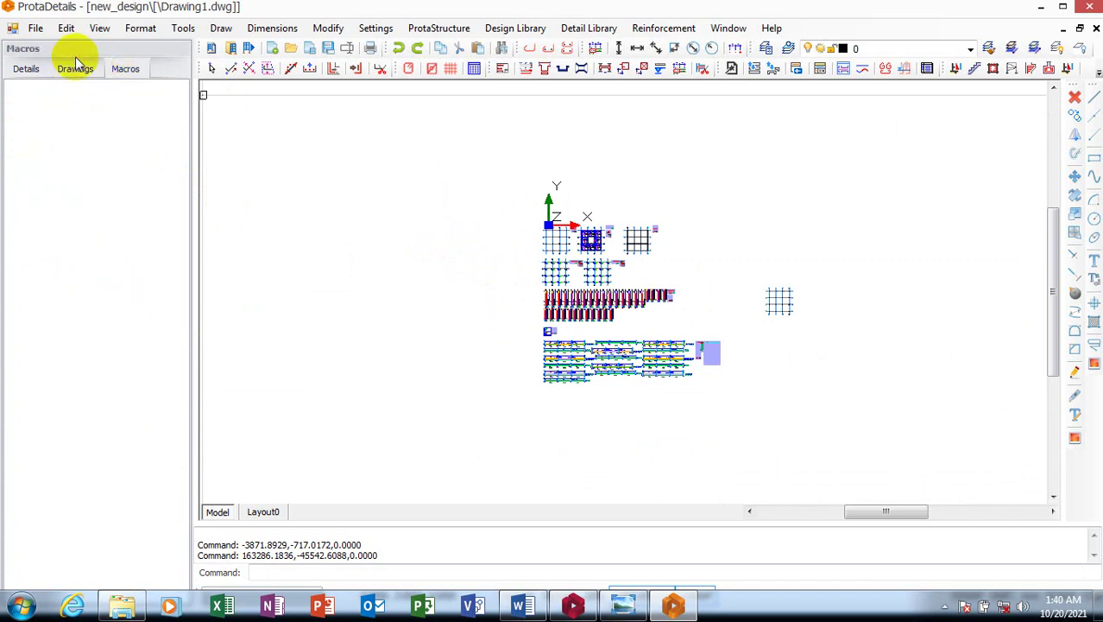
left_click(26, 71)
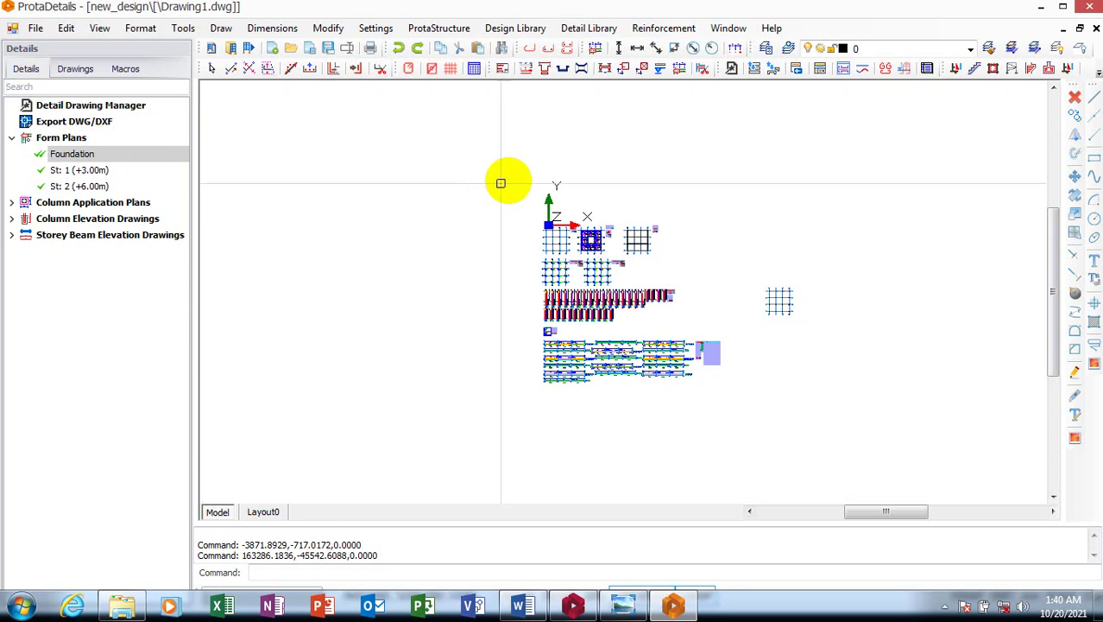
Bring ProtaStructure forward and fit the Storey 1 plan in its panel beside the 3D view
left_click(574, 607)
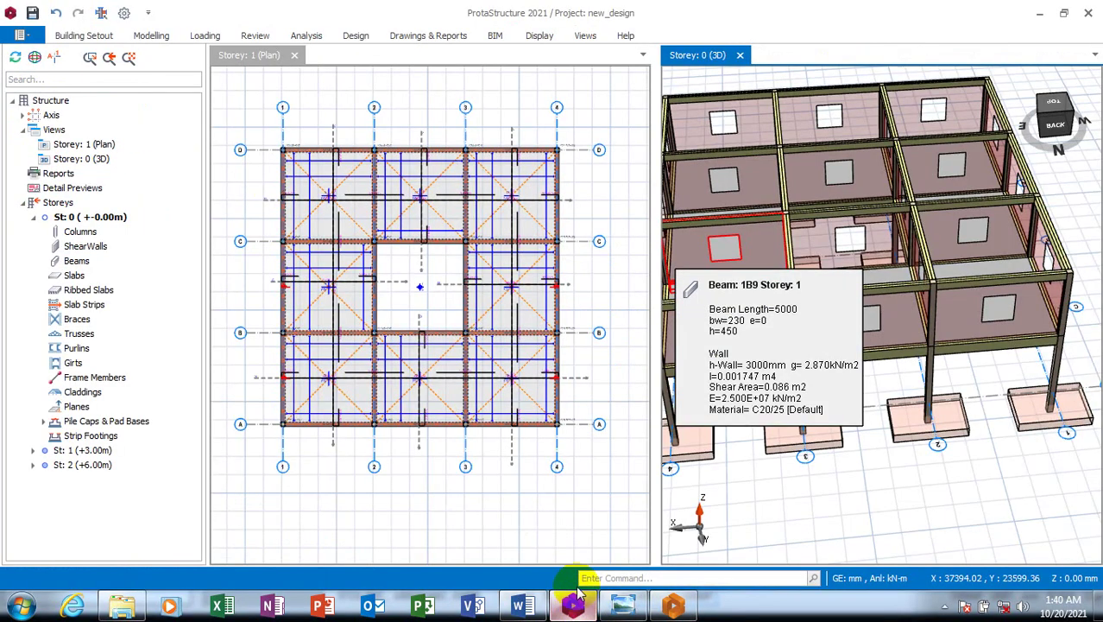
left_click(623, 302)
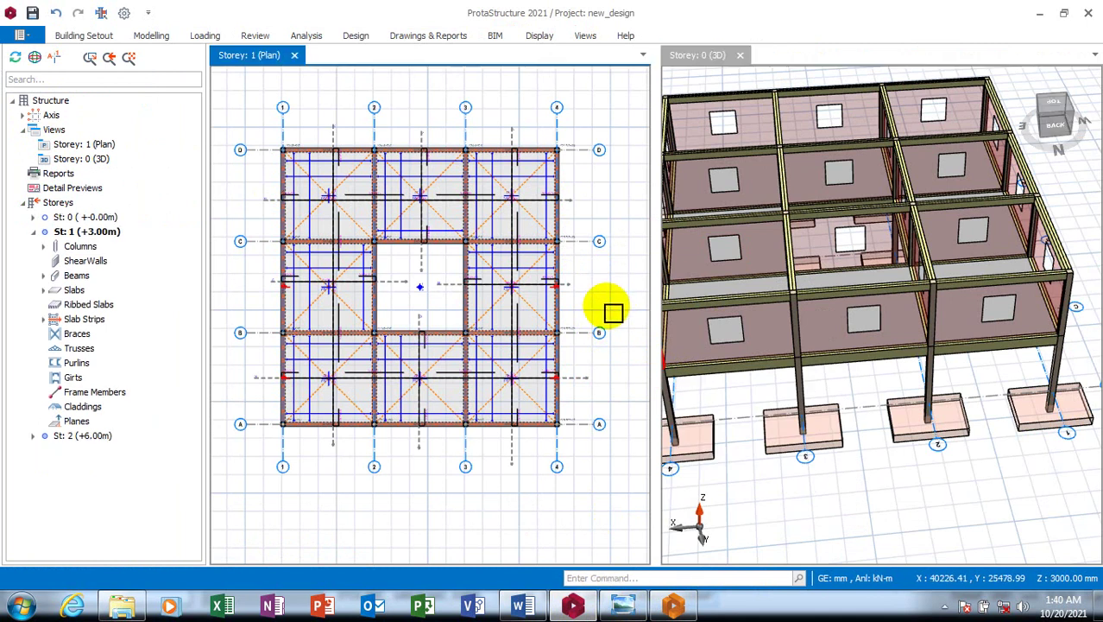
scroll(603, 287, "down", 1)
scroll(609, 318, "down", 2)
scroll(596, 267, "up", 3)
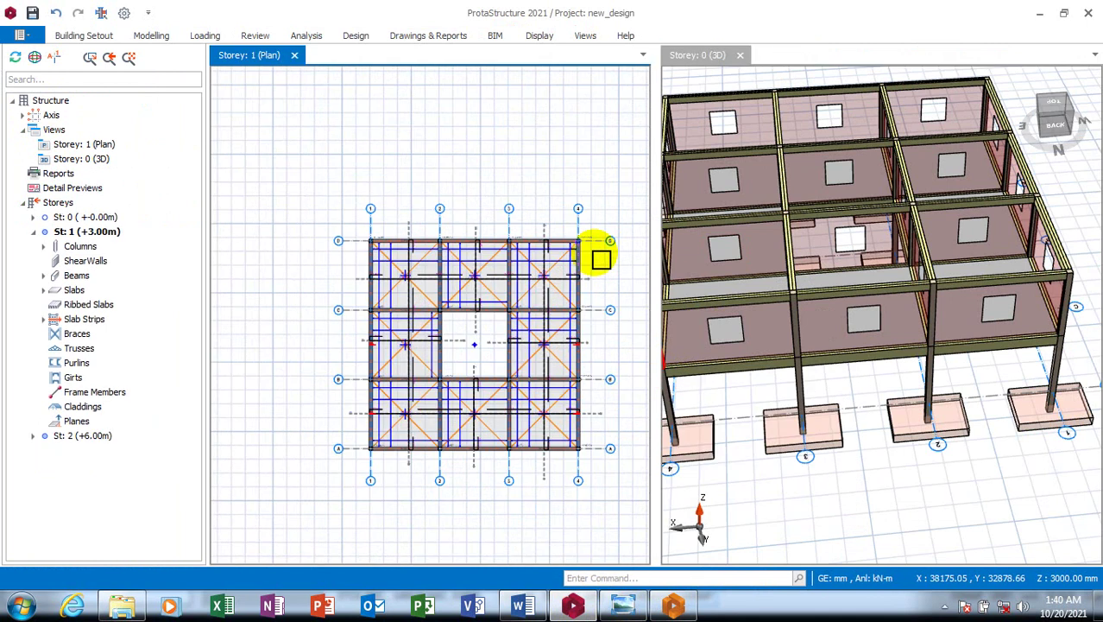
Add a new final line in Word: 'If you love what you are seeing why not like, share and also subscribe to the channel'
left_click(522, 605)
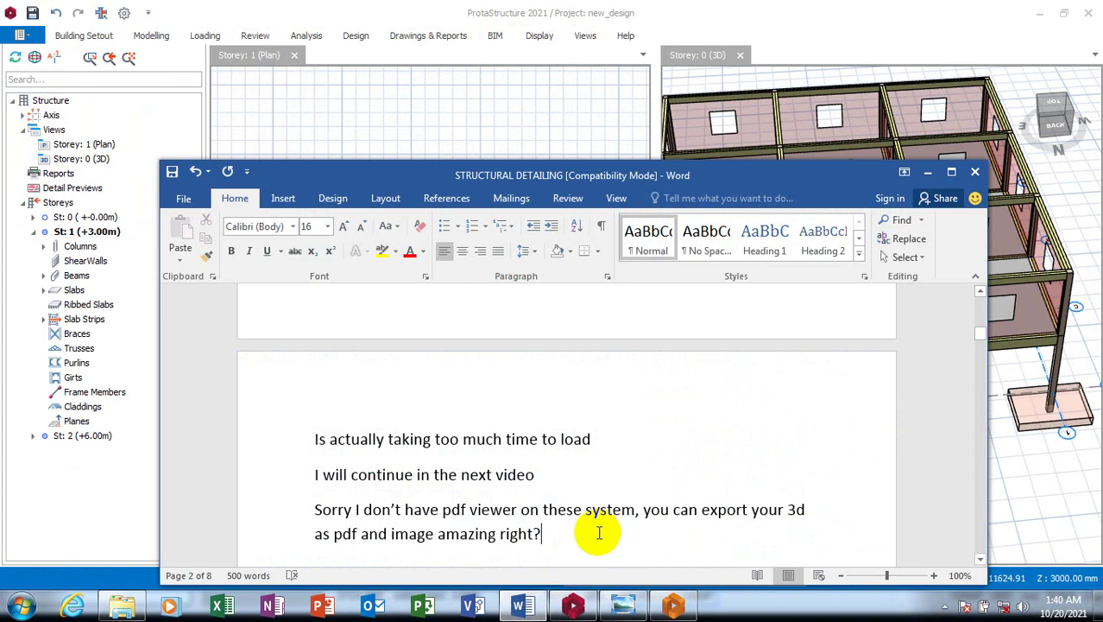
key("Return")
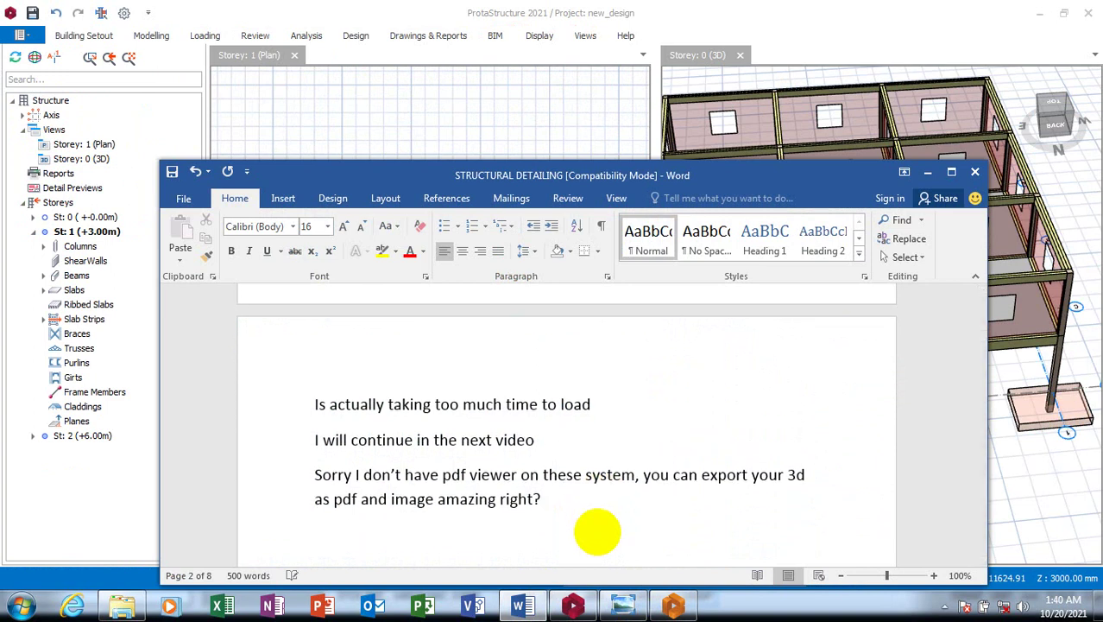
type("If y")
type("u")
key("BackSpace")
key("BackSpace")
type("p")
key("BackSpace")
type("ou ")
type("love ")
type("what ")
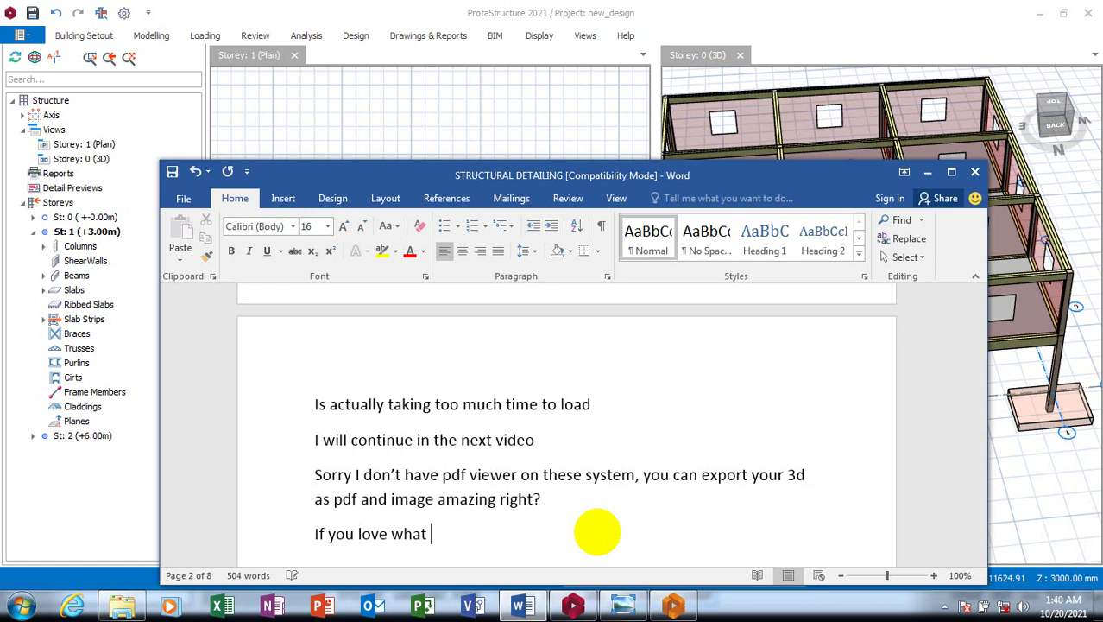
type("you are")
type(" s")
type("eeing ")
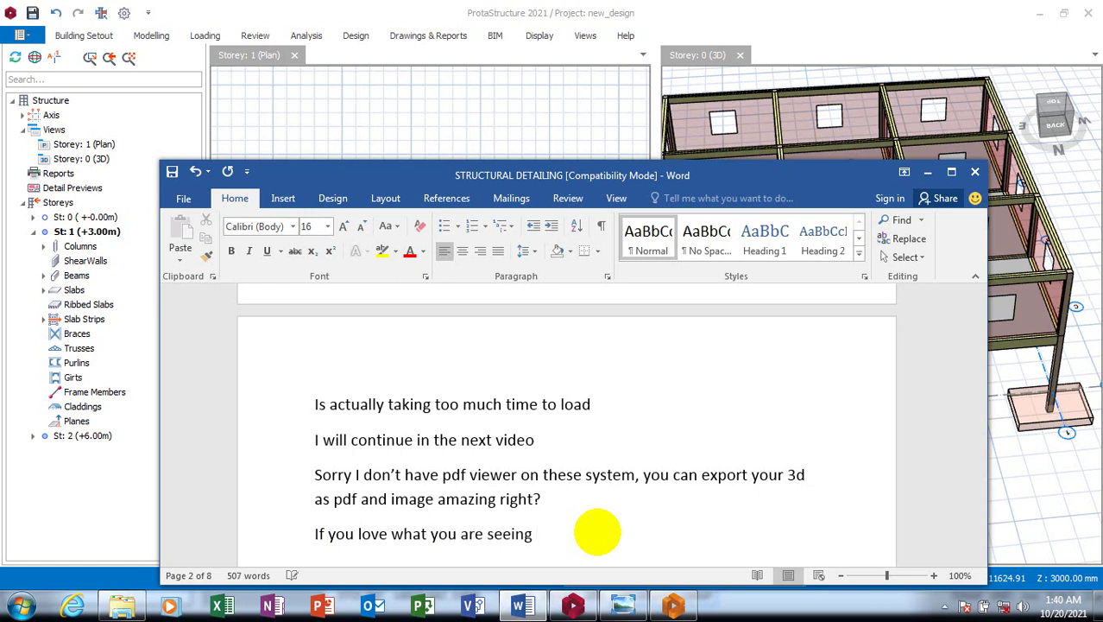
type("why n")
type("ot l")
type("ike")
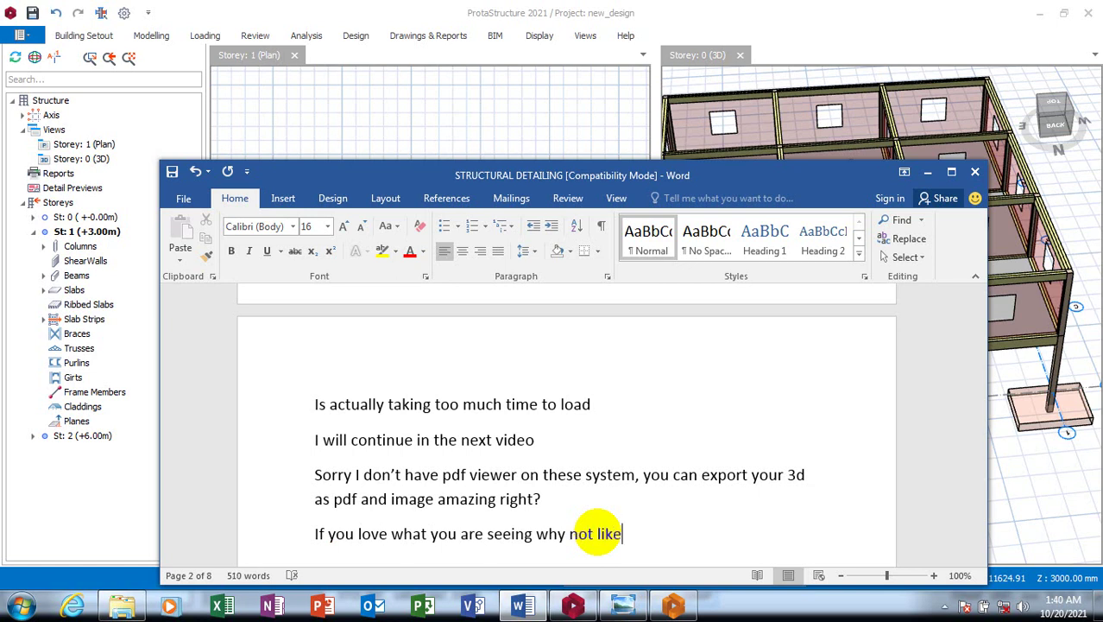
type(", share")
type(" ans")
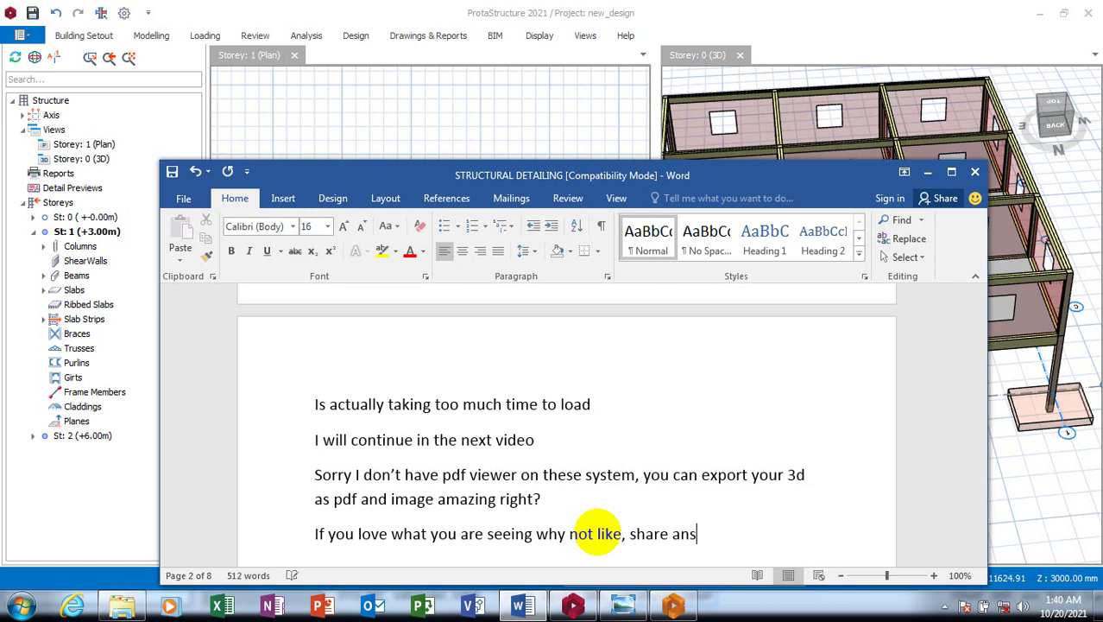
key("BackSpace")
type("d a")
type("lso ")
type("sub")
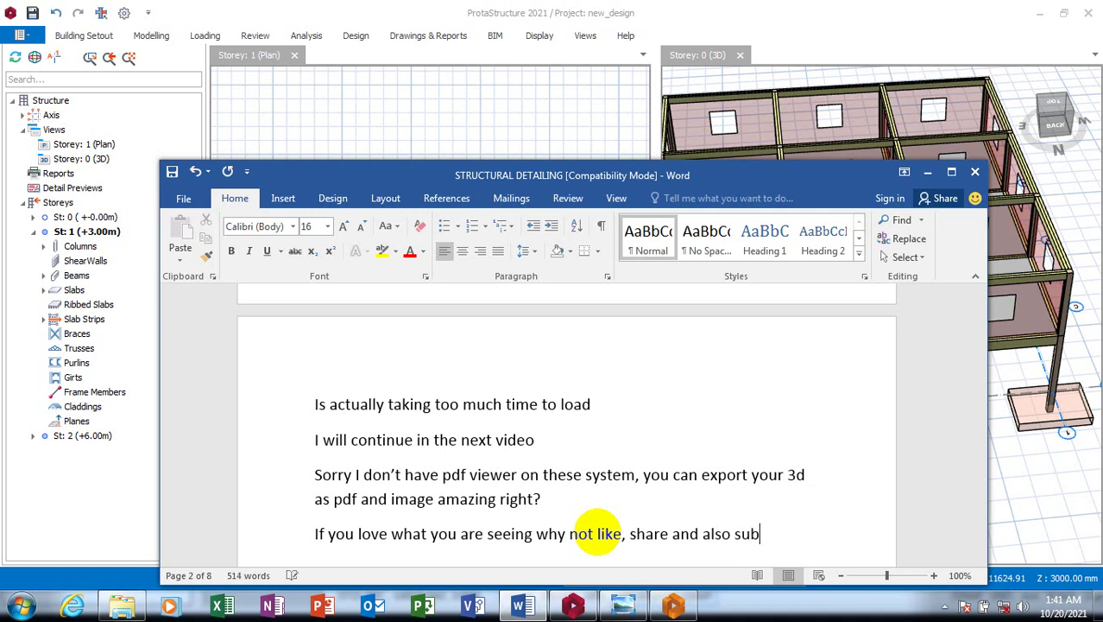
type("scribe")
type(" to the ")
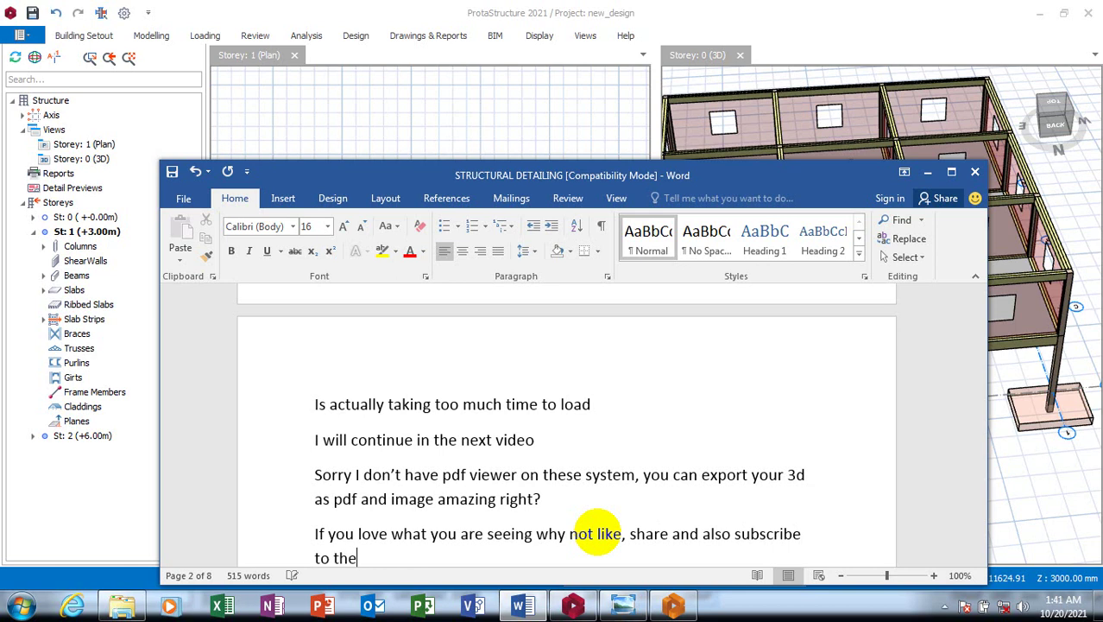
type("chann")
type("el.")
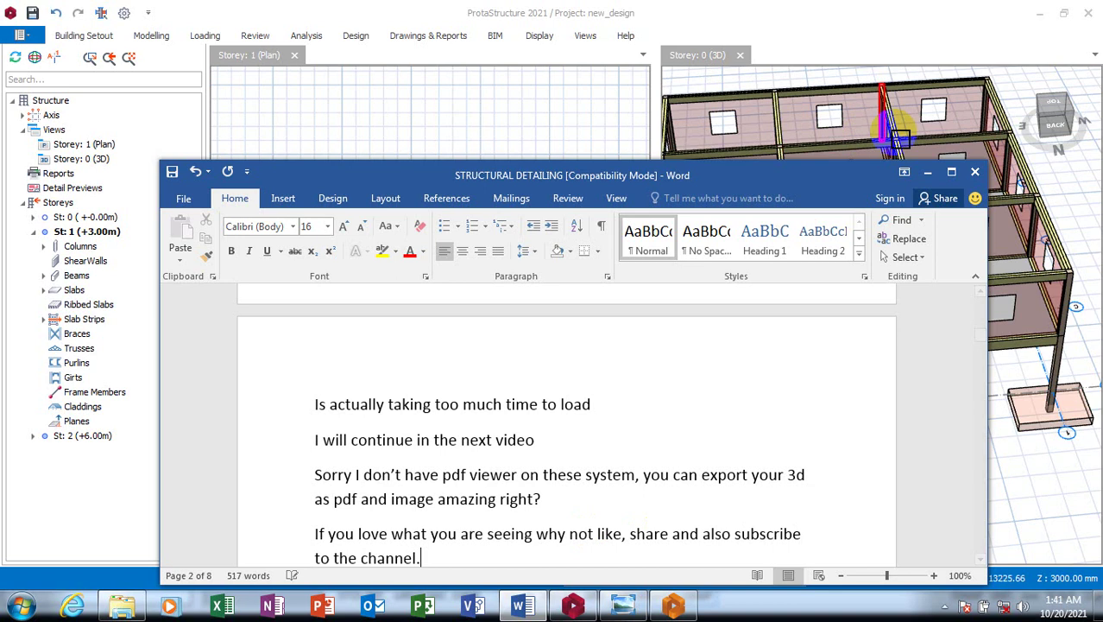
Minimize Word and browse ProtaStructure's BIM, Display and Views tabs, ending on the project file tools
left_click(929, 176)
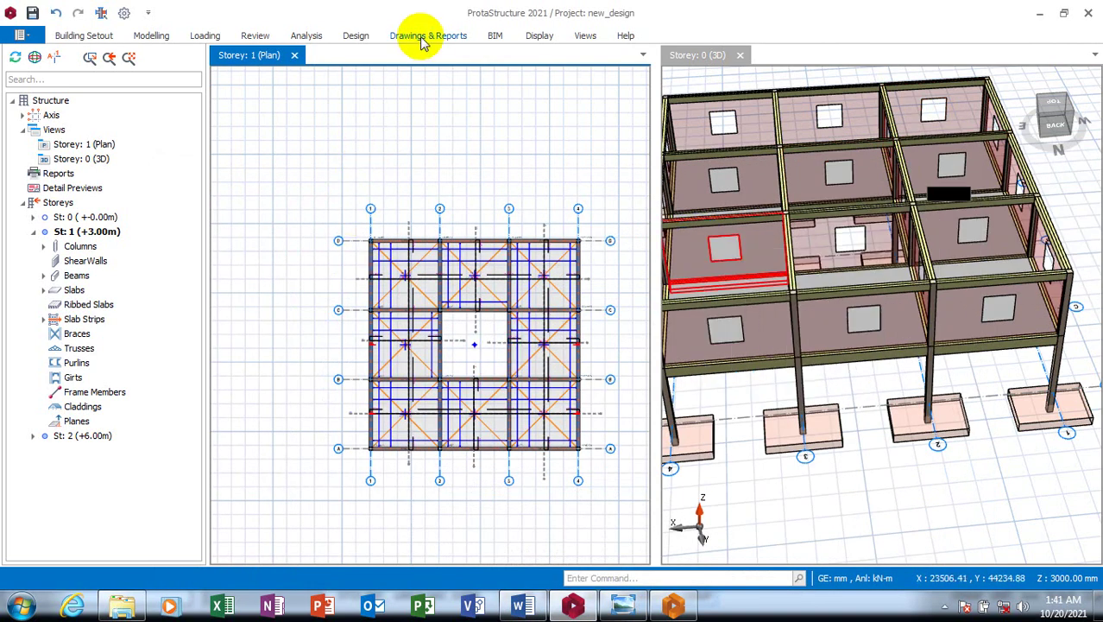
left_click(495, 35)
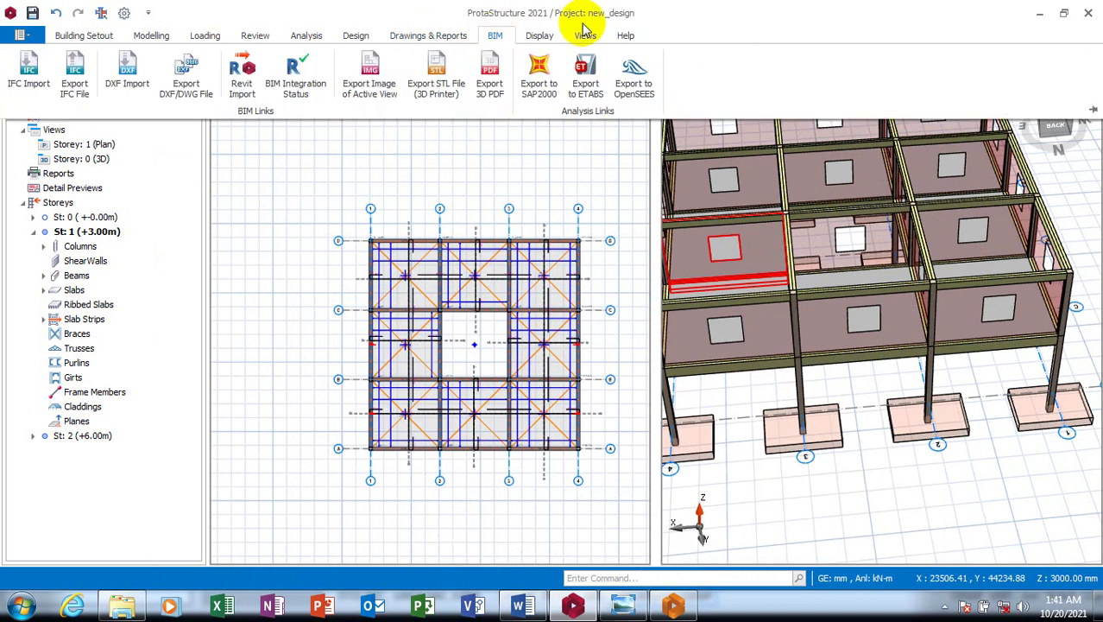
left_click(542, 35)
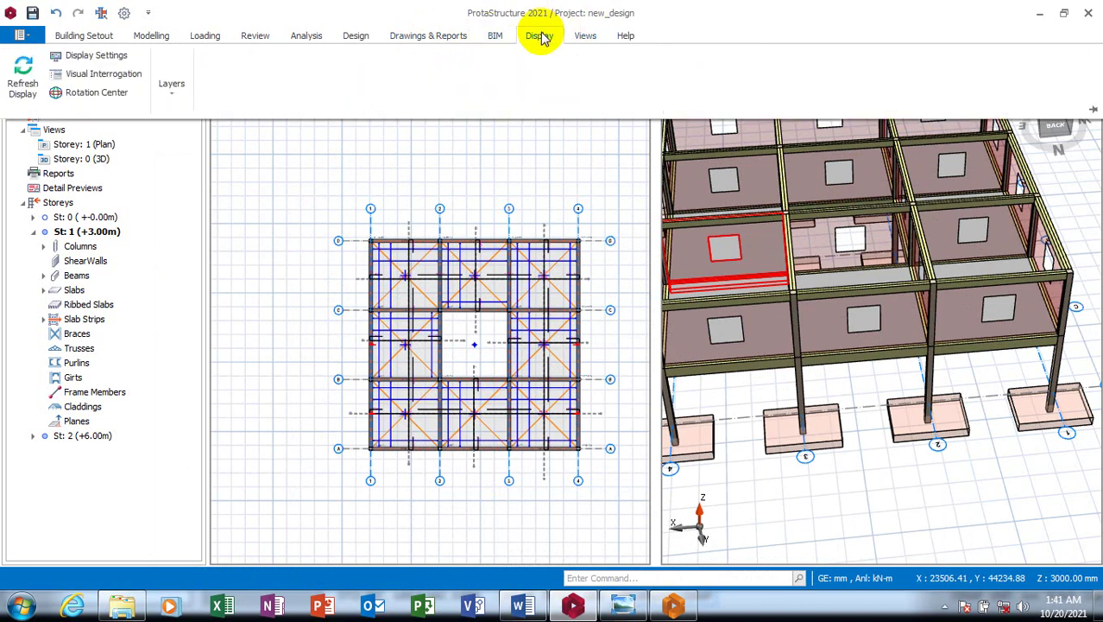
left_click(586, 39)
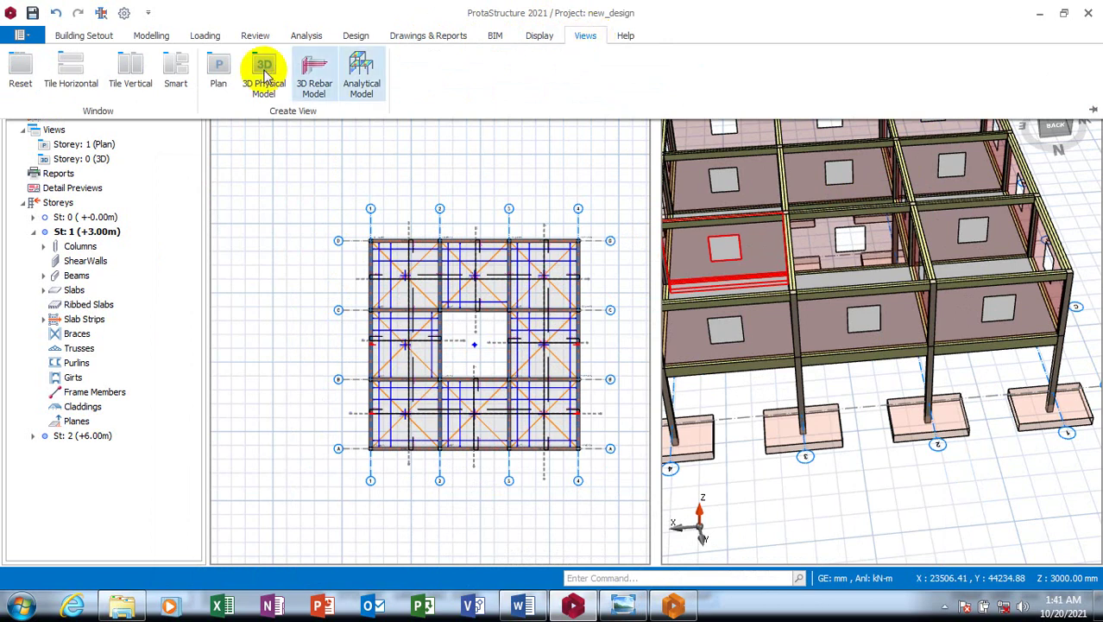
left_click(86, 39)
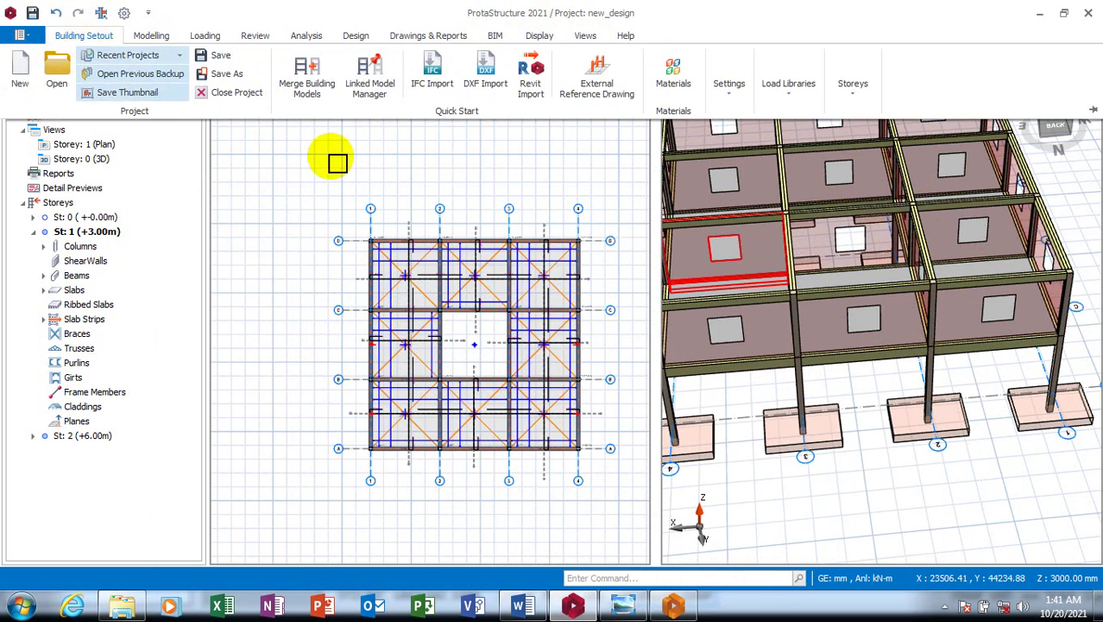
Zoom the 3D building view, then briefly show and close the project file tools
left_click(787, 482)
scroll(786, 482, "down", 2)
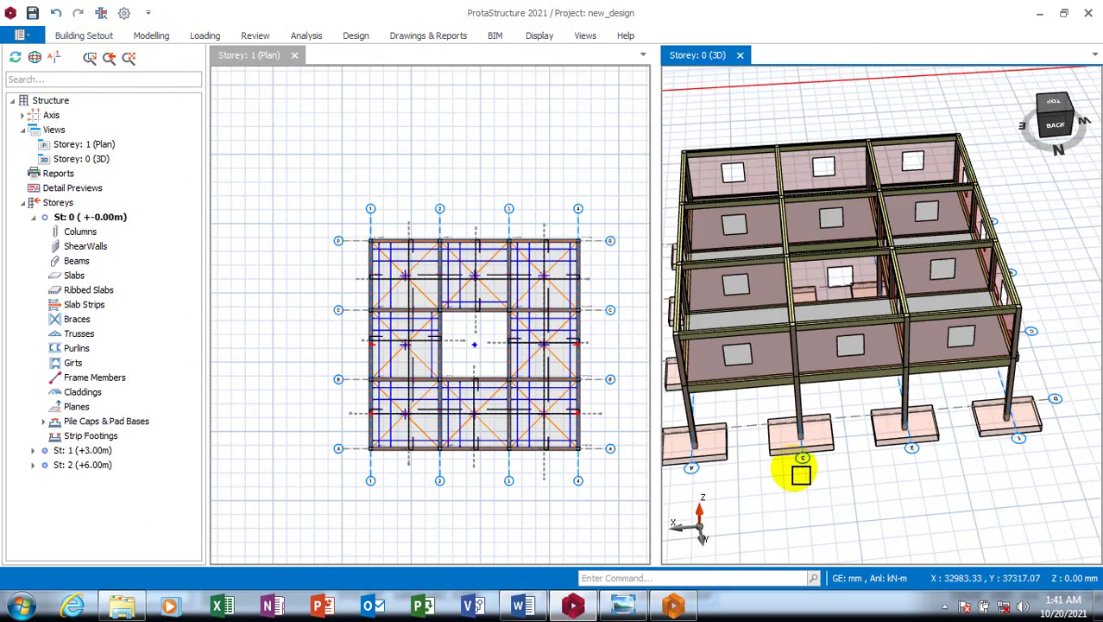
scroll(795, 468, "down", 2)
scroll(811, 500, "down", 2)
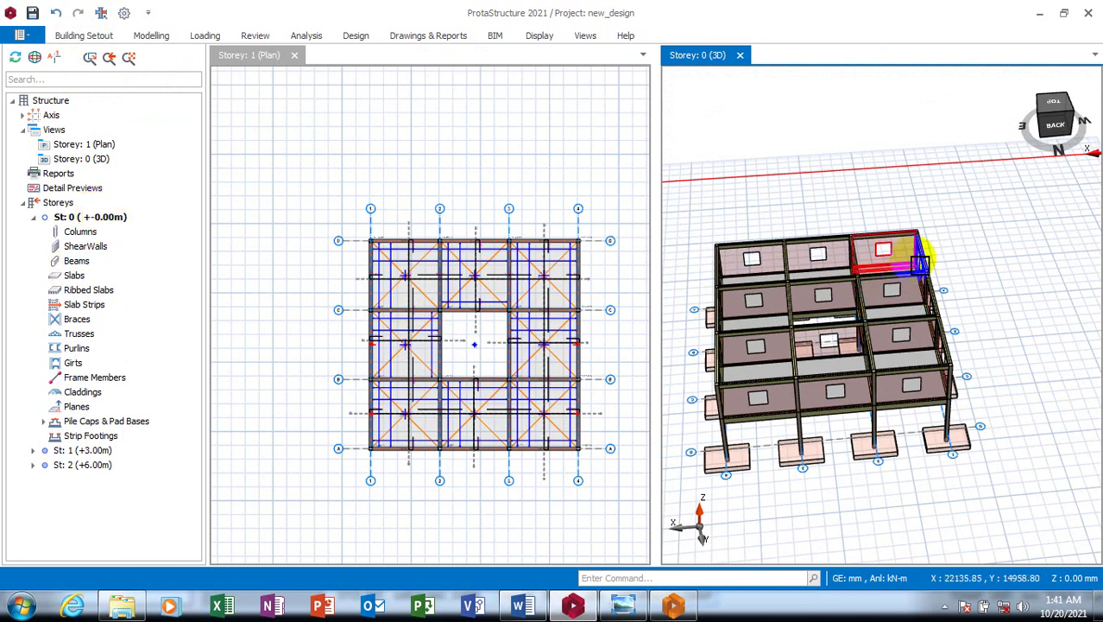
scroll(949, 234, "down", 2)
scroll(879, 387, "up", 1)
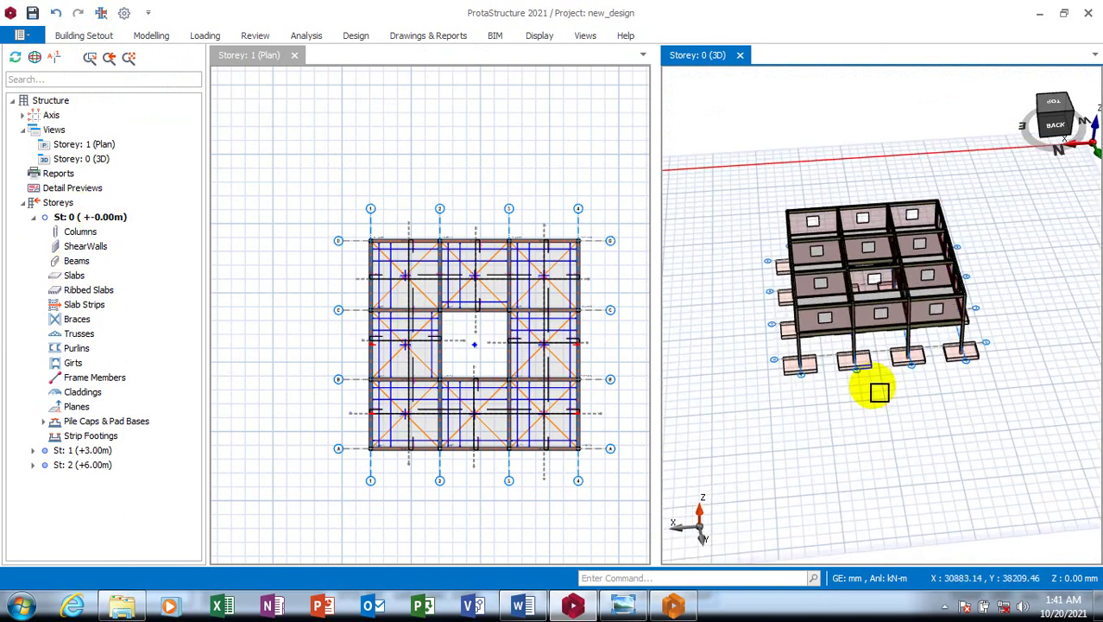
scroll(879, 336, "up", 1)
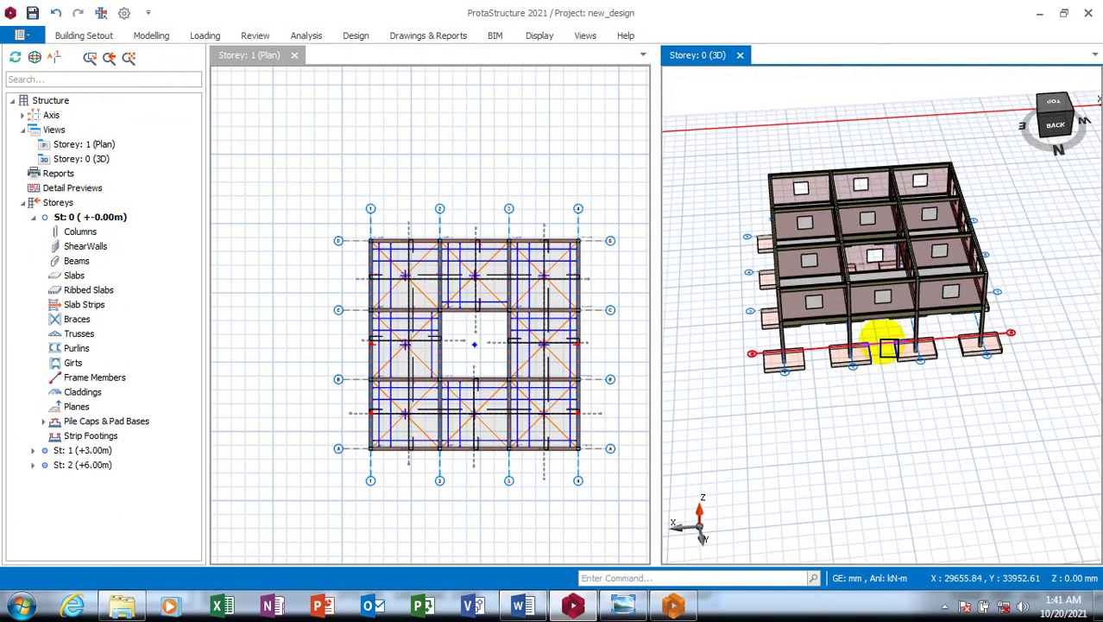
left_click(84, 34)
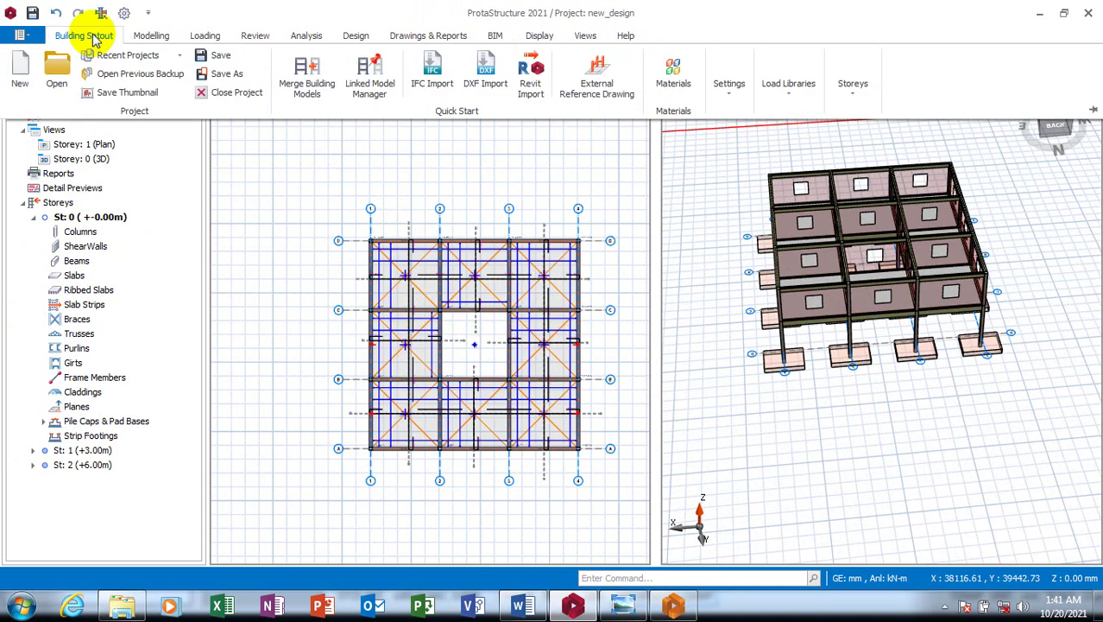
left_click(108, 93)
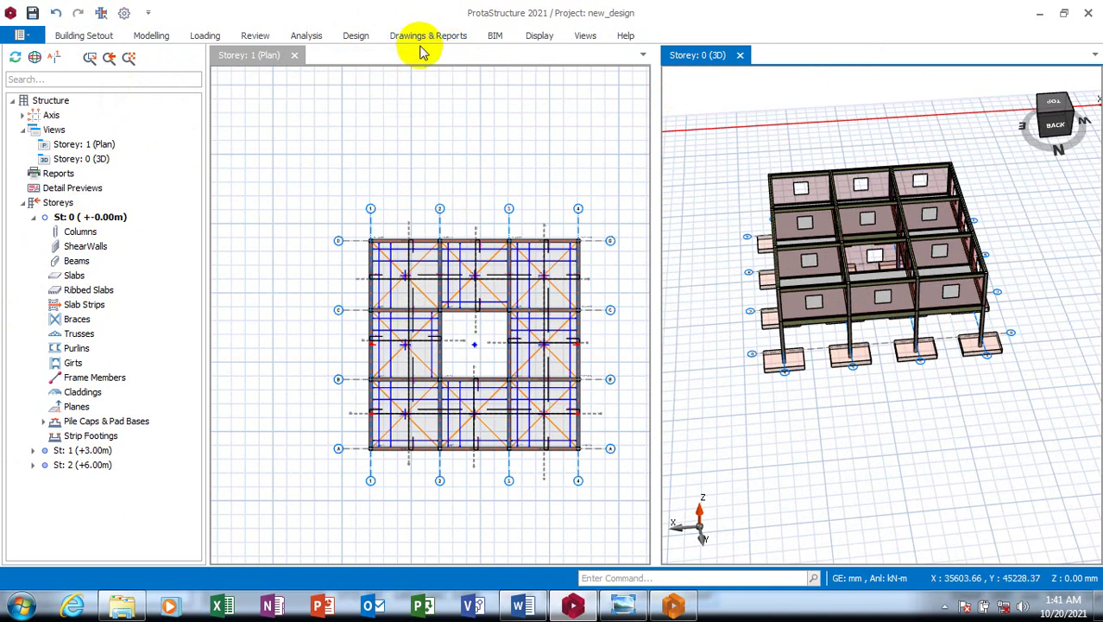
Pin the project setup ribbon permanently open and dismiss the Save Thumbnail tip
left_click(84, 35)
double_click(88, 39)
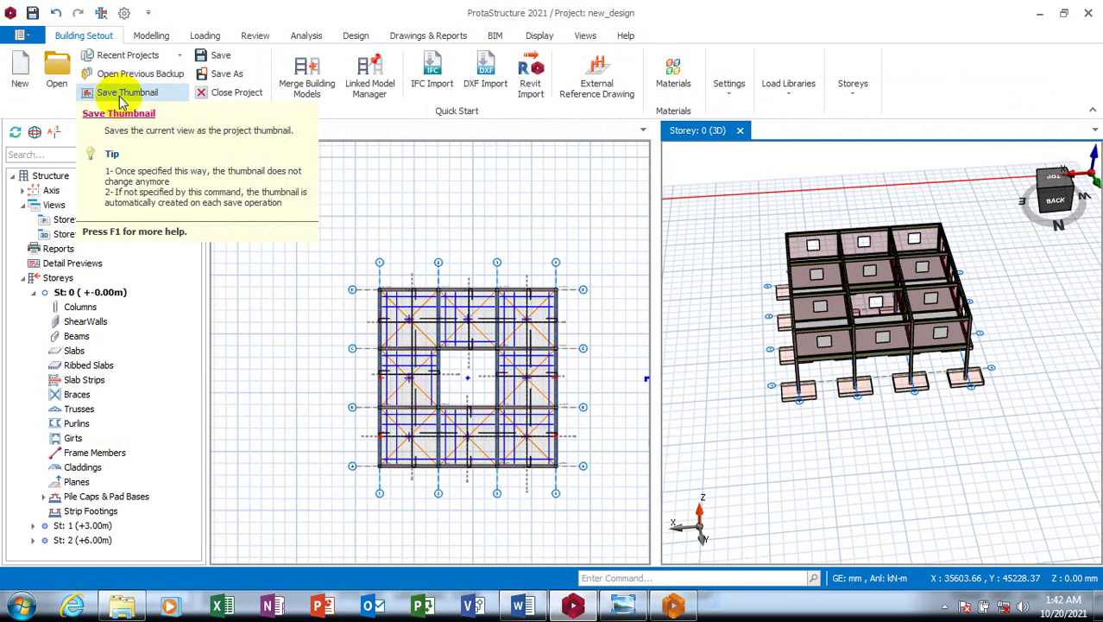
left_click(117, 97)
left_click(102, 93)
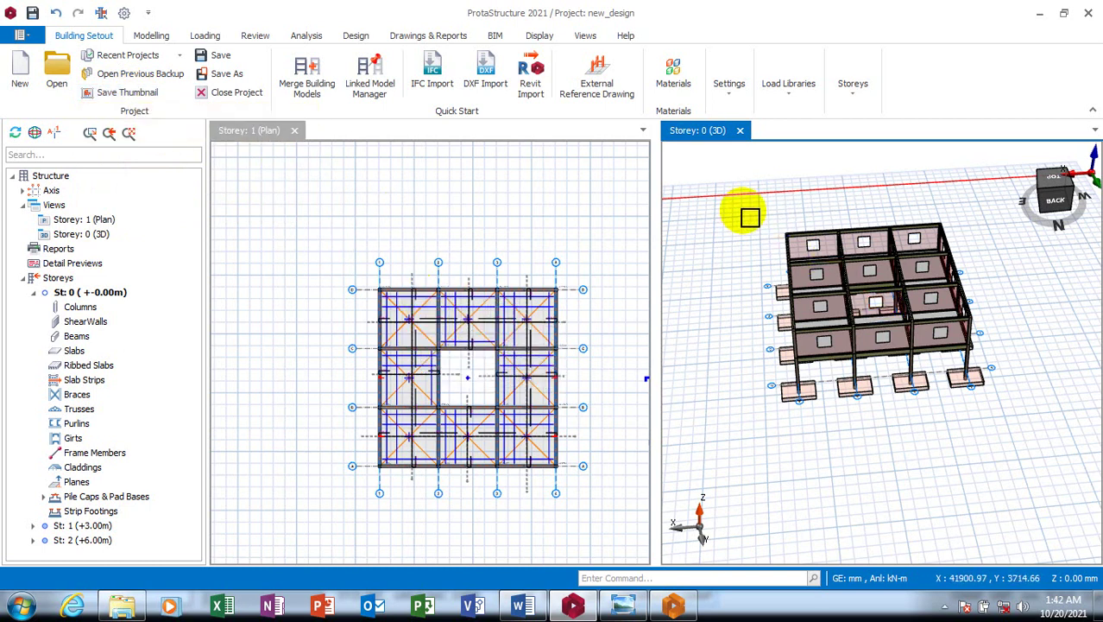
left_click_drag(746, 215, 1002, 422)
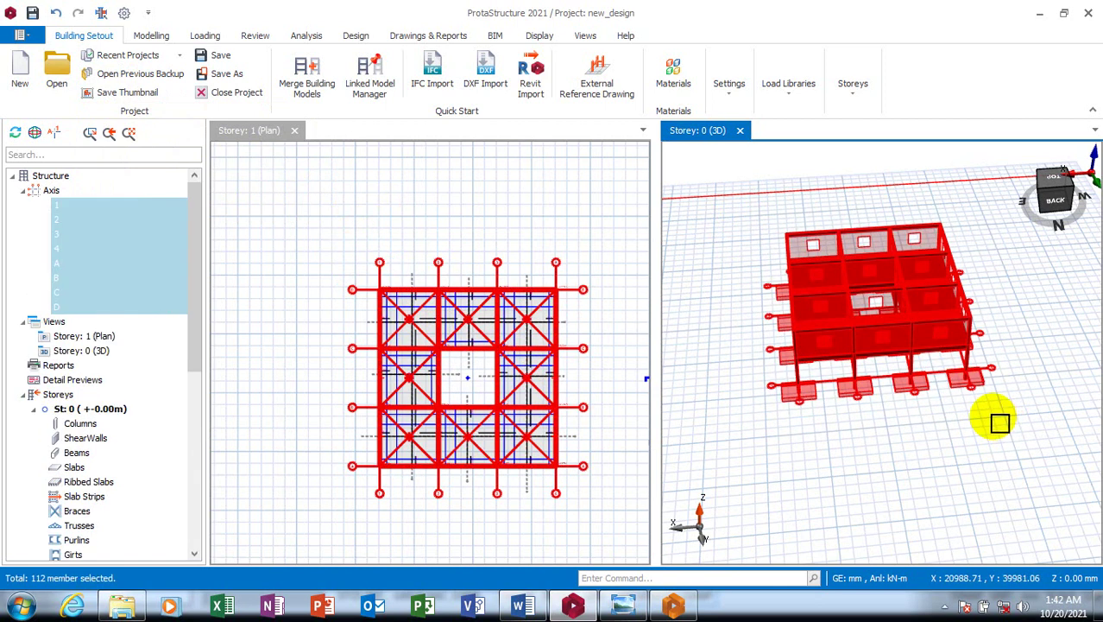
left_click(993, 439)
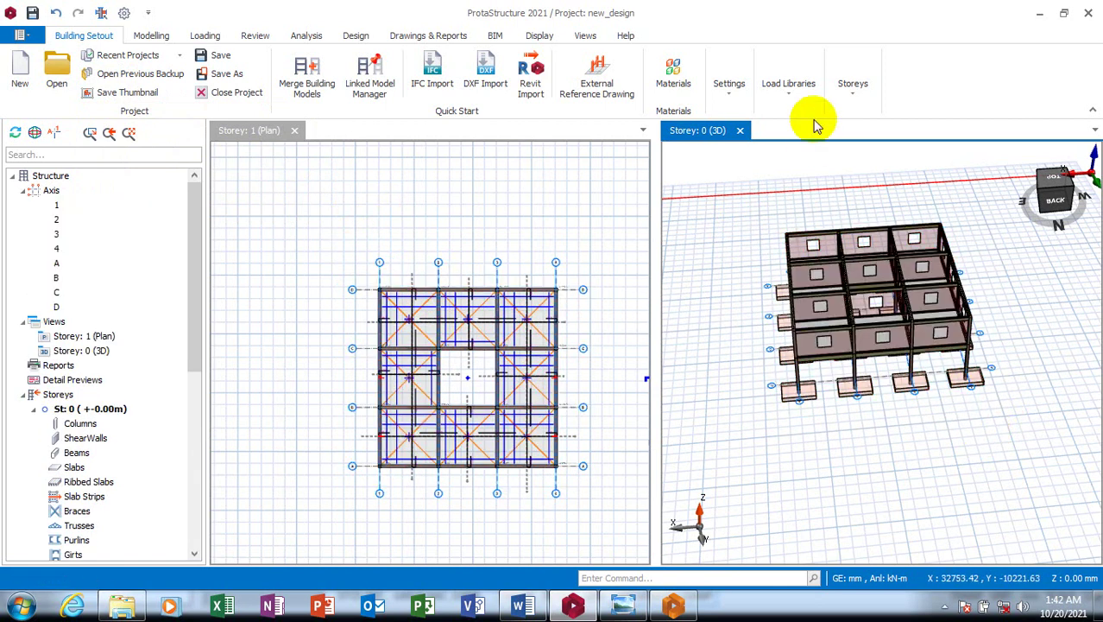
left_click(788, 95)
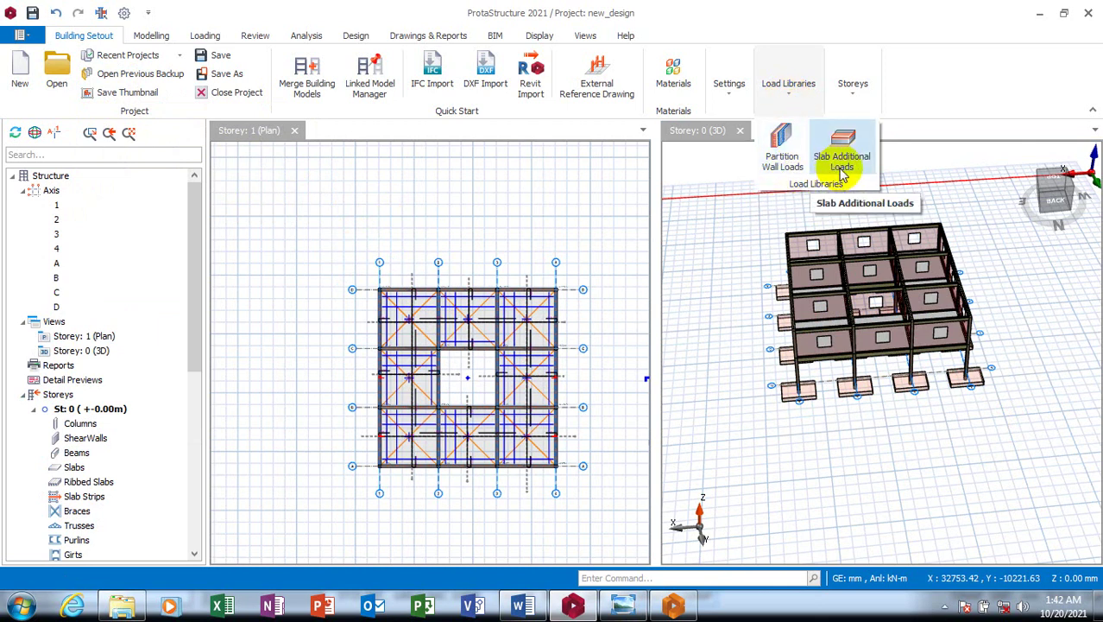
left_click(851, 102)
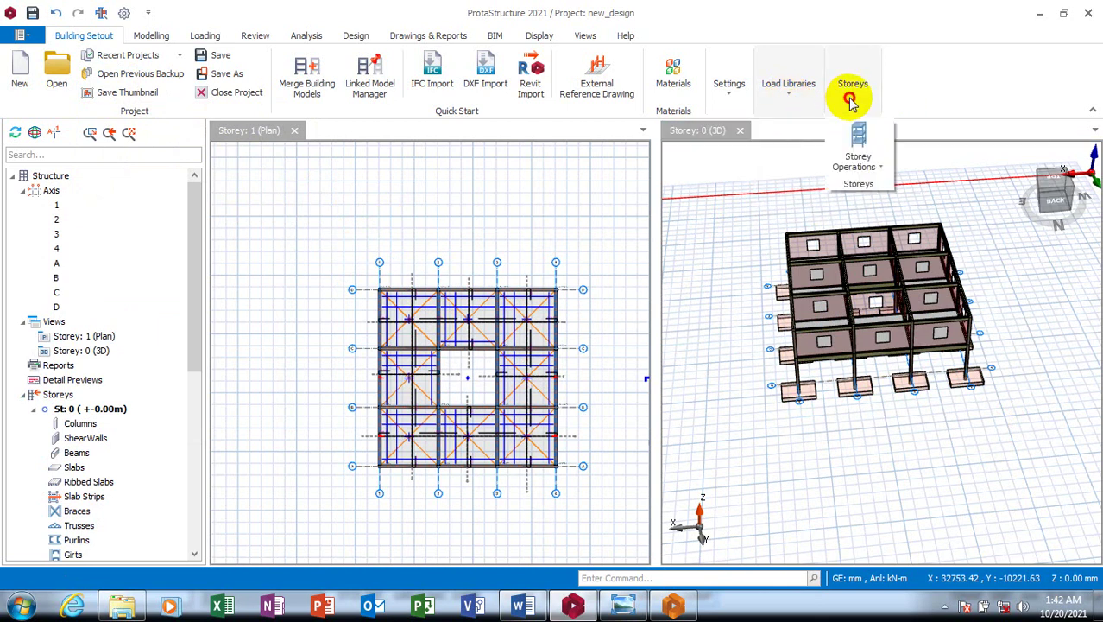
left_click(879, 173)
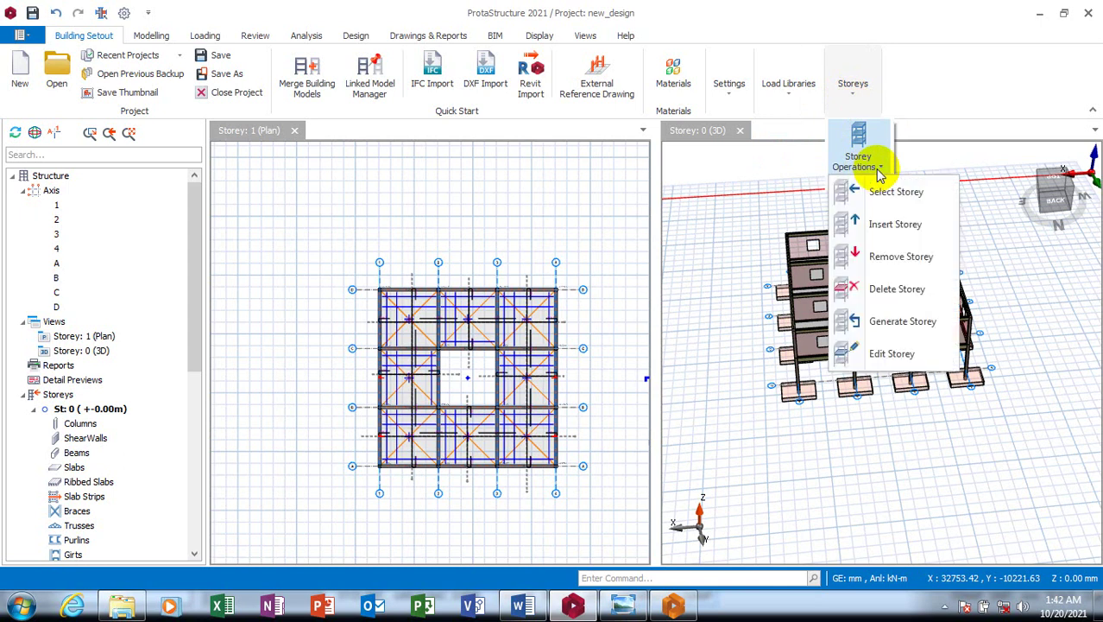
left_click(729, 101)
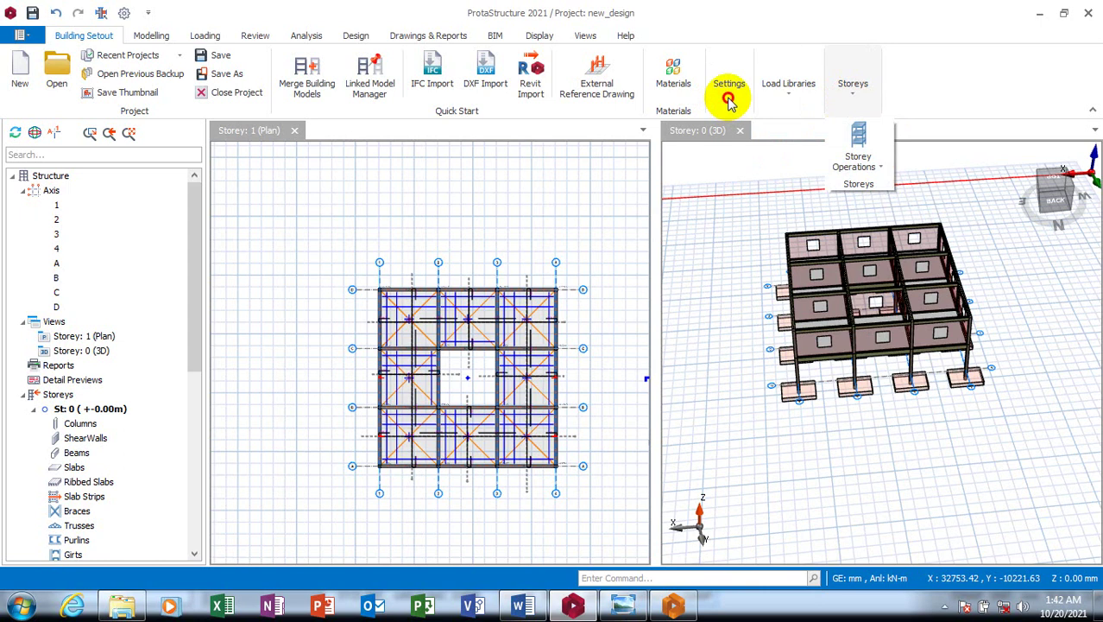
left_click(730, 101)
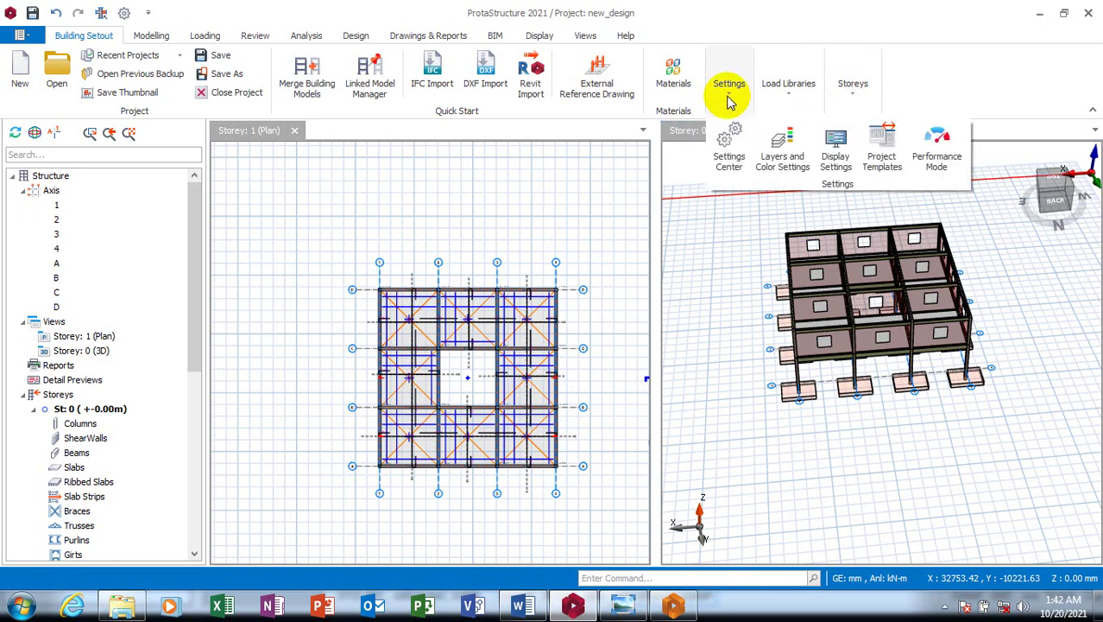
left_click(729, 101)
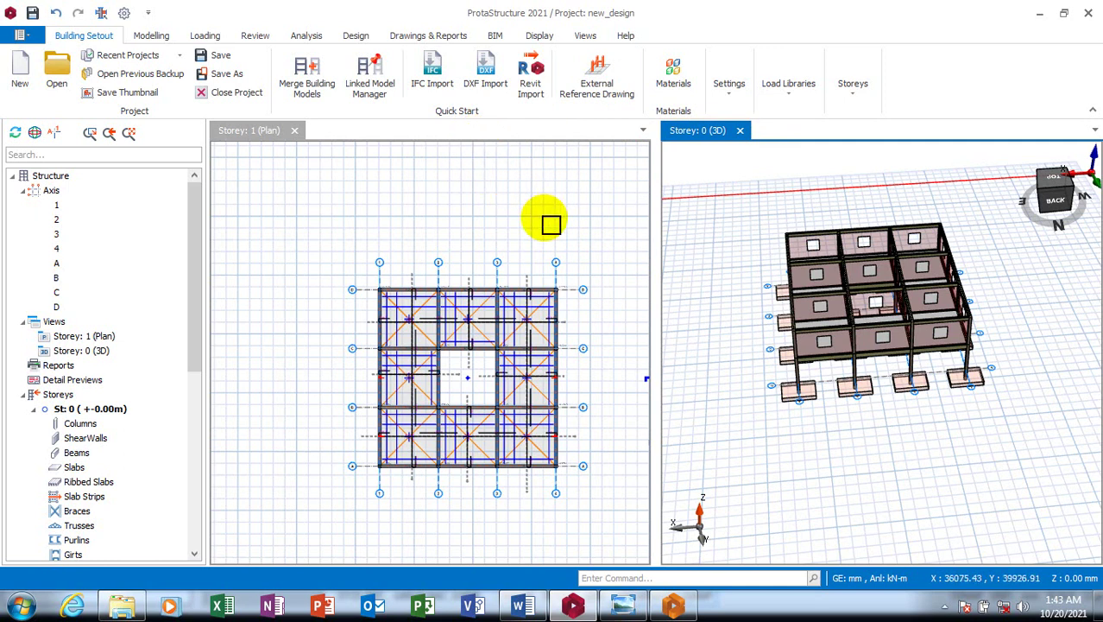
Move the plan view to storey St: 1 (+3.00m), zoom out, and switch to ProtaDetails
left_click(482, 235)
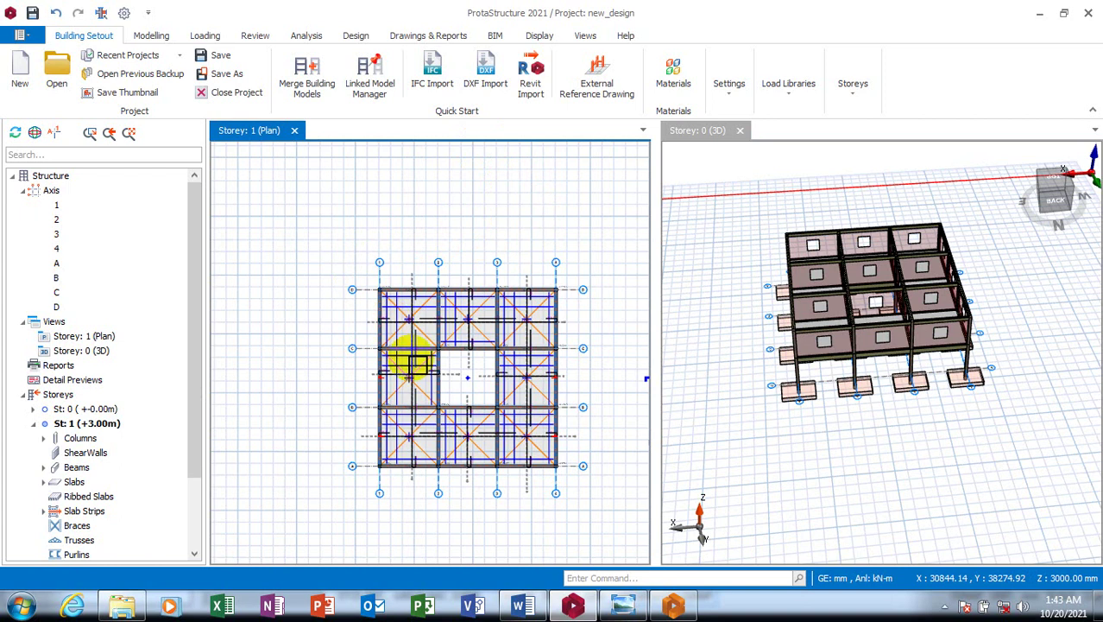
key("Page_Up")
scroll(440, 341, "down", 1)
scroll(436, 327, "down", 1)
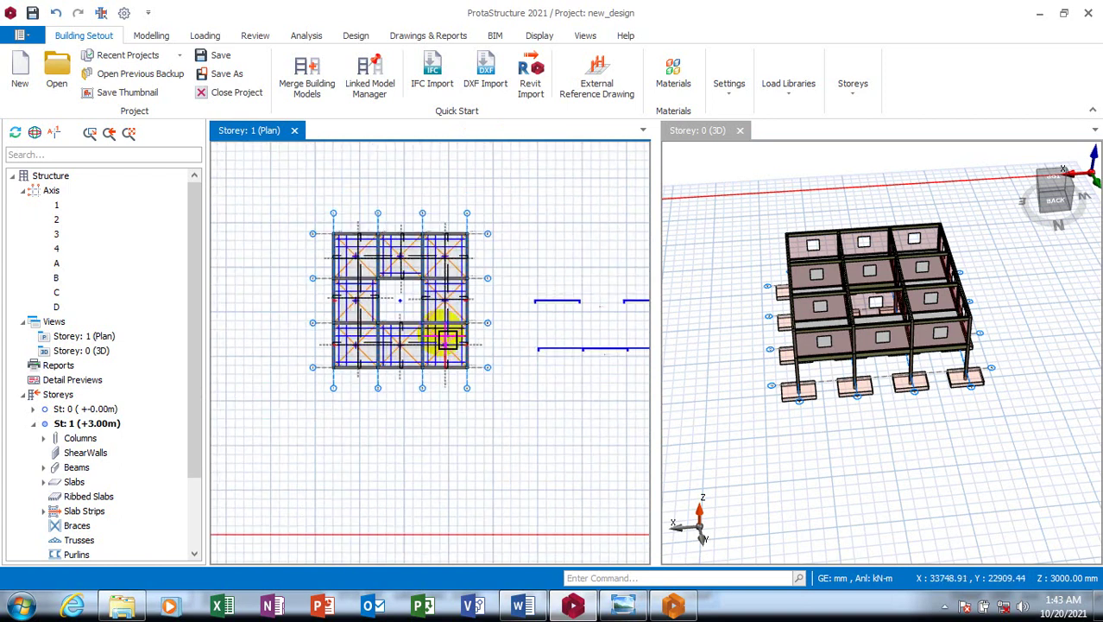
scroll(443, 333, "down", 1)
scroll(458, 328, "down", 1)
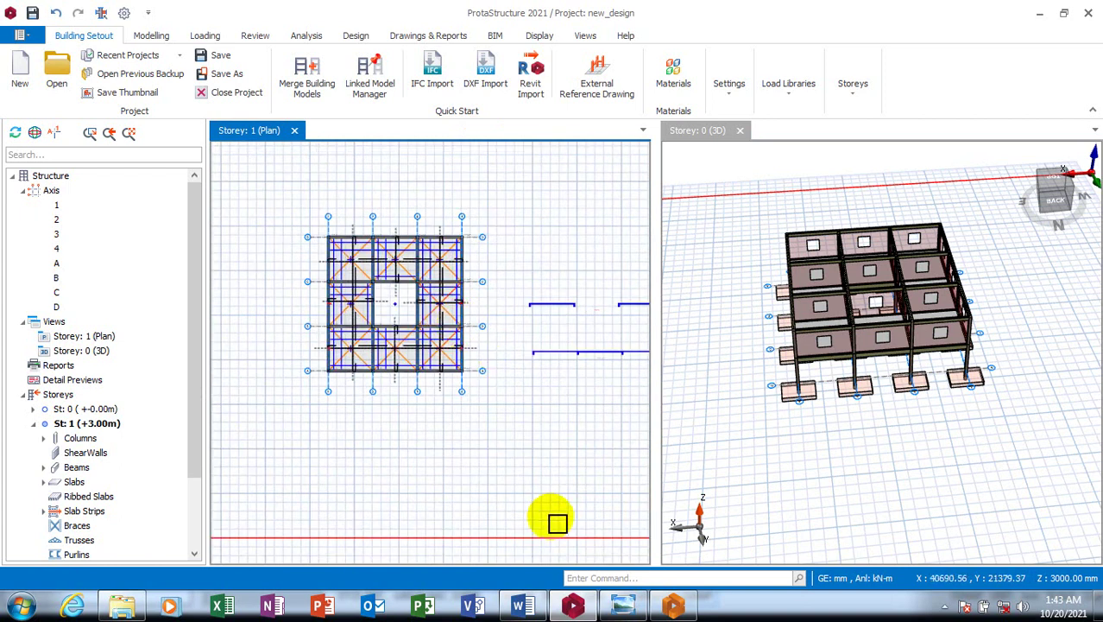
left_click(673, 607)
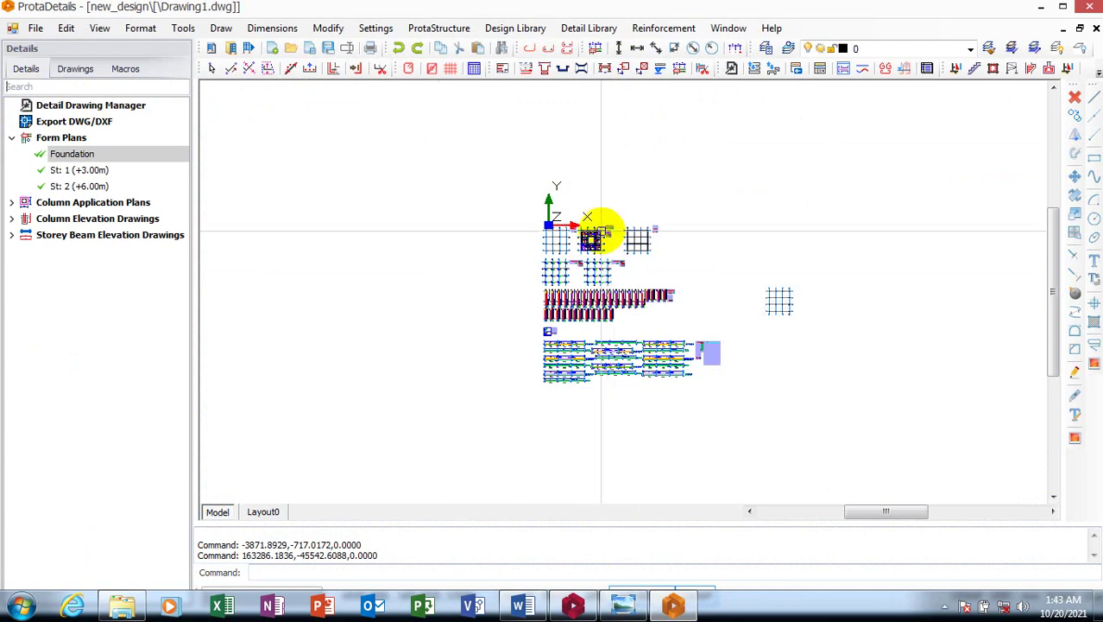
left_click(609, 195)
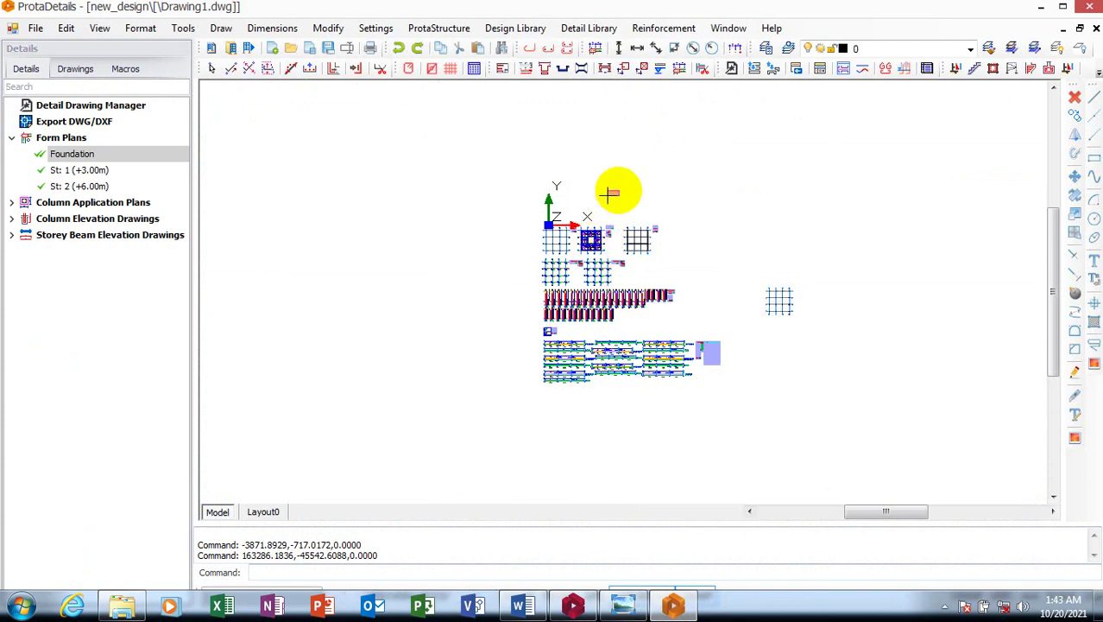
left_click(616, 187)
scroll(590, 233, "up", 3)
scroll(583, 285, "up", 3)
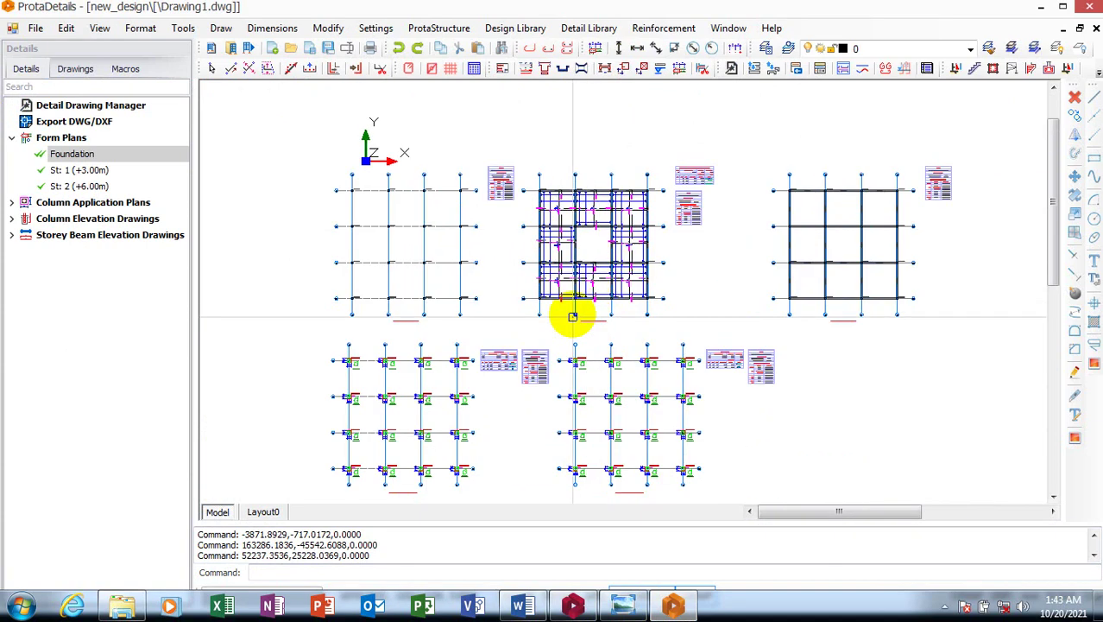
scroll(566, 253, "down", 3)
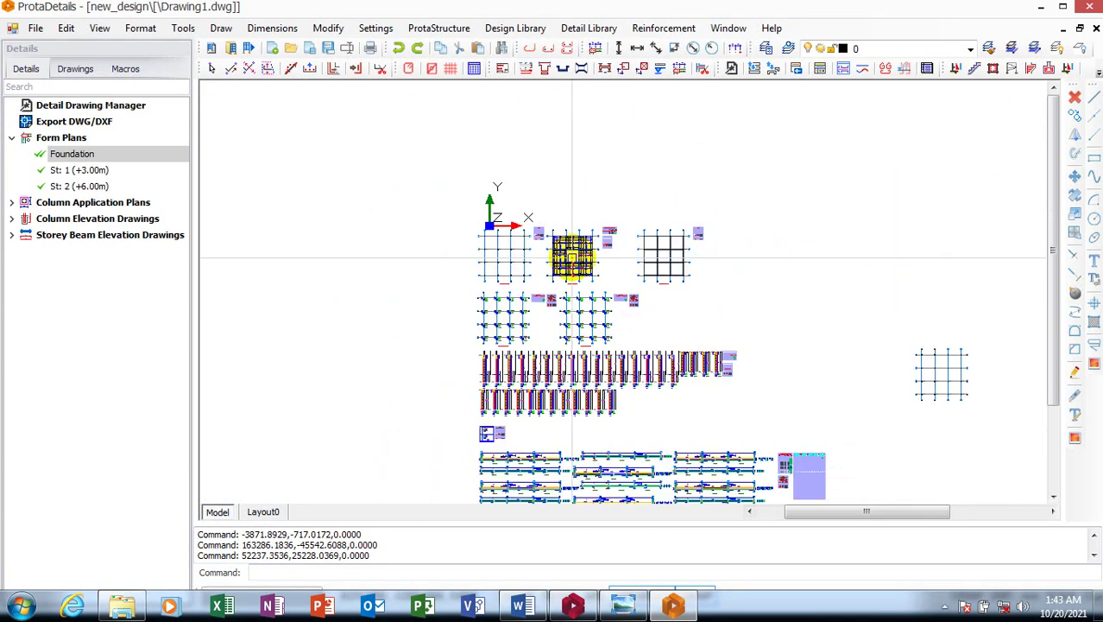
scroll(467, 294, "down", 2)
scroll(473, 328, "down", 1)
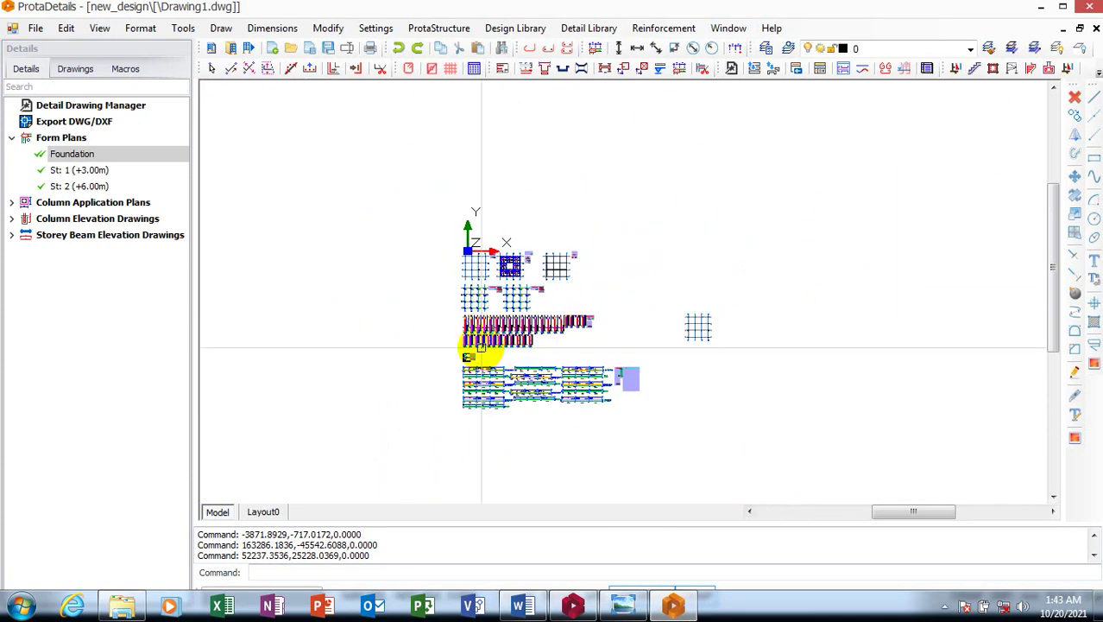
scroll(483, 346, "up", 1)
scroll(590, 218, "up", 3)
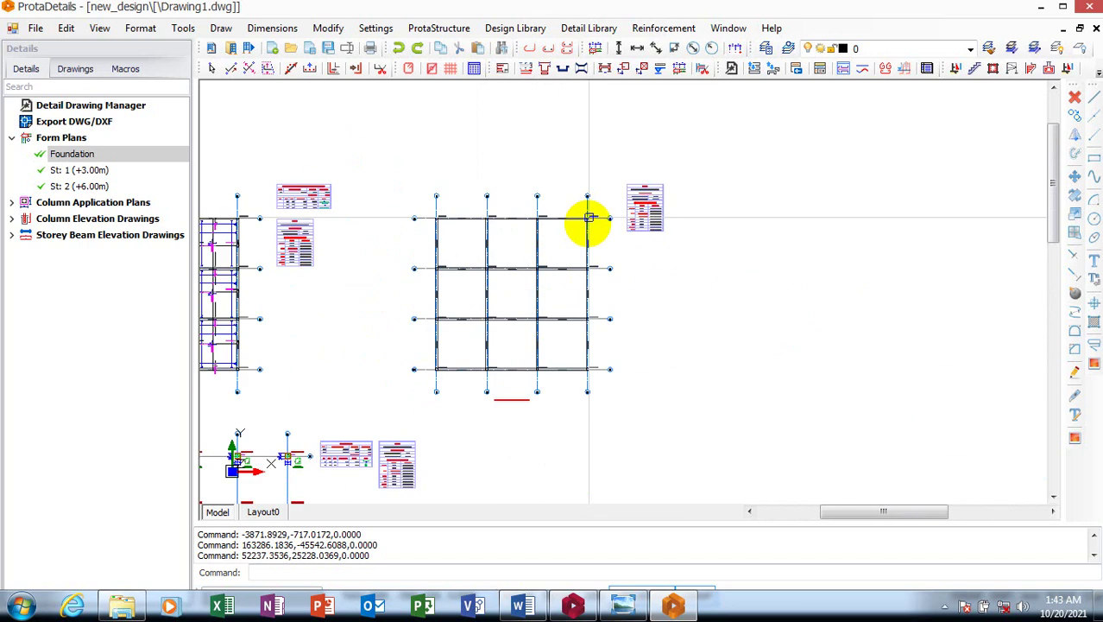
scroll(626, 257, "down", 2)
scroll(631, 260, "down", 2)
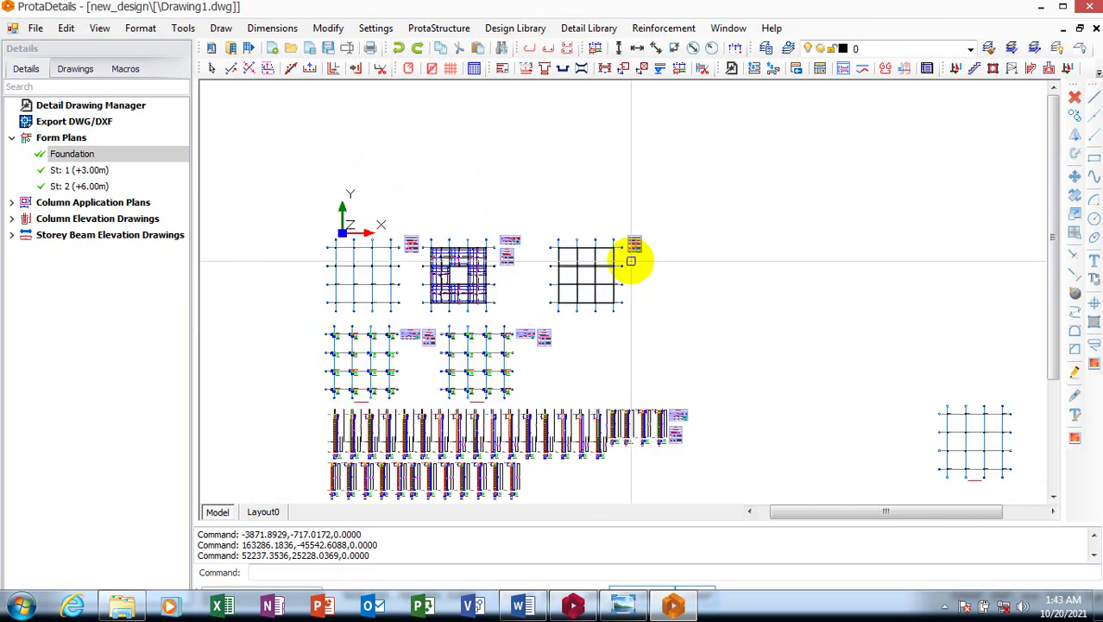